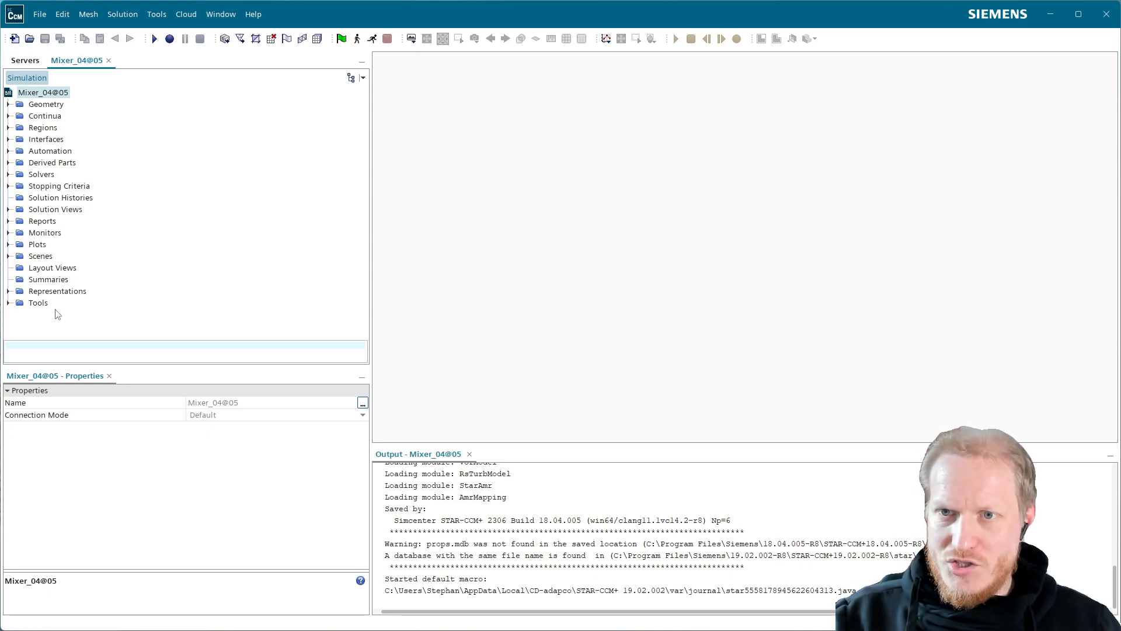
# Look over the existing scenes and the types offered for a new scene.
pyautogui.click(9, 257)
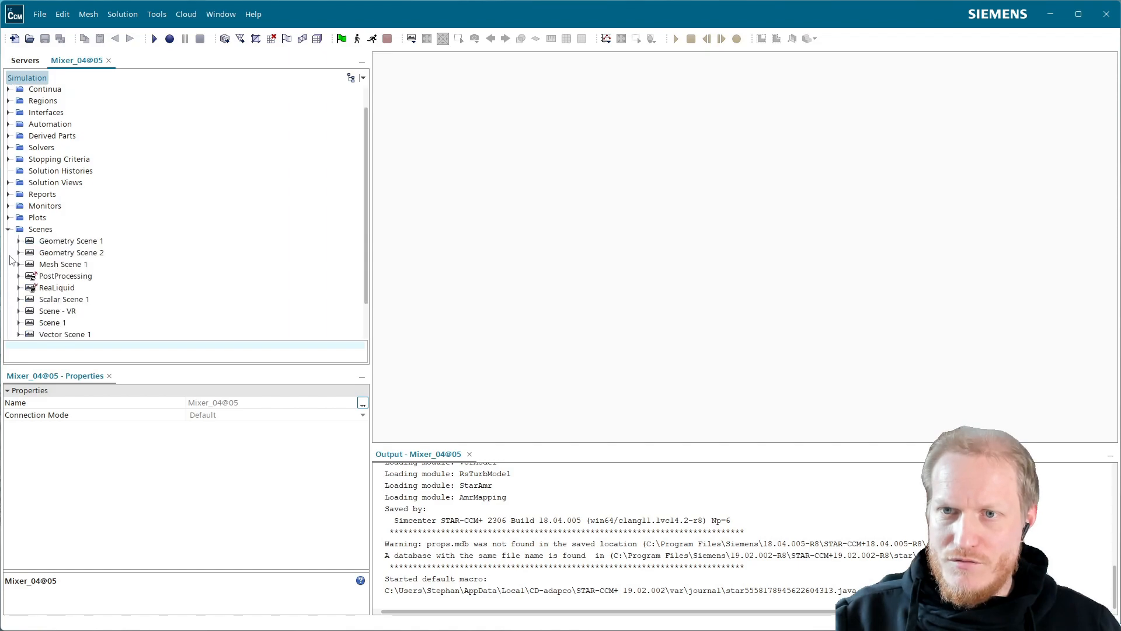
pyautogui.rightClick(50, 231)
pyautogui.moveTo(90, 238)
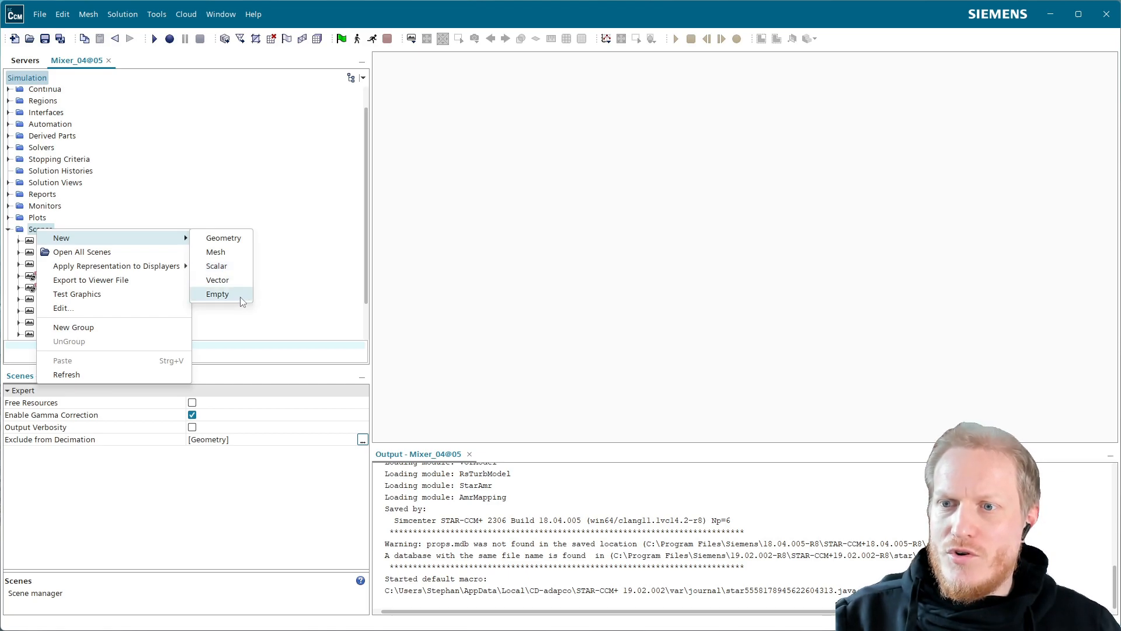
pyautogui.click(308, 143)
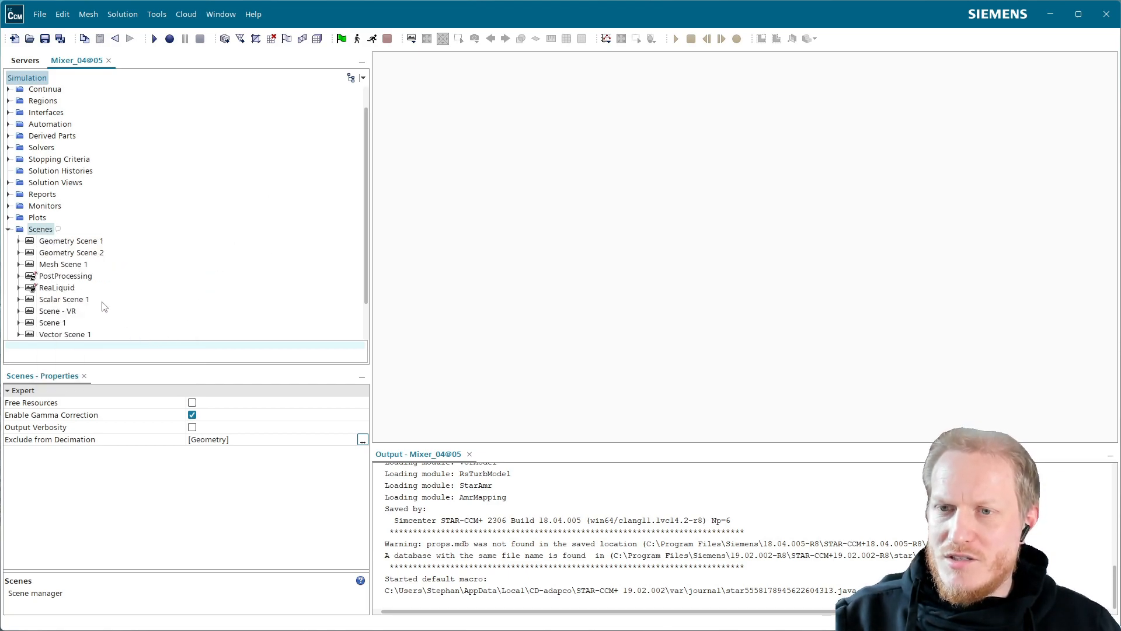
# Open the existing PostProcessing scene.
pyautogui.click(77, 276)
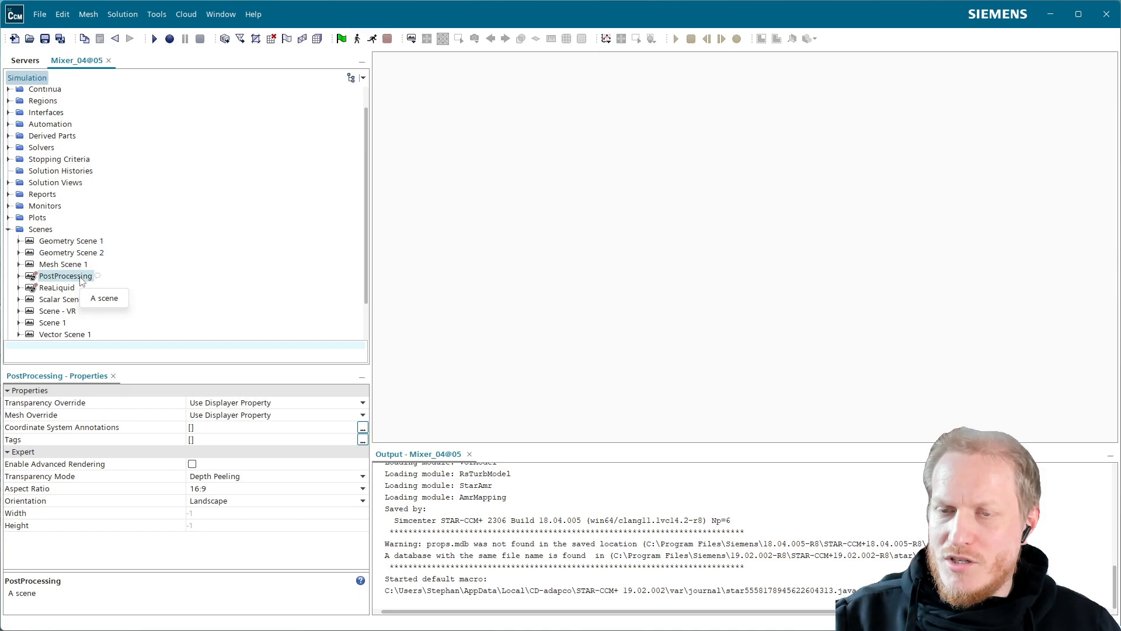
pyautogui.doubleClick(80, 281)
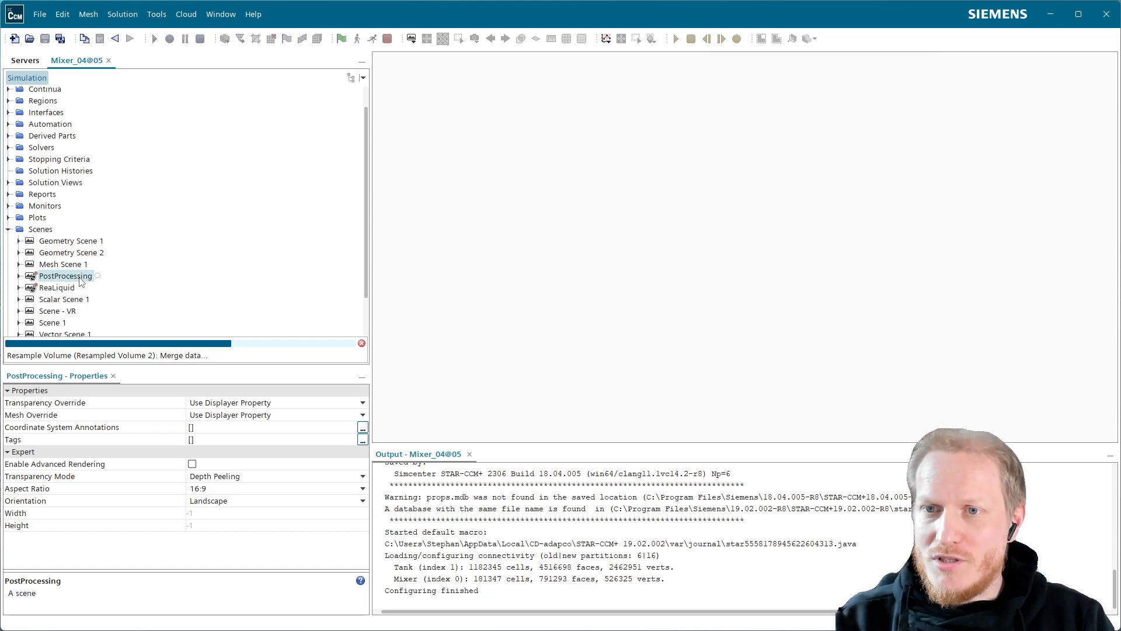
pyautogui.doubleClick(80, 278)
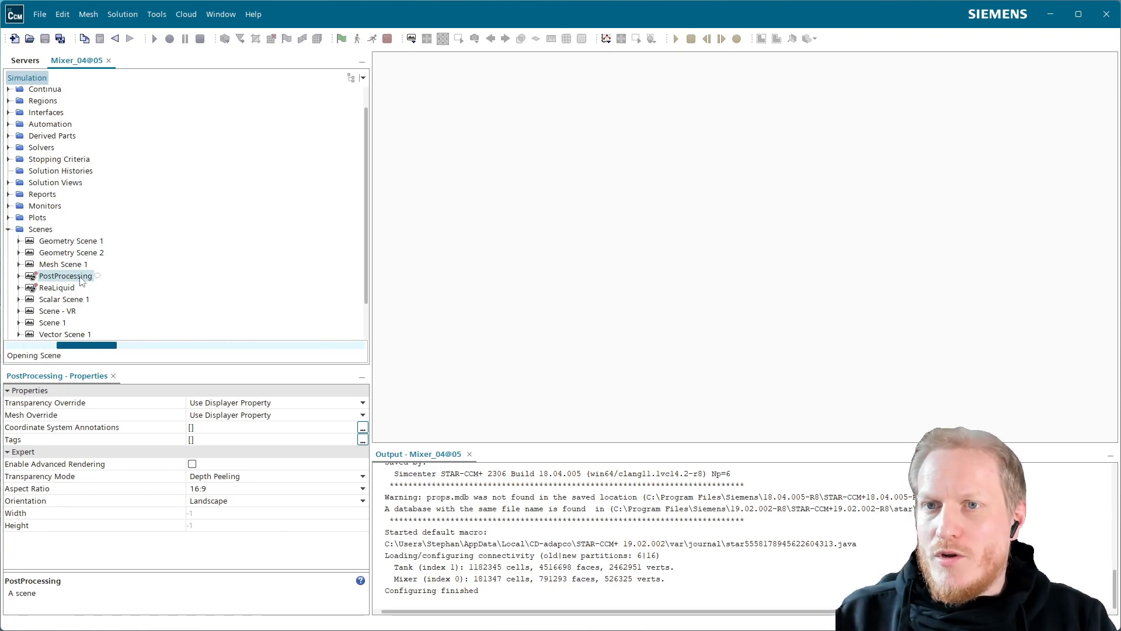
pyautogui.scroll(2, 135, 205)
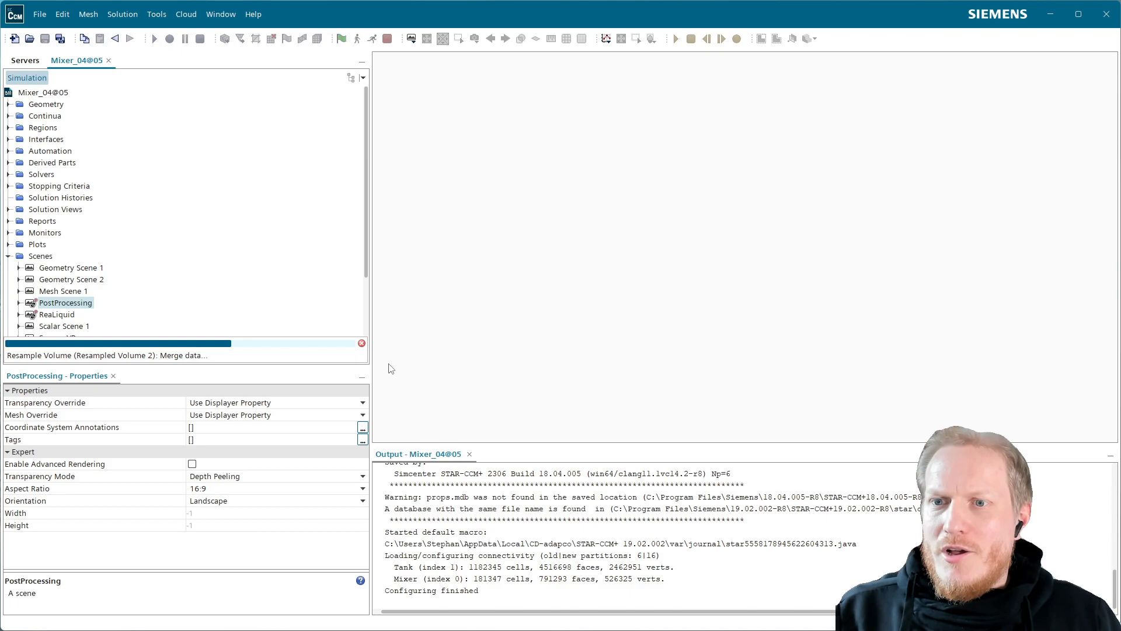
pyautogui.scroll(-2, 125, 160)
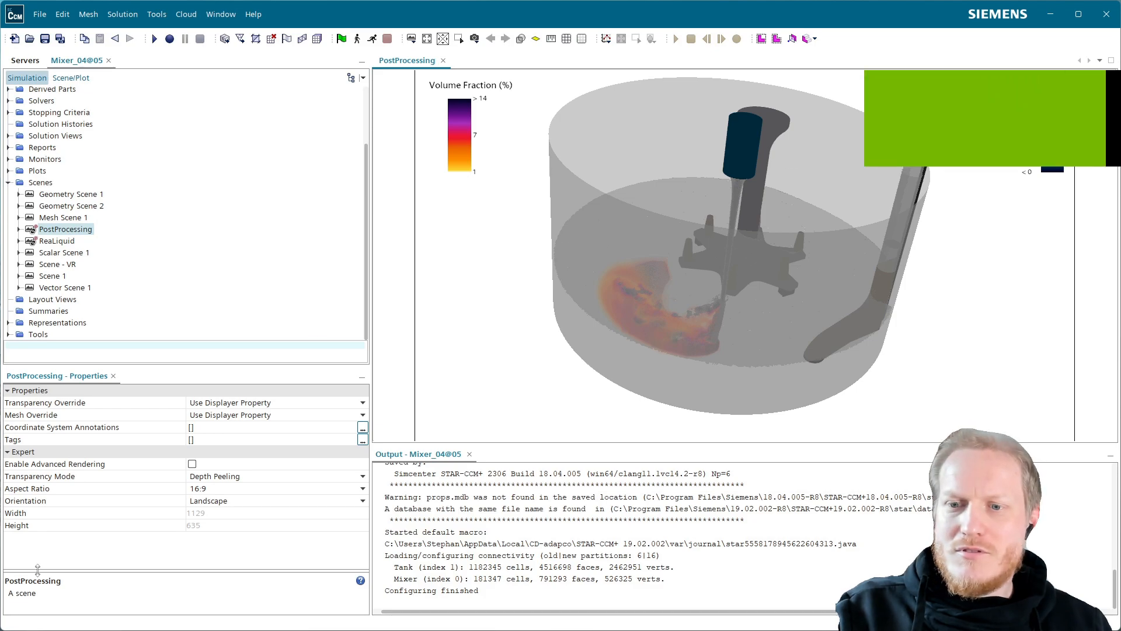
# Hide the Vector 2 displayer in the PostProcessing scene's own object tree.
pyautogui.doubleClick(1011, 178)
pyautogui.click(329, 83)
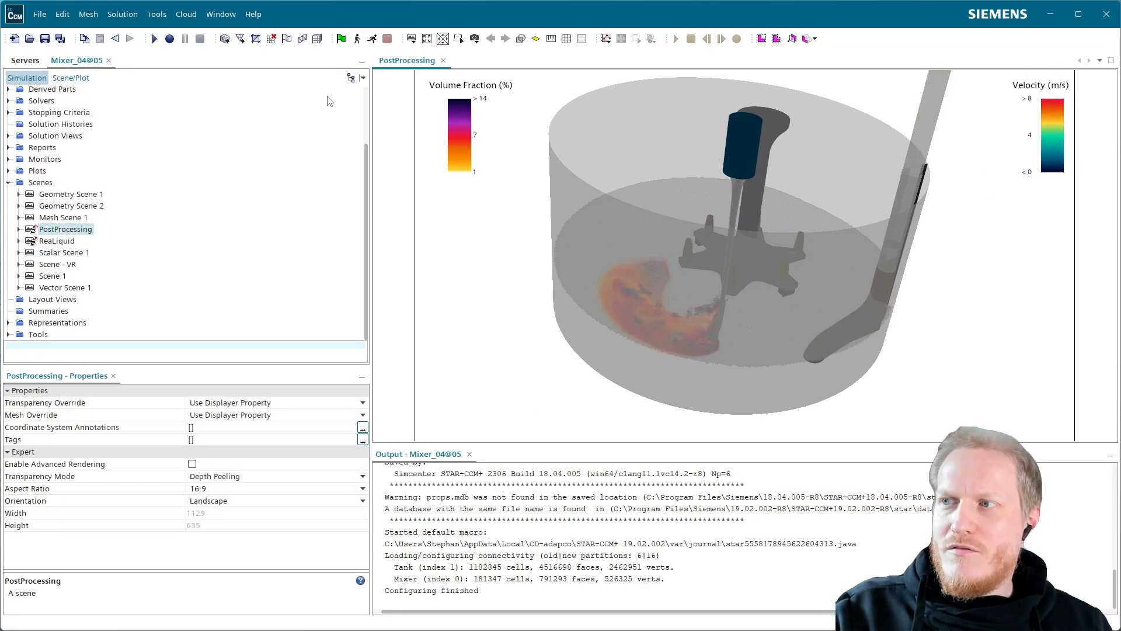
pyautogui.click(70, 78)
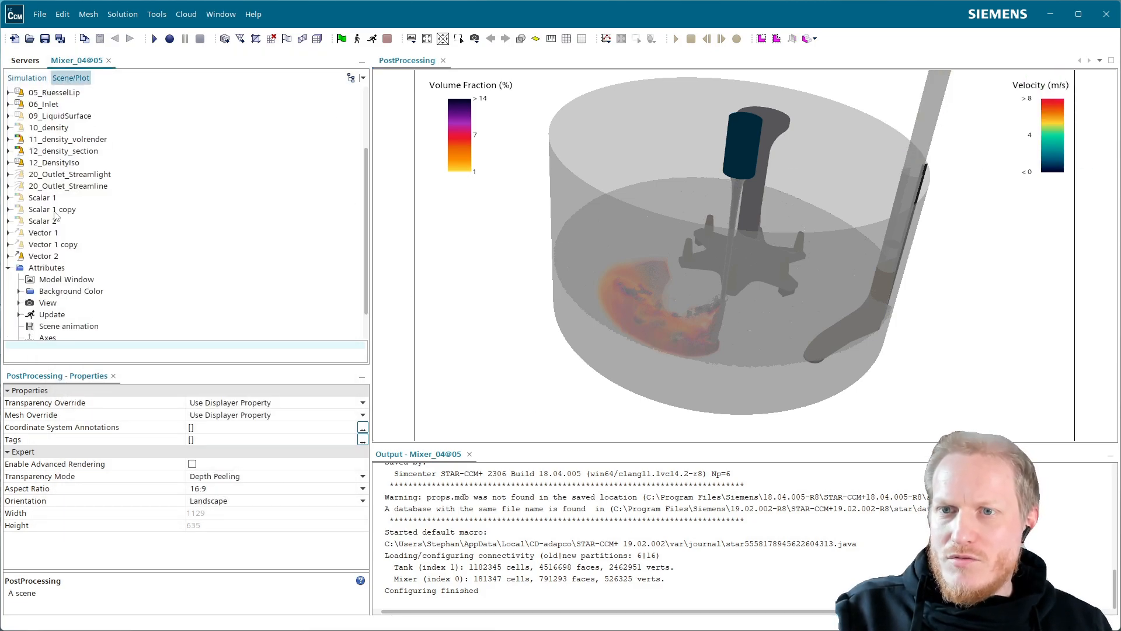
pyautogui.click(41, 257)
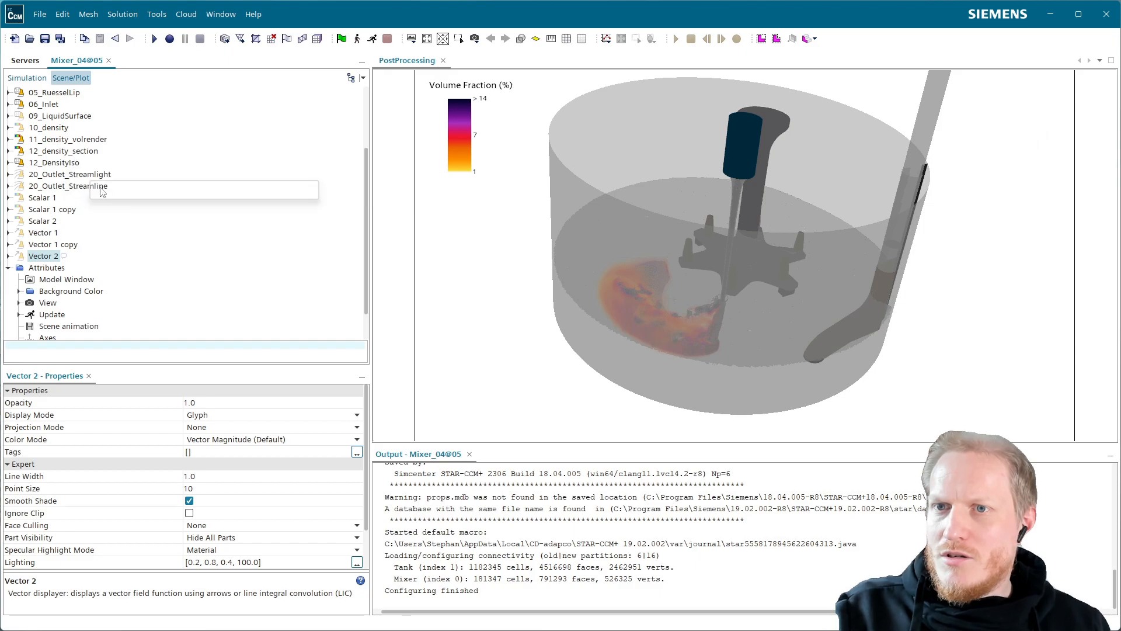
# Enable Light 1 among the scene's lights and examine the mixer from different angles.
pyautogui.scroll(3, 94, 176)
pyautogui.moveTo(701, 280)
pyautogui.mouseDown()
pyautogui.moveTo(699, 318)
pyautogui.moveTo(700, 293)
pyautogui.mouseUp()
pyautogui.moveTo(809, 313); pyautogui.dragTo(786, 345)
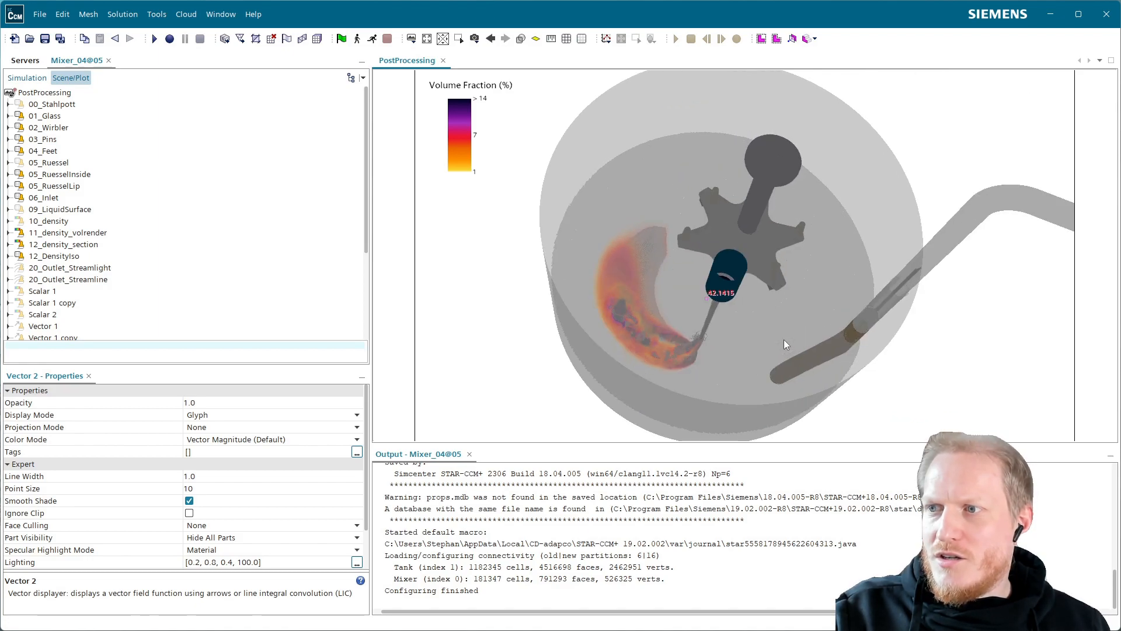
pyautogui.scroll(3, 768, 231)
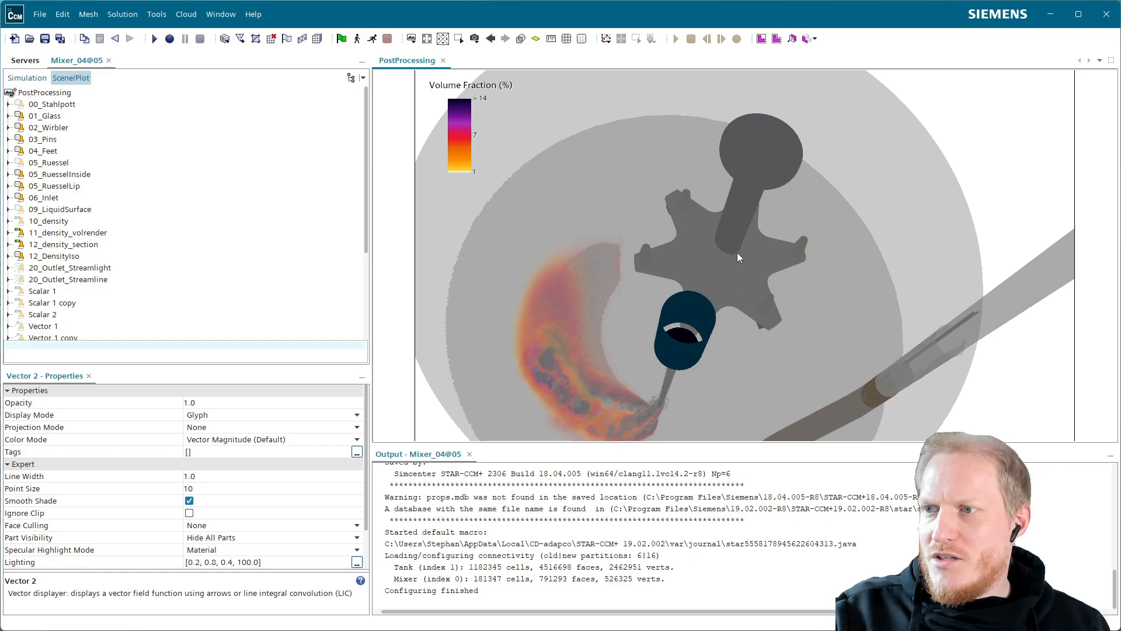
pyautogui.moveTo(737, 236); pyautogui.dragTo(661, 250)
pyautogui.scroll(-3, 69, 176)
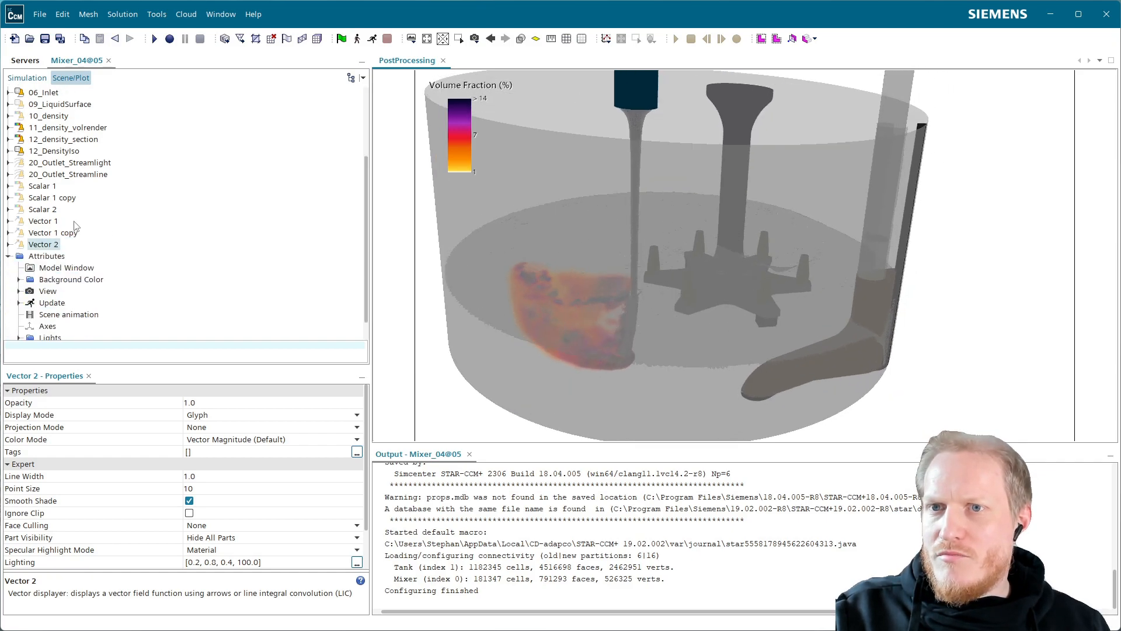
pyautogui.scroll(-2, 32, 324)
pyautogui.click(20, 311)
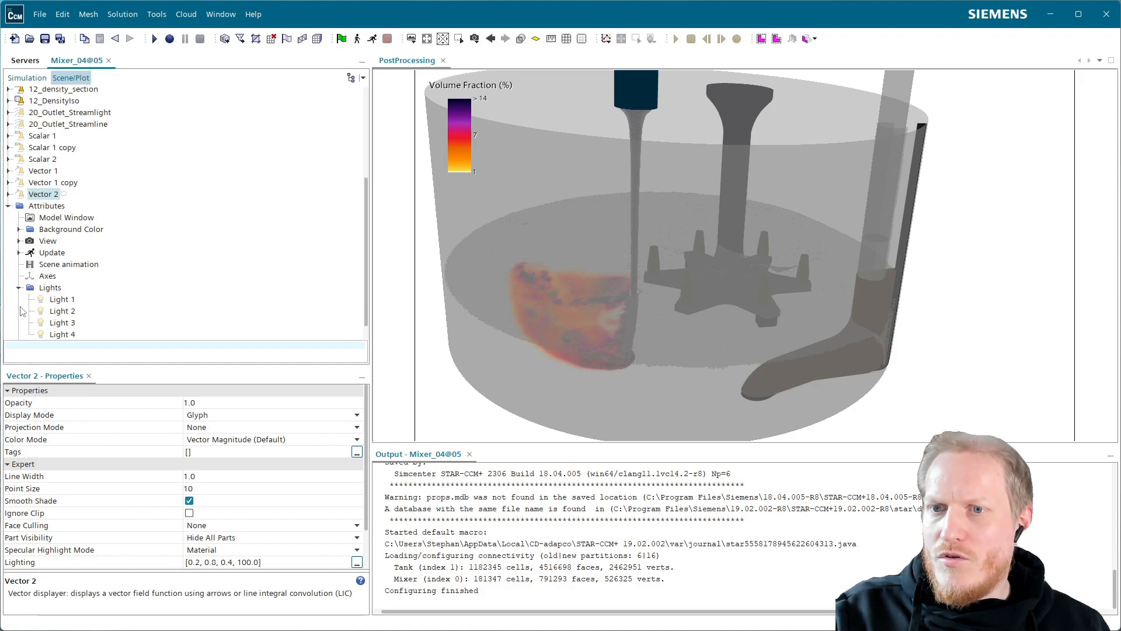
pyautogui.click(62, 299)
pyautogui.click(192, 440)
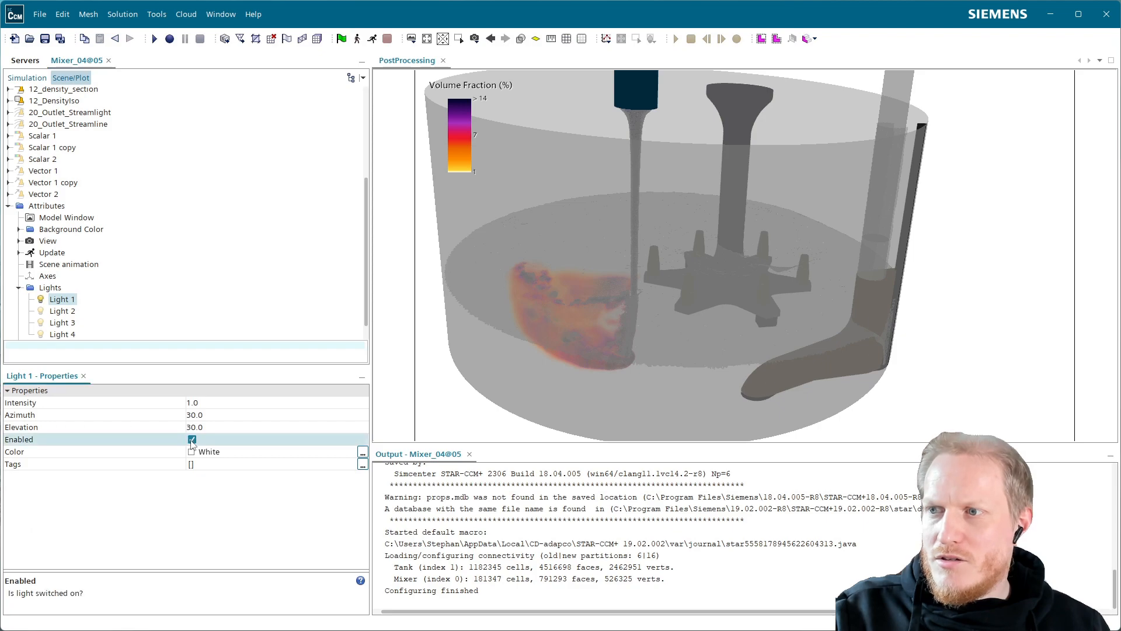
pyautogui.moveTo(663, 313); pyautogui.dragTo(690, 290)
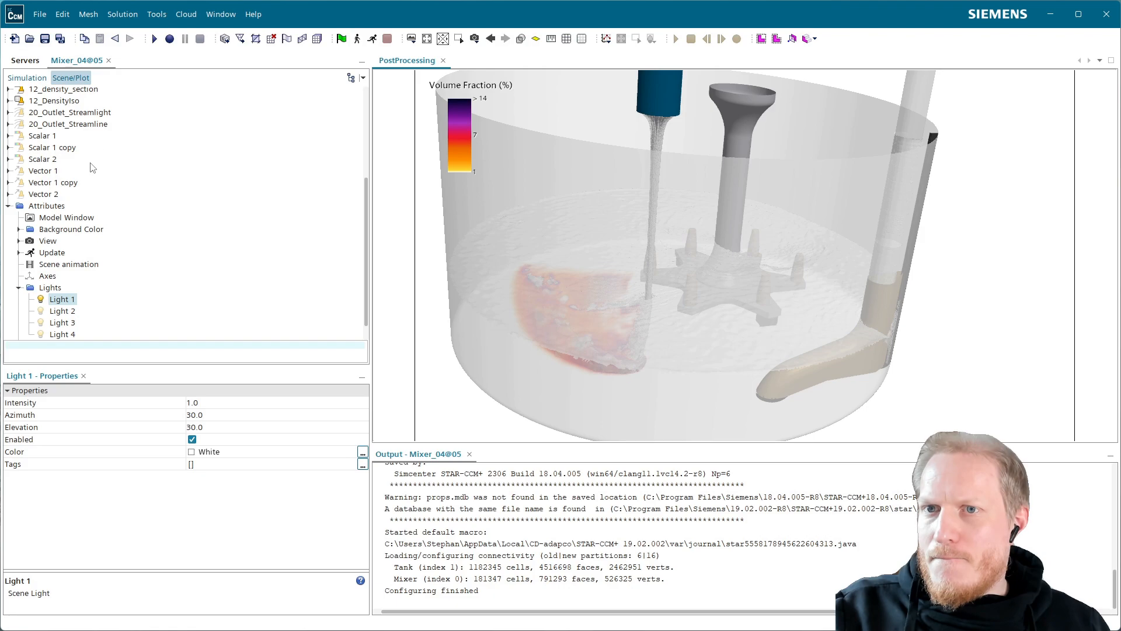
# Disable Light 1 in the PostProcessing scene again.
pyautogui.scroll(2, 92, 171)
pyautogui.scroll(3, 96, 152)
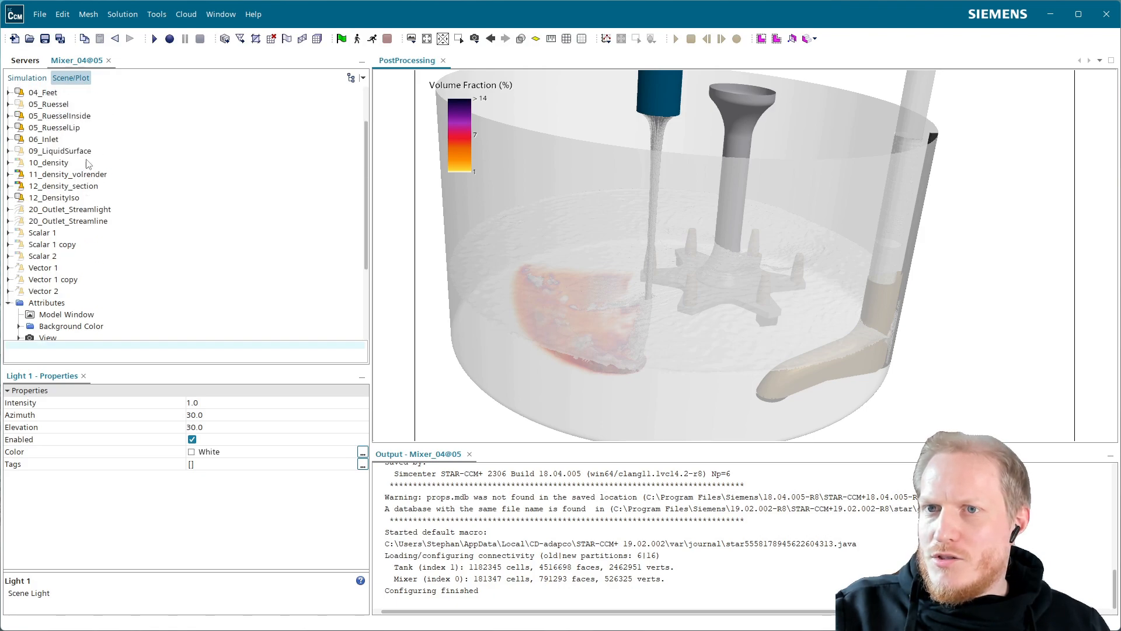
pyautogui.click(196, 440)
# Show the 00_Stahlpott displayer and enable advanced rendering for the PostProcessing scene.
pyautogui.click(51, 104)
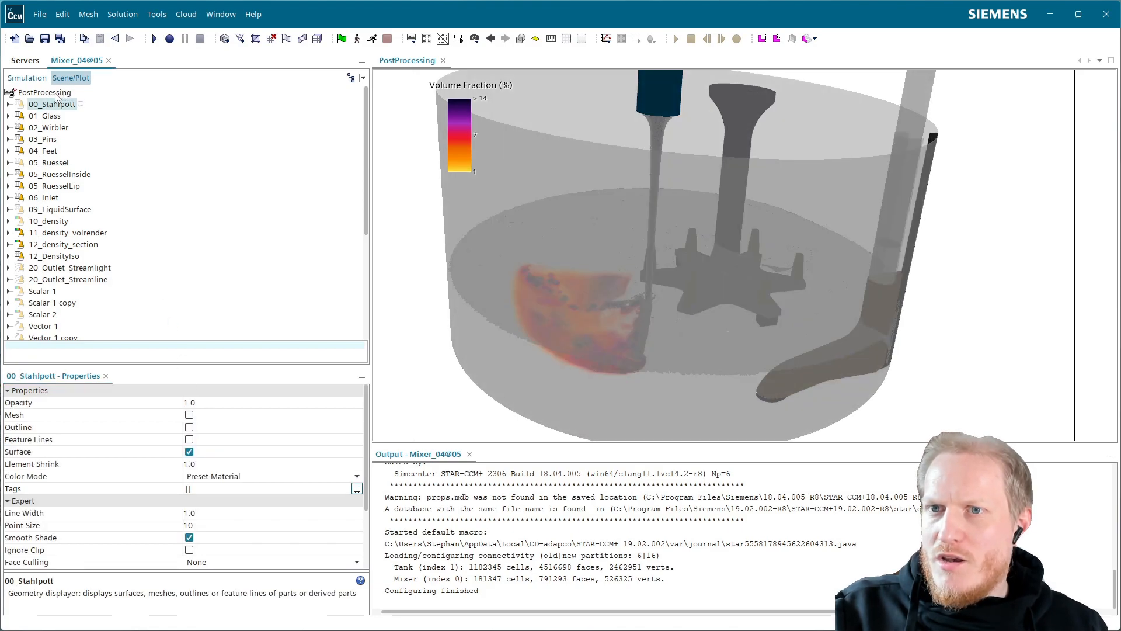
pyautogui.click(55, 94)
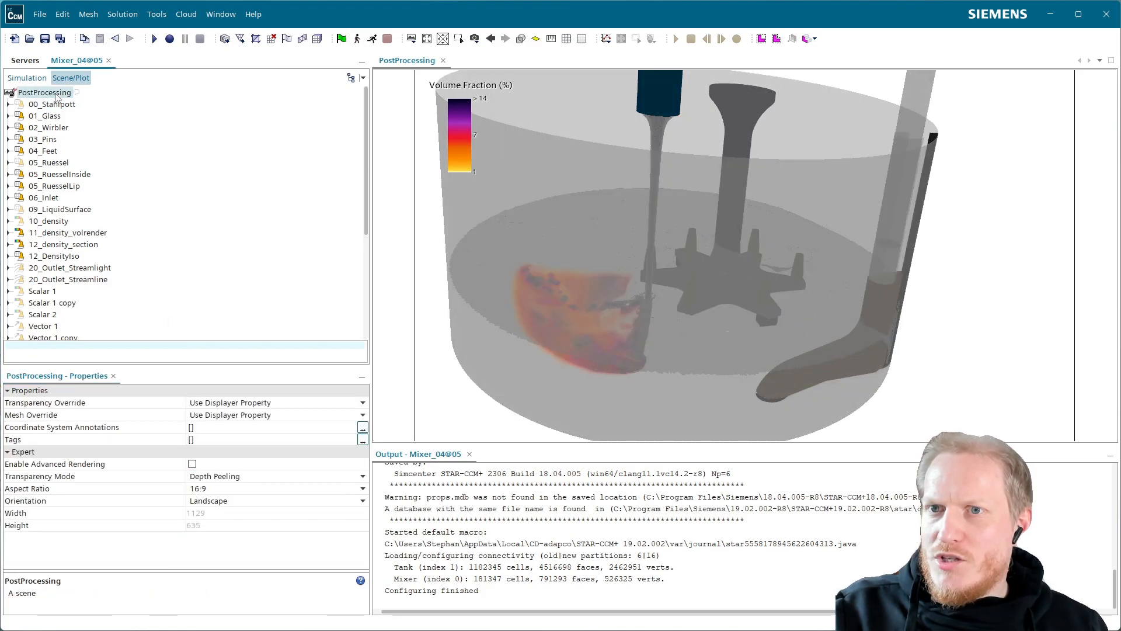
pyautogui.click(192, 464)
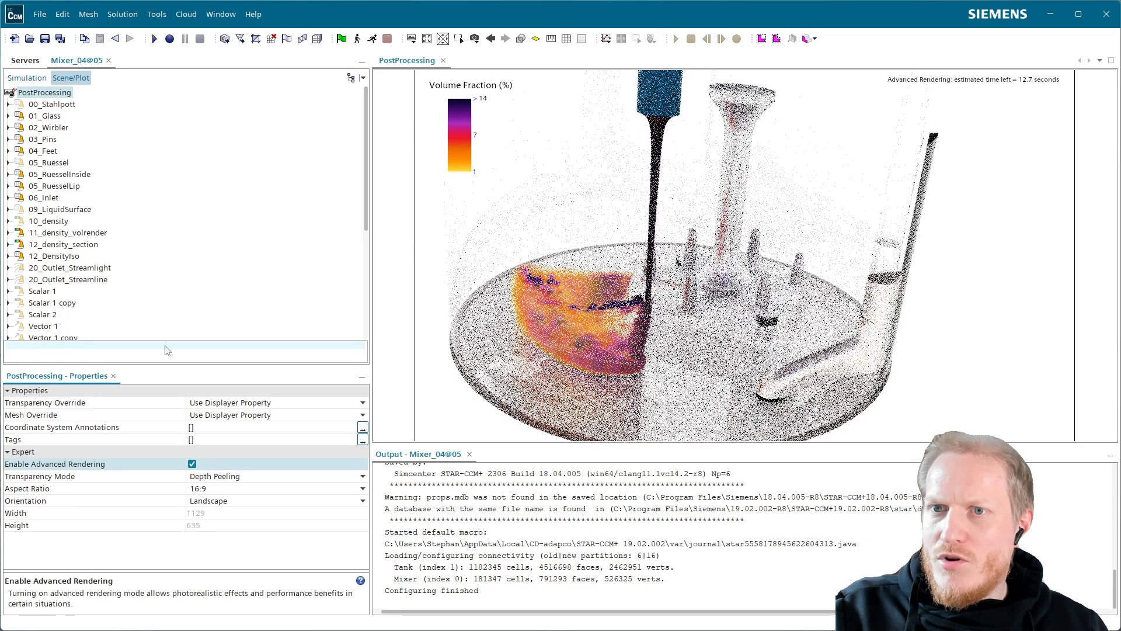
# Inspect the Environment Map Color settings under the scene's background color.
pyautogui.scroll(-6, 99, 278)
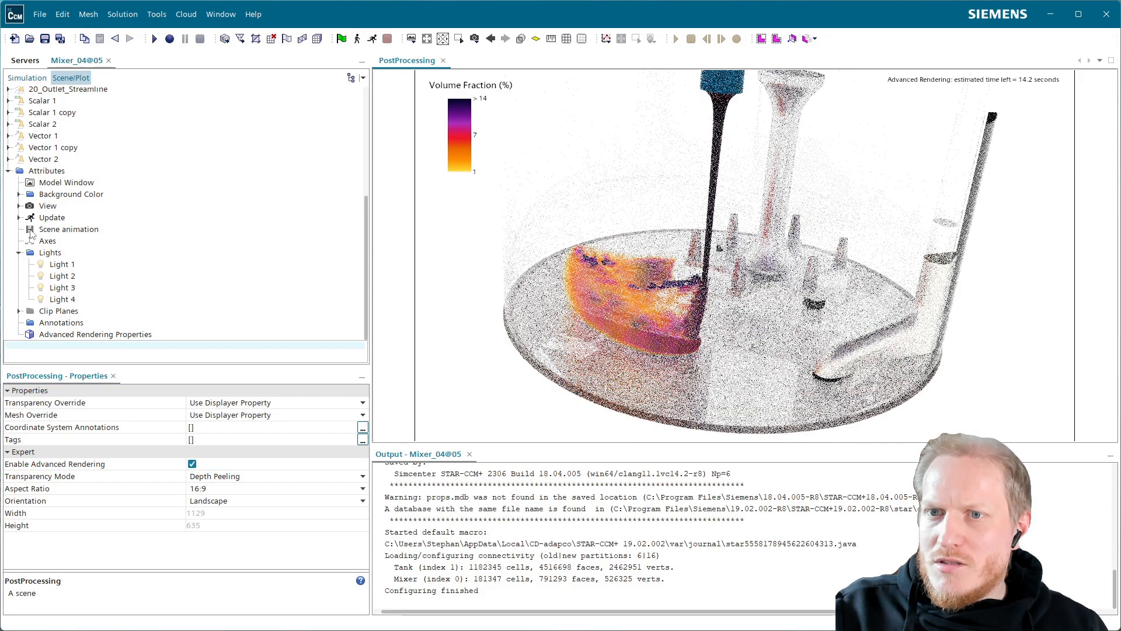
pyautogui.click(19, 194)
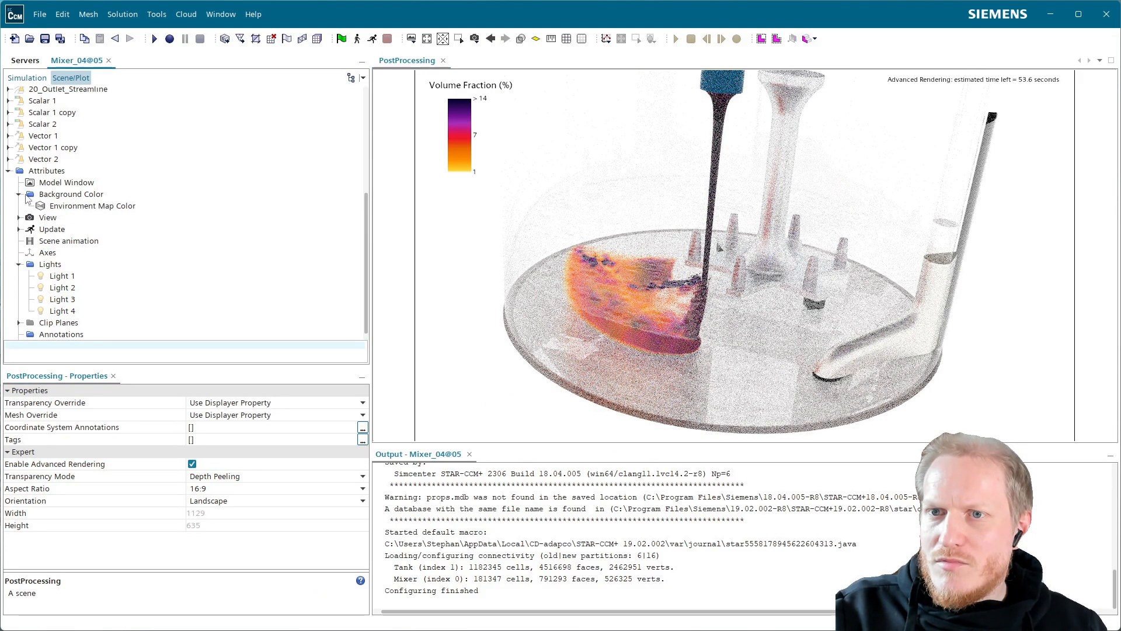
pyautogui.click(84, 210)
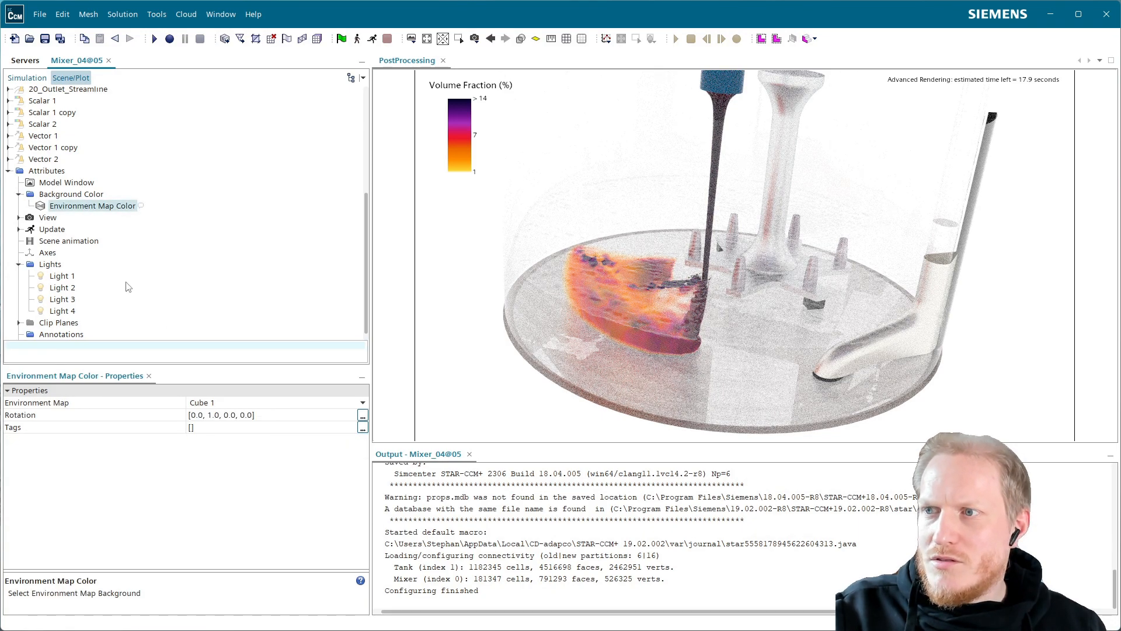
# Show the part Subtract.Pott.Cylinder Surface in the 00_Stahlpott displayer.
pyautogui.scroll(5, 75, 222)
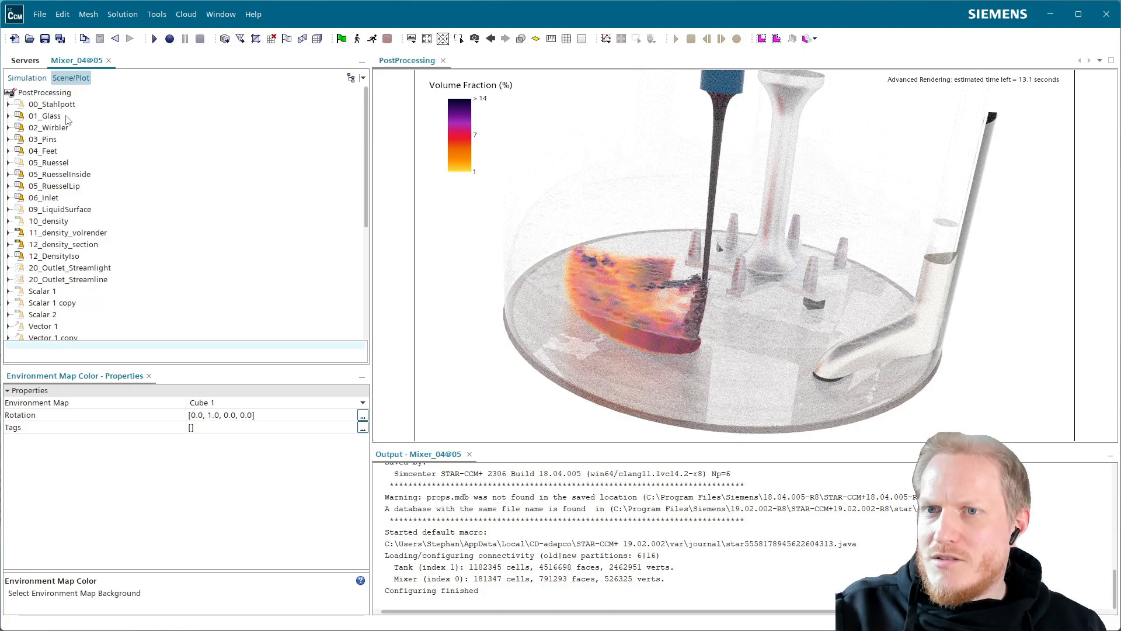
pyautogui.click(9, 105)
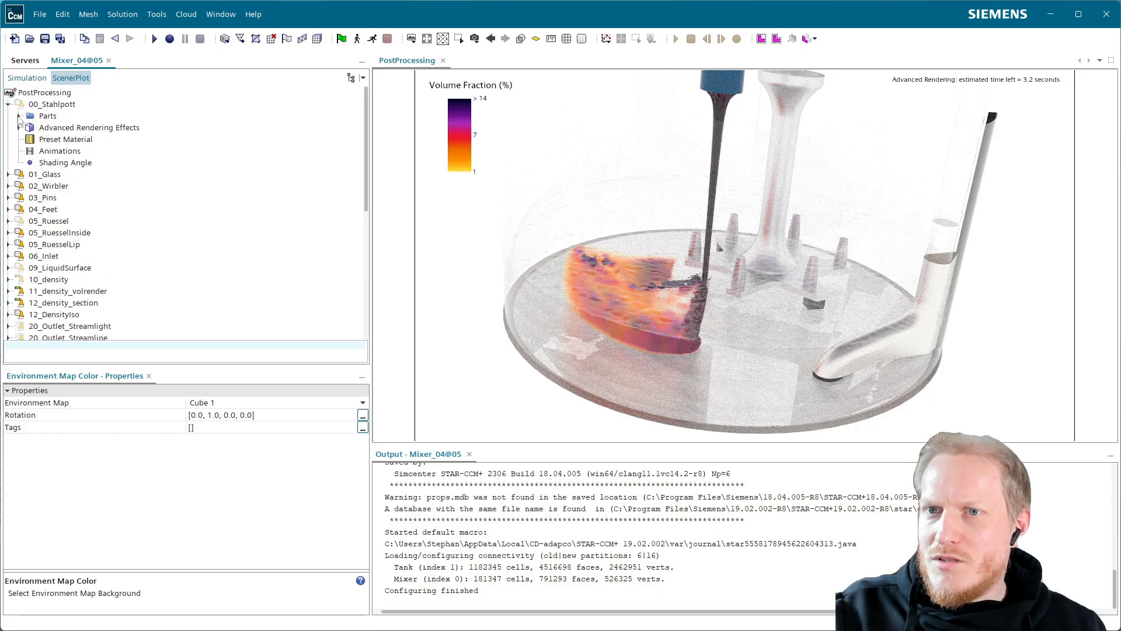
pyautogui.click(20, 116)
pyautogui.click(88, 139)
pyautogui.rightClick(88, 140)
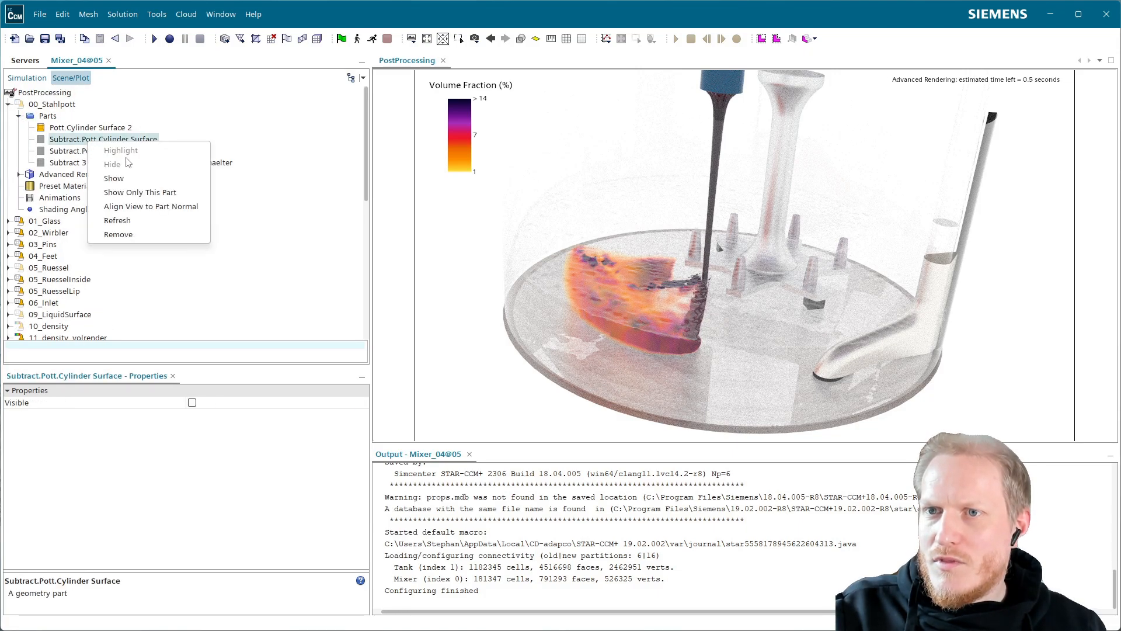
pyautogui.click(124, 179)
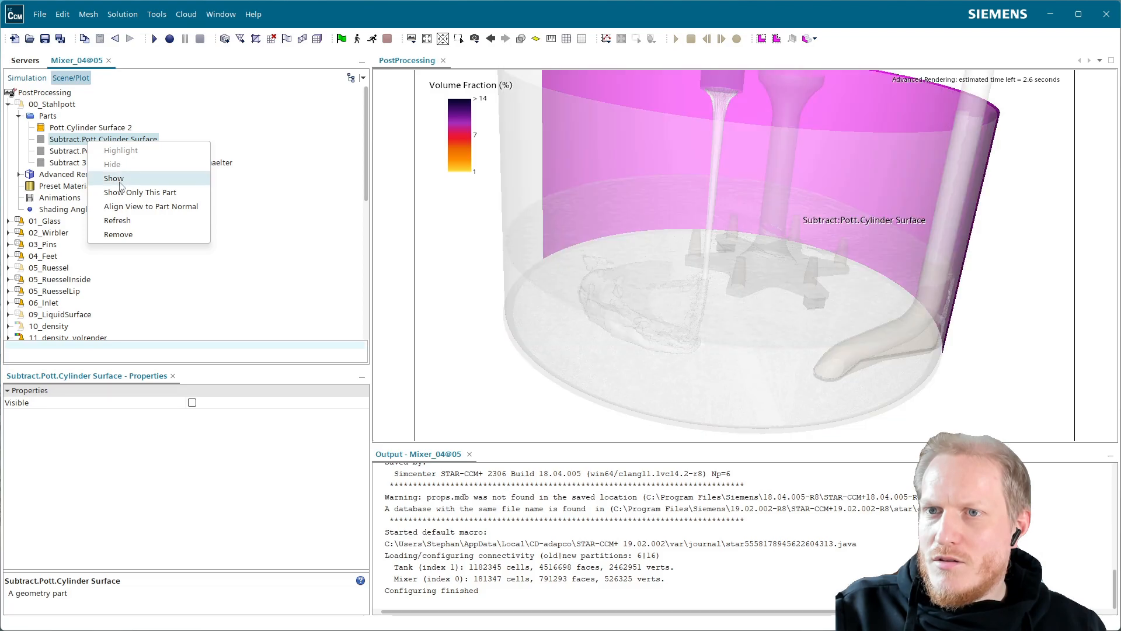
# Review the PostProcessing scene settings and the 02_Wirbler and 05_Ruessel geometry displayers.
pyautogui.click(48, 94)
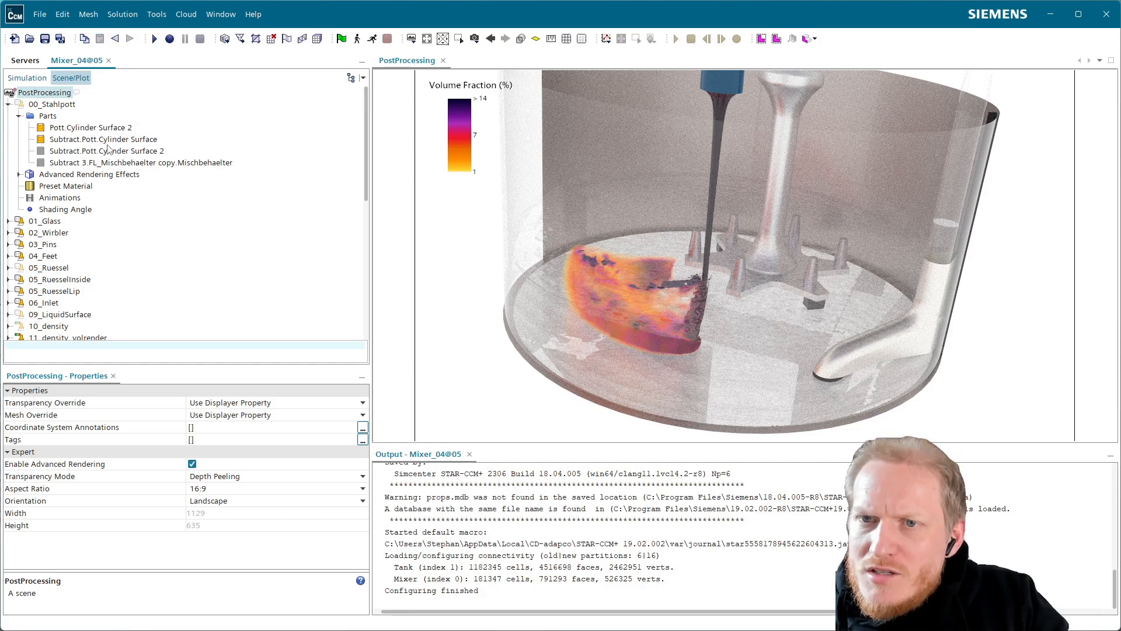
pyautogui.click(63, 234)
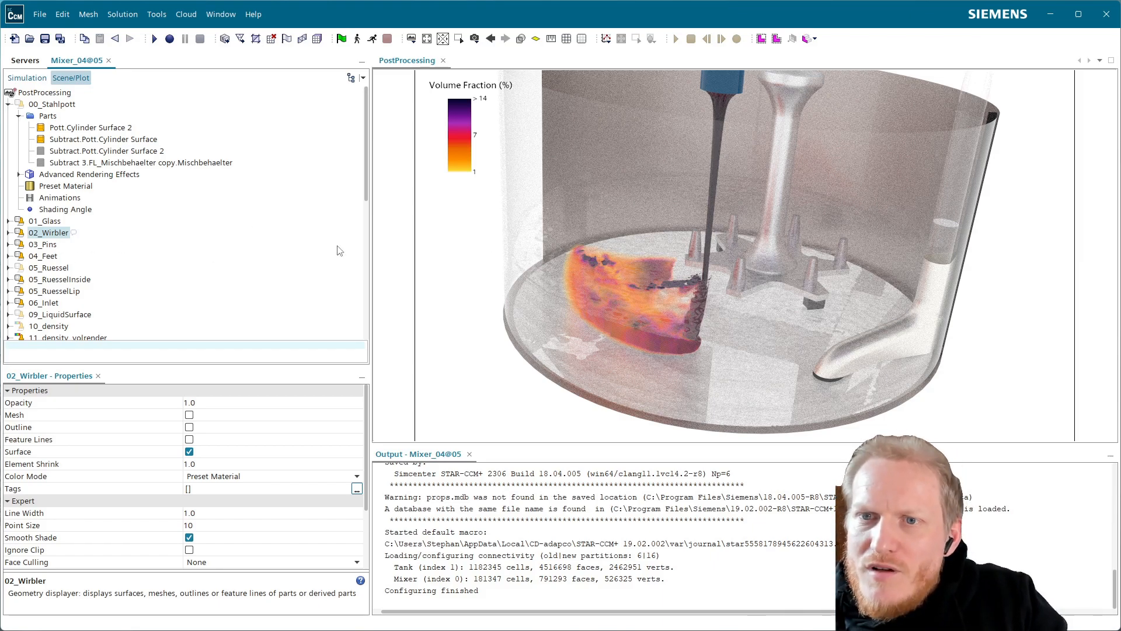
pyautogui.scroll(-1, 59, 223)
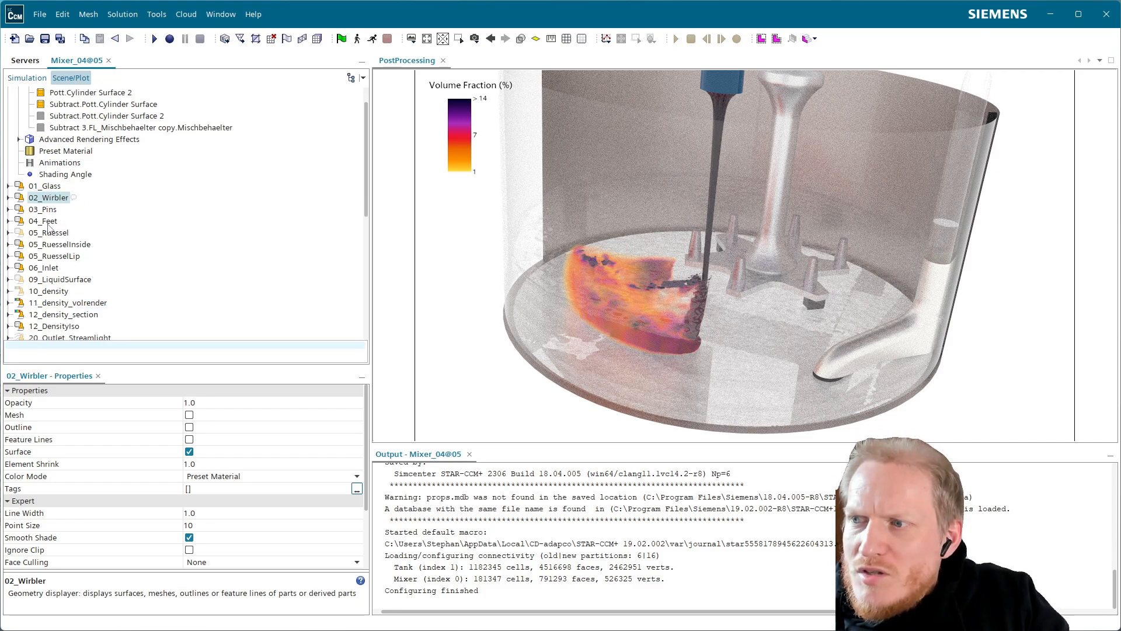
pyautogui.click(56, 233)
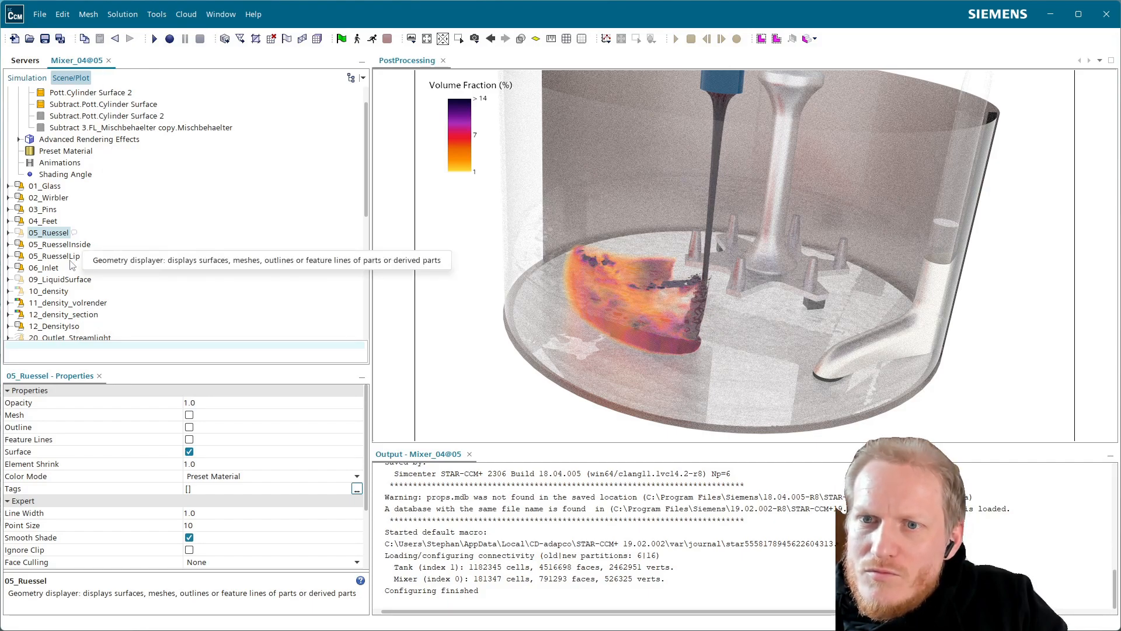
# Hide all parts of the 11_density_volrender scalar displayer.
pyautogui.scroll(-5, 74, 273)
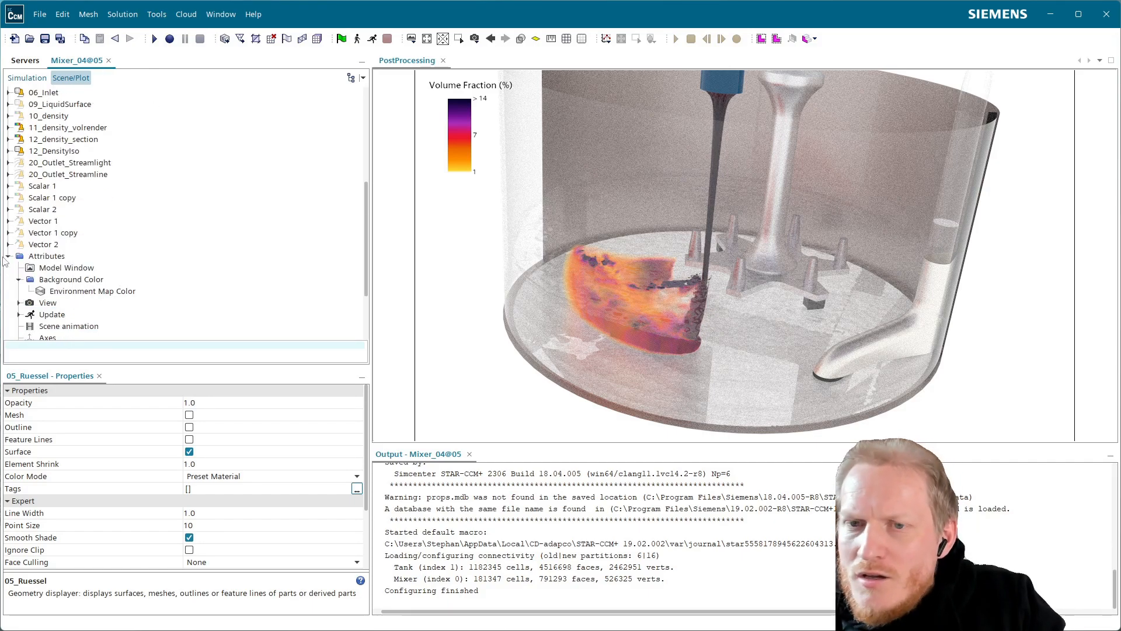
pyautogui.scroll(6, 59, 153)
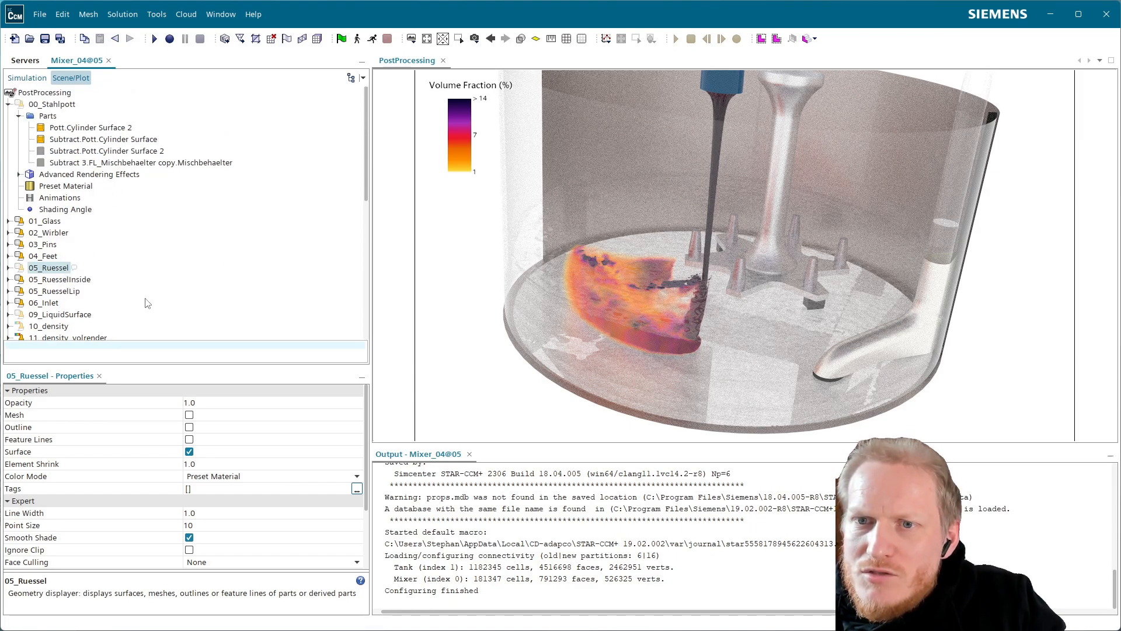
pyautogui.scroll(-3, 150, 302)
pyautogui.click(64, 233)
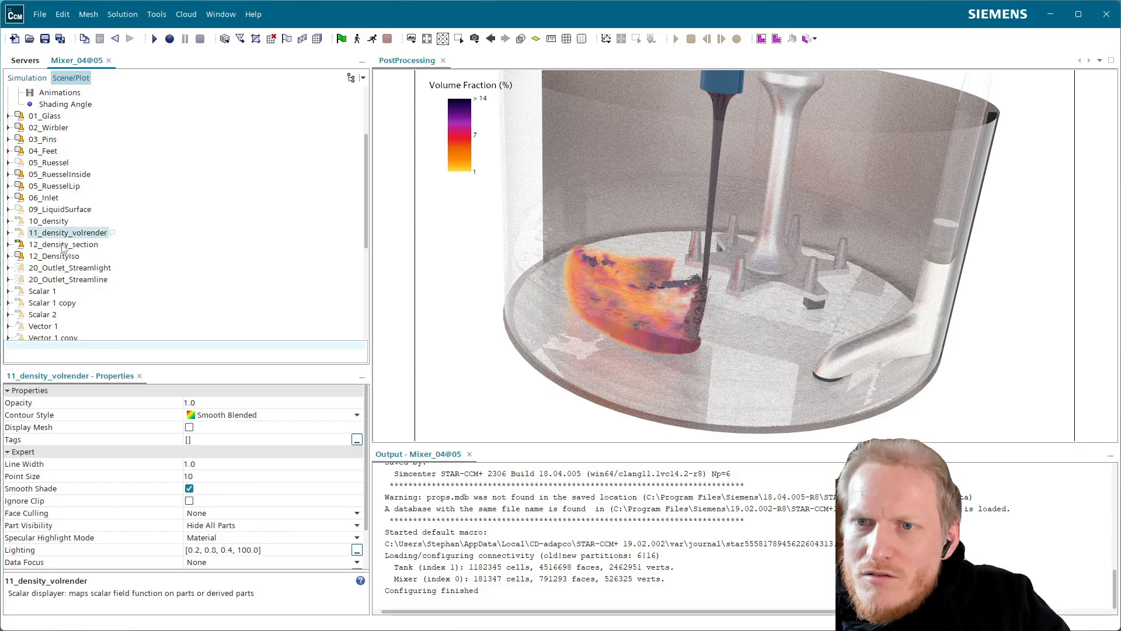
# Hide all parts of the 12_density_section, 12_DensityIso, 01_Glass and 06_Inlet displayers.
pyautogui.click(63, 245)
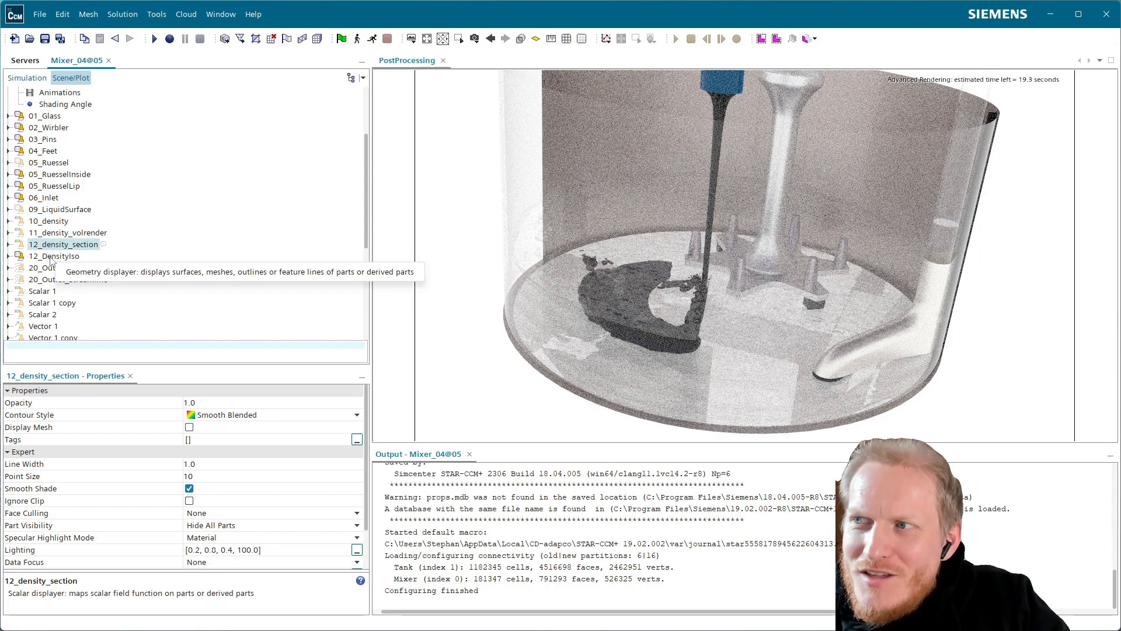
pyautogui.click(52, 257)
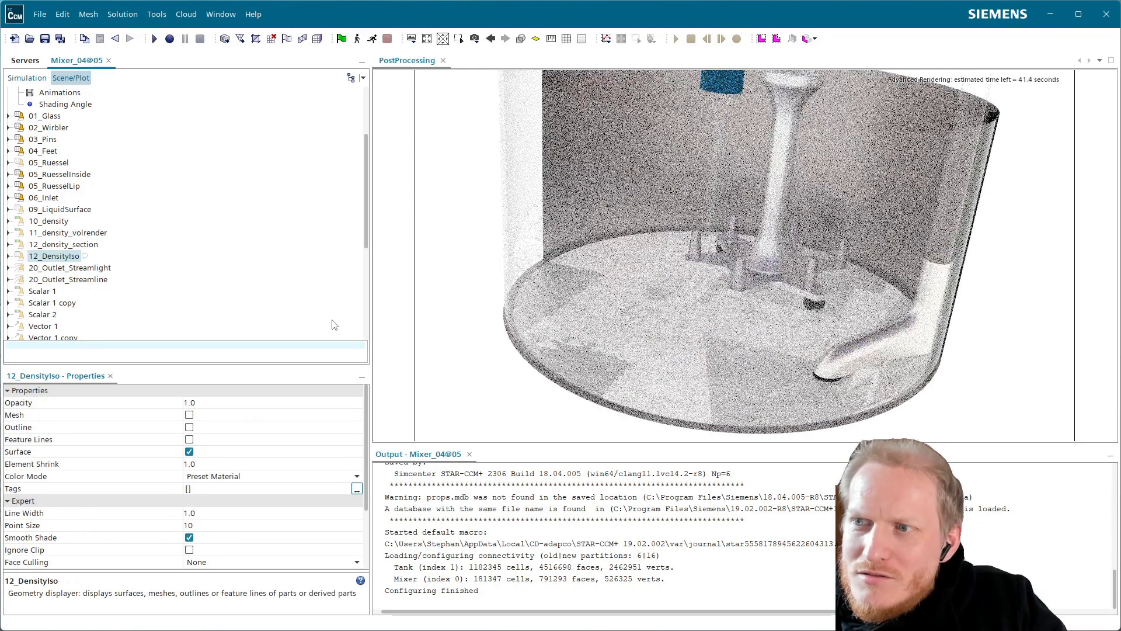
pyautogui.click(76, 209)
pyautogui.click(8, 210)
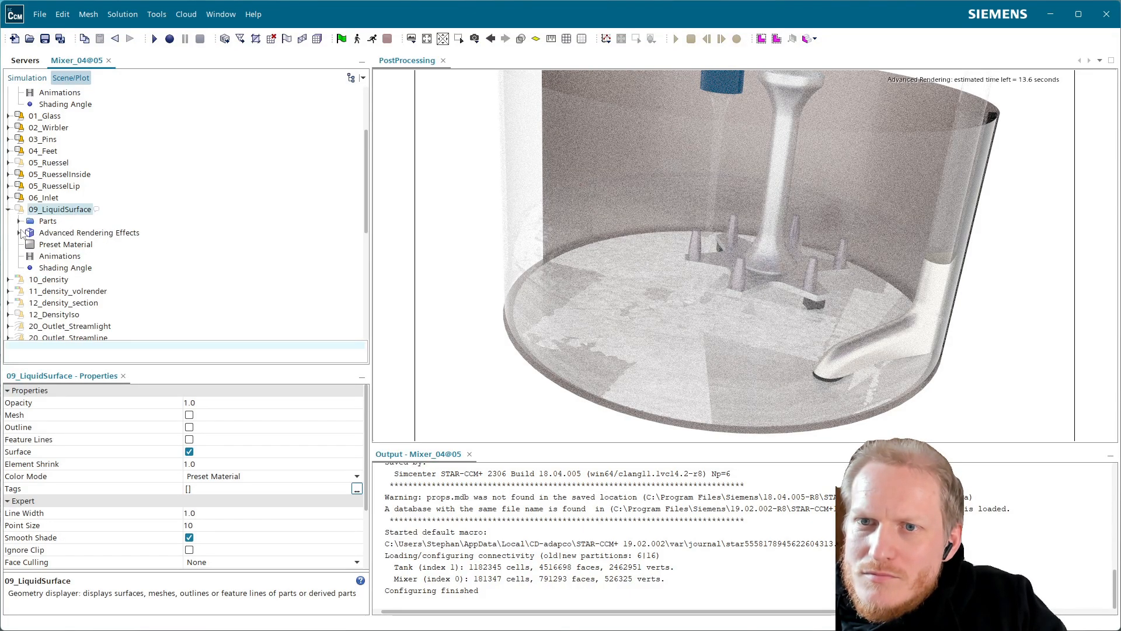
pyautogui.scroll(-3, 256, 550)
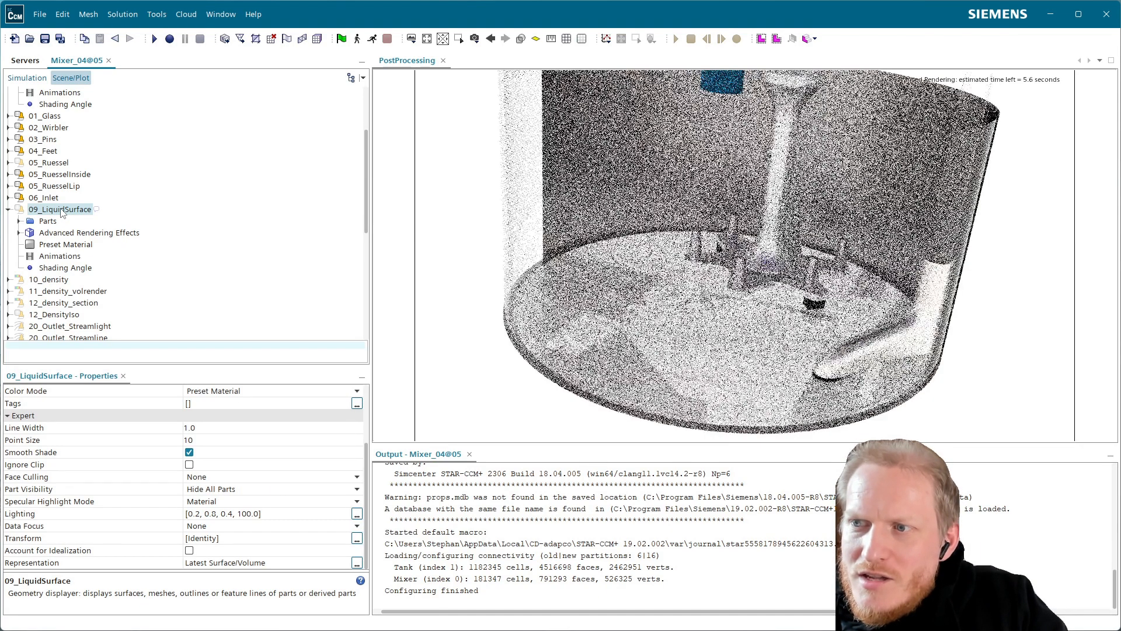
pyautogui.scroll(3, 63, 192)
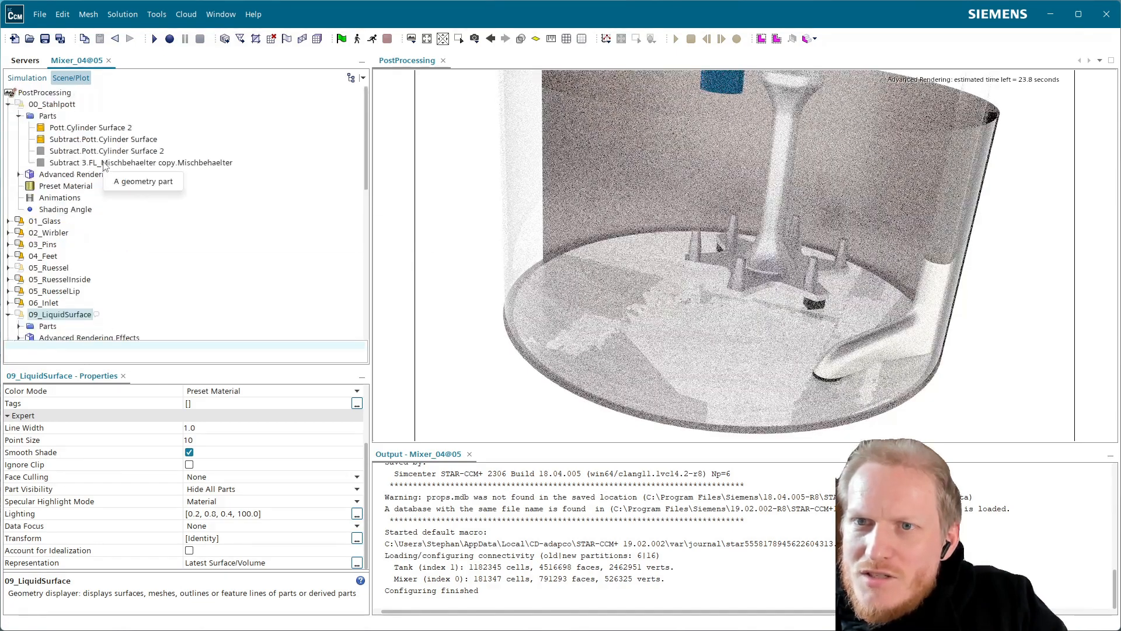
pyautogui.click(38, 222)
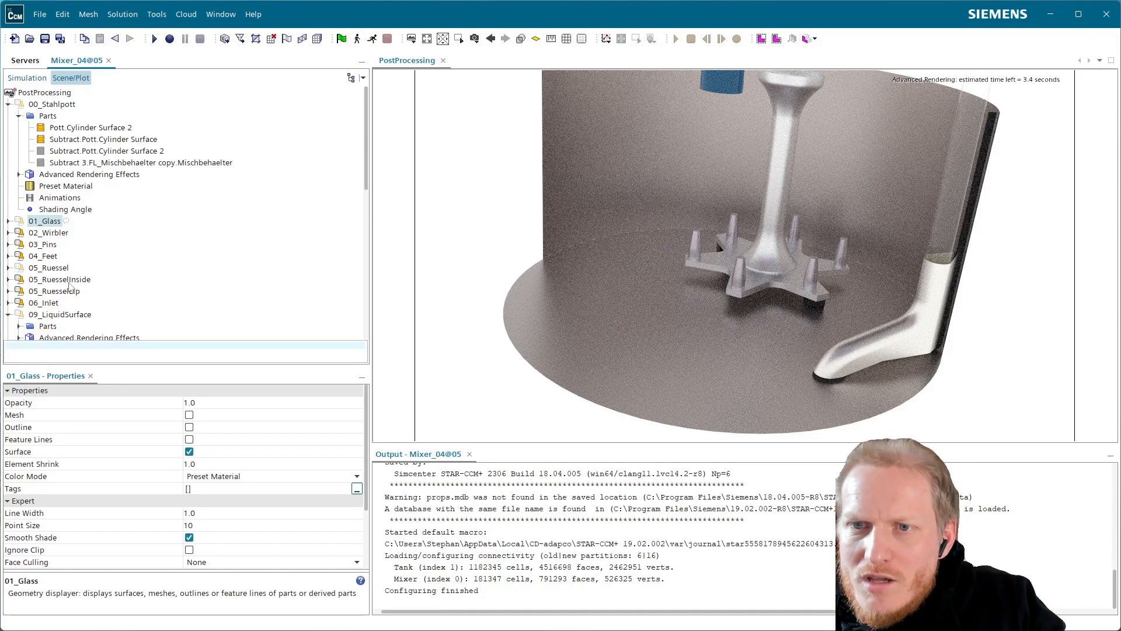
pyautogui.click(51, 303)
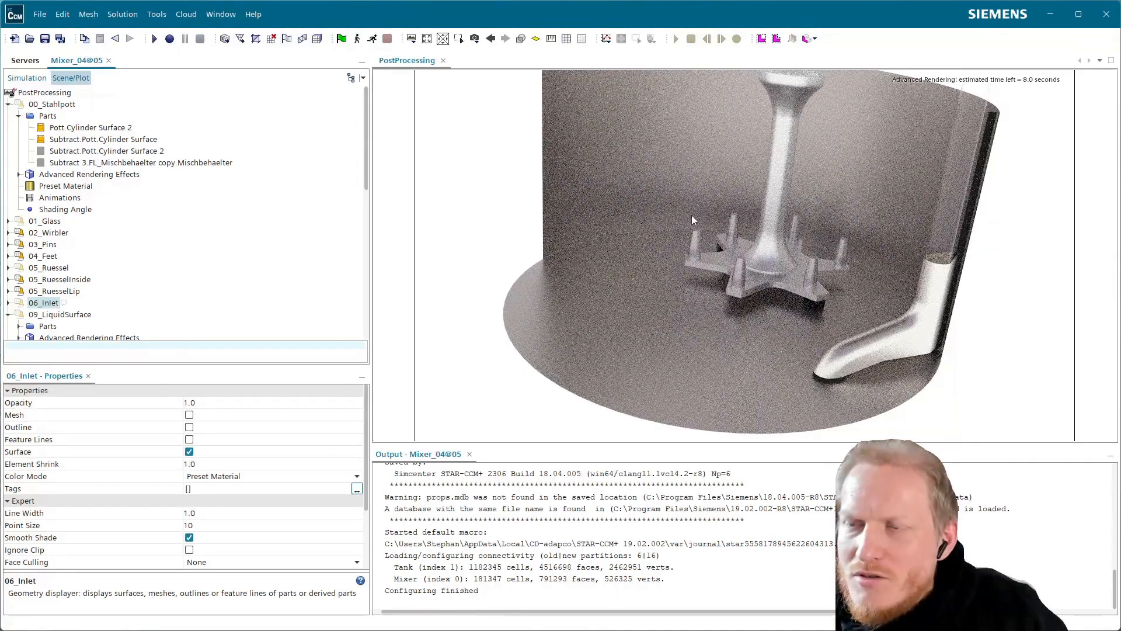
# Restore the stored camera view View 8 in the PostProcessing scene.
pyautogui.click(474, 39)
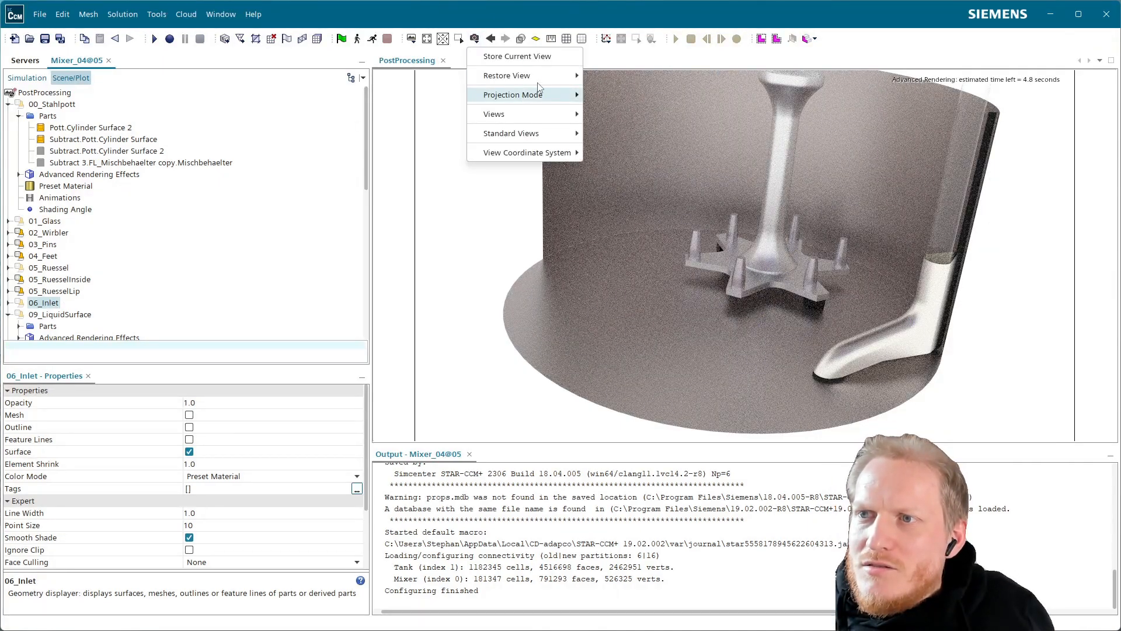
pyautogui.moveTo(555, 78)
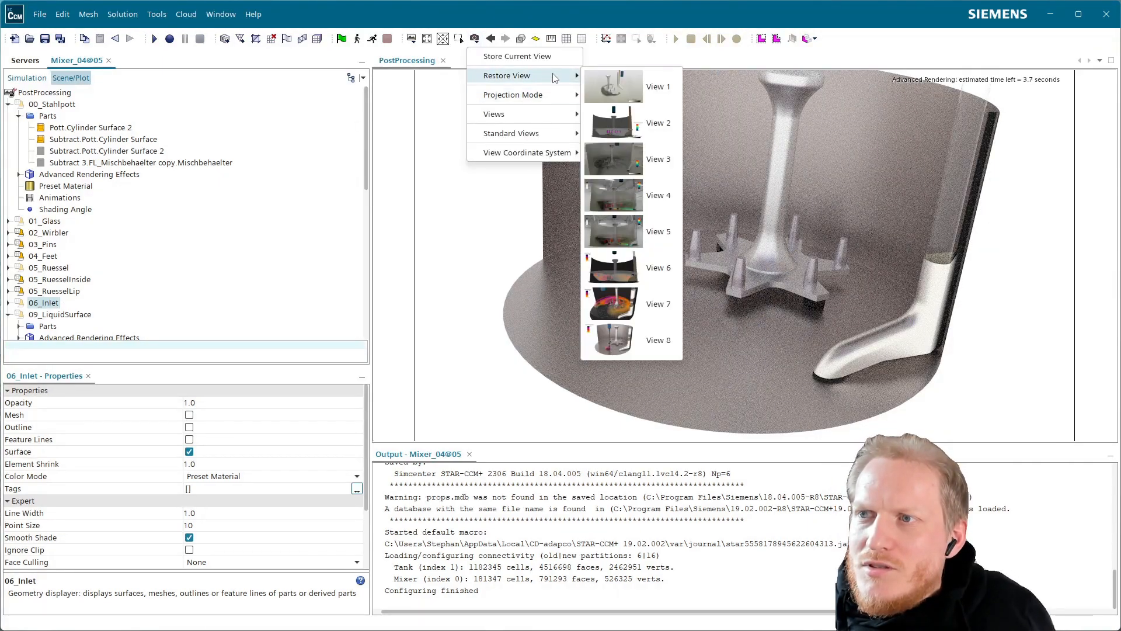
pyautogui.click(631, 348)
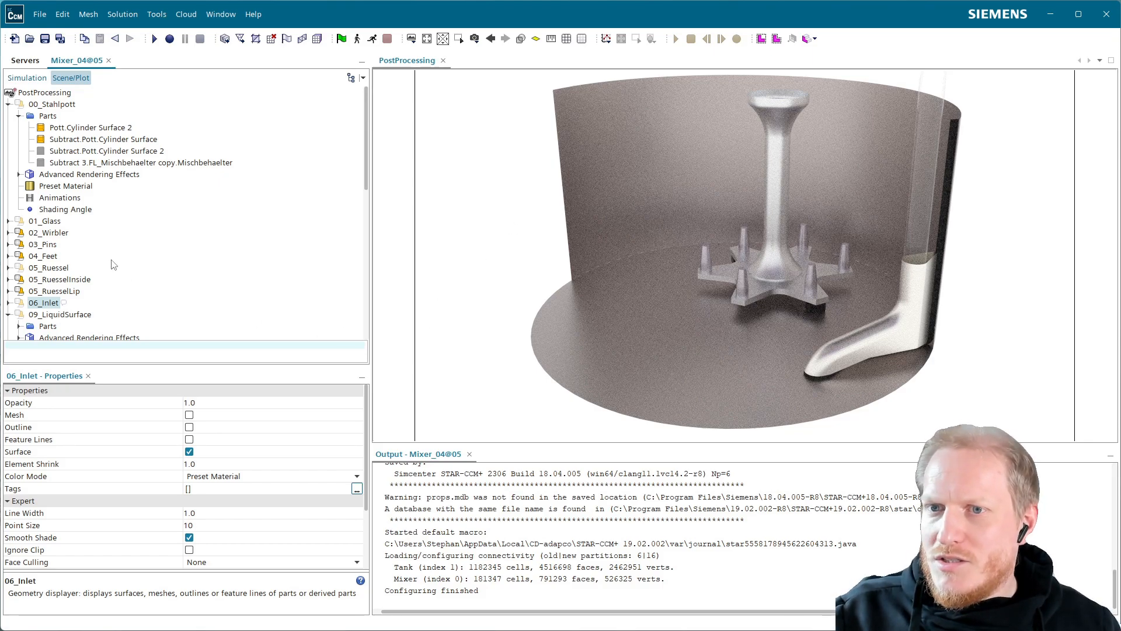
# Start creating a new plane section among the simulation's derived parts.
pyautogui.click(27, 78)
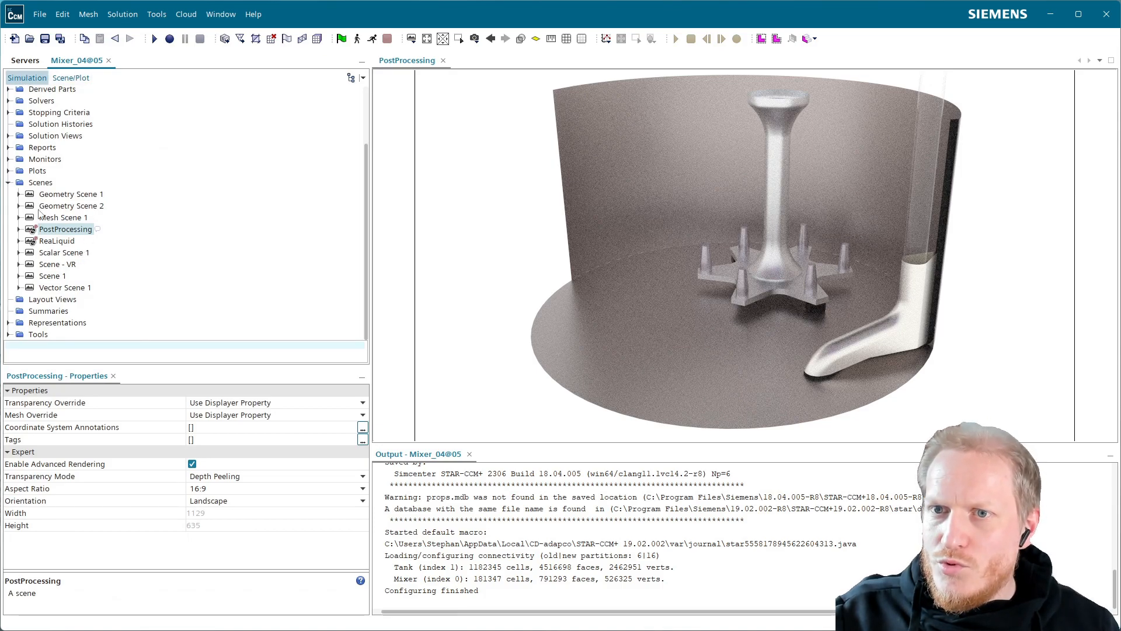
pyautogui.scroll(2, 48, 206)
pyautogui.scroll(-2, 52, 229)
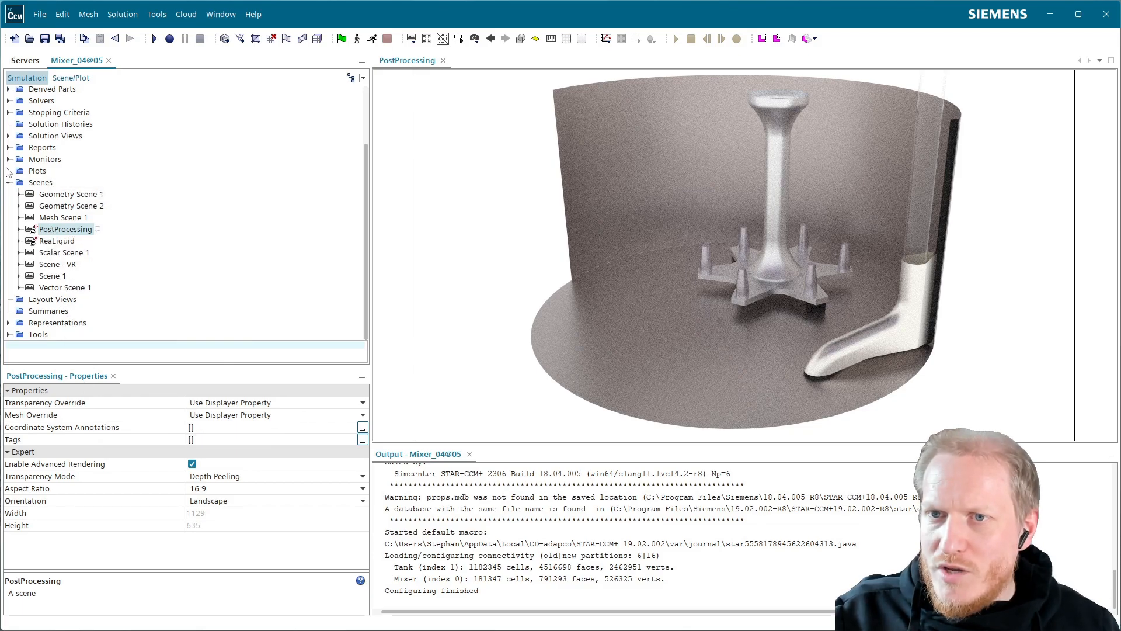
pyautogui.doubleClick(41, 183)
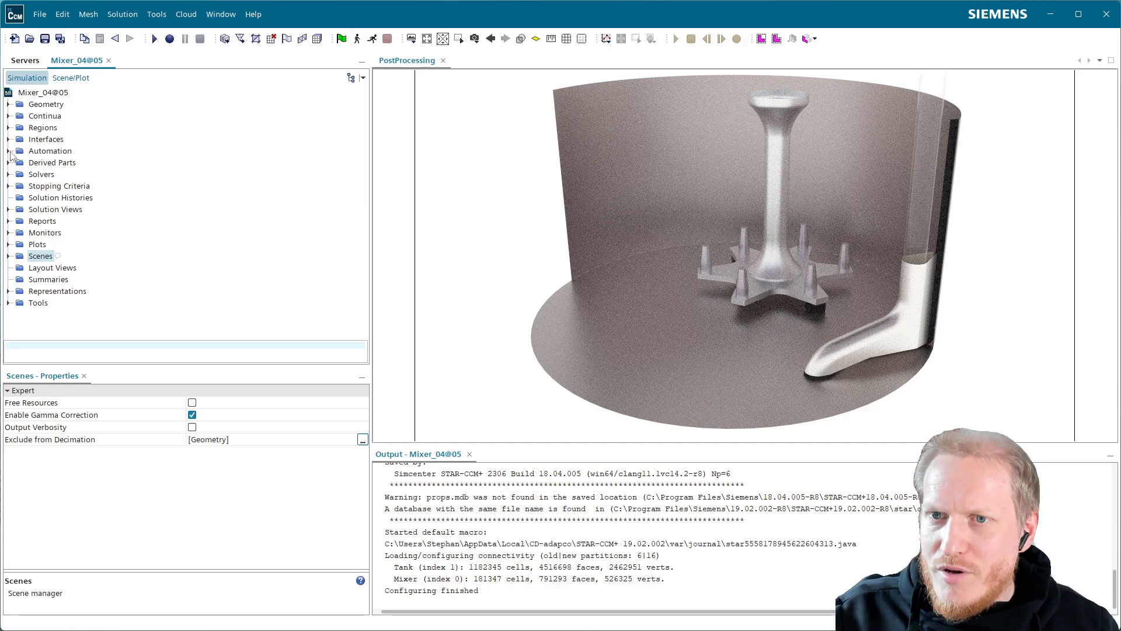
pyautogui.click(9, 163)
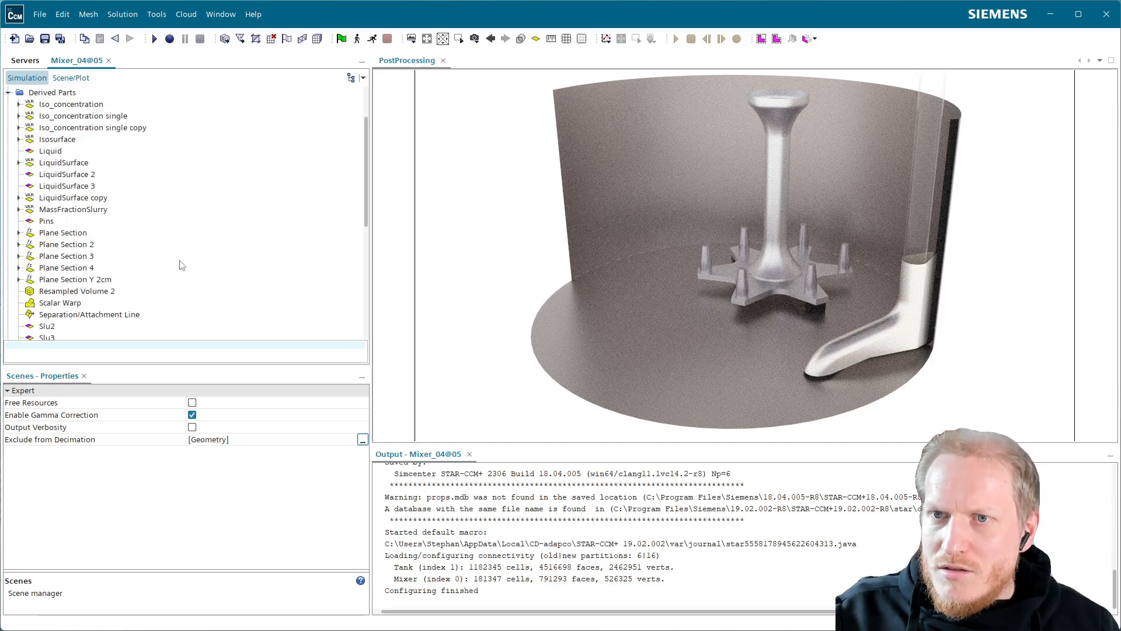
pyautogui.scroll(2, 181, 264)
pyautogui.rightClick(56, 166)
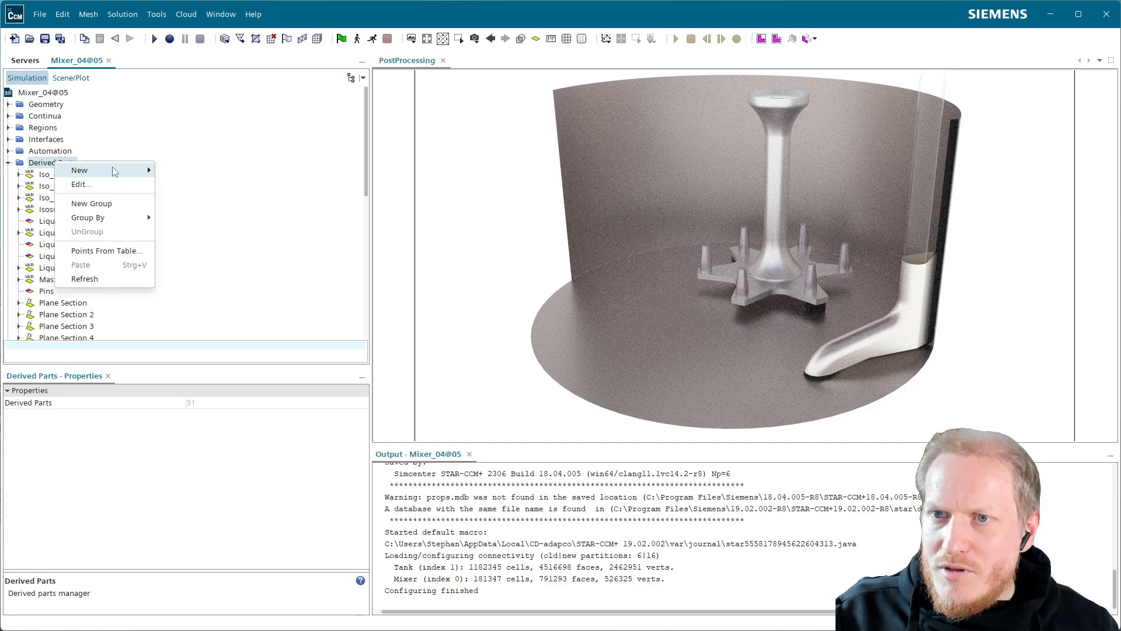
pyautogui.moveTo(124, 171)
pyautogui.moveTo(234, 213)
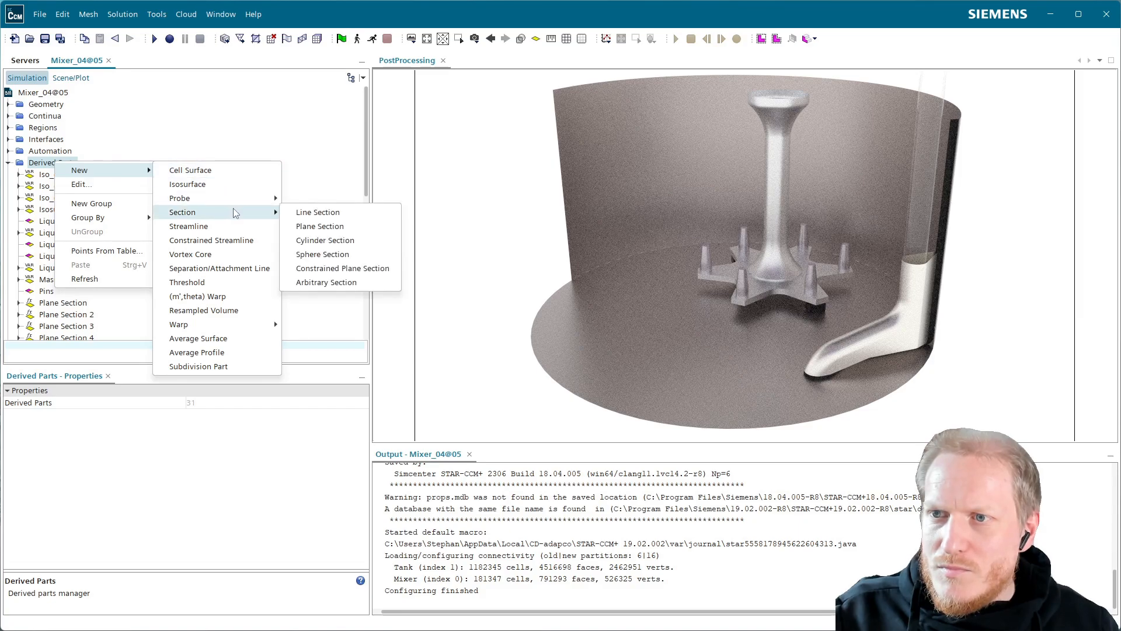
pyautogui.click(331, 226)
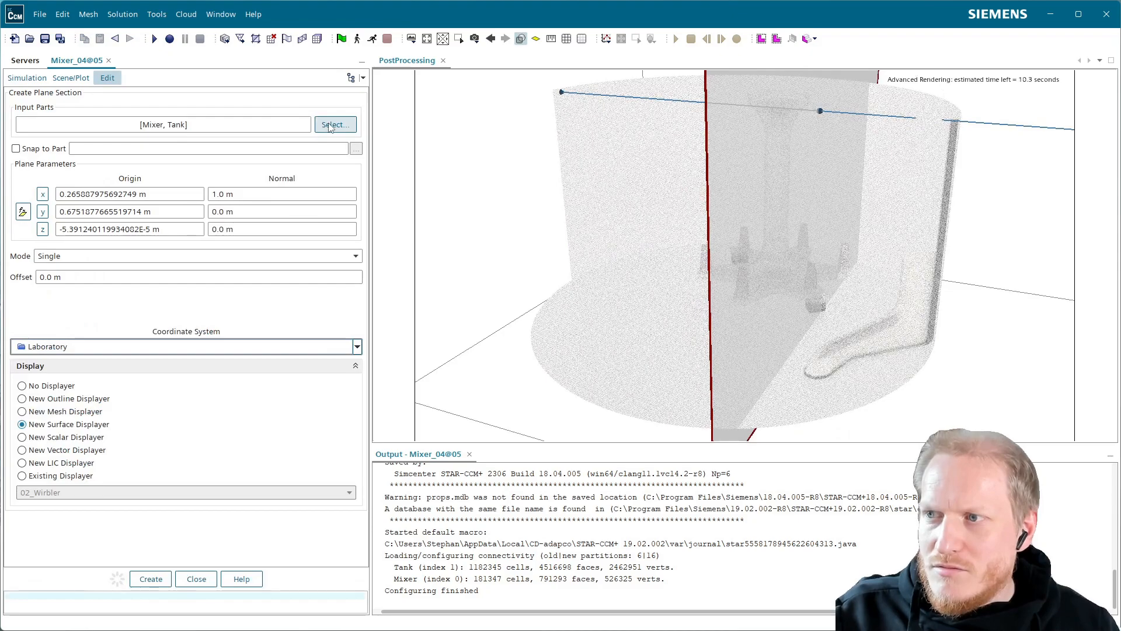
# Try a y component of 1 m for the plane section's normal.
pyautogui.click(251, 211)
pyautogui.write('1')
pyautogui.press('Return')
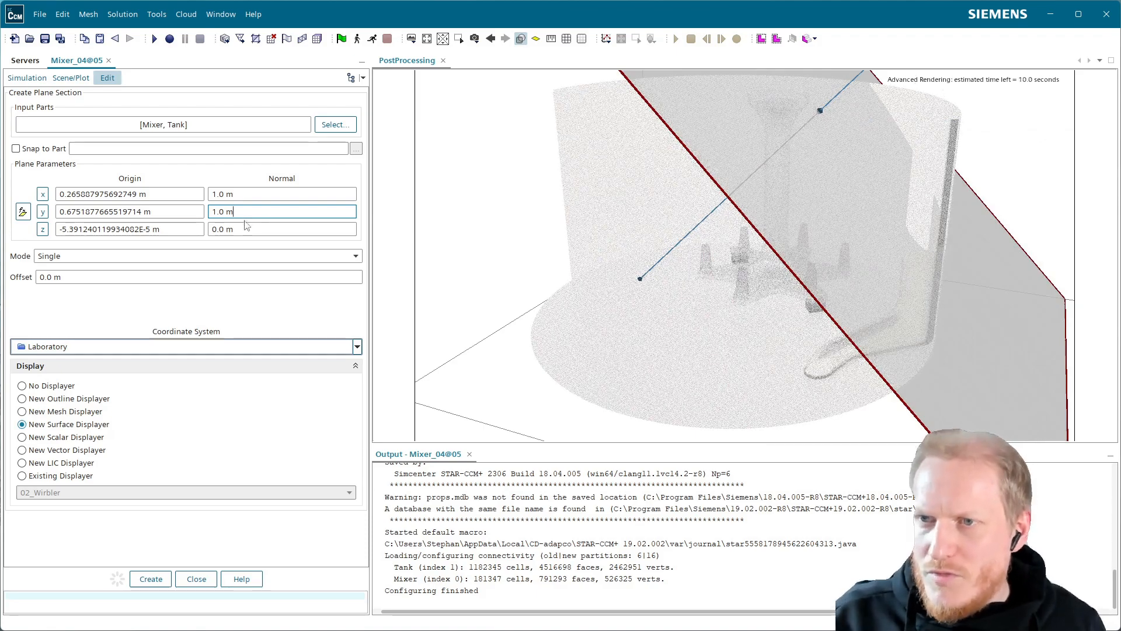
# Set the plane normal's y component to 0 and z to 1 m, and create the section with a new scalar displayer.
pyautogui.tripleClick(261, 208)
pyautogui.write('0')
pyautogui.press('Tab')
pyautogui.write('1')
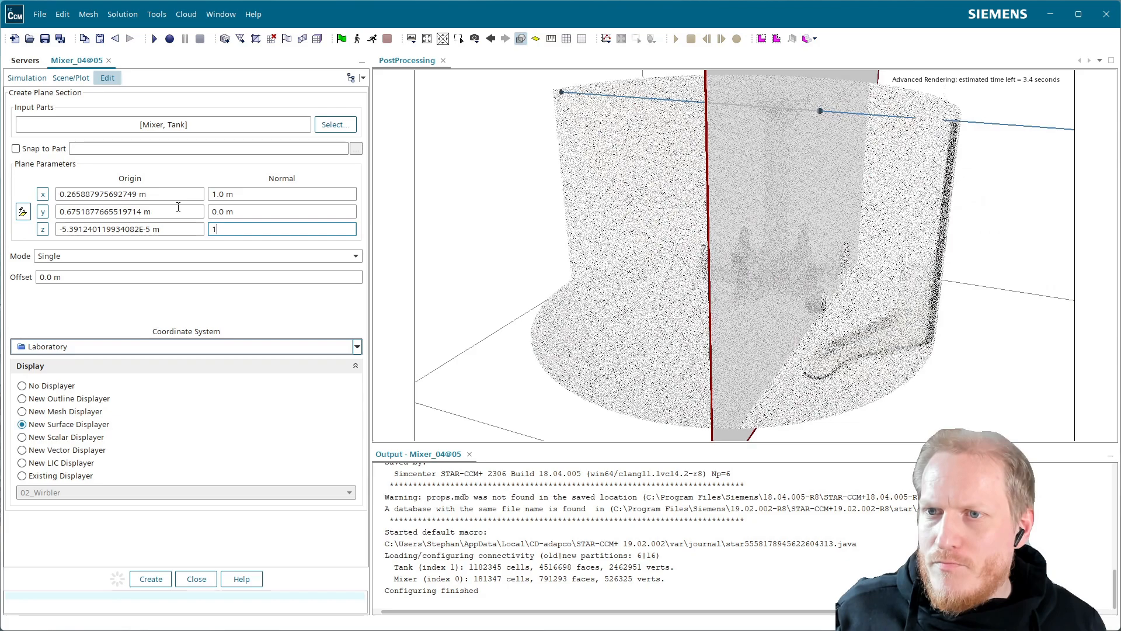
pyautogui.press('Tab')
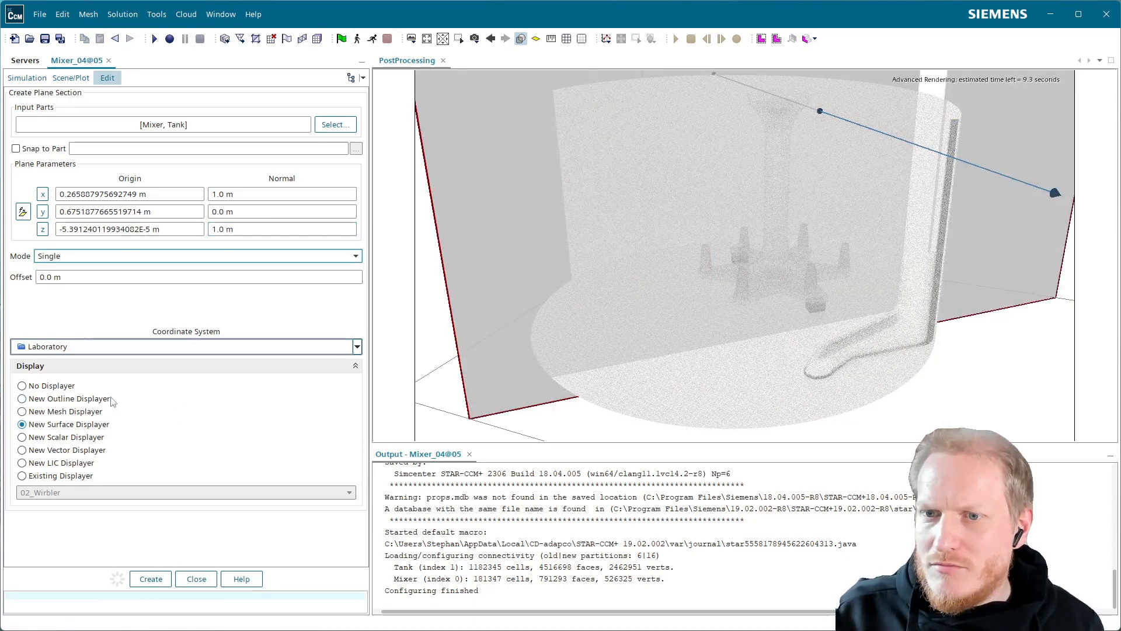
pyautogui.click(78, 439)
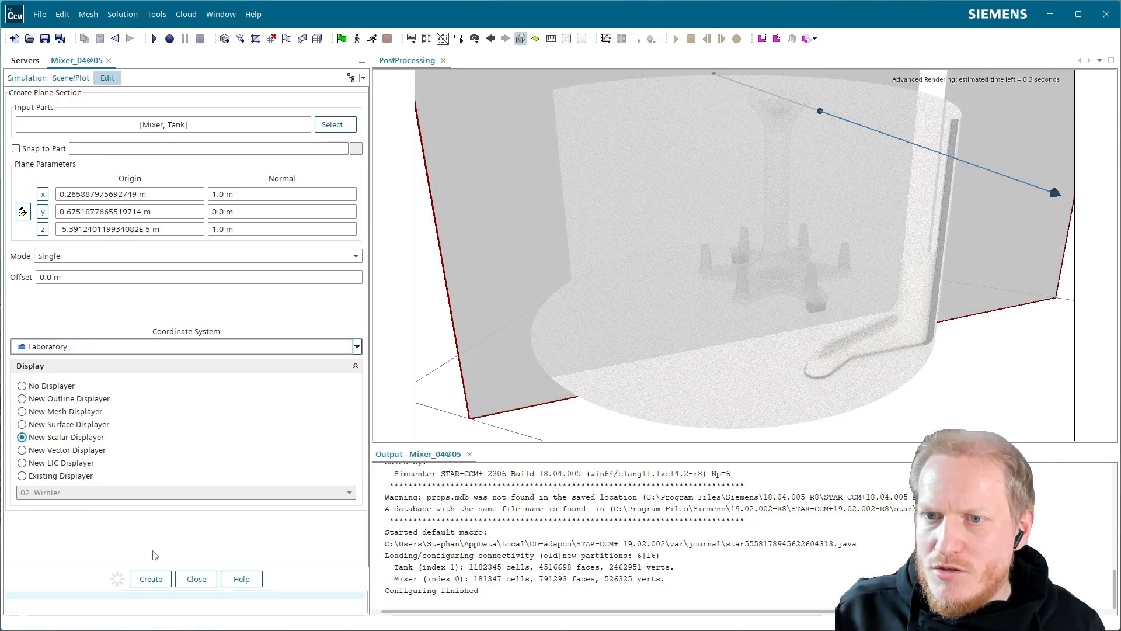
pyautogui.click(163, 583)
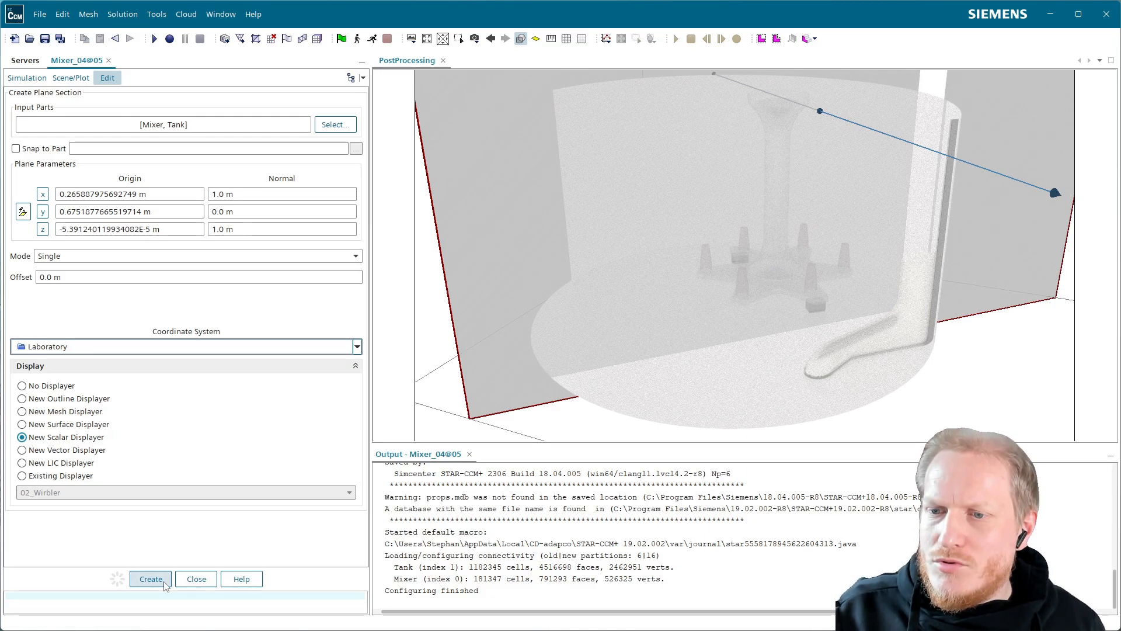
pyautogui.click(196, 579)
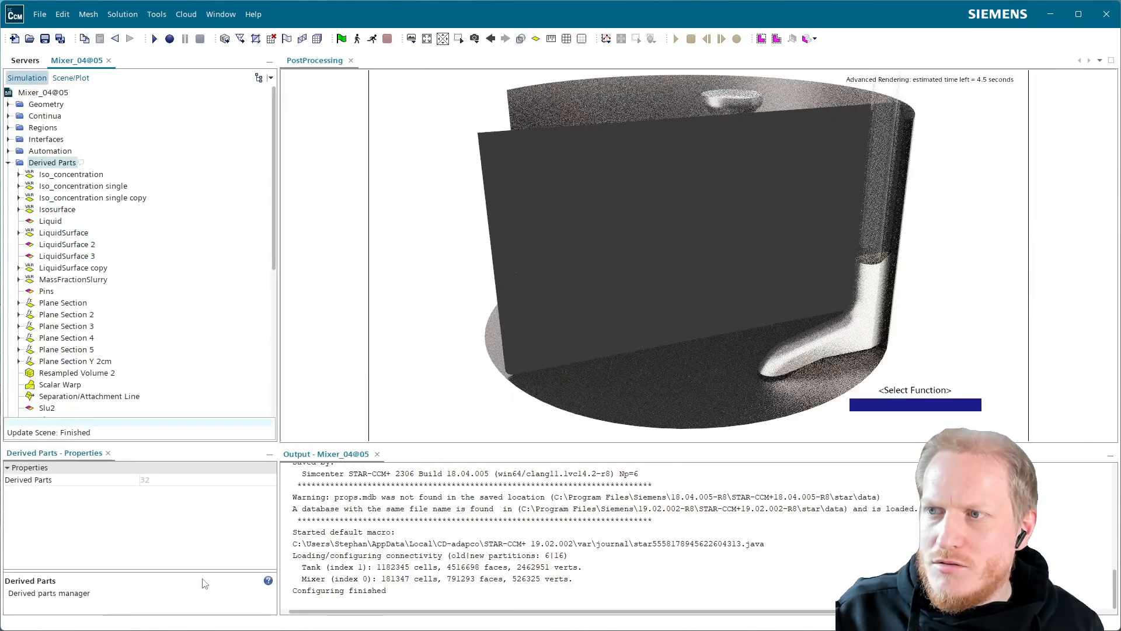
# Delete the displayers Scalar 1, Scalar 1 copy, Scalar 2, Vector 1, Vector 1 copy and Vector 2 from the PostProcessing scene.
pyautogui.click(70, 78)
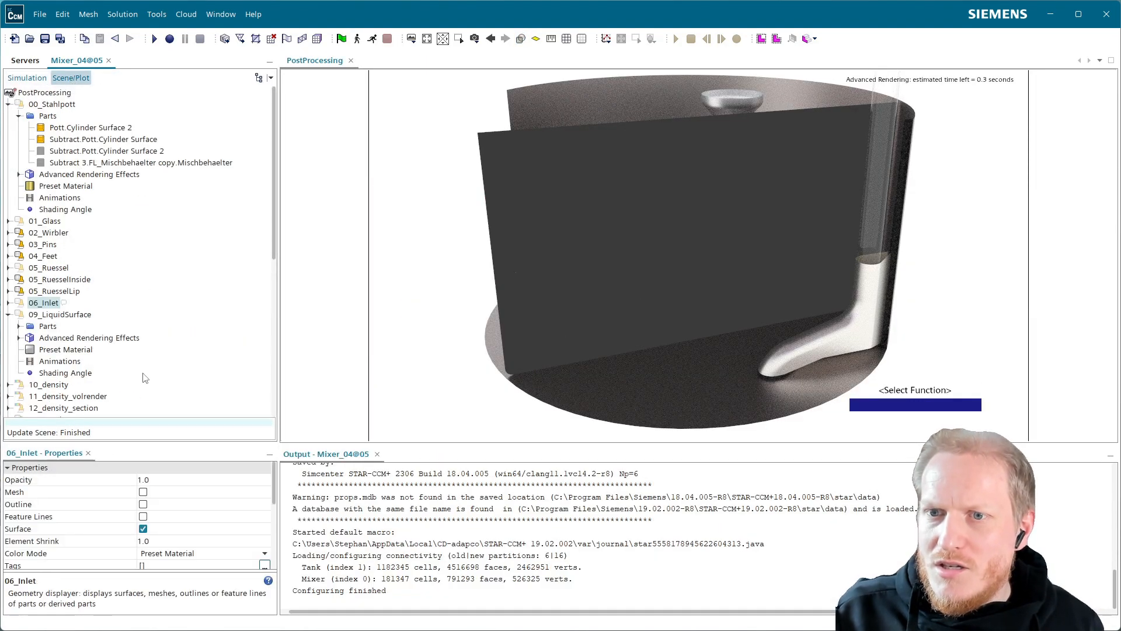
pyautogui.click(8, 104)
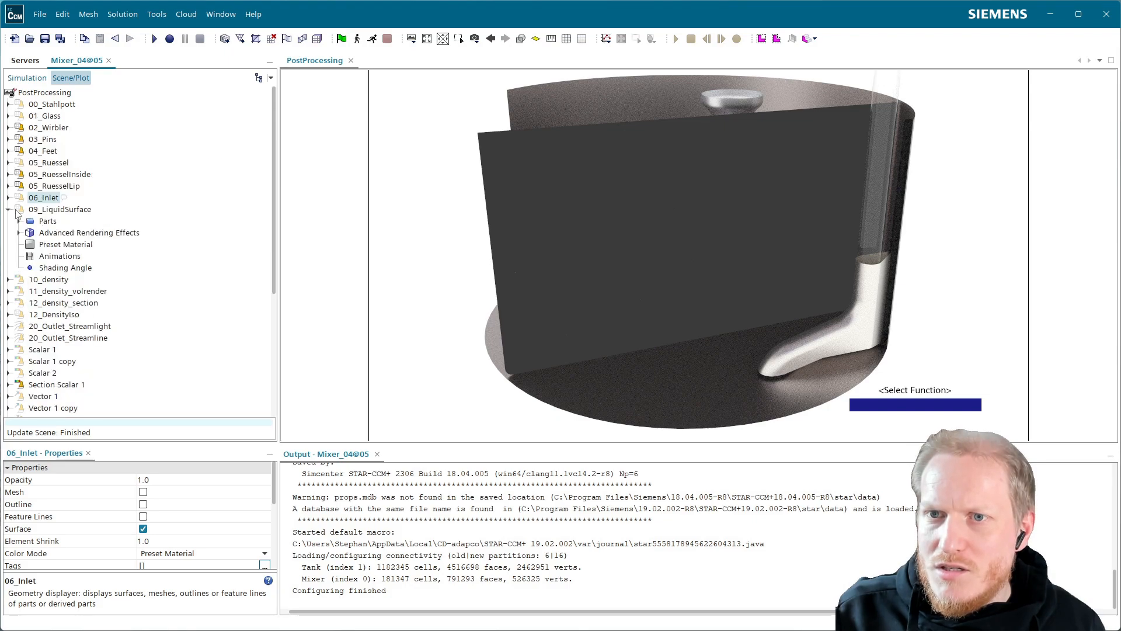
pyautogui.click(8, 209)
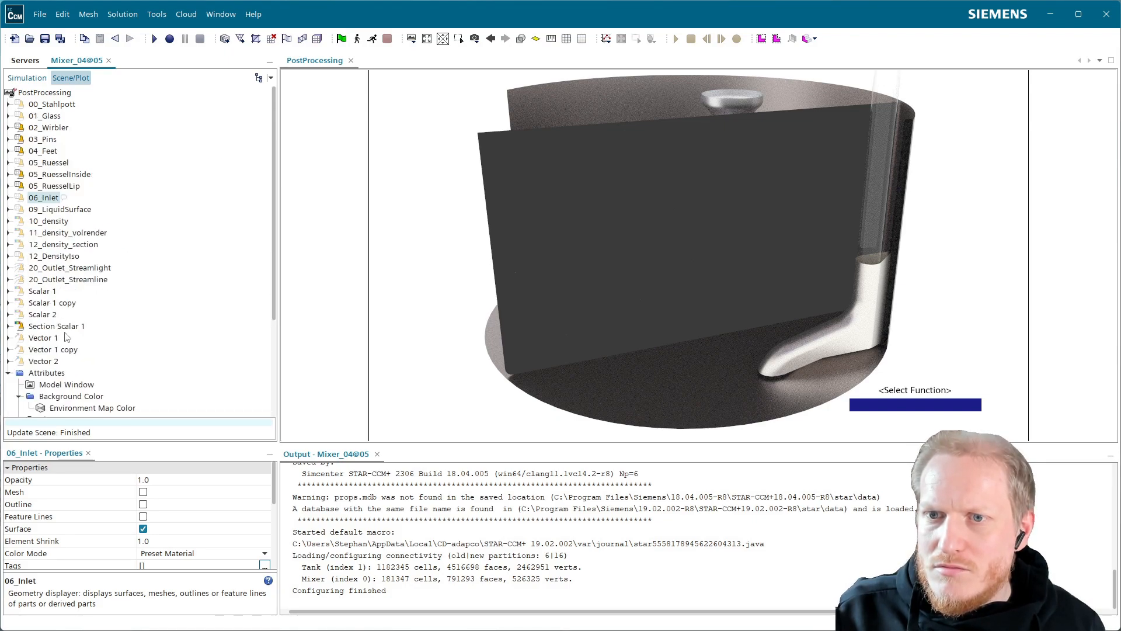
pyautogui.click(56, 316)
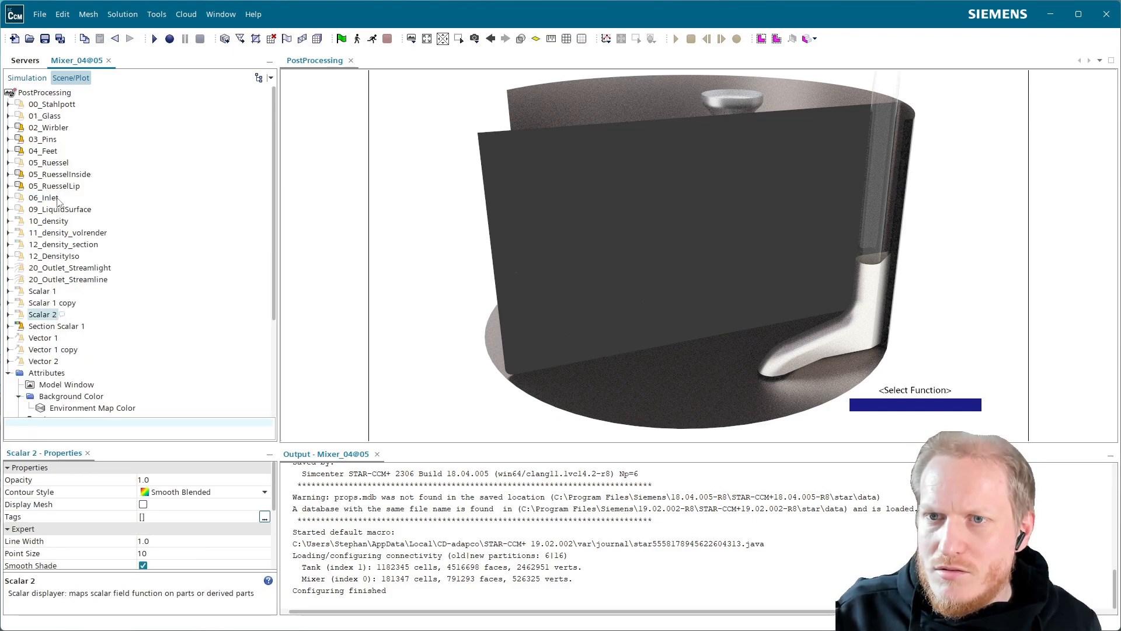
pyautogui.click(48, 340)
pyautogui.keyDown('shift'); pyautogui.click(52, 363); pyautogui.keyUp('shift')
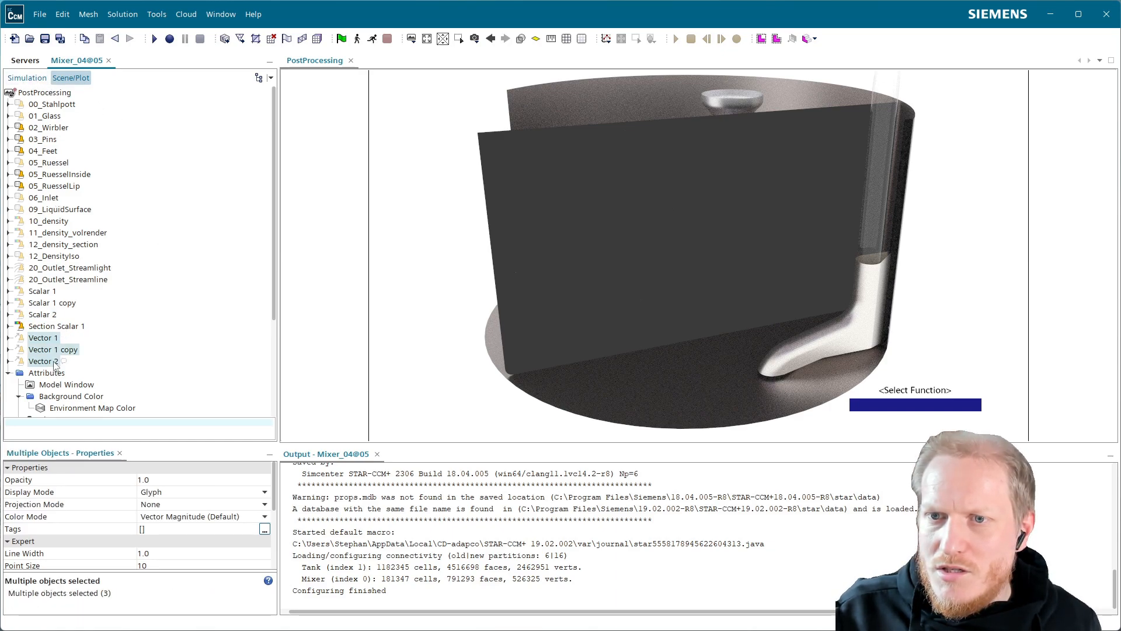
pyautogui.keyDown('ctrl'); pyautogui.click(44, 315); pyautogui.keyUp('ctrl')
pyautogui.keyDown('ctrl'); pyautogui.click(52, 303); pyautogui.keyUp('ctrl')
pyautogui.keyDown('ctrl'); pyautogui.click(67, 279); pyautogui.keyUp('ctrl')
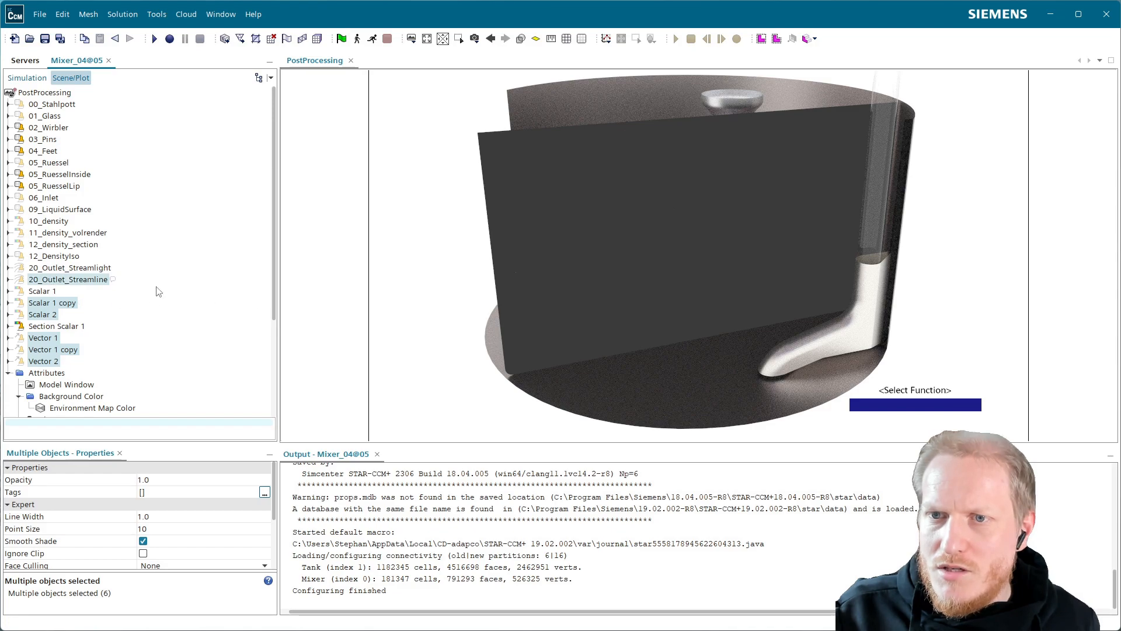
pyautogui.keyDown('ctrl'); pyautogui.click(44, 281); pyautogui.keyUp('ctrl')
pyautogui.keyDown('ctrl'); pyautogui.click(46, 291); pyautogui.keyUp('ctrl')
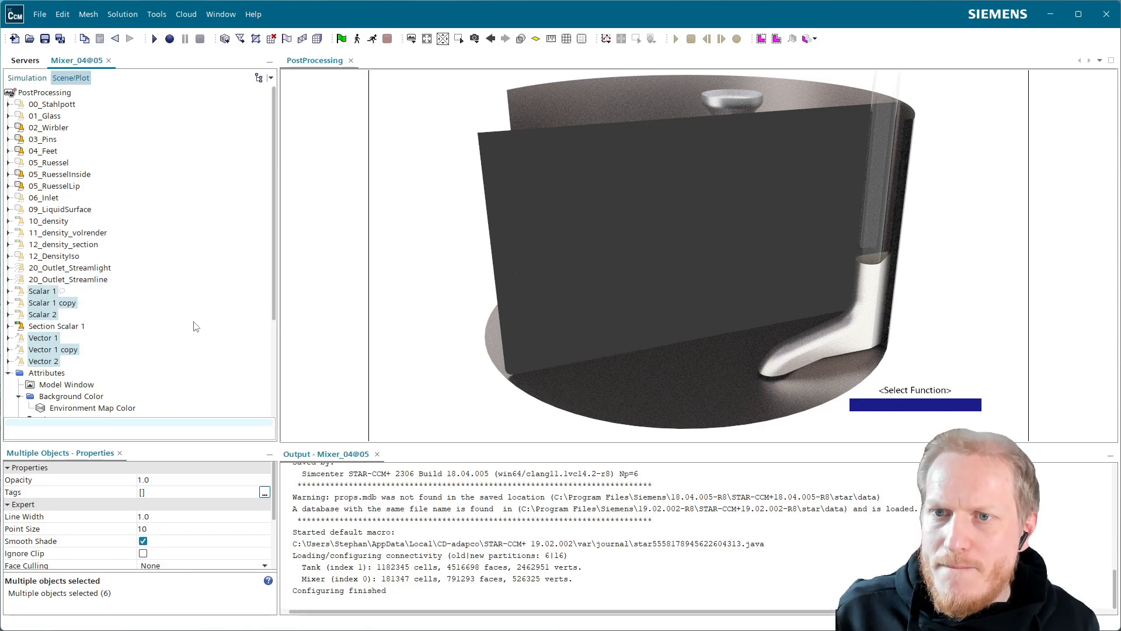
pyautogui.press('Delete')
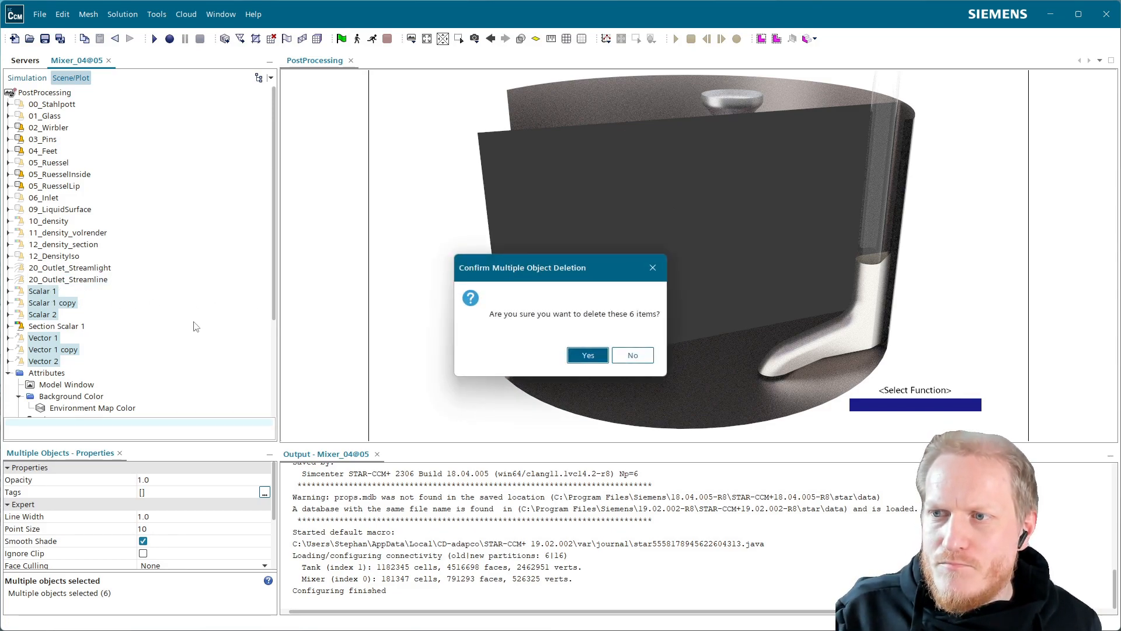
pyautogui.press('Return')
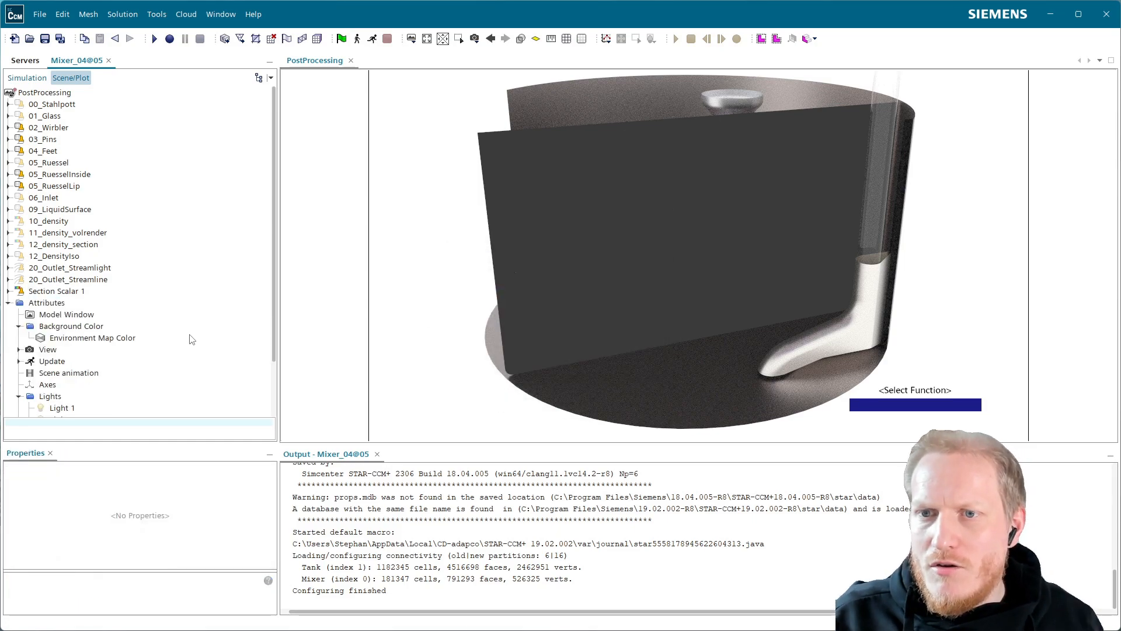
# Set the scalar field function of the Section Scalar 1 displayer to Density.
pyautogui.click(8, 290)
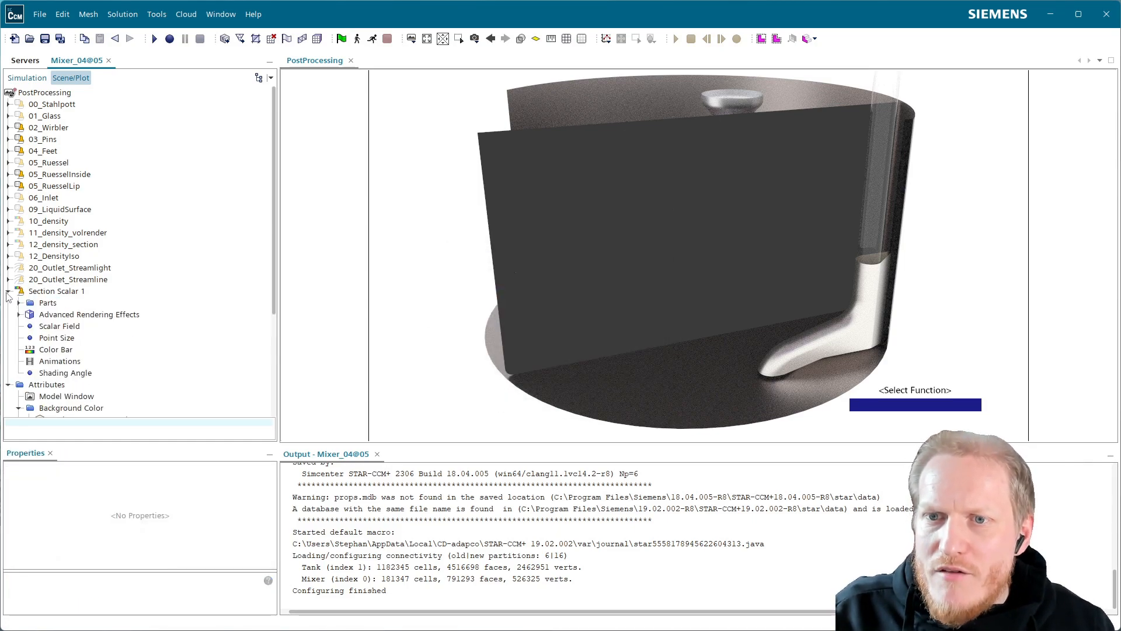
pyautogui.click(51, 327)
pyautogui.click(184, 484)
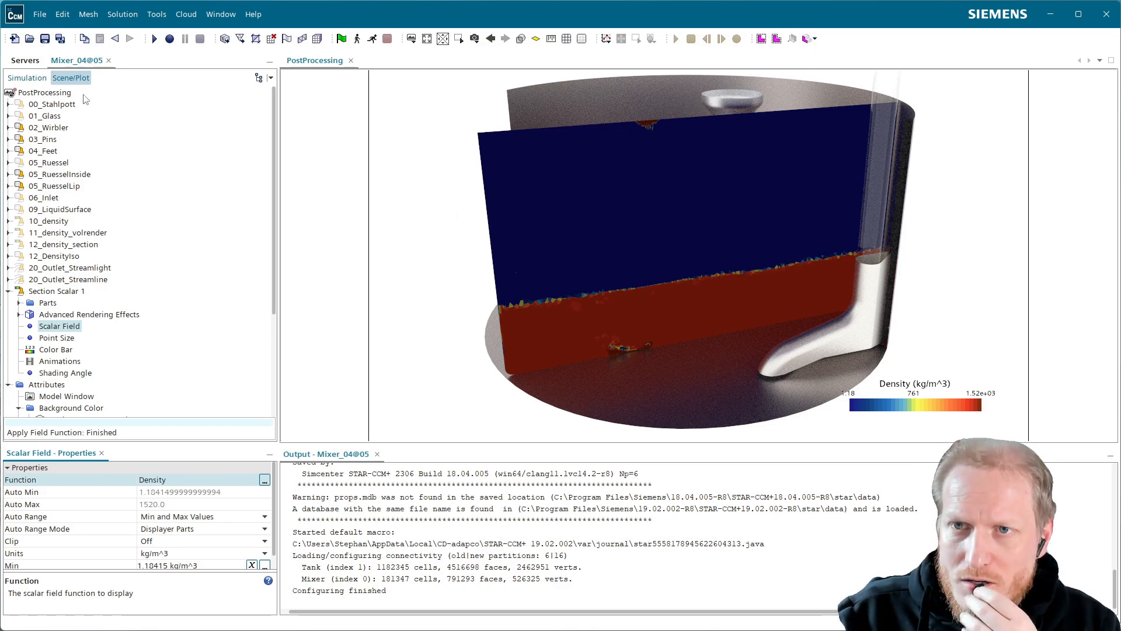
# Turn off advanced rendering for the PostProcessing scene.
pyautogui.click(42, 95)
pyautogui.click(143, 541)
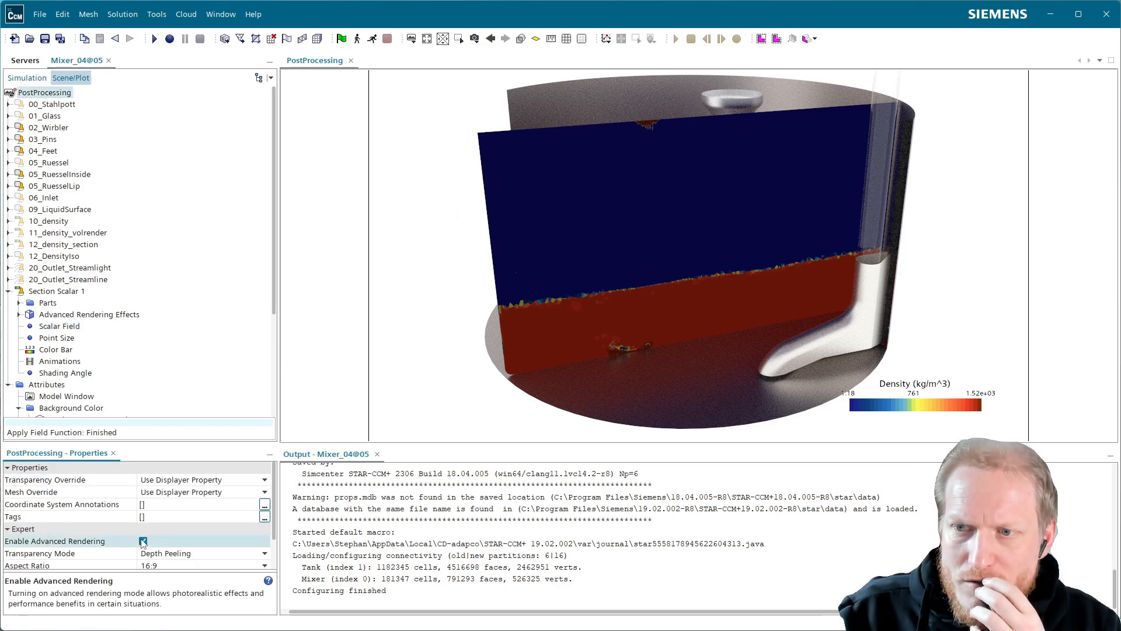
# Enable Light 1 among the PostProcessing scene's lights and inspect the lit density section.
pyautogui.scroll(-3, 66, 363)
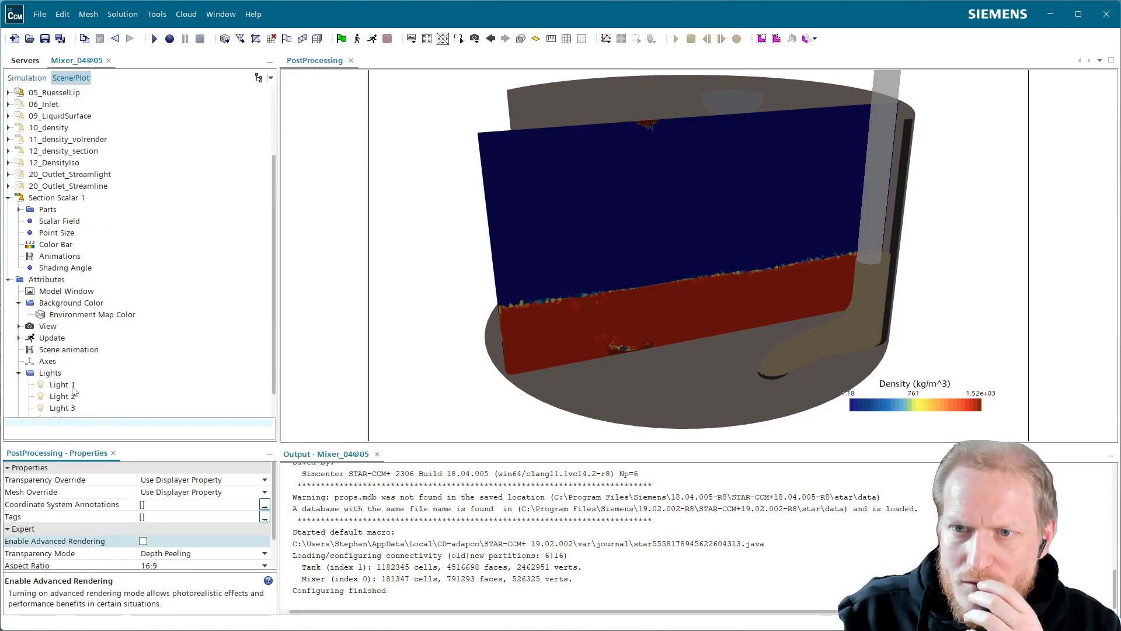
pyautogui.click(61, 384)
pyautogui.click(146, 517)
pyautogui.scroll(5, 582, 338)
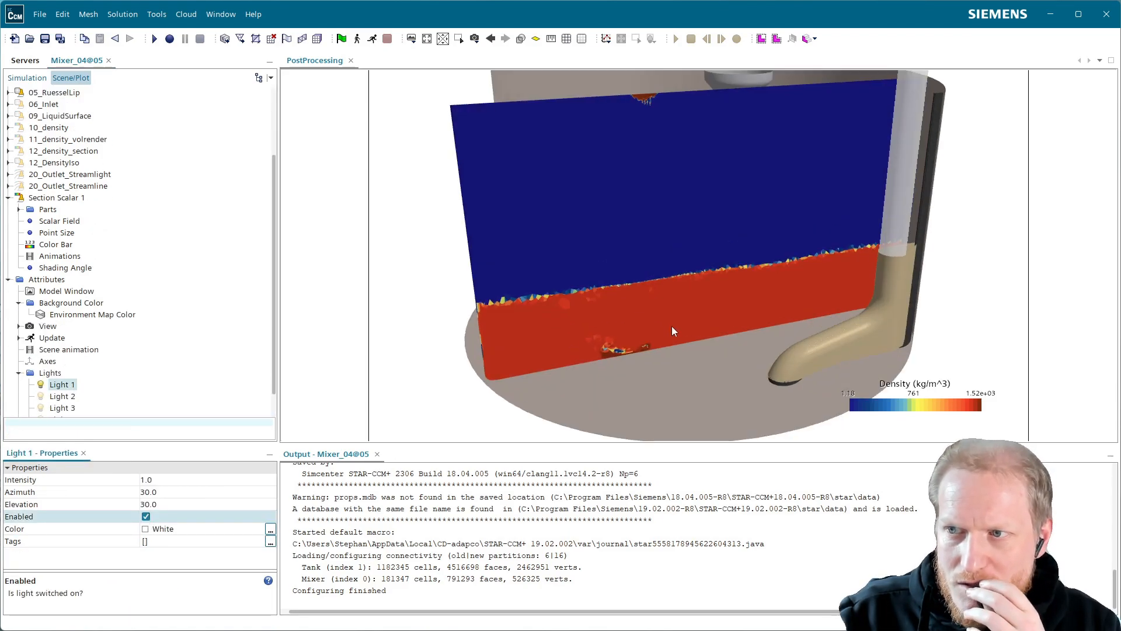
pyautogui.moveTo(639, 297); pyautogui.dragTo(580, 286)
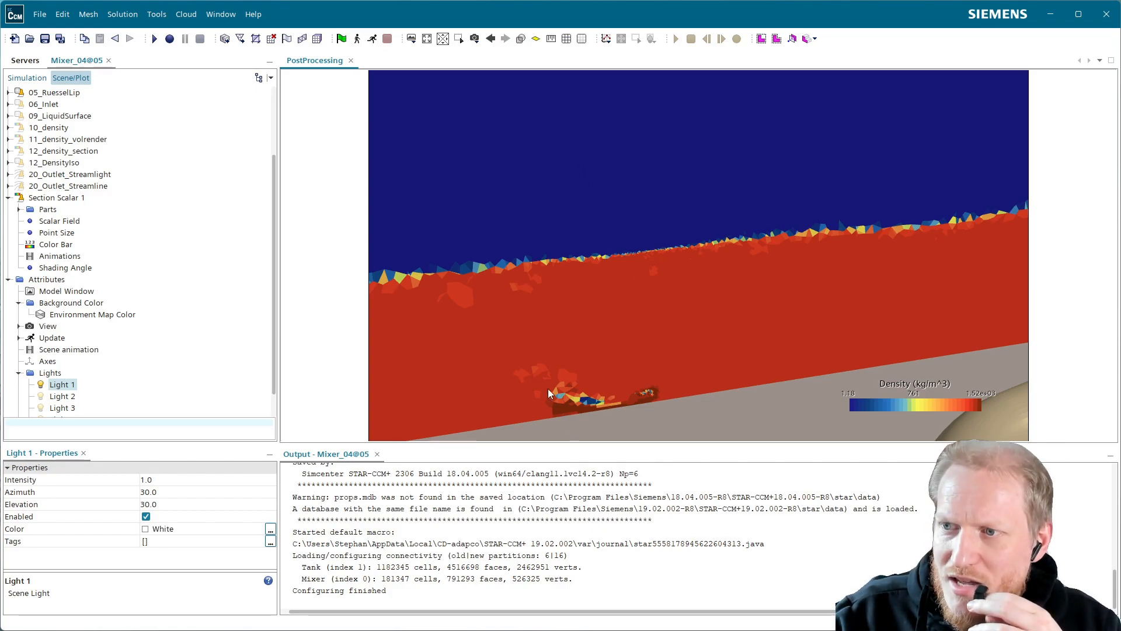
pyautogui.moveTo(549, 376); pyautogui.dragTo(586, 107)
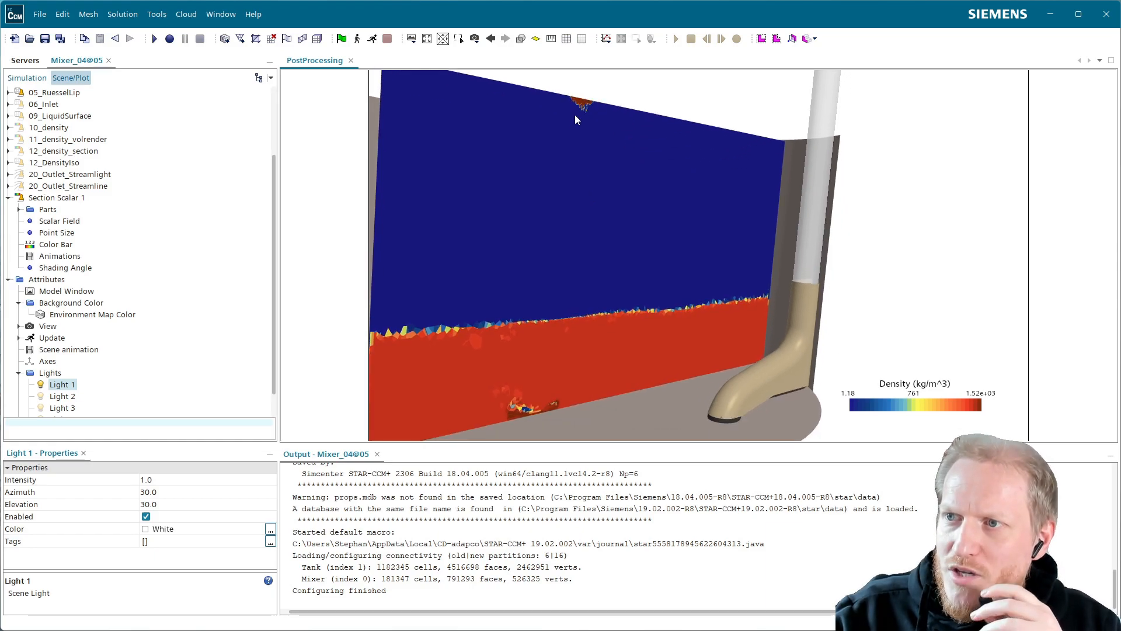
pyautogui.moveTo(555, 152)
pyautogui.mouseDown()
pyautogui.moveTo(656, 168)
pyautogui.moveTo(534, 159)
pyautogui.mouseUp()
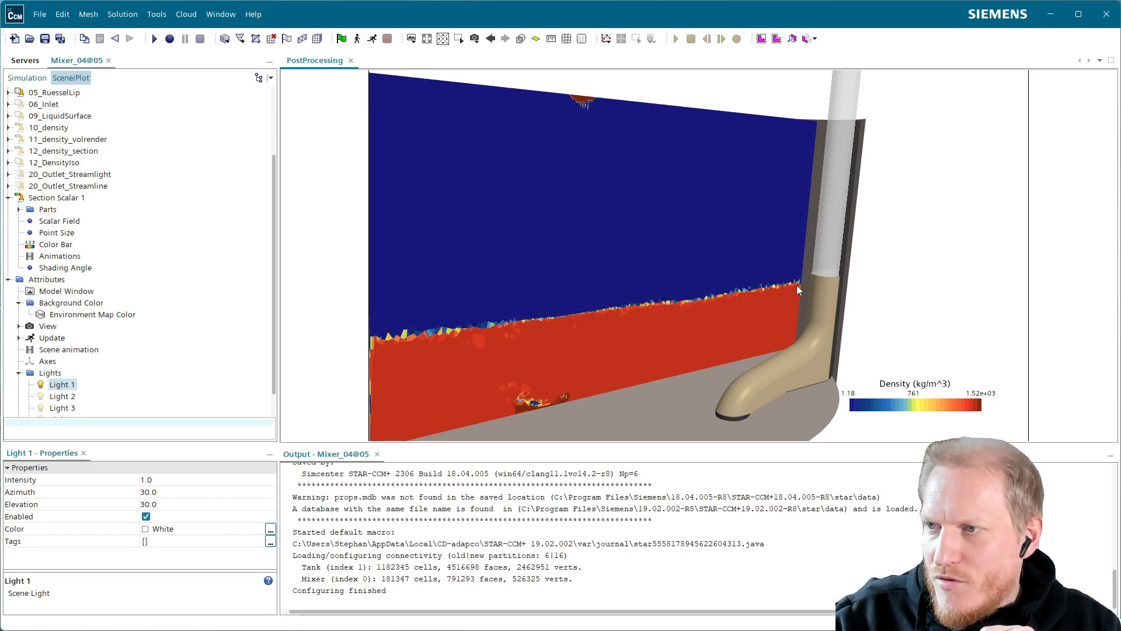
pyautogui.moveTo(464, 321); pyautogui.dragTo(556, 348)
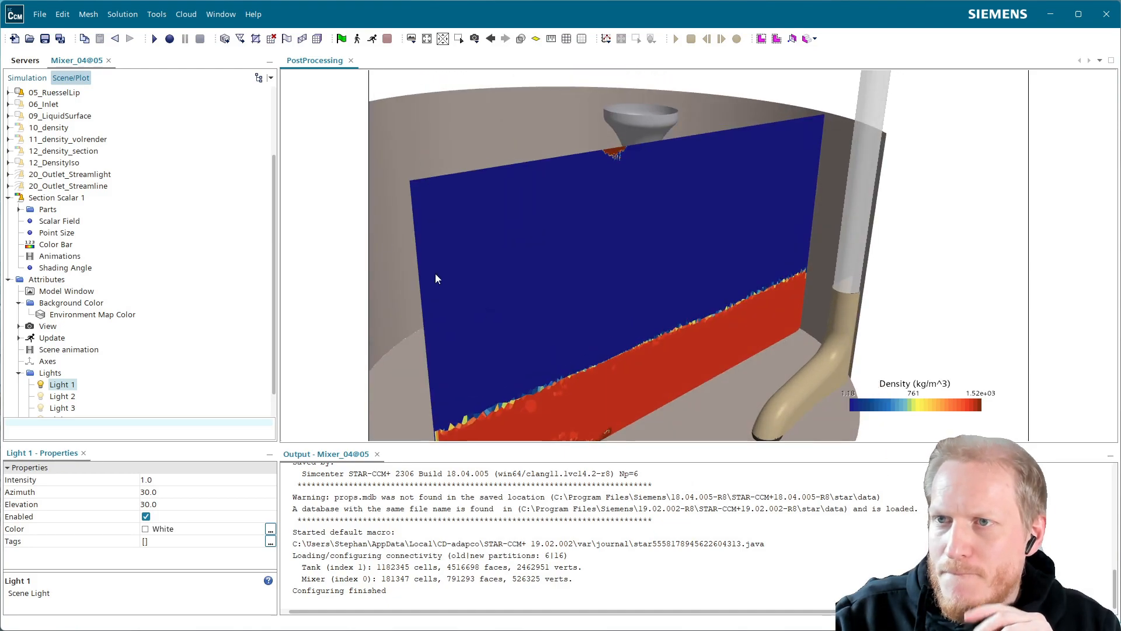
# Set the PostProcessing scene's aspect ratio to Fit Screen.
pyautogui.scroll(3, 66, 143)
pyautogui.click(69, 93)
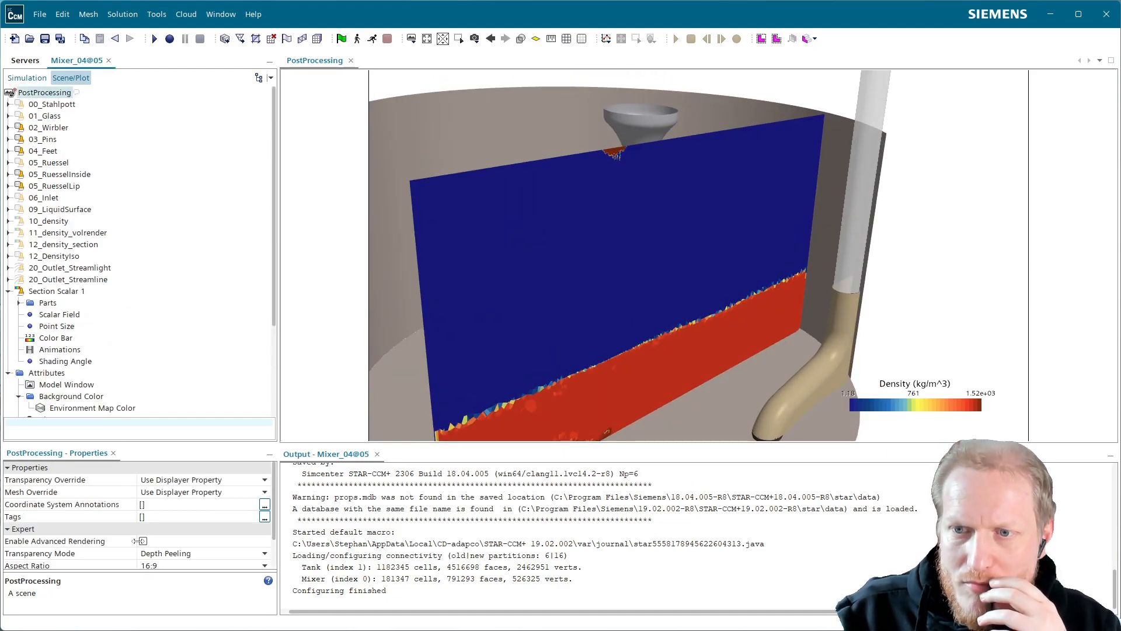
pyautogui.click(159, 564)
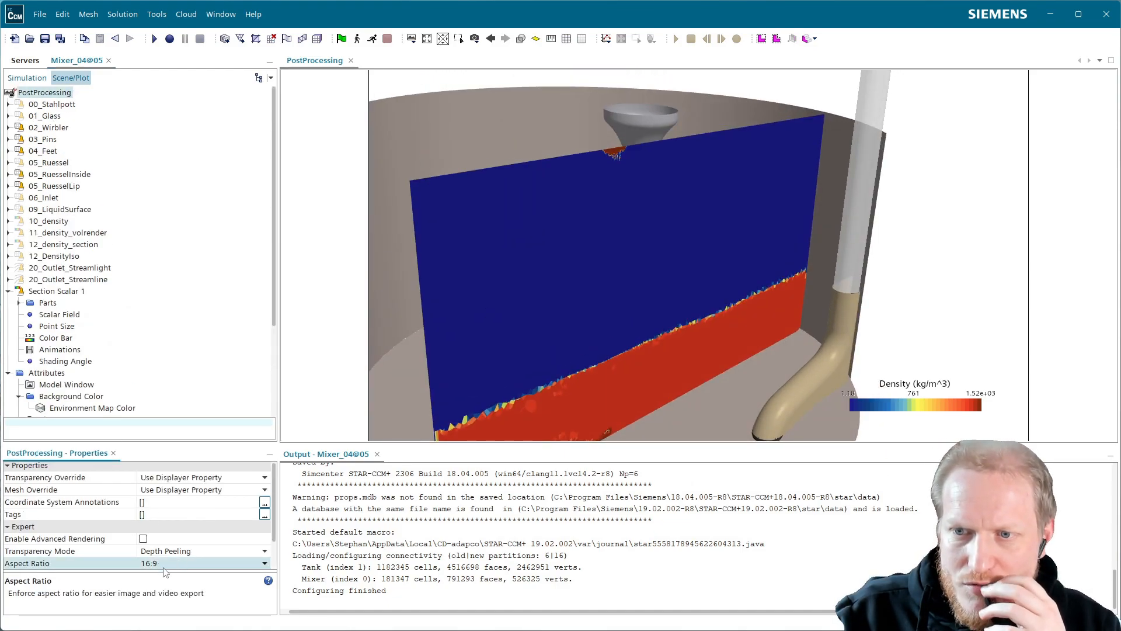
pyautogui.click(170, 564)
pyautogui.click(176, 575)
pyautogui.moveTo(529, 305); pyautogui.dragTo(558, 296, button='right')
pyautogui.moveTo(528, 310); pyautogui.dragTo(506, 219)
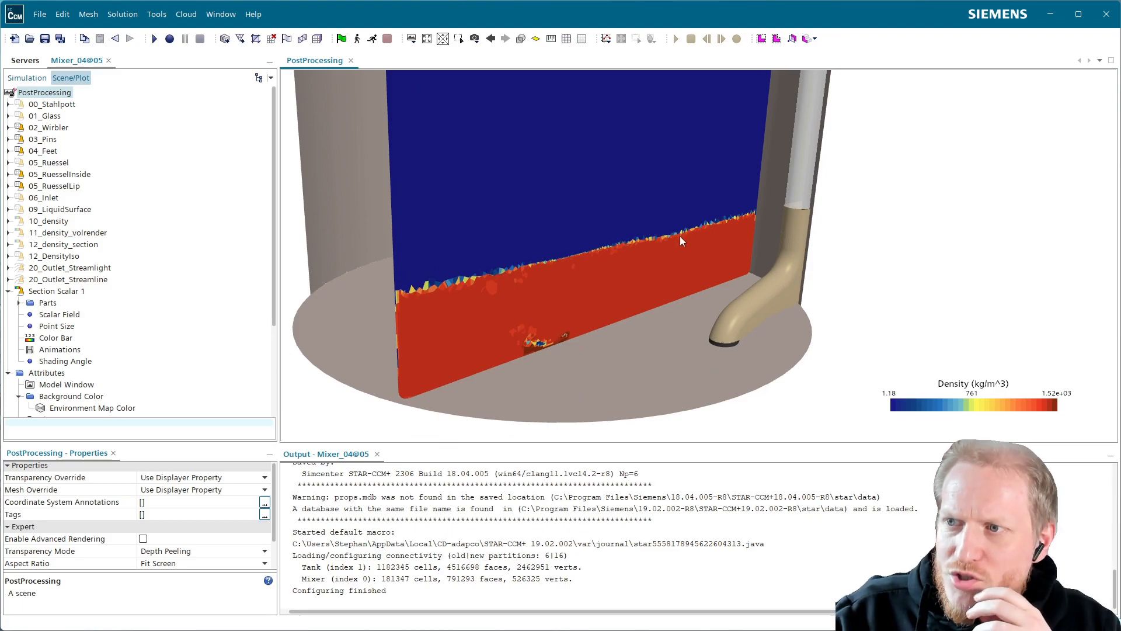
pyautogui.click(23, 79)
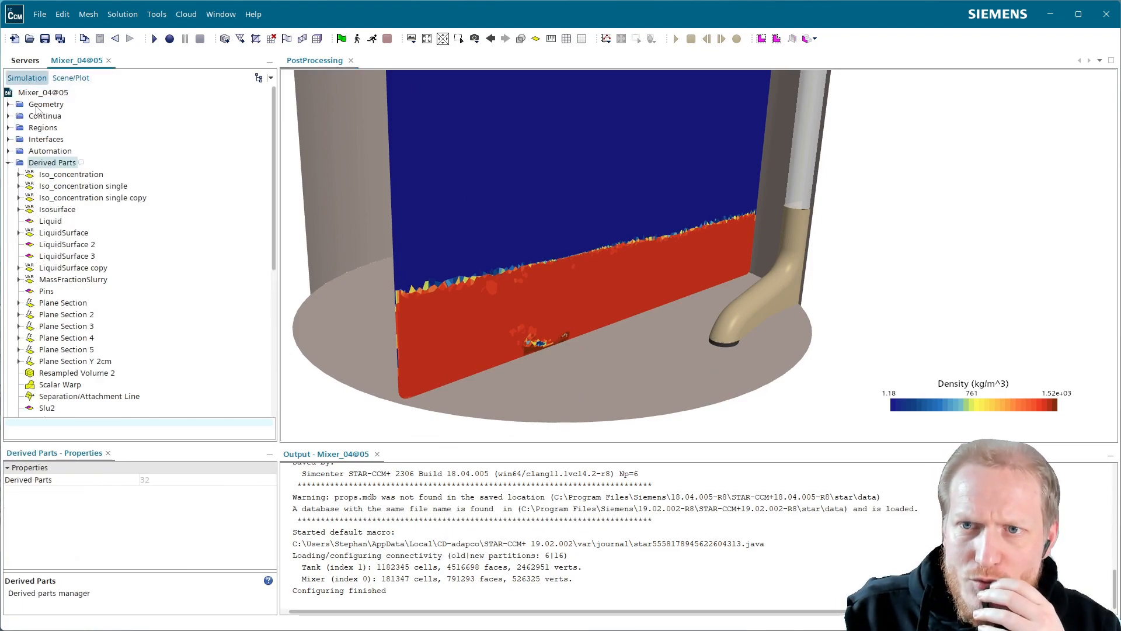
pyautogui.rightClick(68, 167)
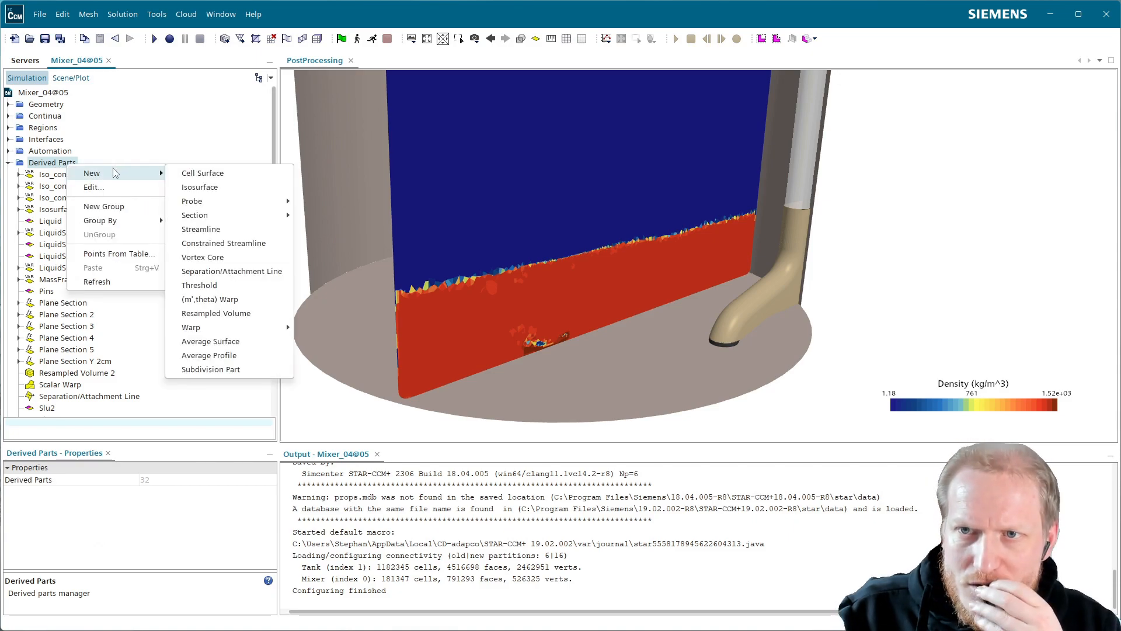
pyautogui.click(155, 120)
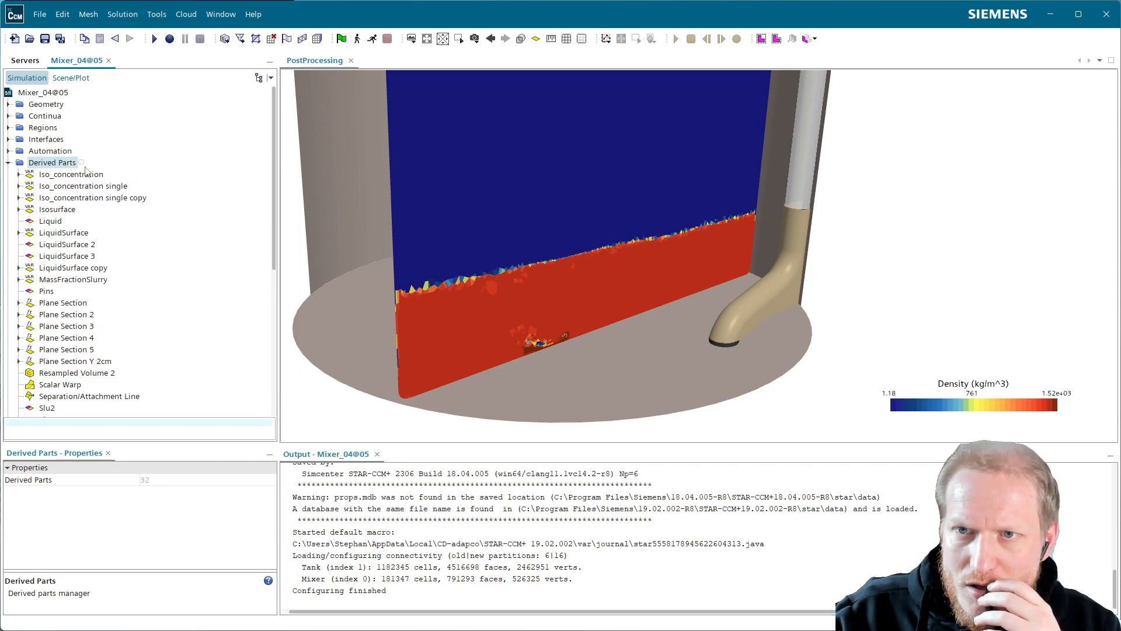
pyautogui.click(82, 174)
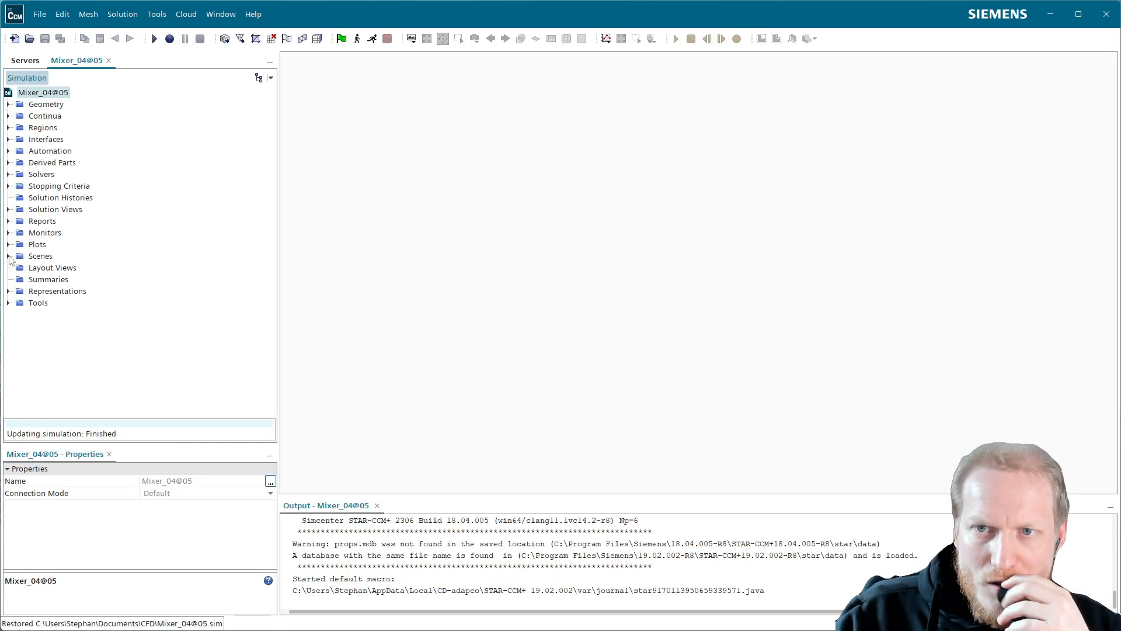
pyautogui.click(8, 256)
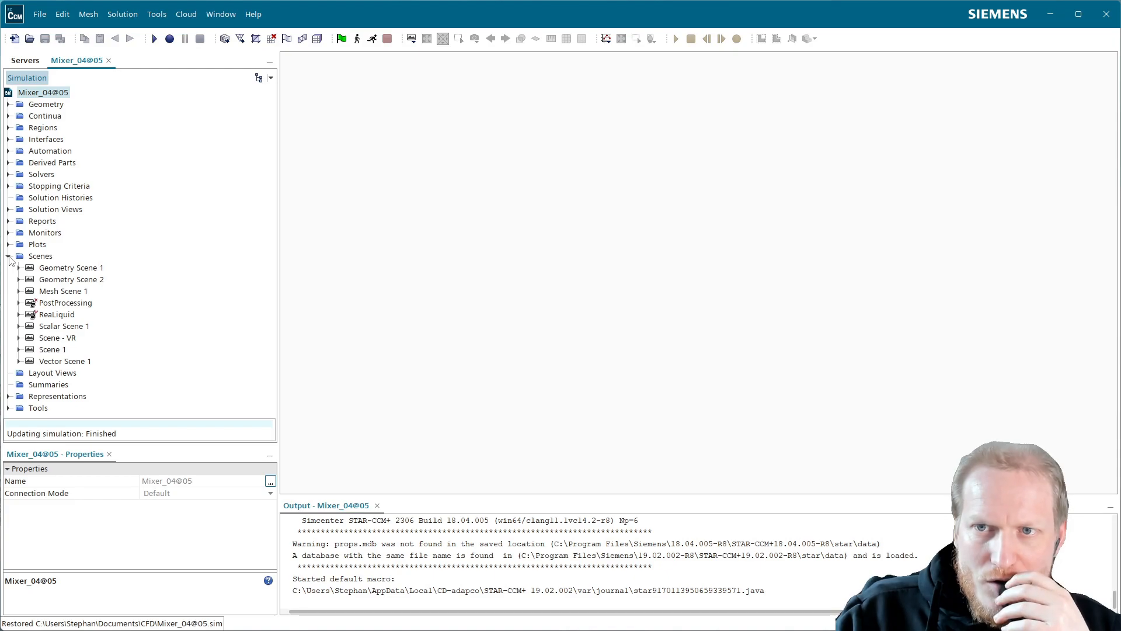
pyautogui.rightClick(33, 257)
pyautogui.moveTo(125, 259)
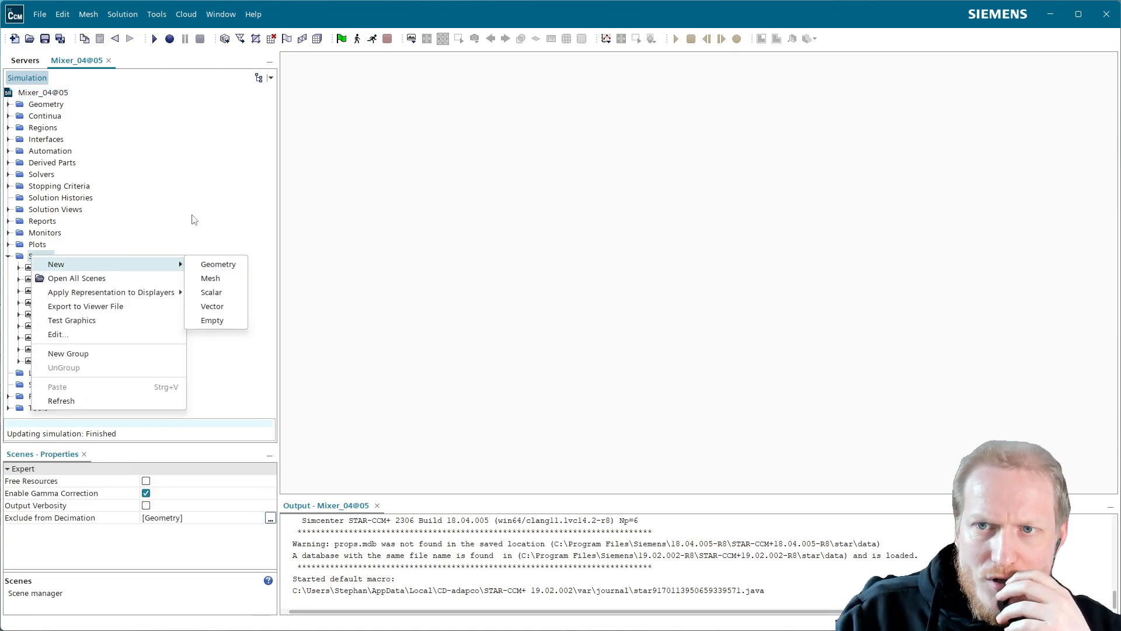
pyautogui.click(144, 179)
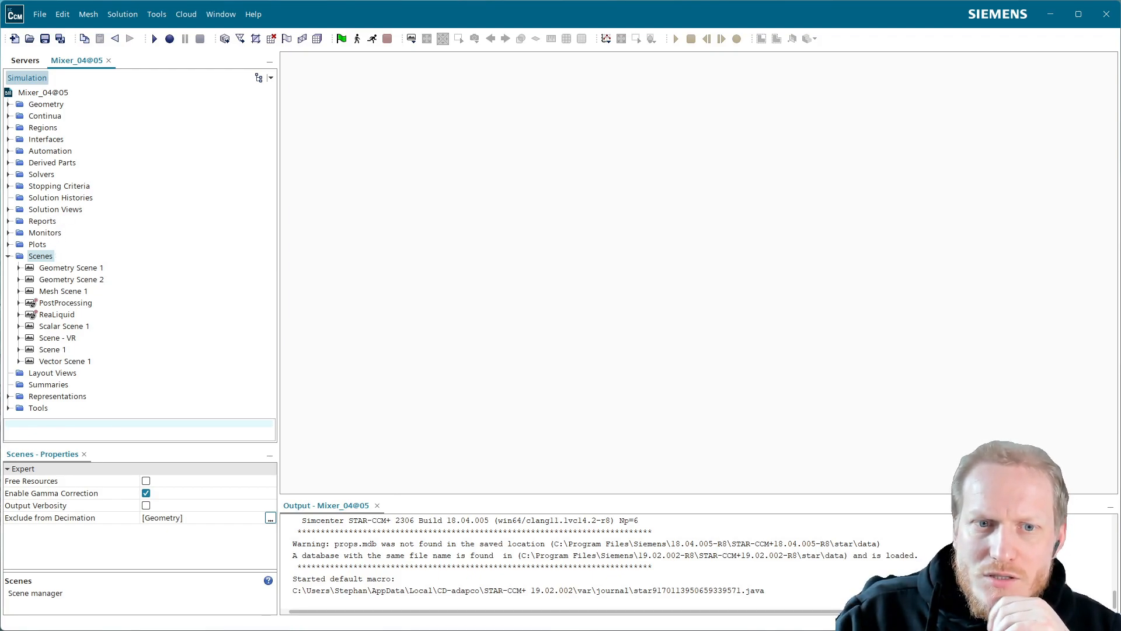
# Create a new group under Derived Parts and name it "old ones".
pyautogui.click(8, 163)
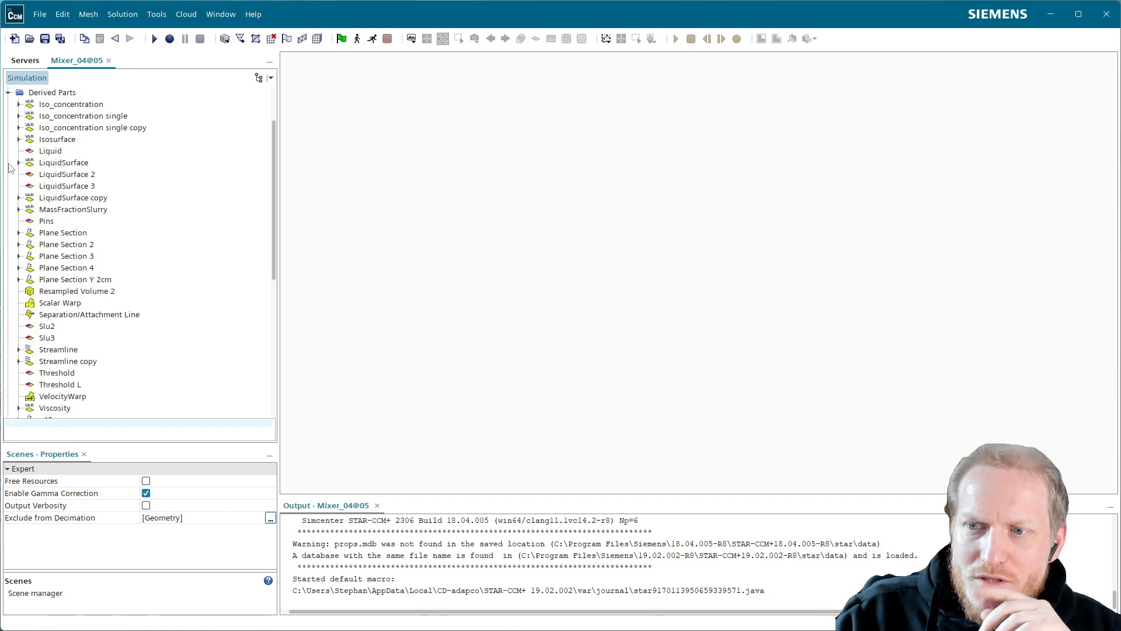
pyautogui.click(60, 94)
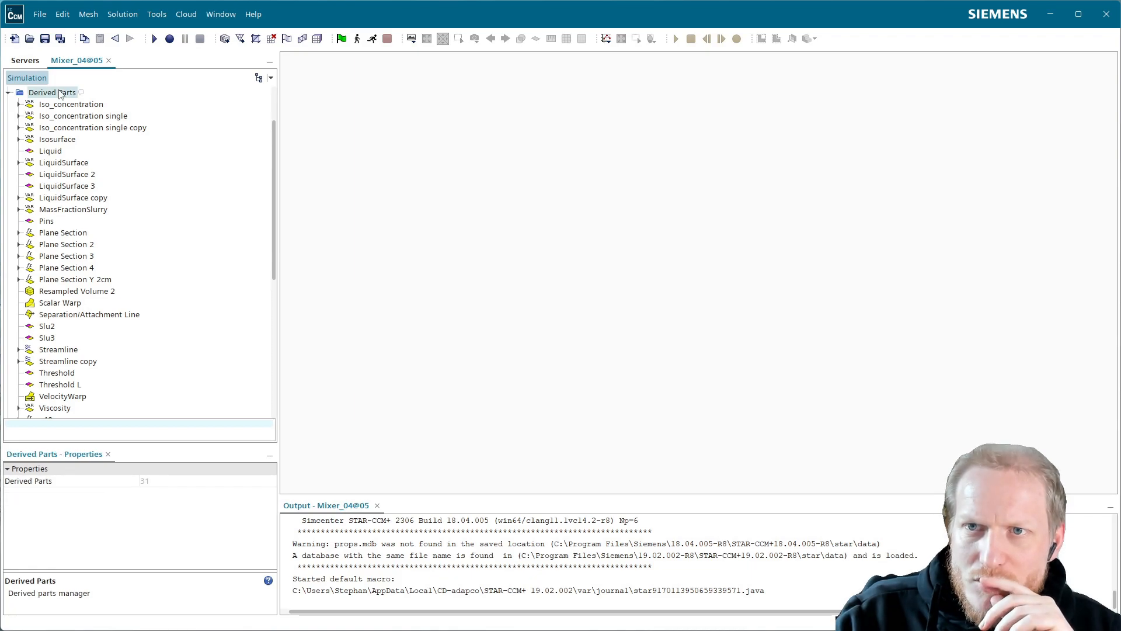
pyautogui.rightClick(60, 94)
pyautogui.click(96, 132)
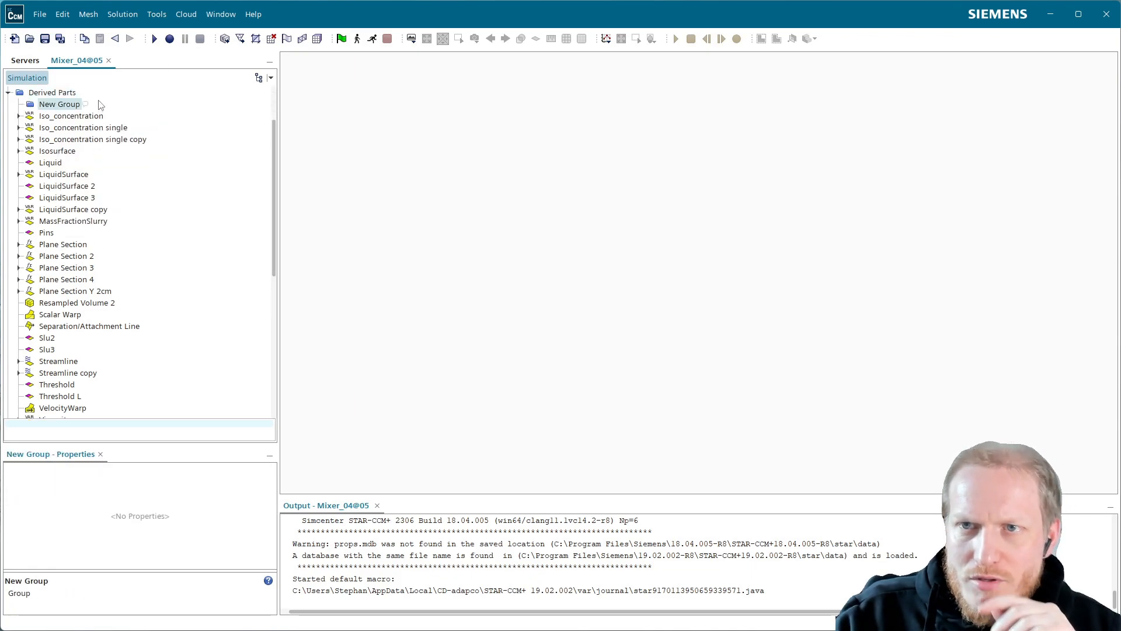
pyautogui.click(65, 106)
pyautogui.write('old ones')
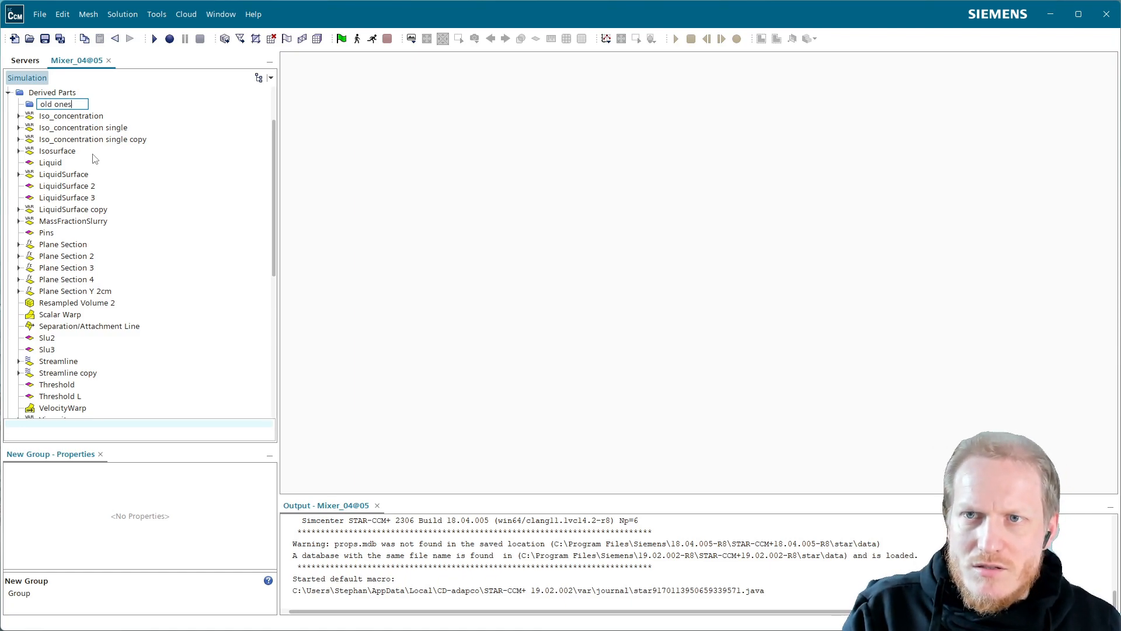
pyautogui.press('Return')
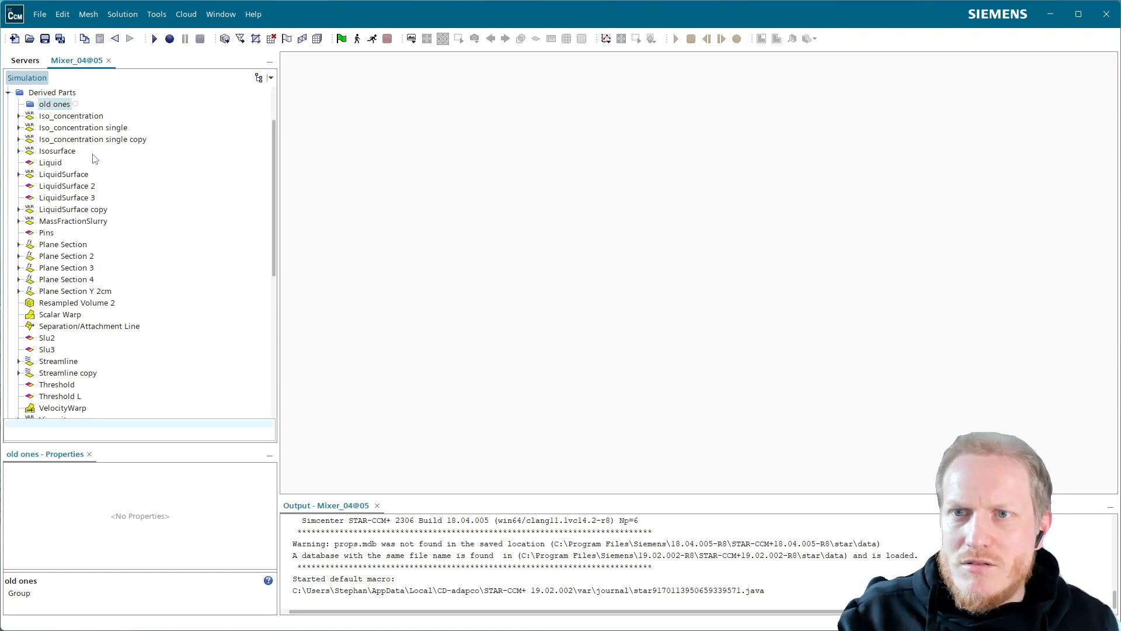
# Move all existing derived parts, from Iso_concentration through Zeshold, into the "old ones" group.
pyautogui.click(85, 117)
pyautogui.scroll(-5, 117, 292)
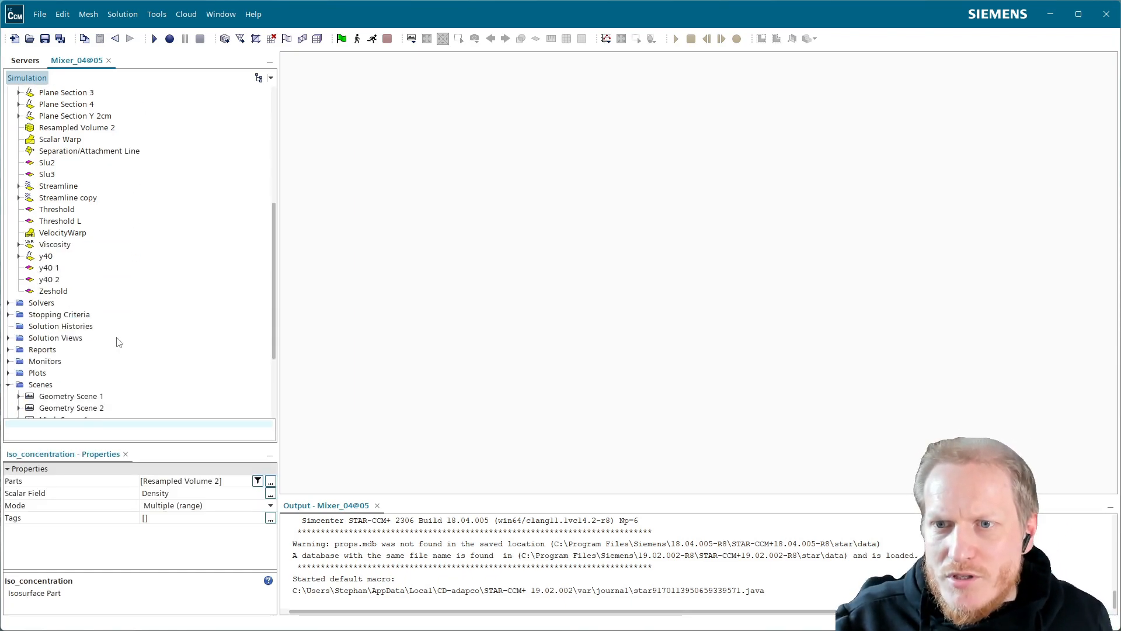
pyautogui.keyDown('shift'); pyautogui.click(71, 293); pyautogui.keyUp('shift')
pyautogui.moveTo(72, 292); pyautogui.dragTo(58, 175)
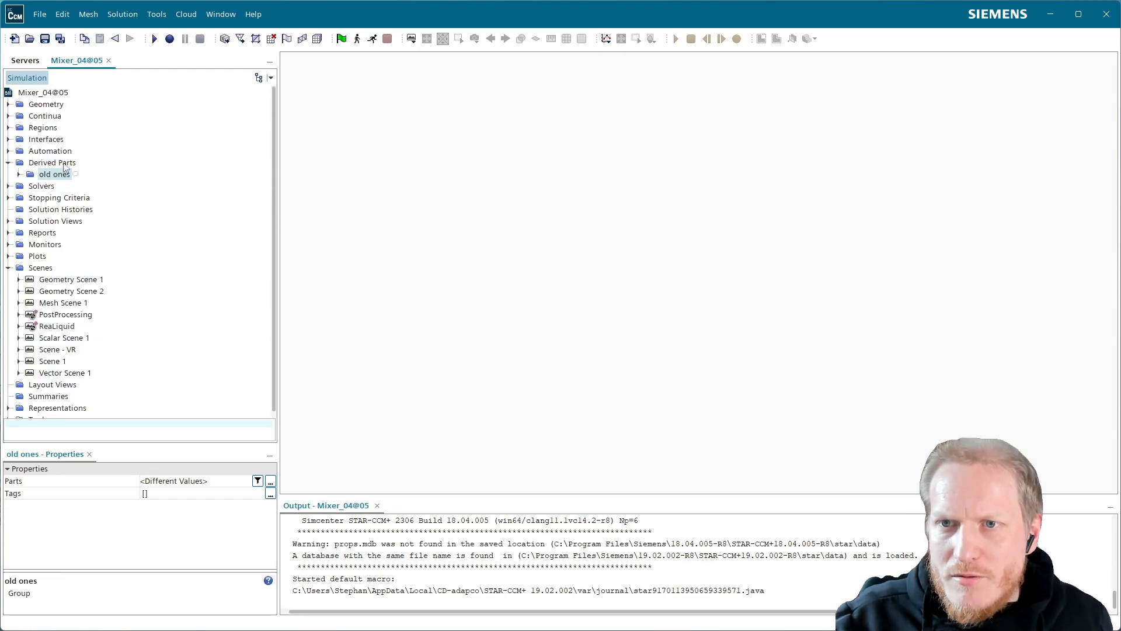
# Create a new empty scene in the simulation.
pyautogui.rightClick(44, 268)
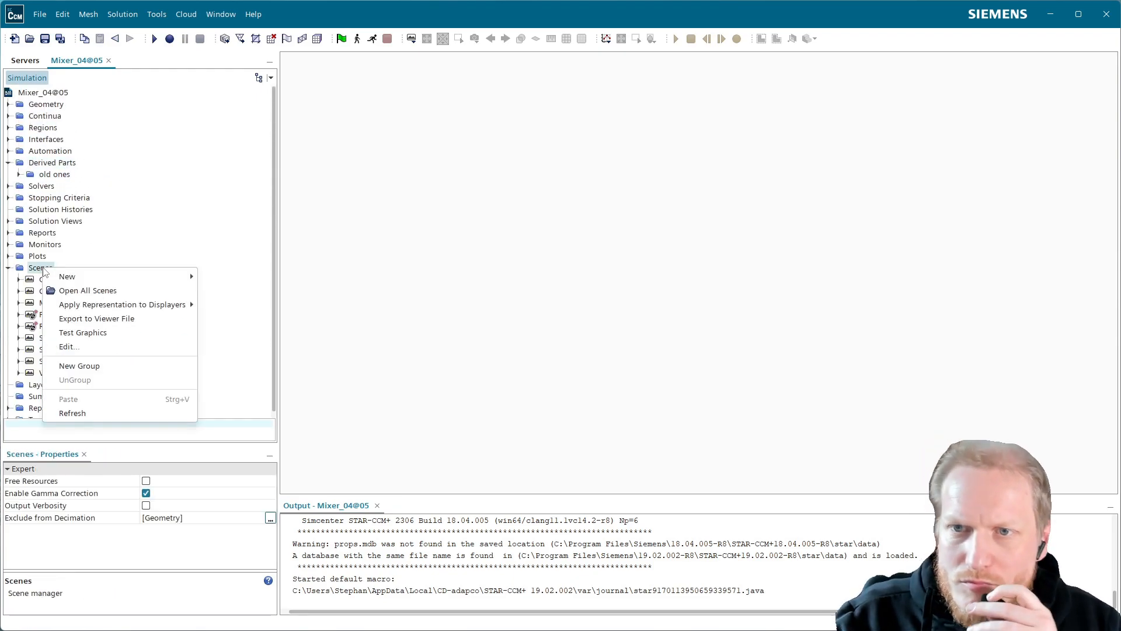
pyautogui.moveTo(130, 277)
pyautogui.click(223, 332)
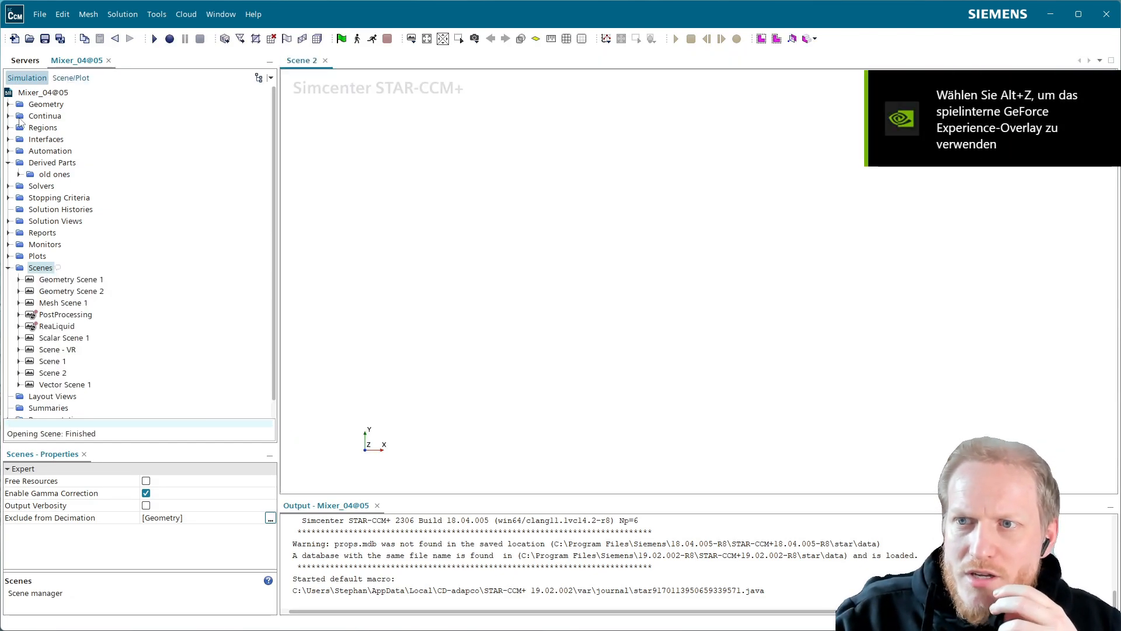
# Copy the displayers 00_Stahlpott, 02_Wirbler and 03_Pins from the PostProcessing scene into the new empty scene.
pyautogui.click(18, 315)
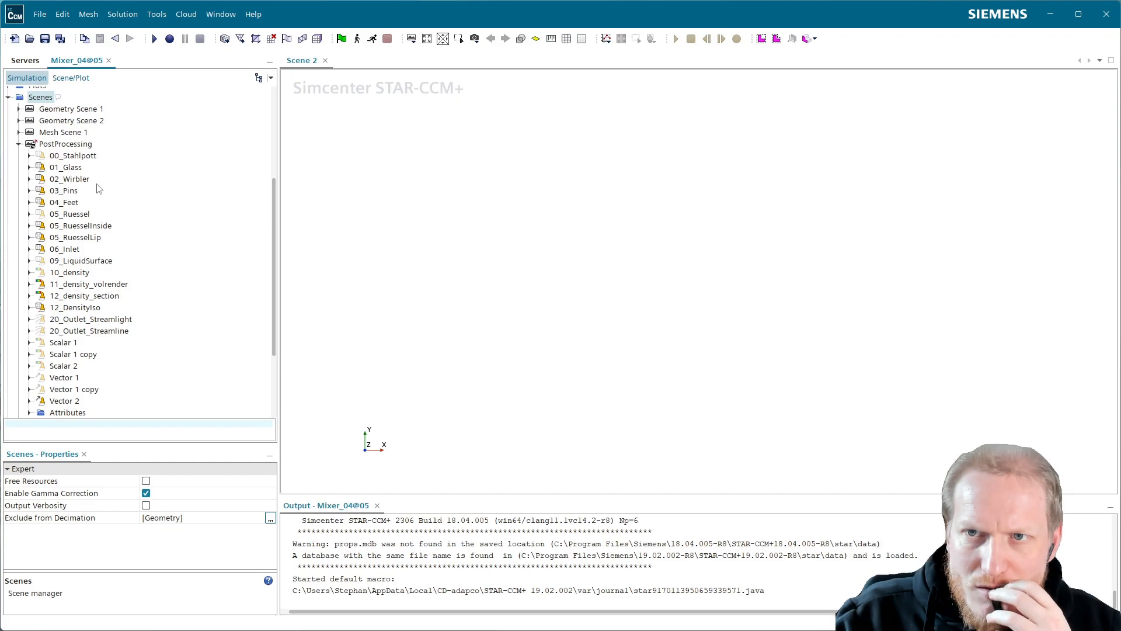
pyautogui.click(86, 156)
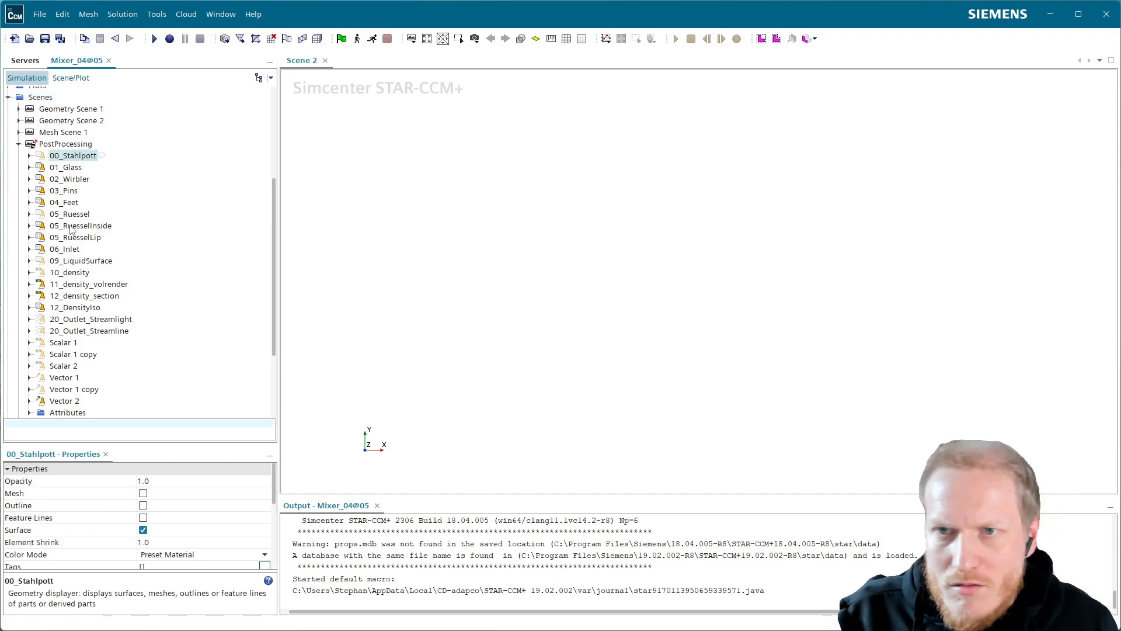
pyautogui.keyDown('ctrl'); pyautogui.click(73, 192); pyautogui.keyUp('ctrl')
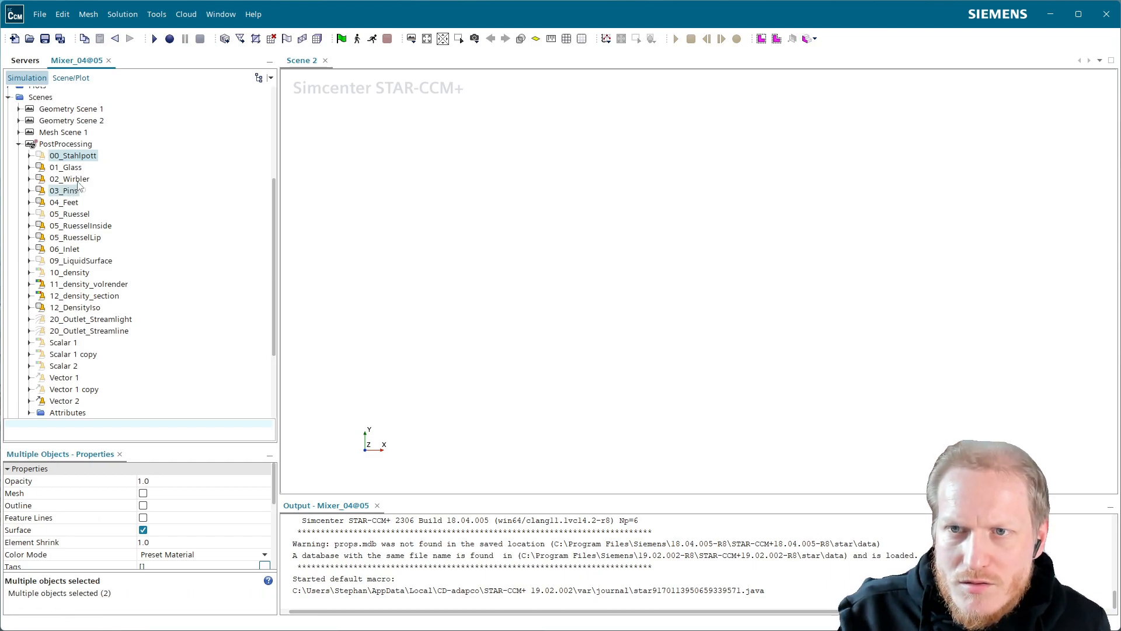
pyautogui.keyDown('ctrl'); pyautogui.click(77, 180); pyautogui.keyUp('ctrl')
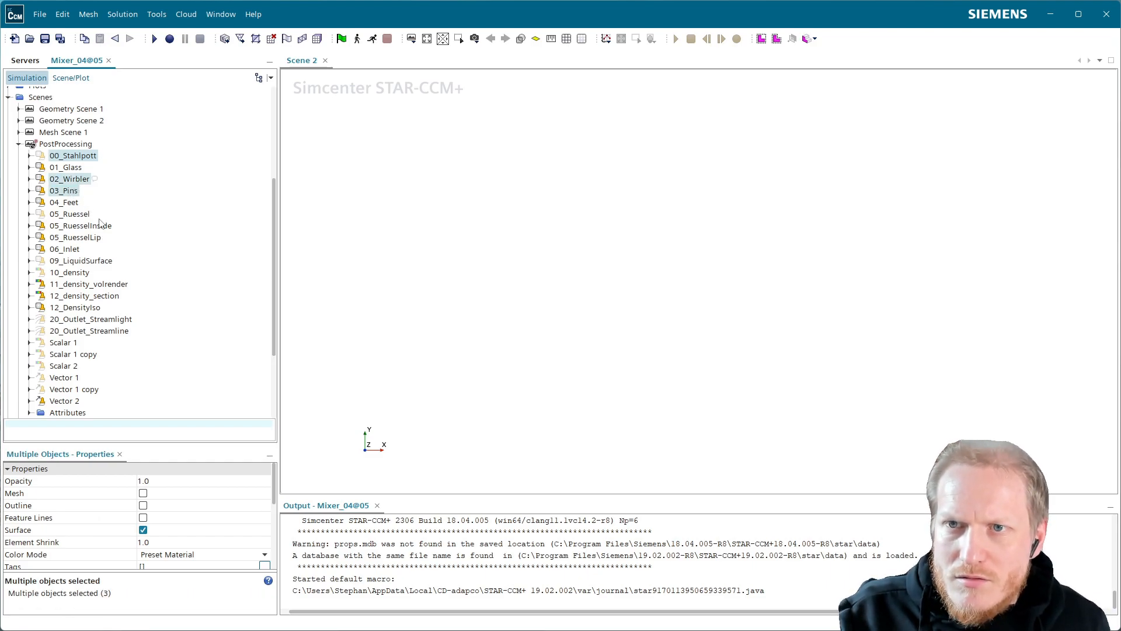
pyautogui.click(75, 80)
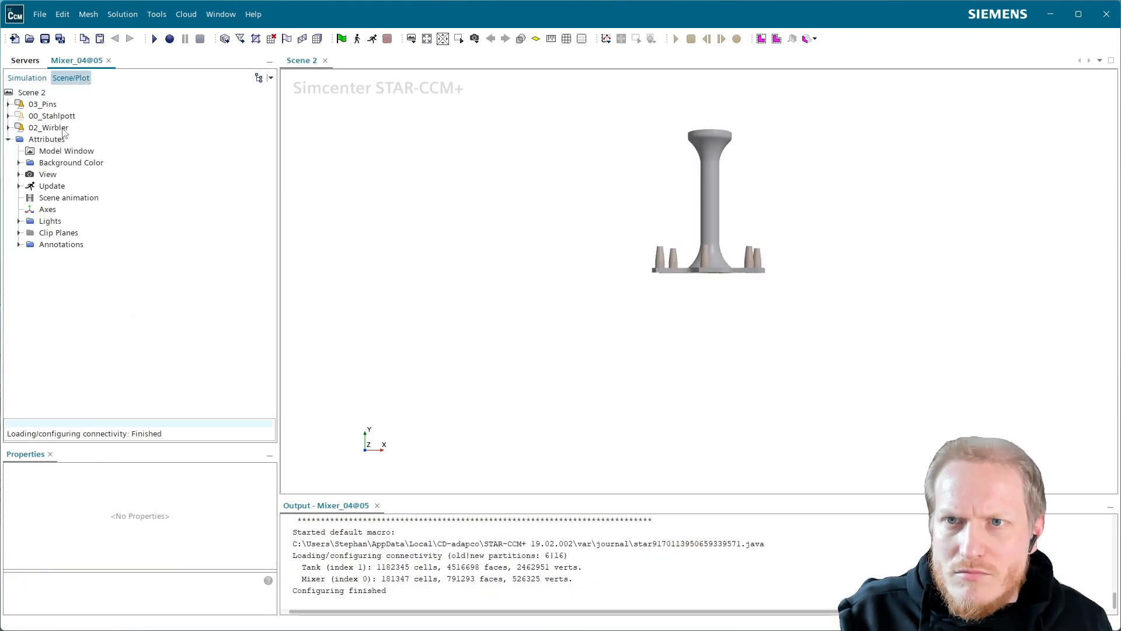
# Show the 00_Stahlpott displayer in Scene 2 and make its part Subtract.Pott.Cylinder Surface visible.
pyautogui.moveTo(733, 236); pyautogui.dragTo(746, 313)
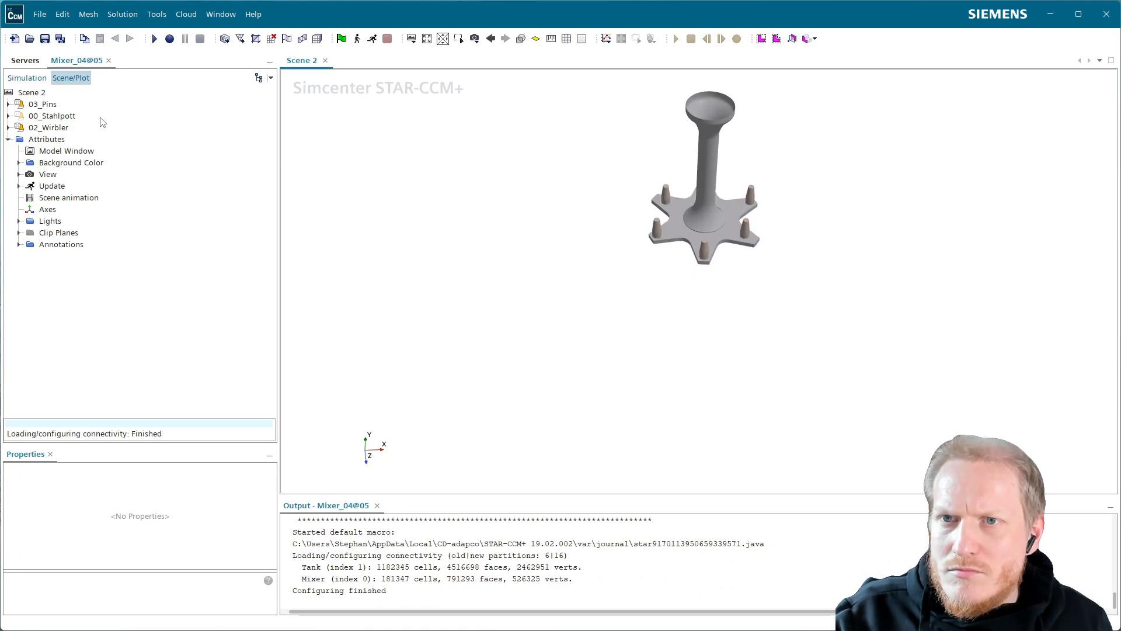
pyautogui.click(59, 116)
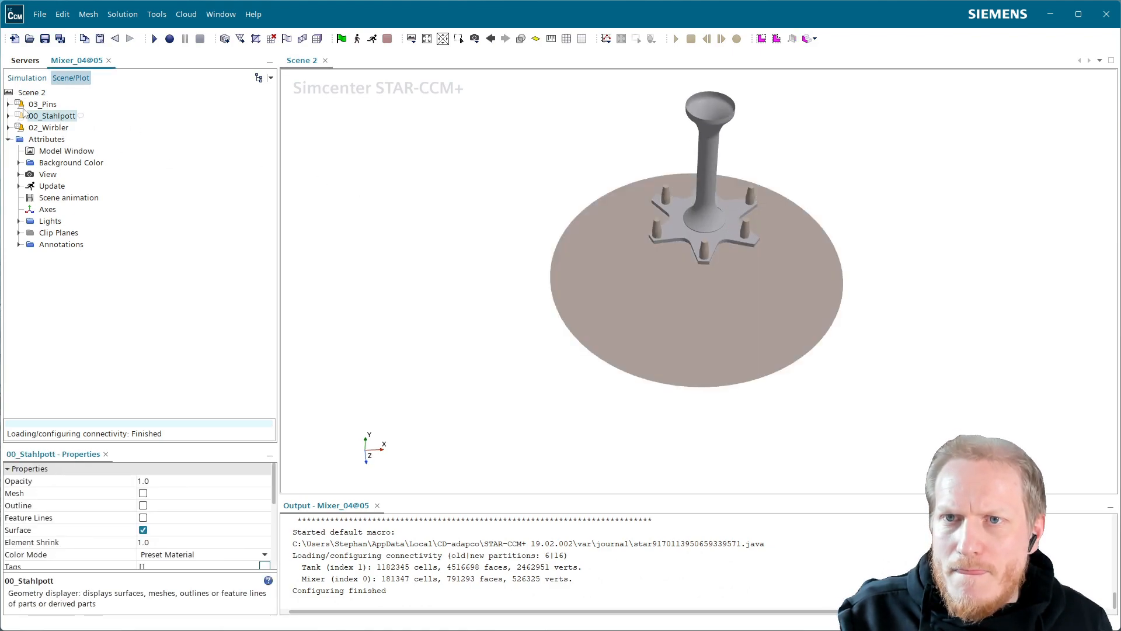
pyautogui.click(9, 116)
pyautogui.click(19, 128)
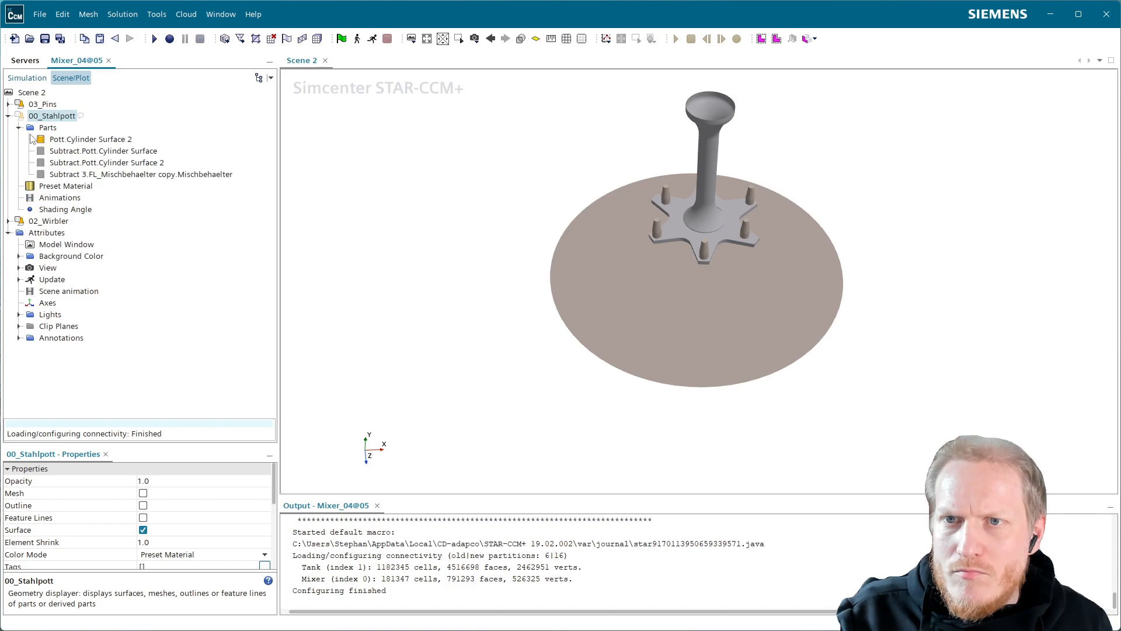
pyautogui.click(70, 151)
pyautogui.rightClick(86, 151)
pyautogui.click(118, 192)
# Examine the vessel, stirrer and pins in Scene 2 from different angles and distances.
pyautogui.moveTo(555, 301); pyautogui.dragTo(575, 254)
pyautogui.click(952, 308)
pyautogui.scroll(3, 826, 315)
pyautogui.scroll(3, 826, 315)
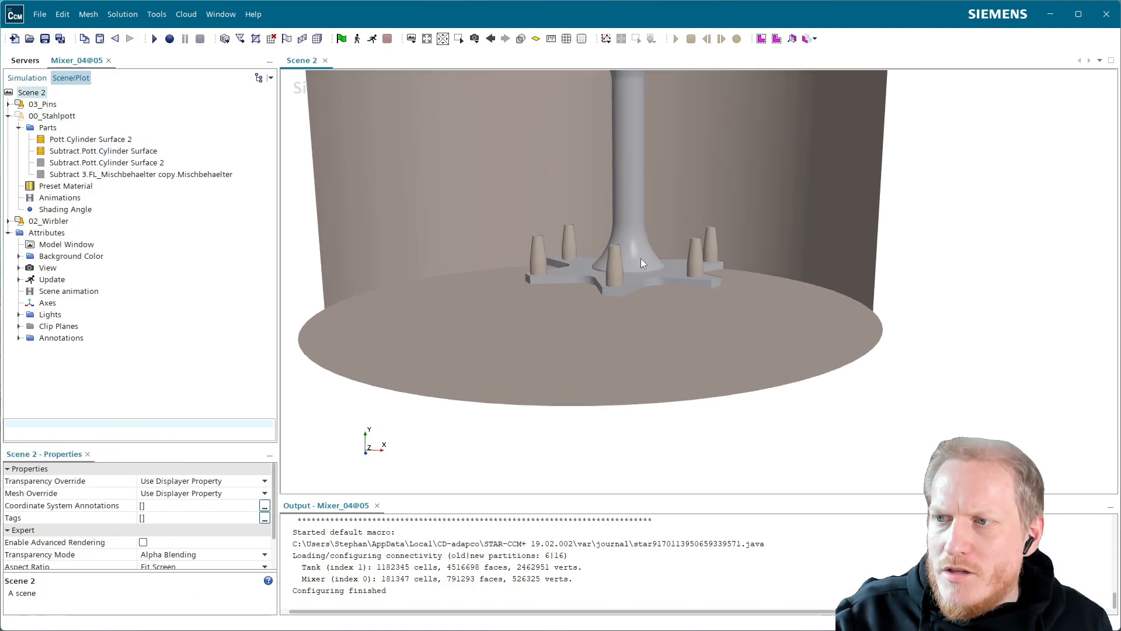
pyautogui.moveTo(608, 258); pyautogui.dragTo(692, 362, button='right')
pyautogui.moveTo(672, 336); pyautogui.dragTo(640, 382)
pyautogui.moveTo(711, 364); pyautogui.dragTo(671, 297, button='right')
pyautogui.moveTo(636, 329); pyautogui.dragTo(639, 303)
pyautogui.scroll(-3, 639, 304)
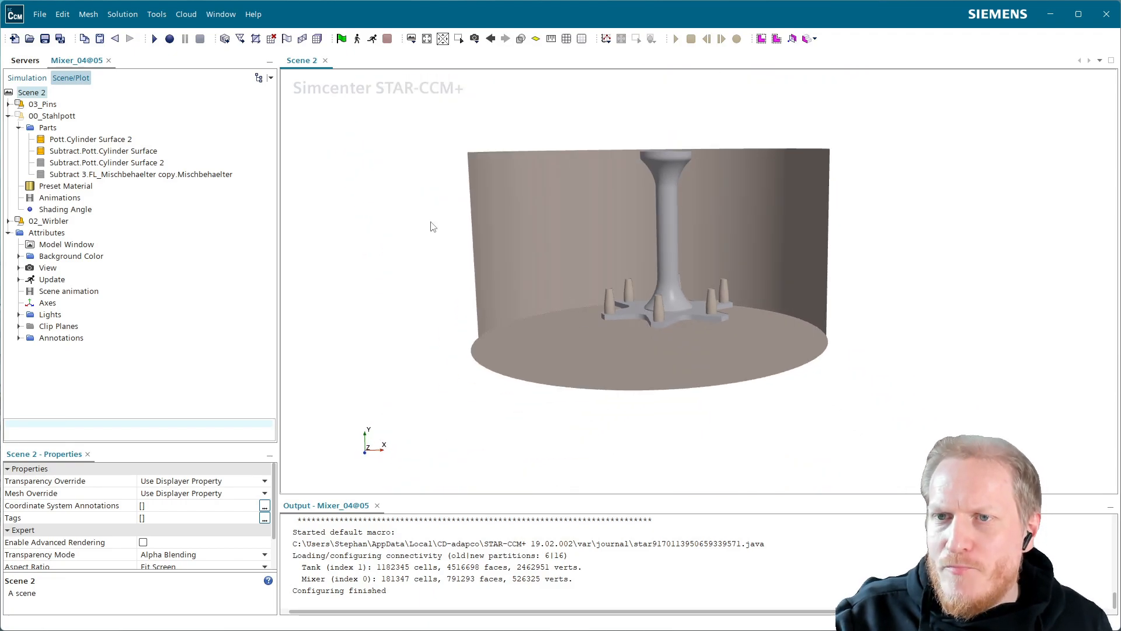
# Begin a new isosurface derived part and choose the Density field function as its scalar.
pyautogui.click(35, 80)
pyautogui.scroll(5, 65, 292)
pyautogui.click(19, 257)
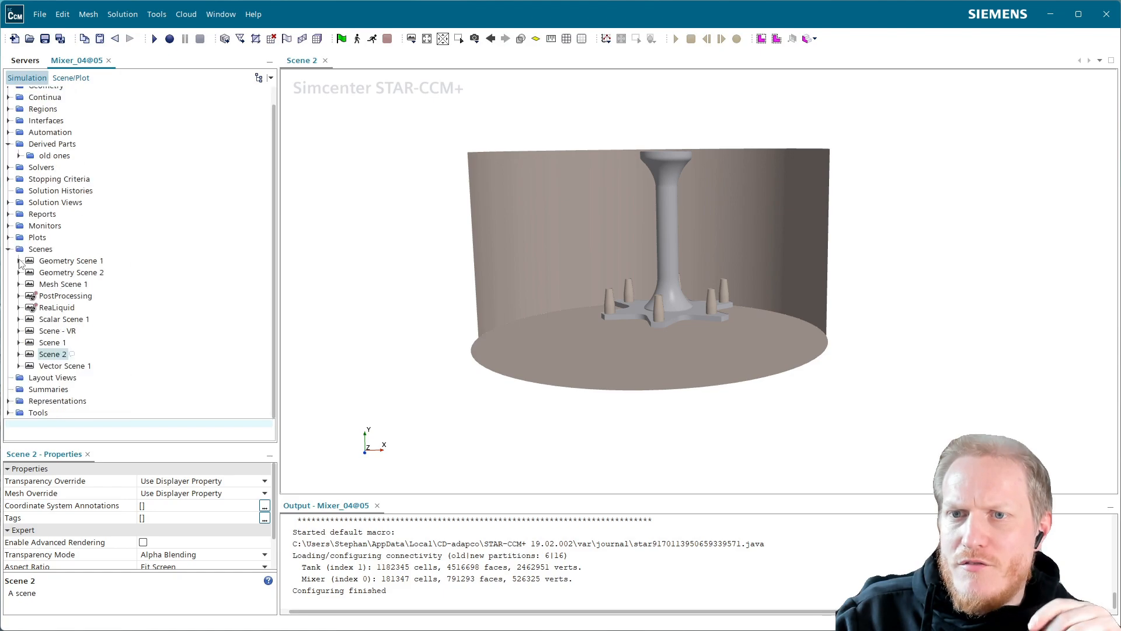
pyautogui.rightClick(61, 146)
pyautogui.moveTo(146, 153)
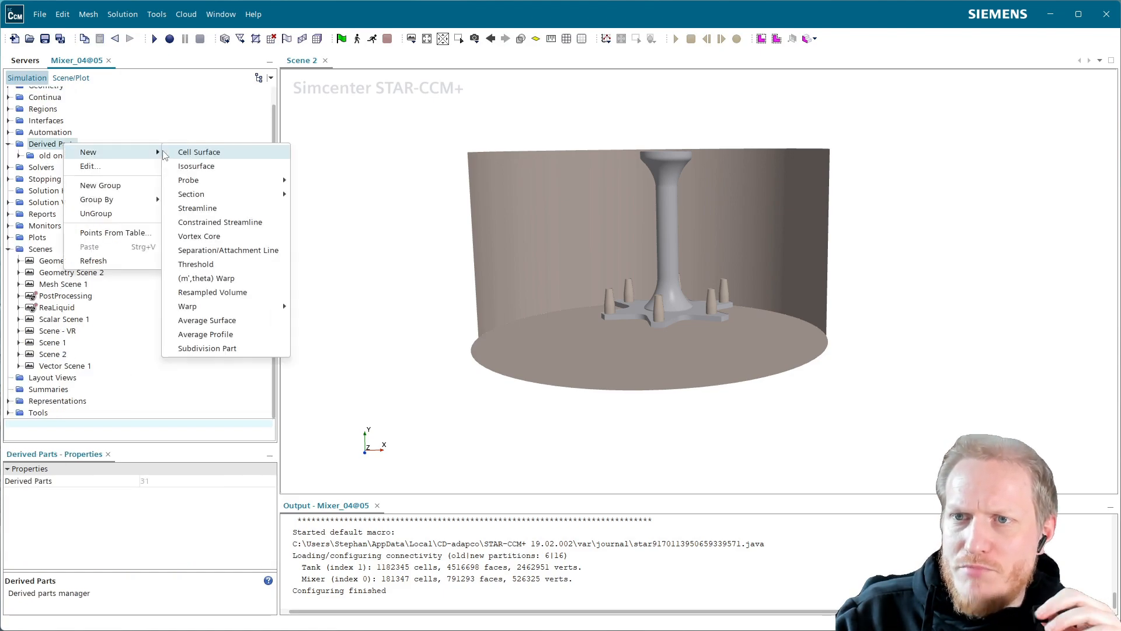
pyautogui.click(240, 170)
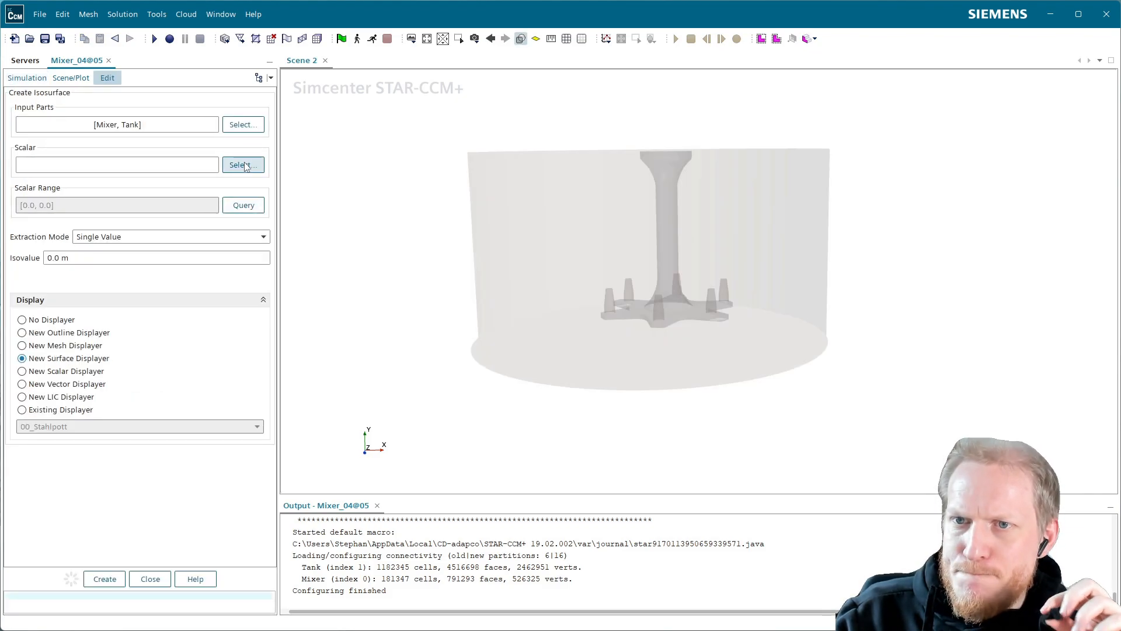
pyautogui.click(244, 165)
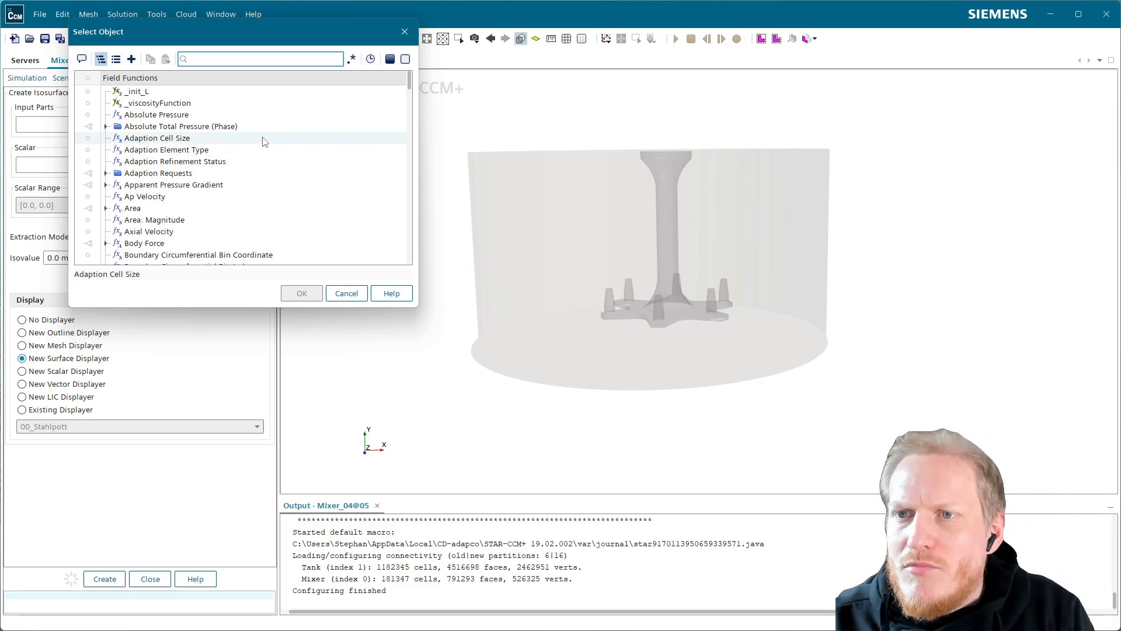
pyautogui.scroll(-4, 257, 187)
pyautogui.scroll(-5, 249, 222)
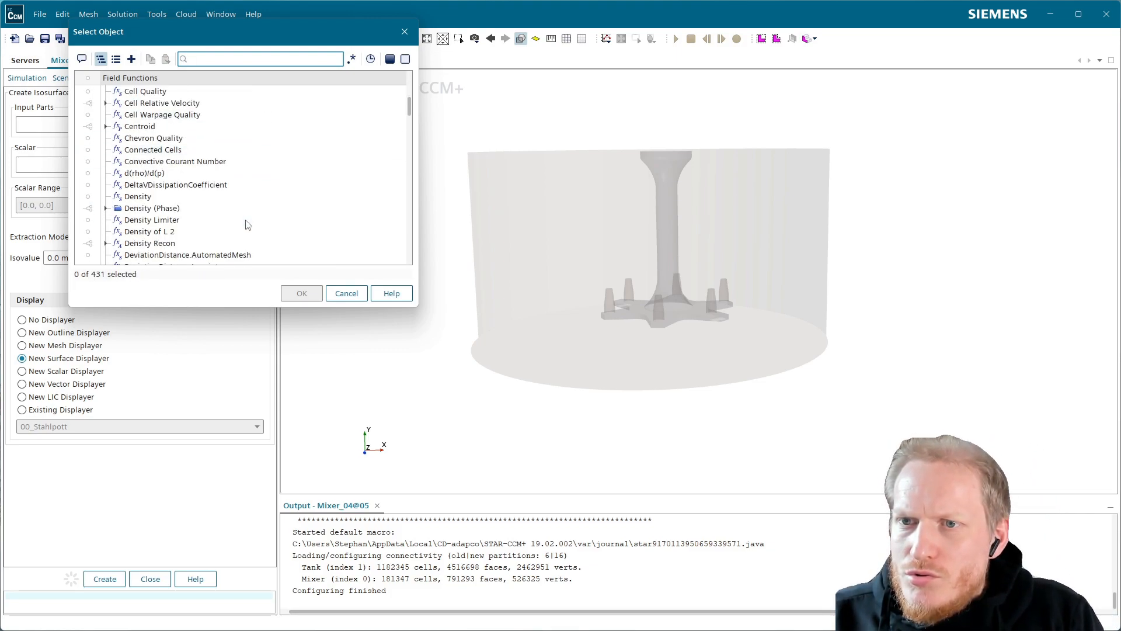
pyautogui.scroll(-3, 248, 232)
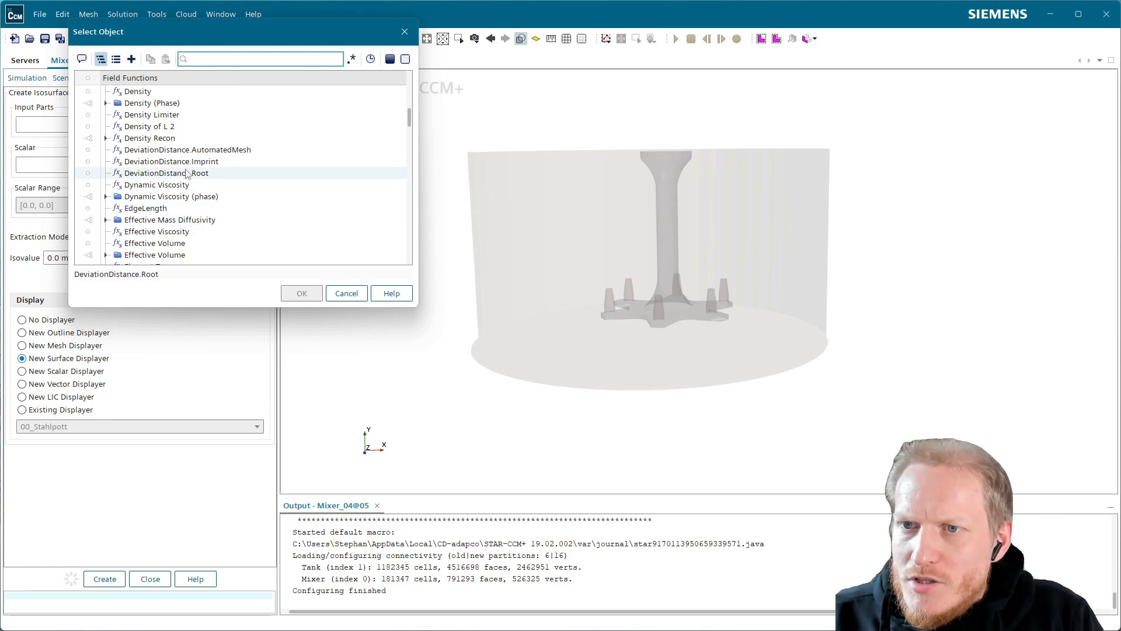
pyautogui.scroll(-1, 184, 189)
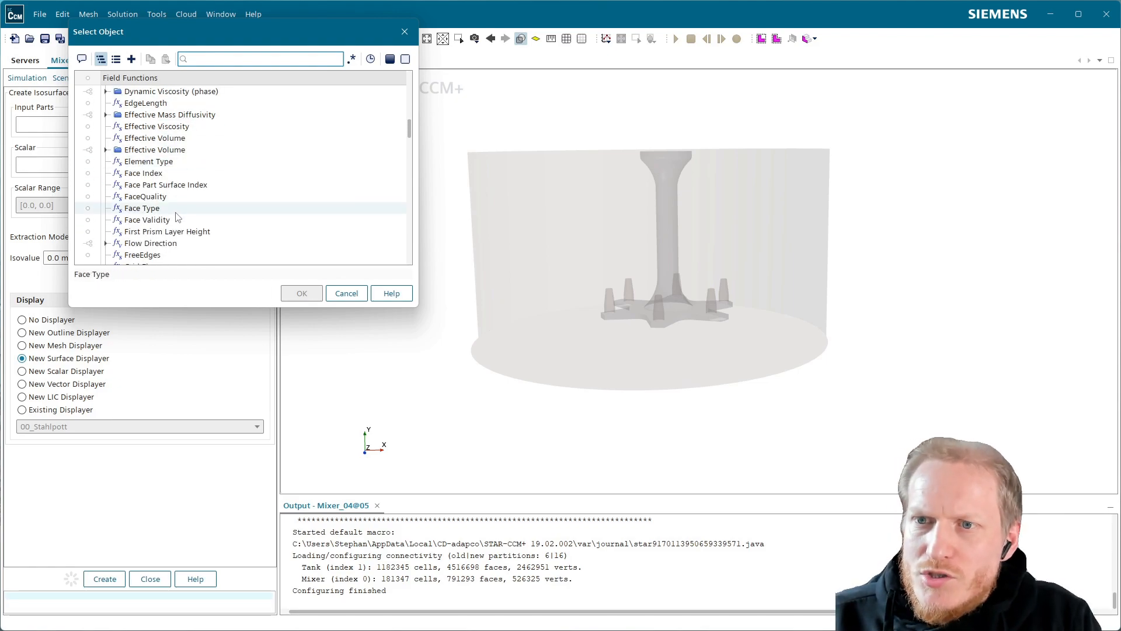
pyautogui.scroll(-1, 180, 214)
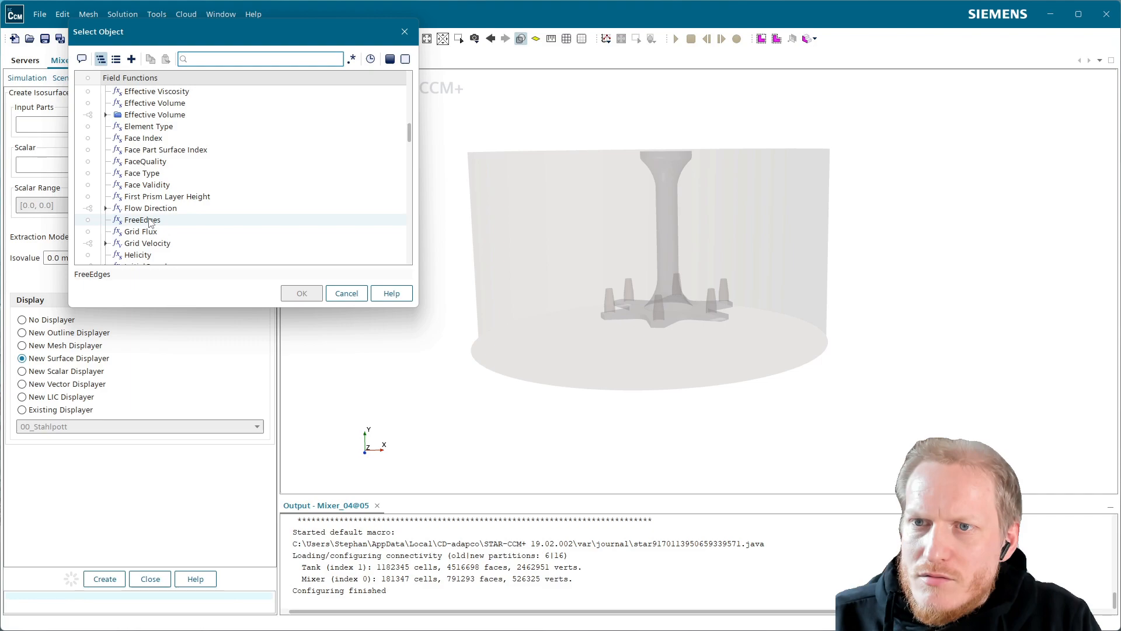
pyautogui.scroll(-5, 170, 224)
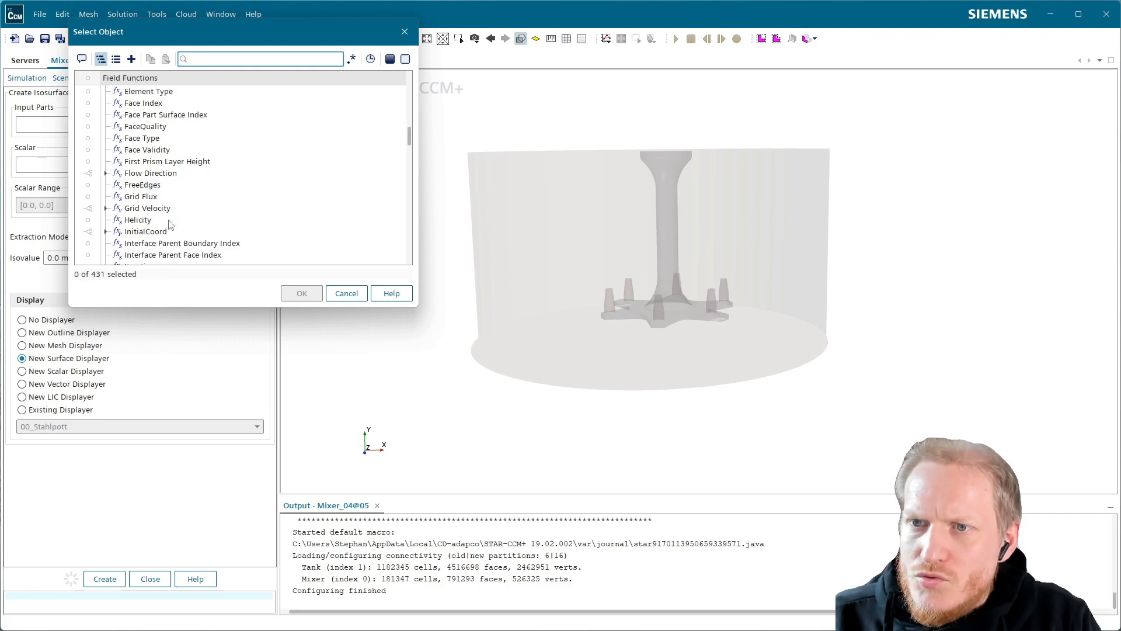
pyautogui.scroll(-3, 169, 224)
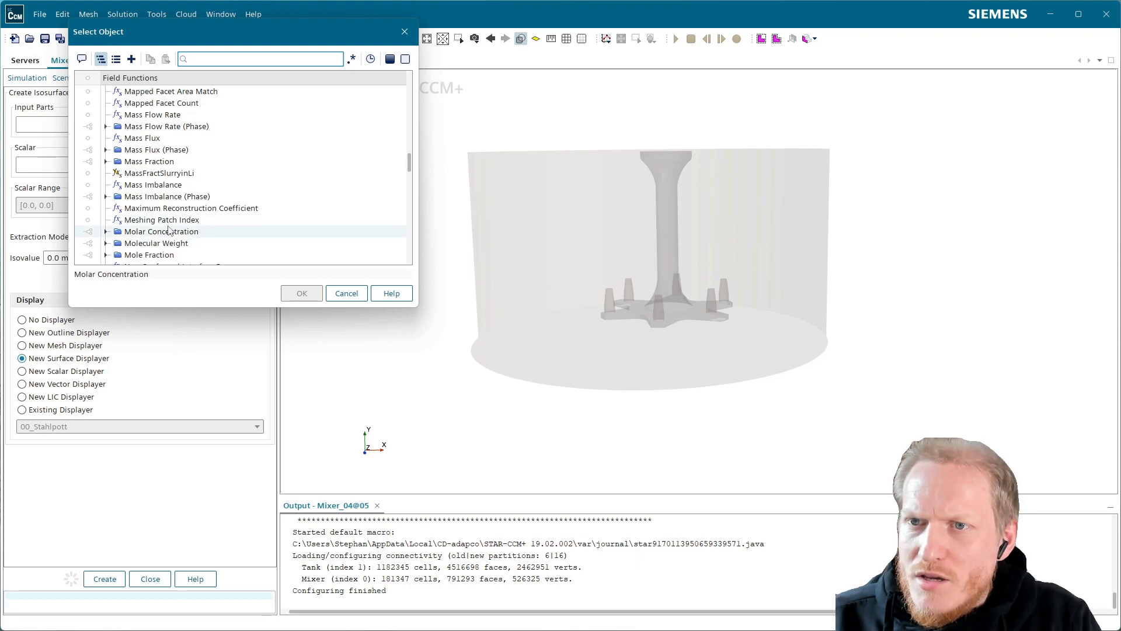
pyautogui.scroll(-4, 176, 230)
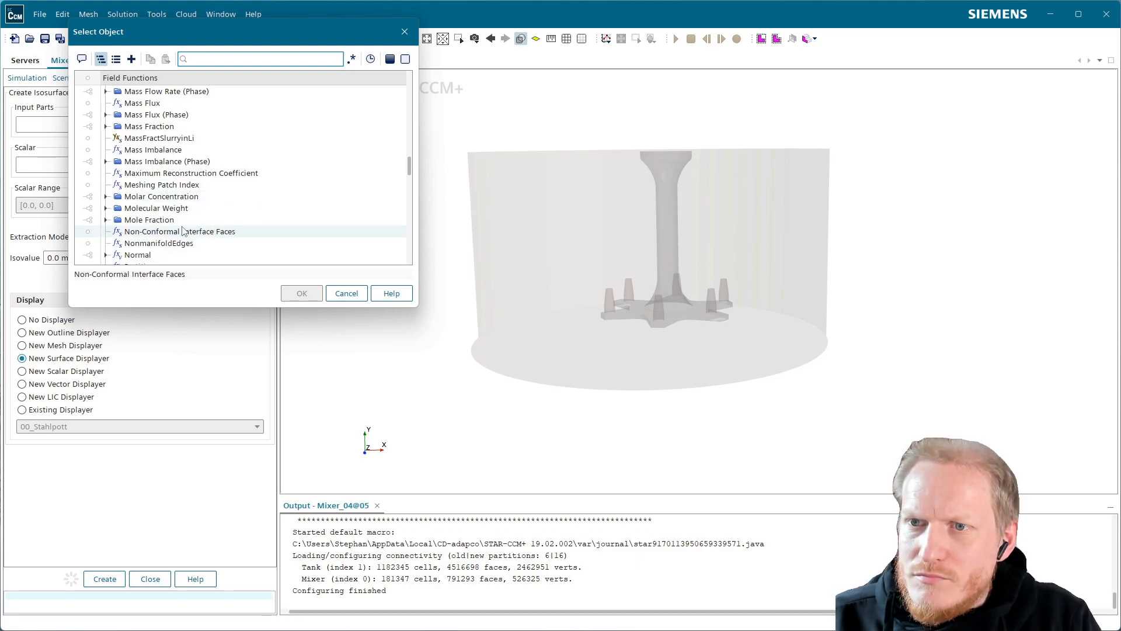
pyautogui.scroll(-2, 183, 231)
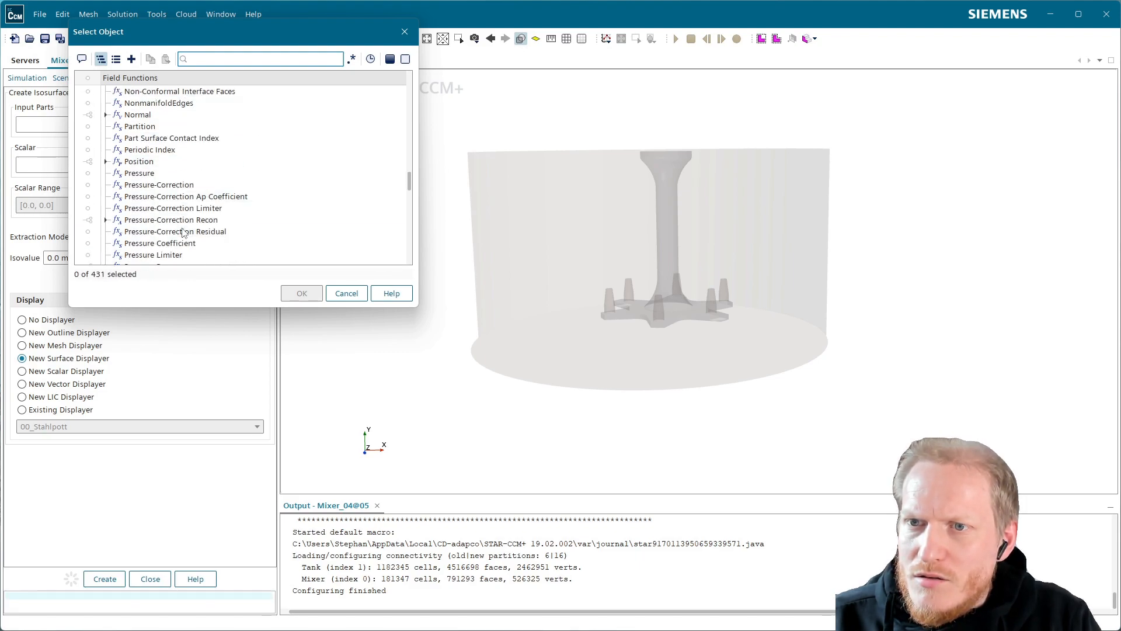
pyautogui.scroll(-2, 181, 199)
pyautogui.scroll(13, 180, 195)
pyautogui.scroll(10, 180, 194)
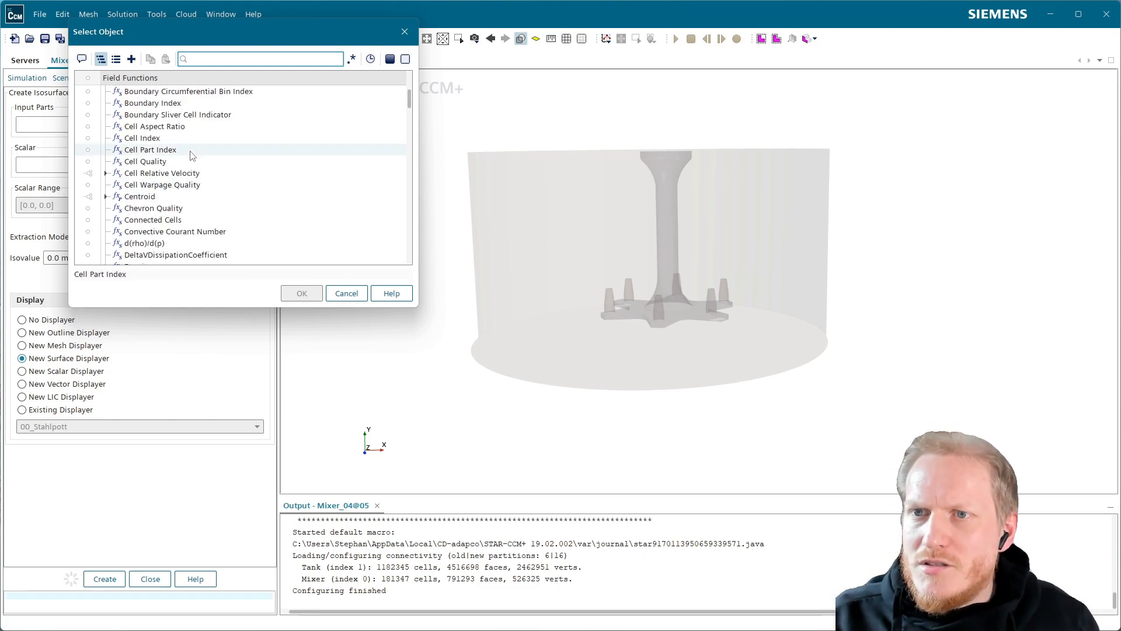
pyautogui.scroll(-4, 160, 213)
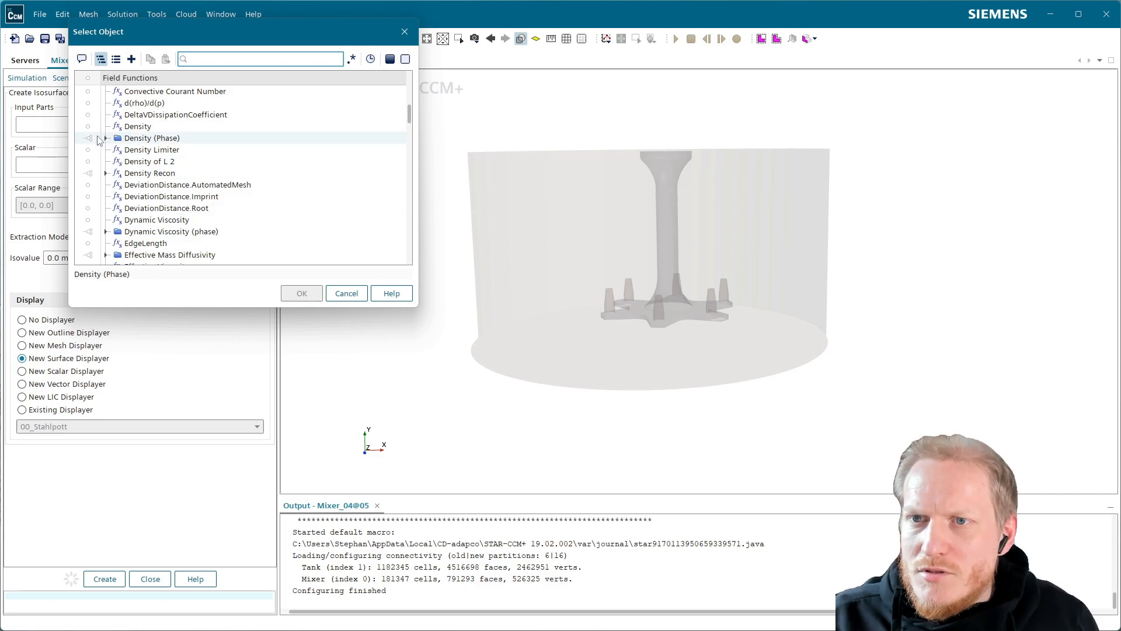
pyautogui.click(116, 126)
pyautogui.click(302, 293)
# Set the isovalue to 700 kg/m^3 and create the isosurface with a new surface displayer.
pyautogui.click(109, 253)
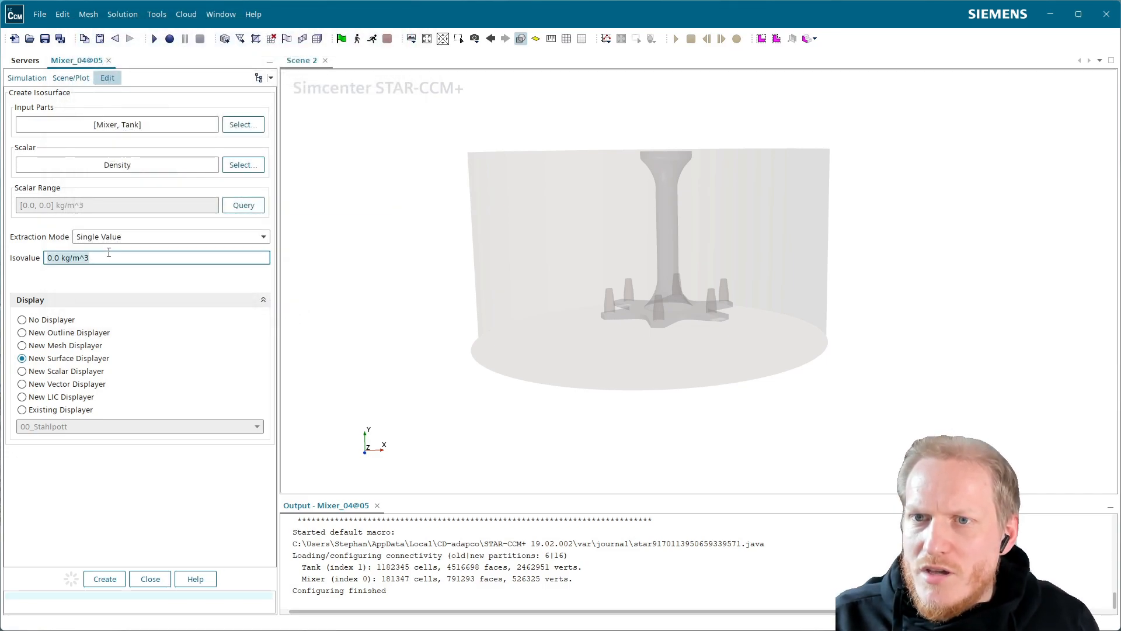
pyautogui.write('700')
pyautogui.press('Return')
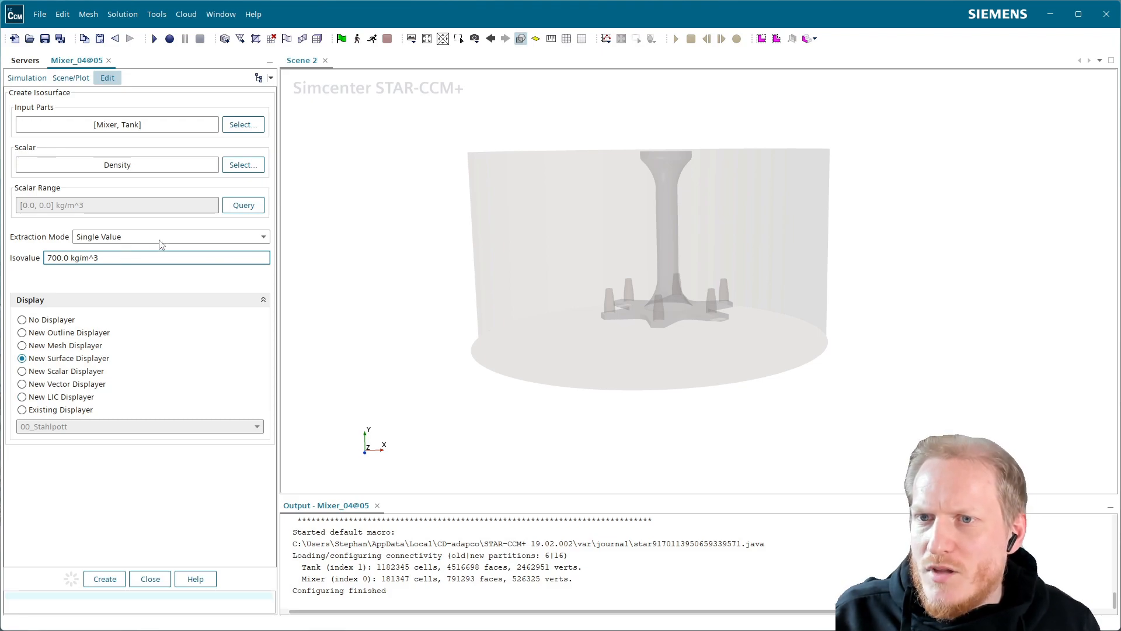
pyautogui.click(115, 580)
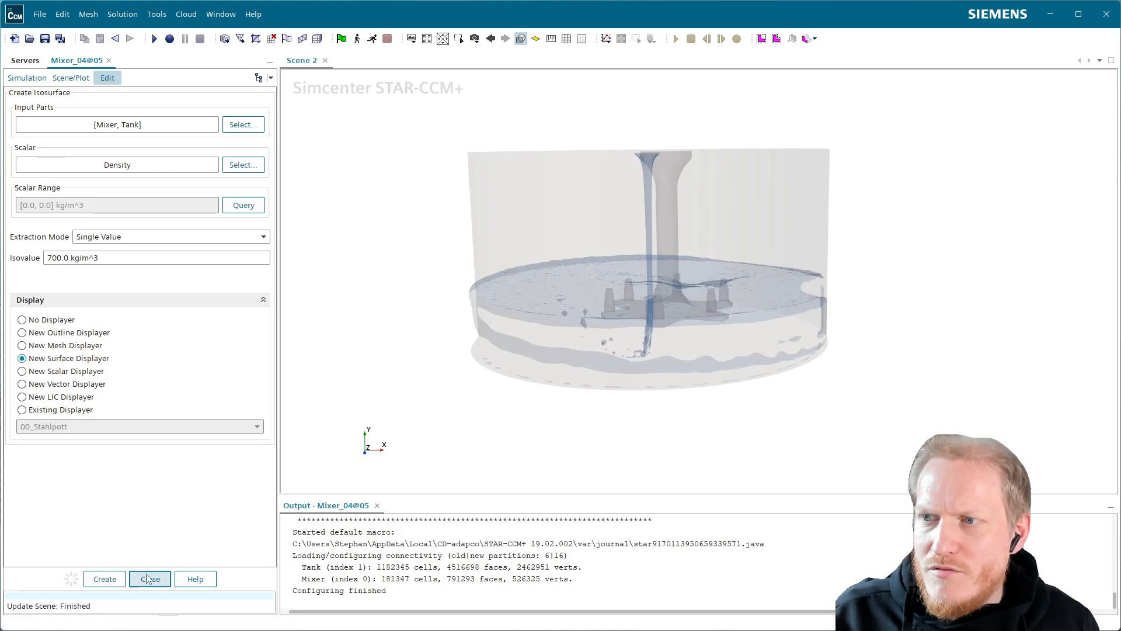
pyautogui.click(147, 575)
# Enable advanced rendering for Scene 2 and set its transparency mode to Depth Peeling.
pyautogui.moveTo(608, 278); pyautogui.dragTo(637, 387)
pyautogui.scroll(3, 658, 339)
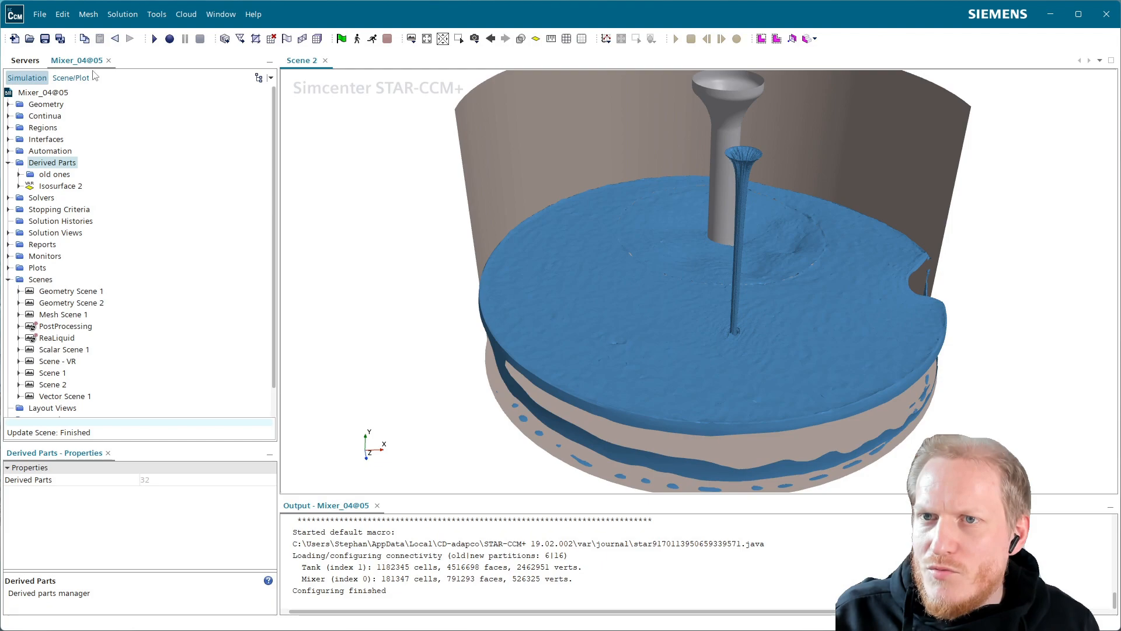
pyautogui.click(72, 77)
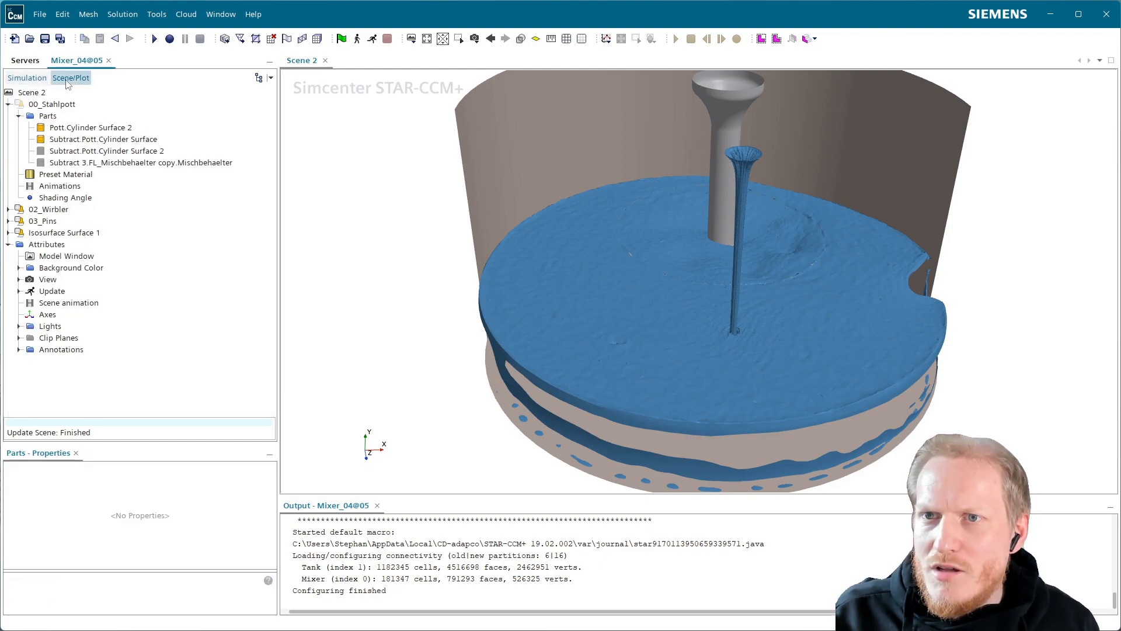
pyautogui.click(61, 233)
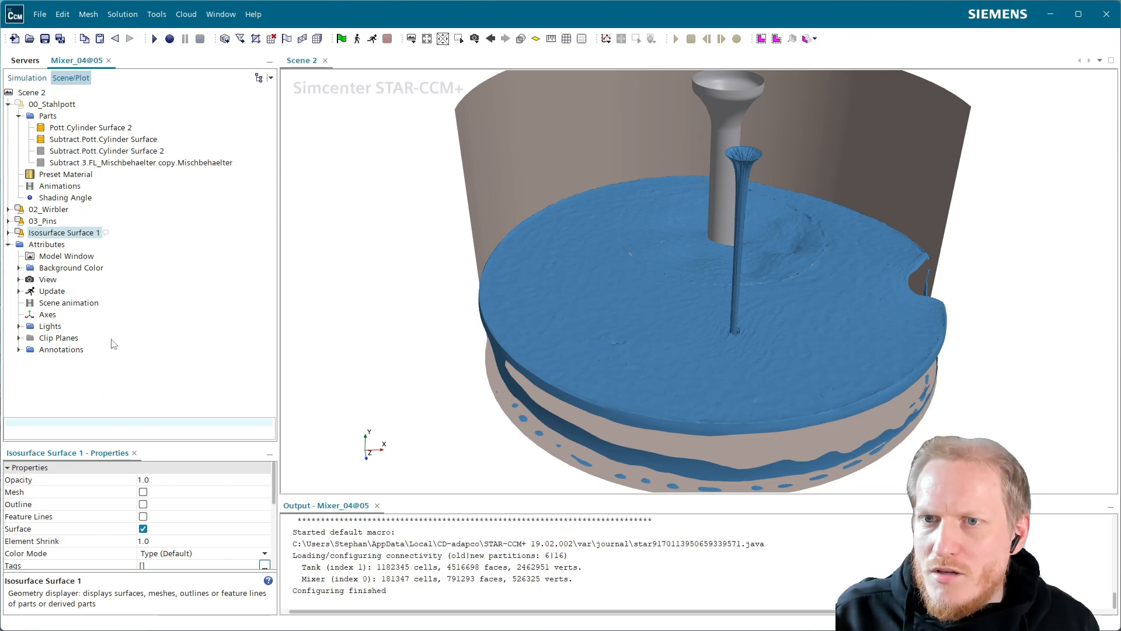
pyautogui.click(40, 94)
pyautogui.click(144, 541)
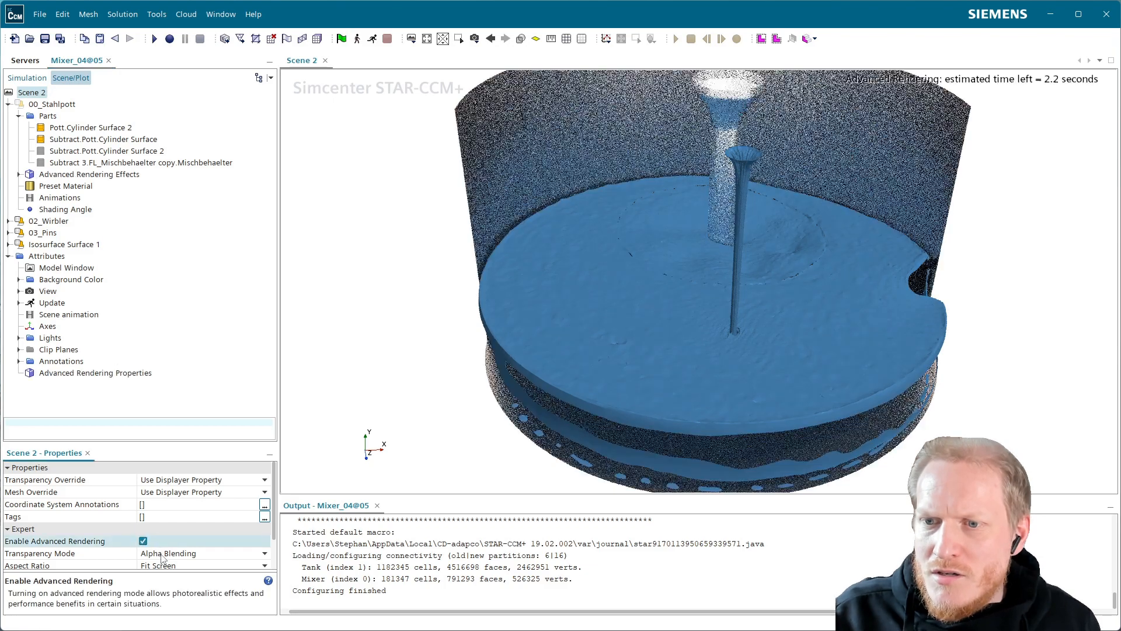
pyautogui.click(175, 553)
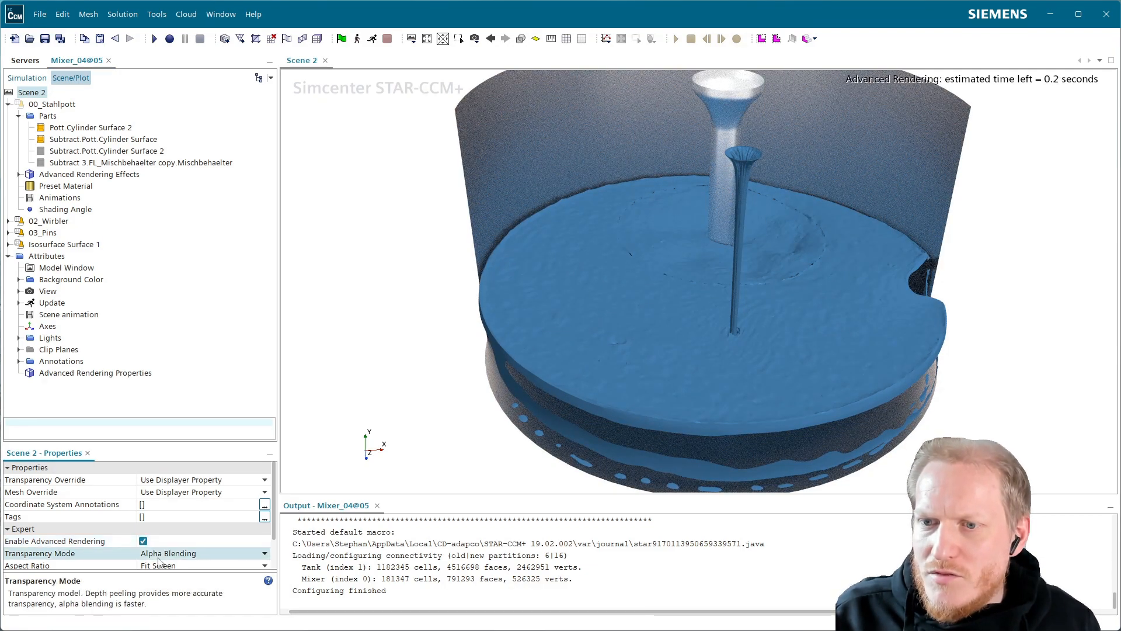
pyautogui.click(170, 578)
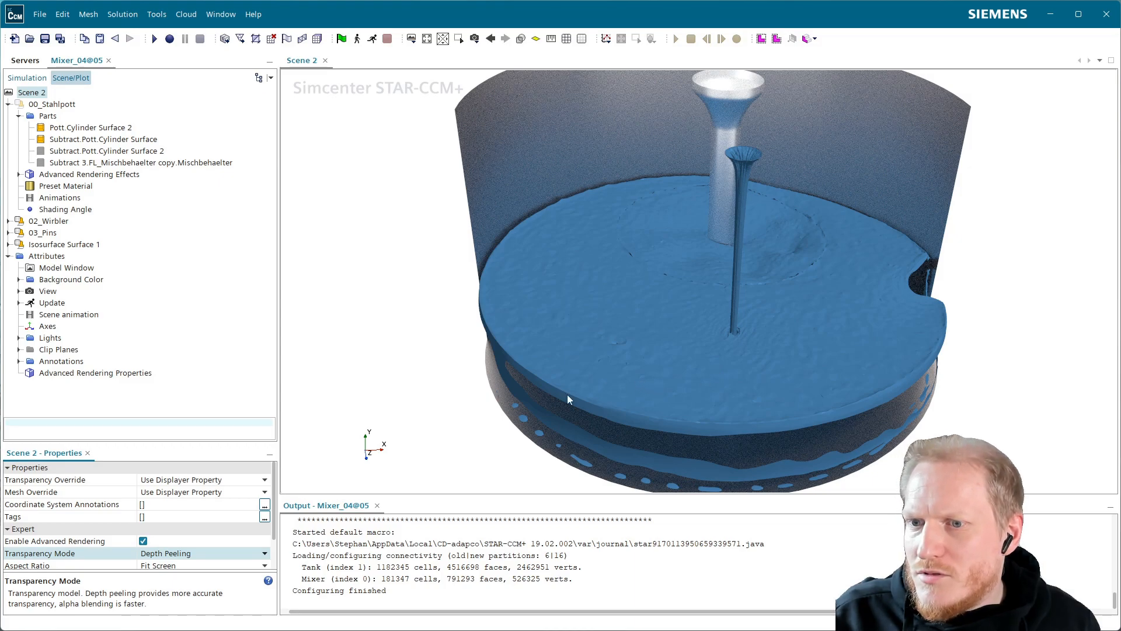
# Enable shadows in the advanced rendering effects of the Isosurface Surface 1 displayer.
pyautogui.moveTo(588, 389); pyautogui.dragTo(613, 331)
pyautogui.scroll(3, 775, 397)
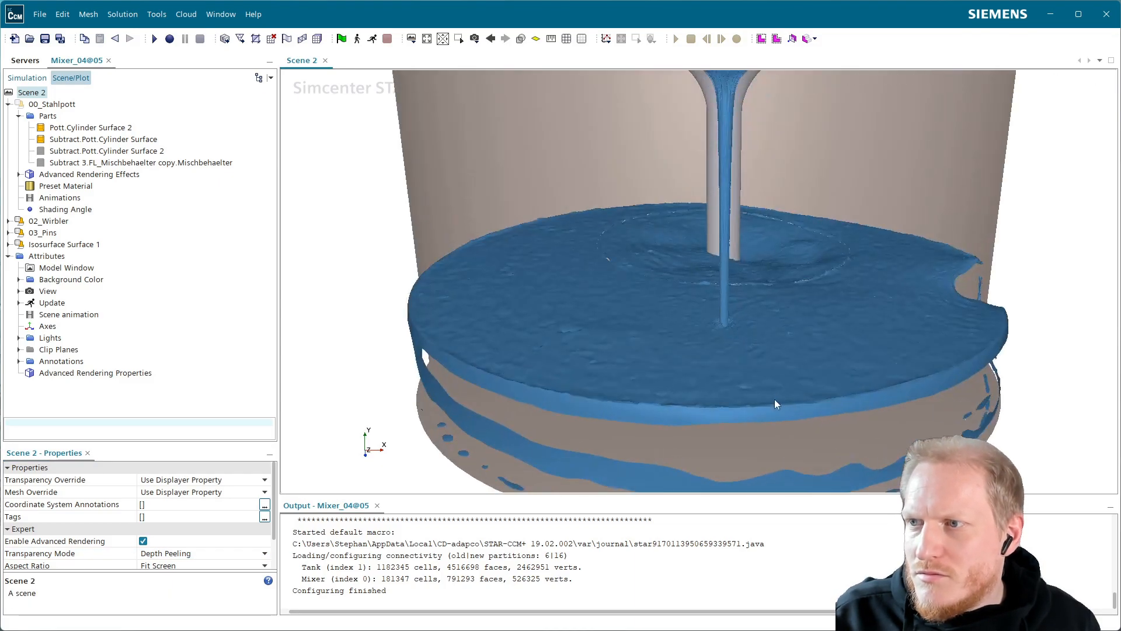
pyautogui.moveTo(696, 384); pyautogui.dragTo(631, 369, button='right')
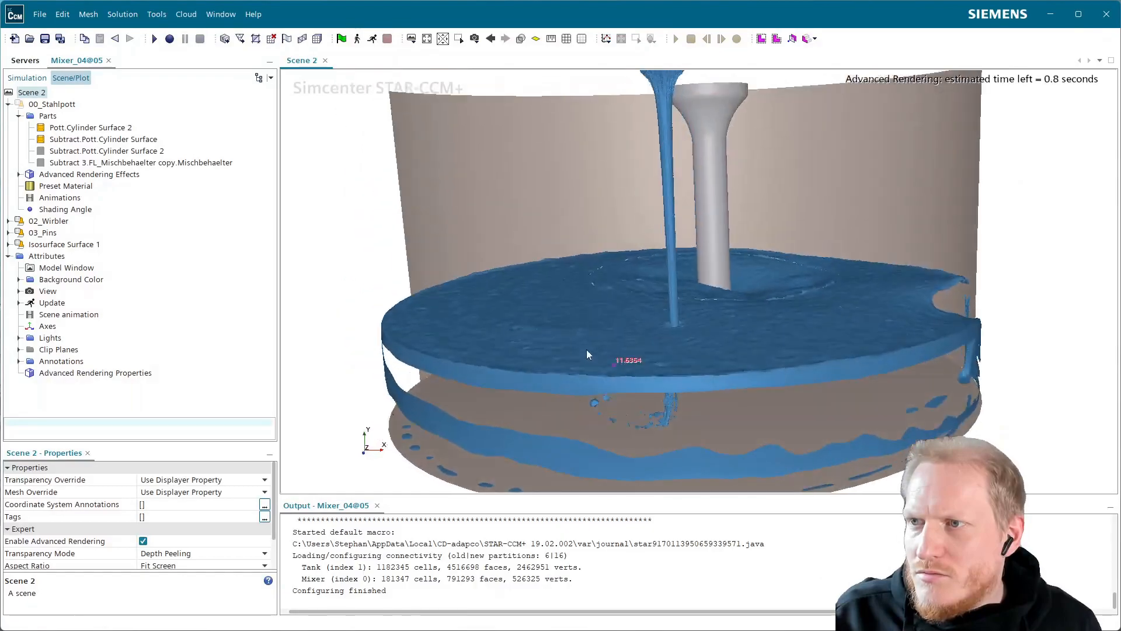
pyautogui.moveTo(588, 350); pyautogui.dragTo(666, 347)
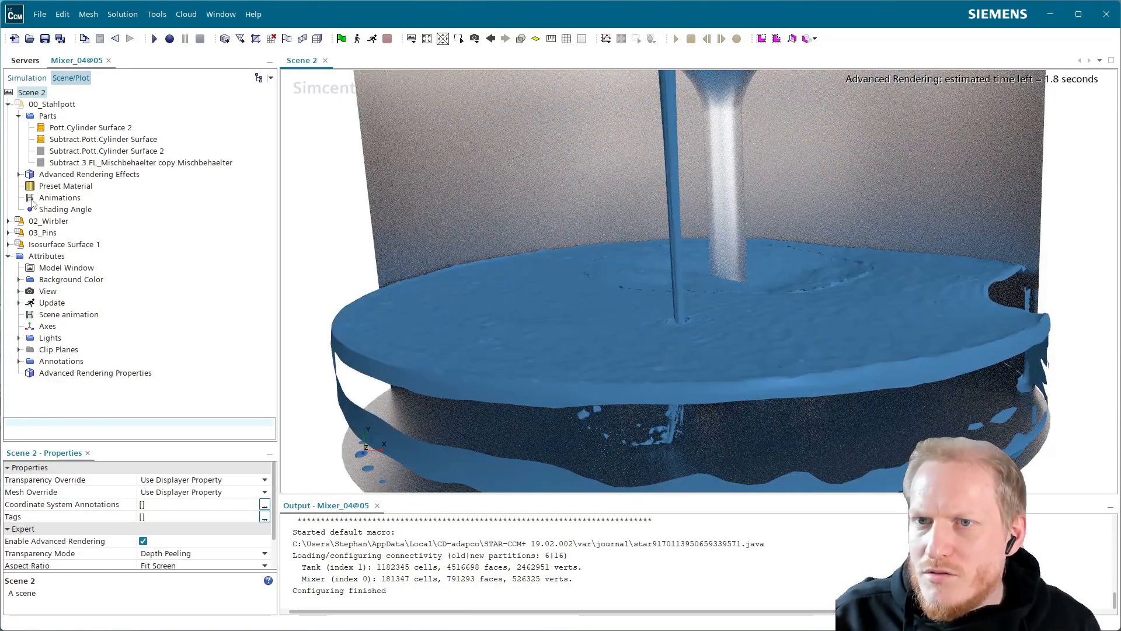
pyautogui.click(8, 104)
pyautogui.click(9, 139)
pyautogui.click(19, 162)
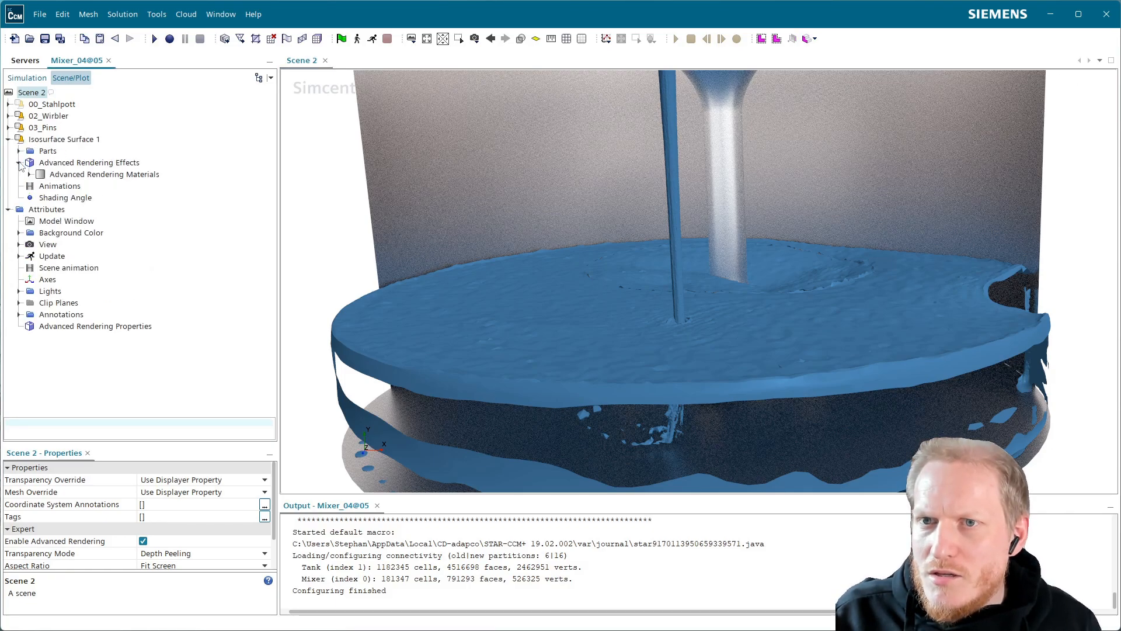
pyautogui.click(90, 164)
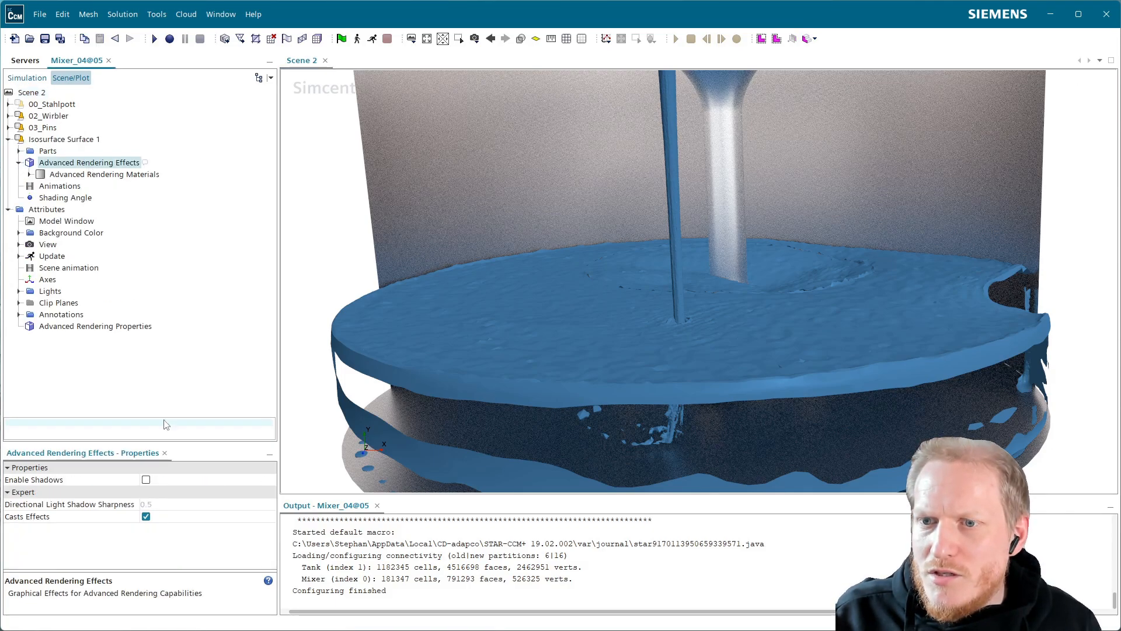
pyautogui.click(146, 479)
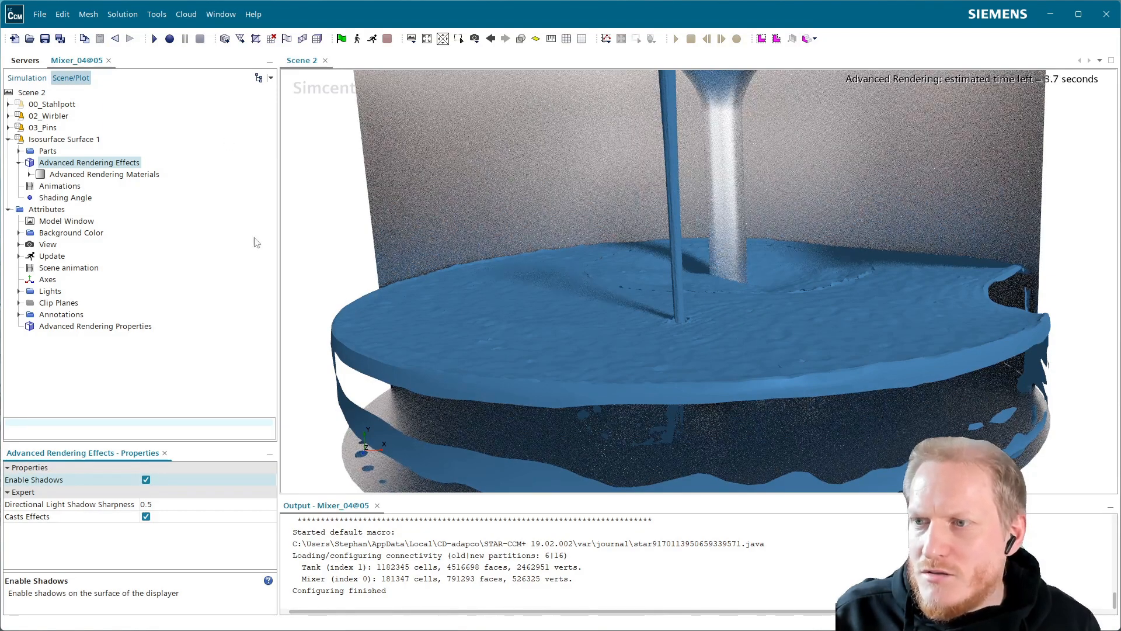
pyautogui.click(146, 480)
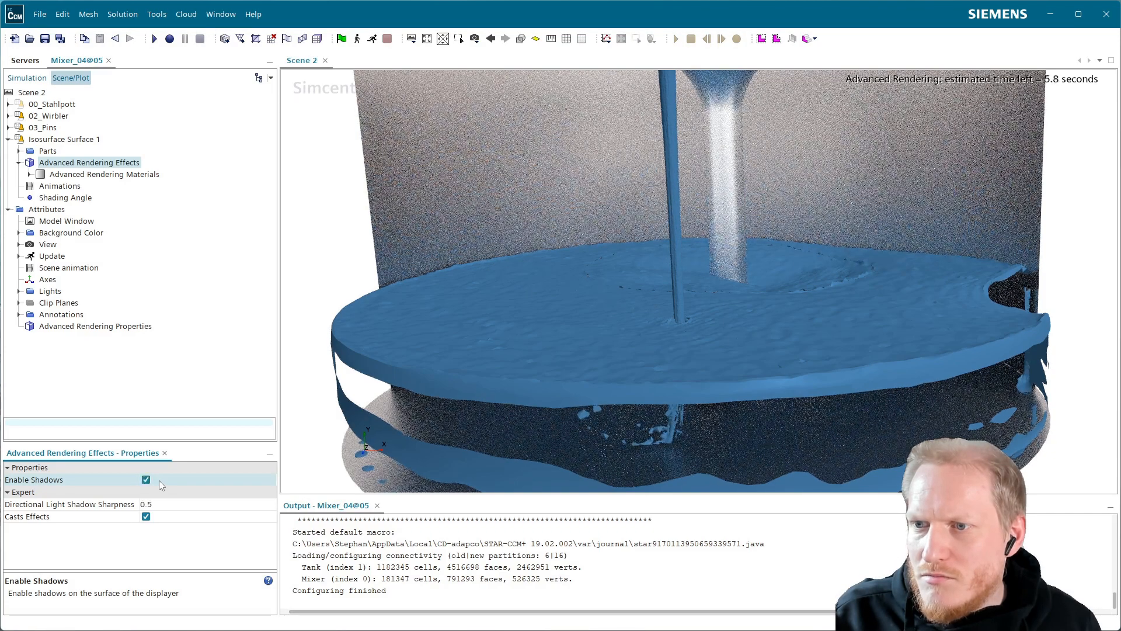
pyautogui.click(159, 480)
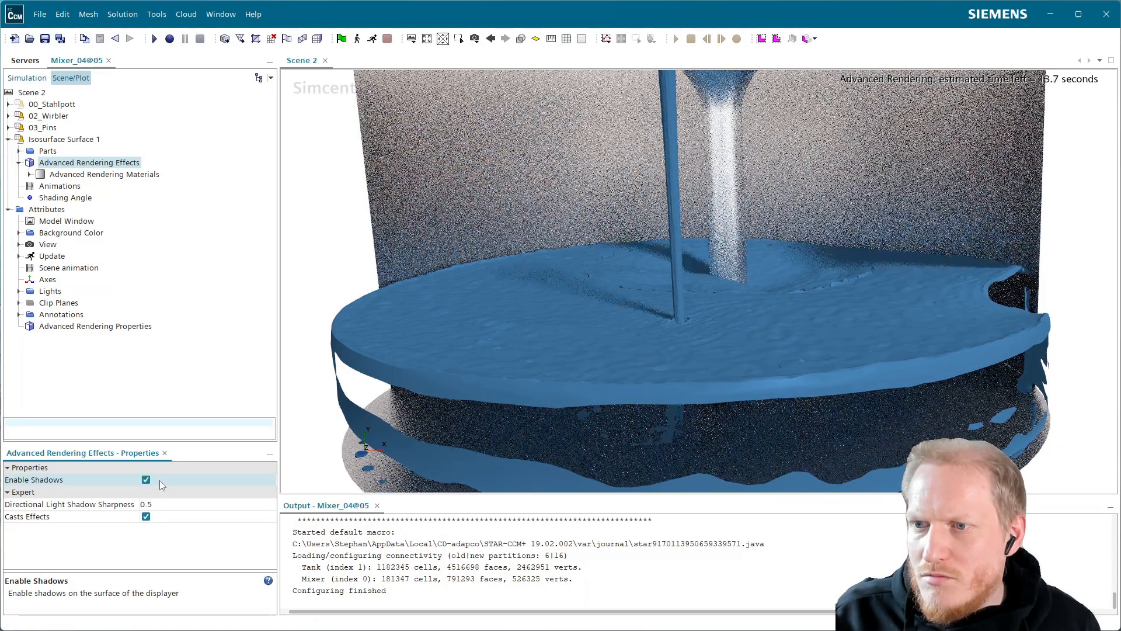
# Set the advanced rendering material effect of the Isosurface Surface 1 displayer to Matte.
pyautogui.click(29, 174)
pyautogui.click(93, 185)
pyautogui.click(105, 175)
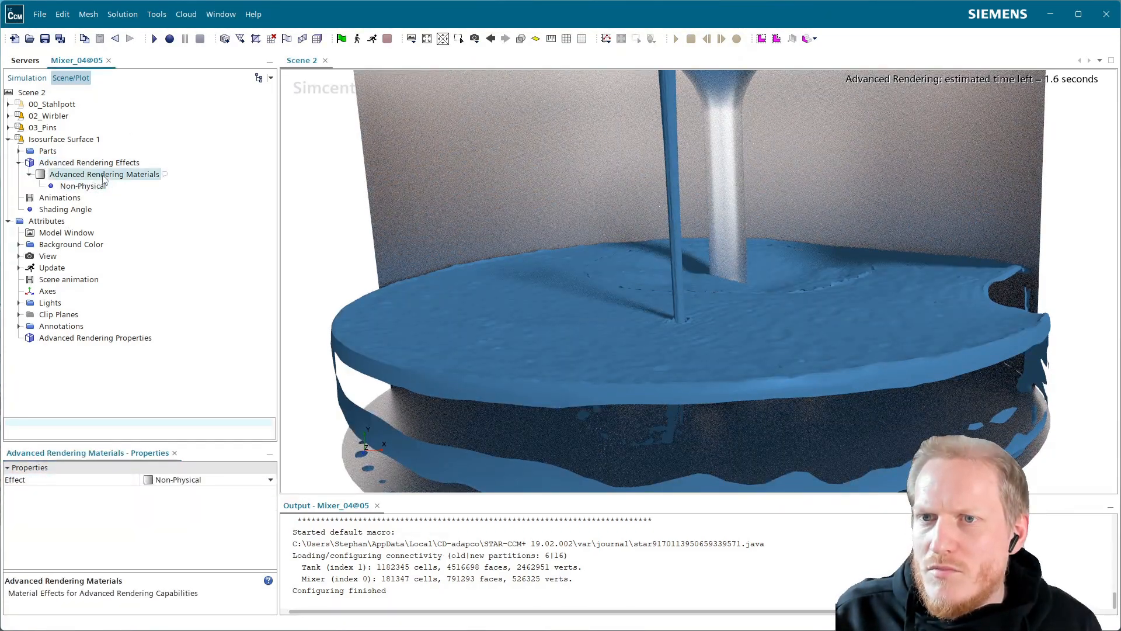
pyautogui.click(190, 481)
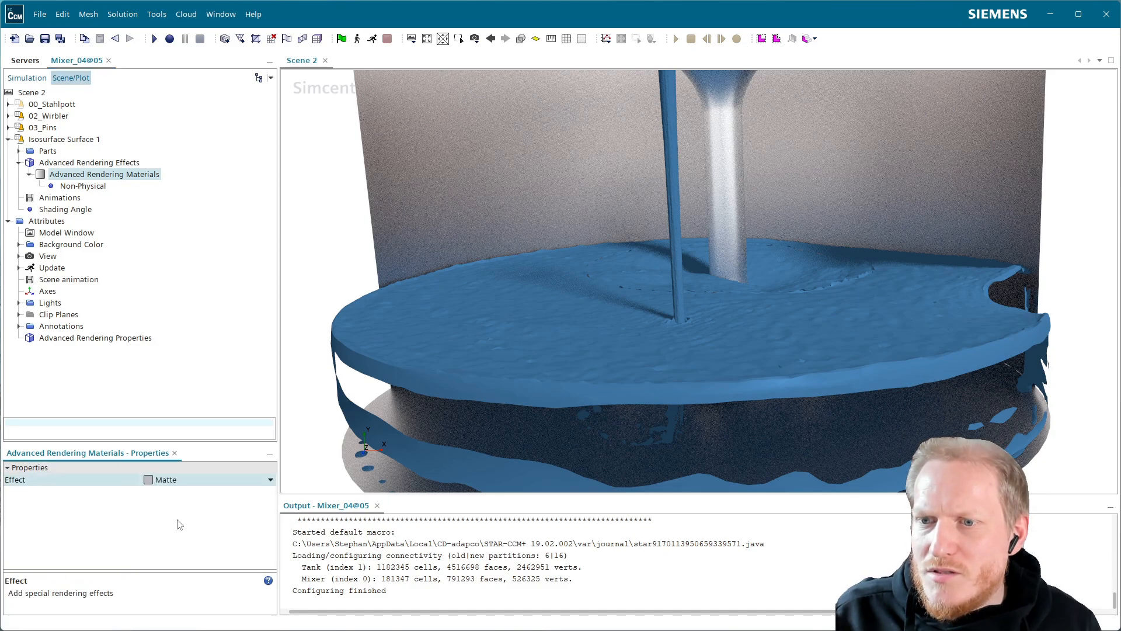
pyautogui.click(169, 518)
# Set the Clearcoat IOR of the Isosurface Surface 1 displayer's Matte material to 1.5.
pyautogui.click(70, 186)
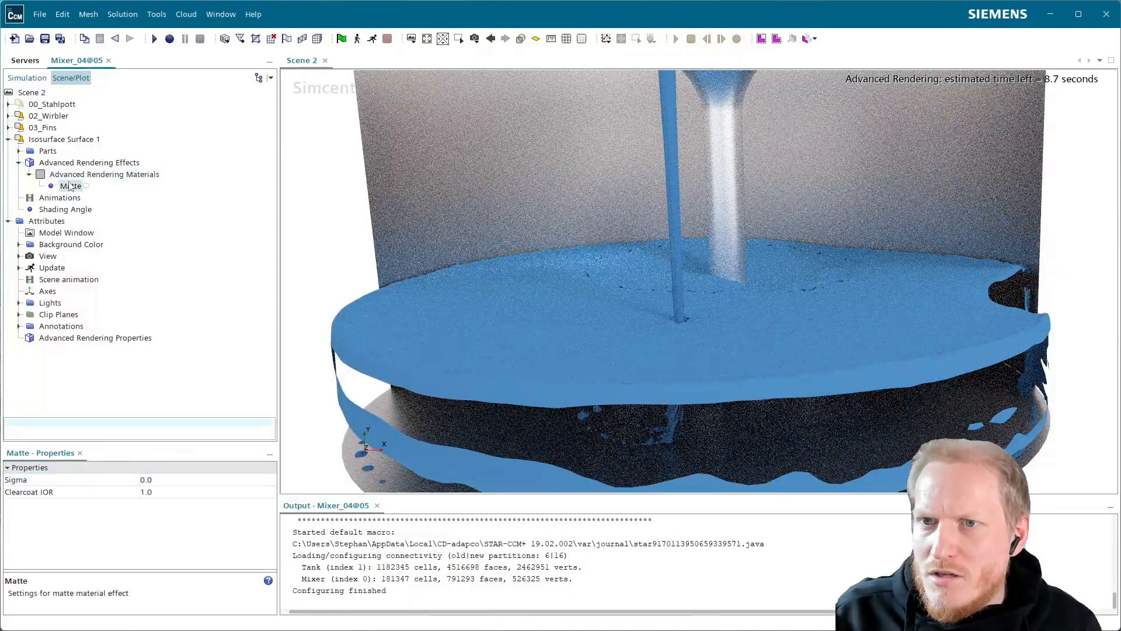
pyautogui.click(173, 492)
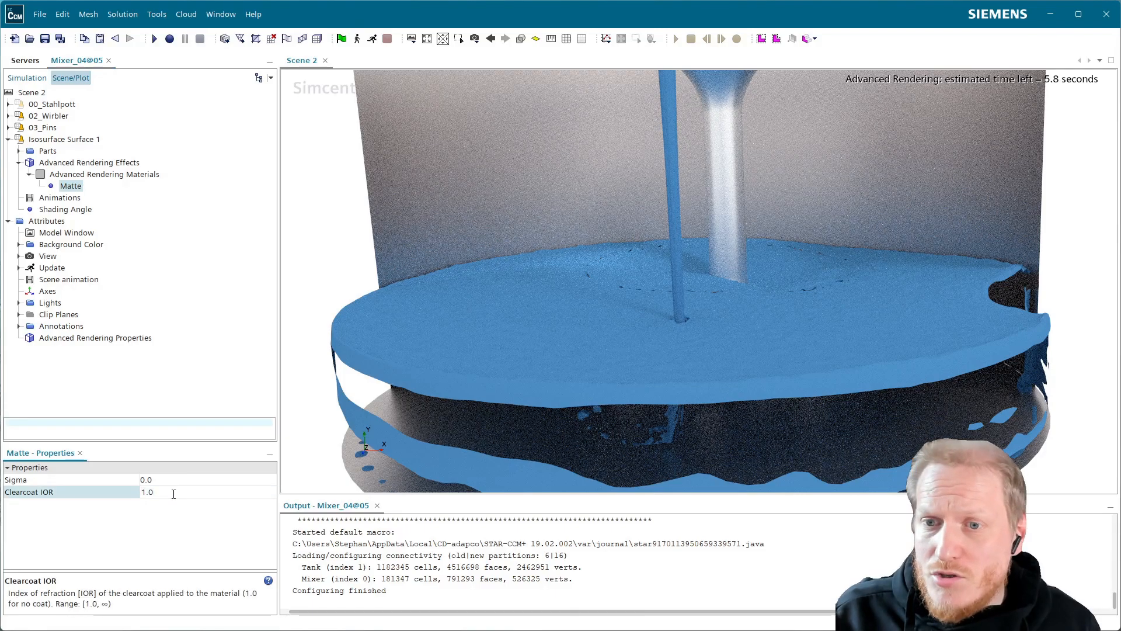
pyautogui.press('BackSpace')
pyautogui.press('BackSpace')
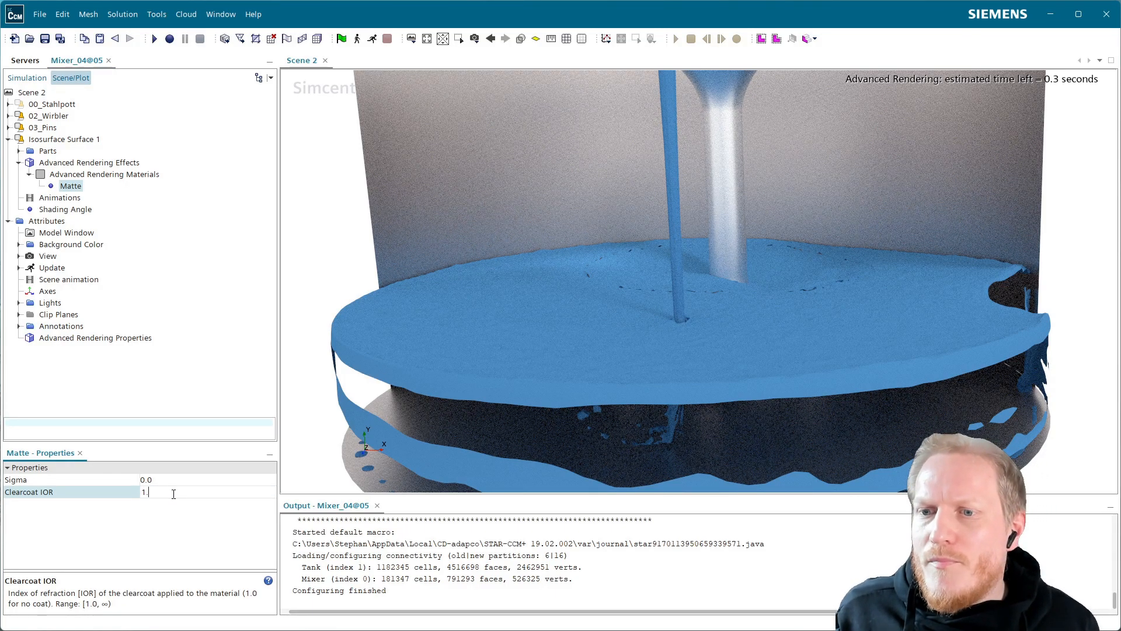
pyautogui.write('5')
pyautogui.press('Return')
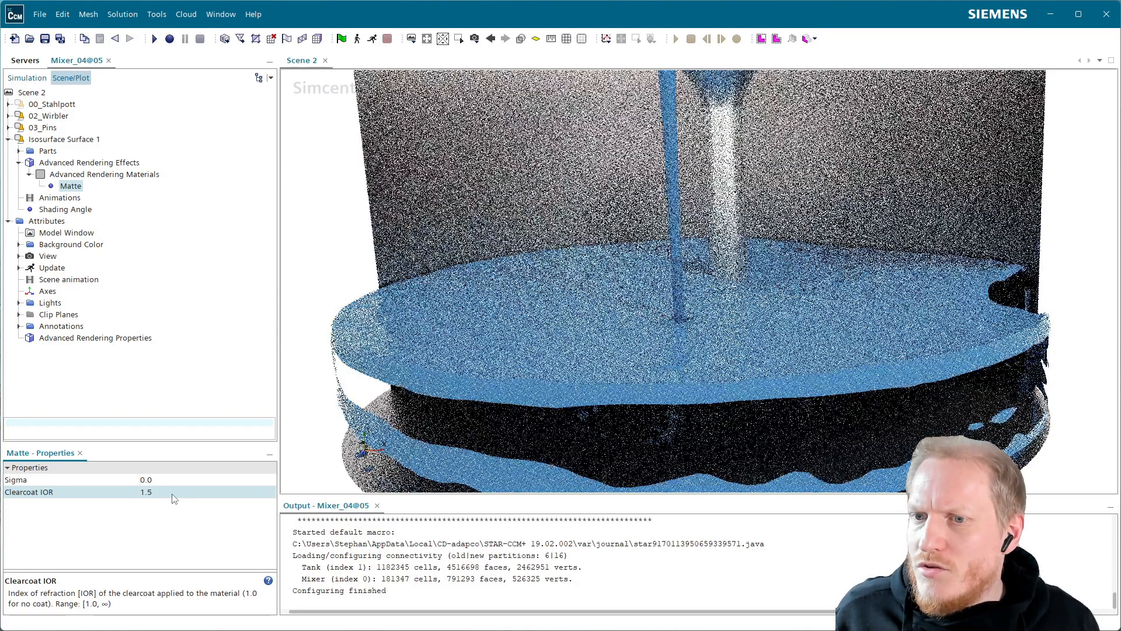
pyautogui.moveTo(521, 338); pyautogui.dragTo(579, 290)
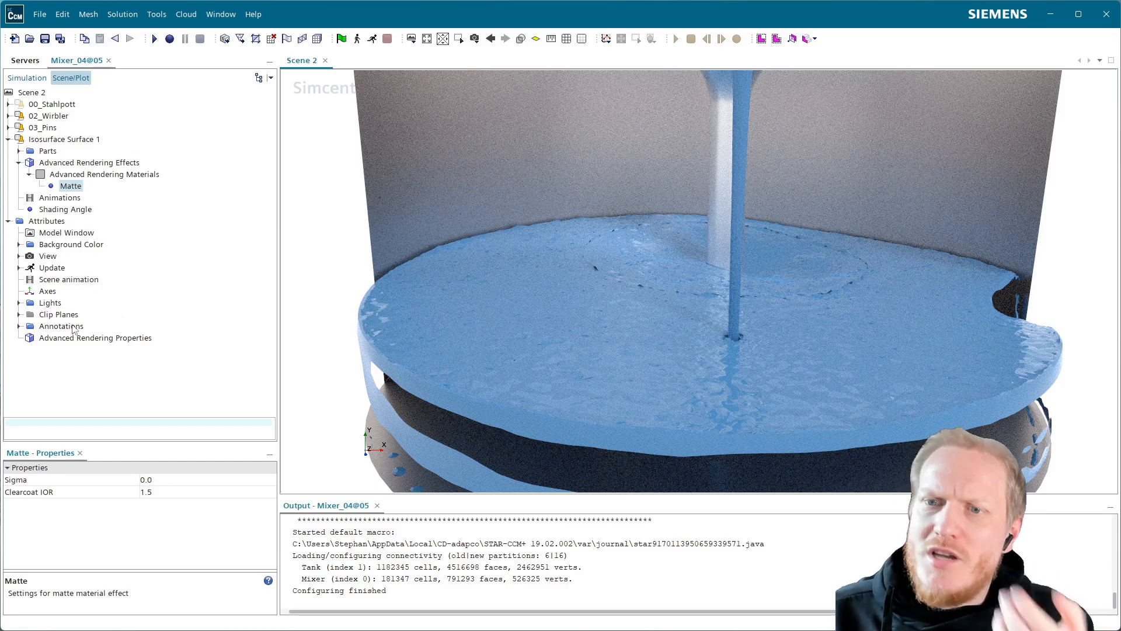
# Change the background color mode of Scene 2 to Environment Map.
pyautogui.click(59, 245)
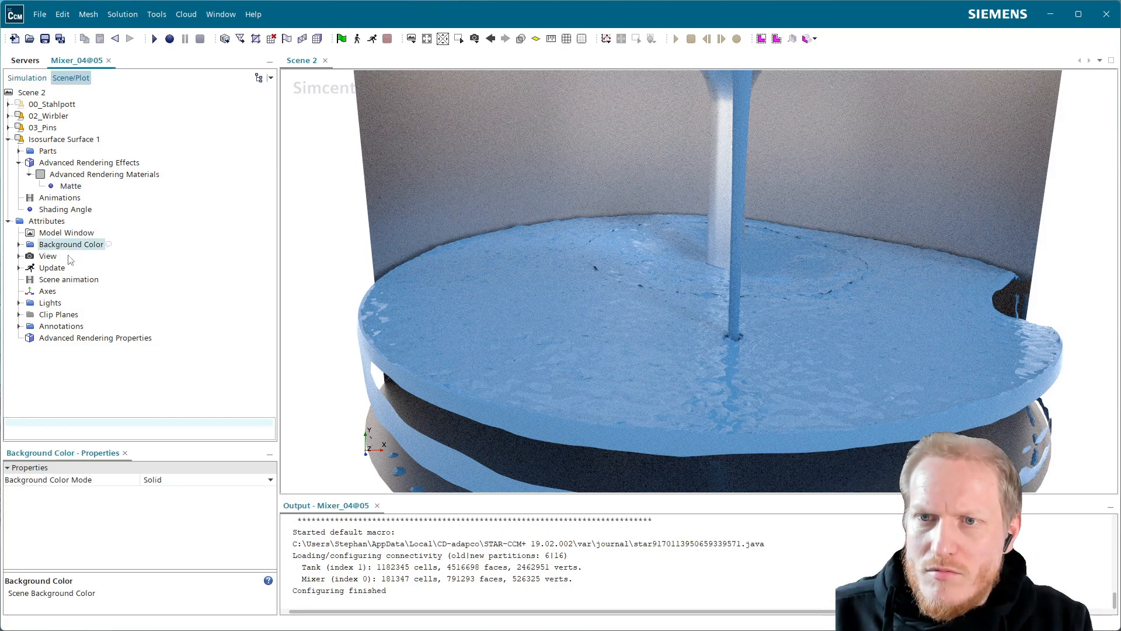
pyautogui.click(20, 245)
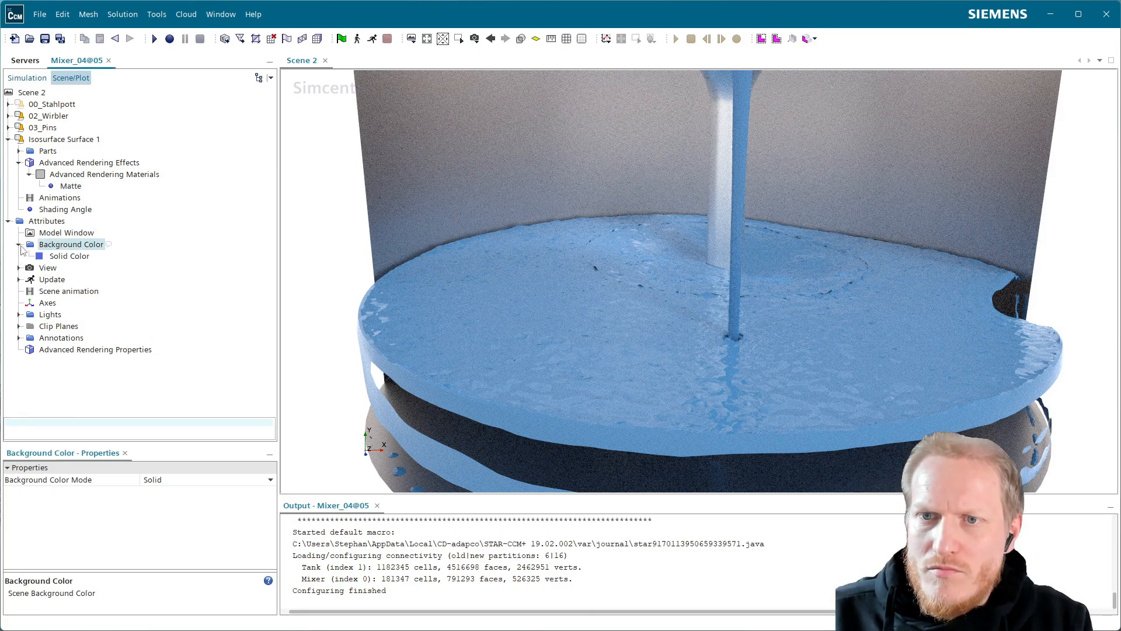
pyautogui.click(193, 477)
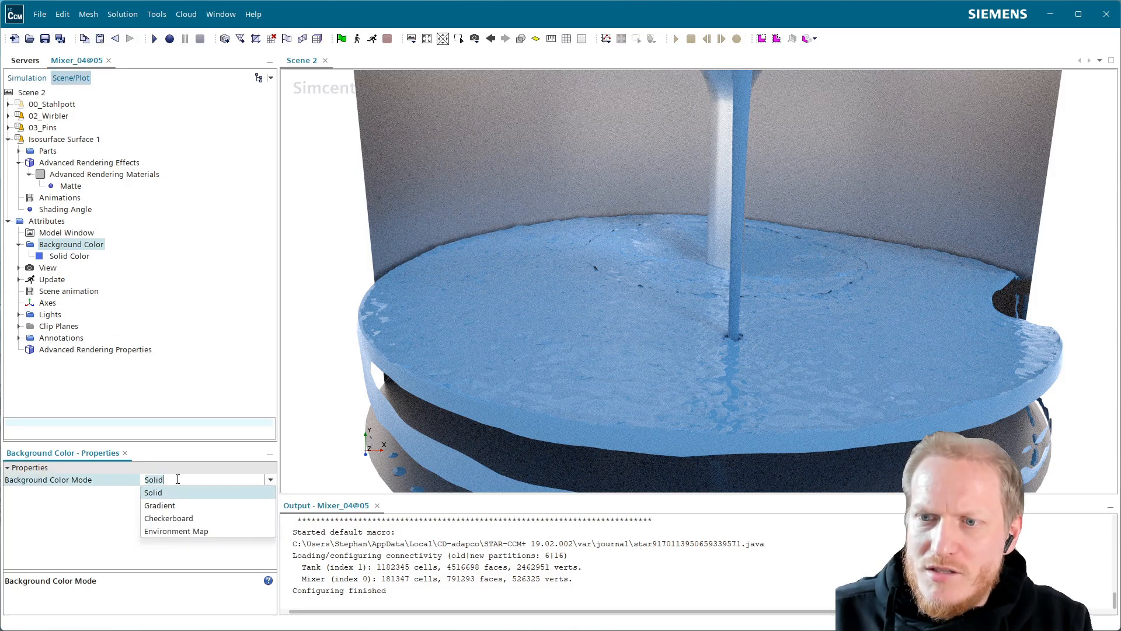
pyautogui.click(198, 532)
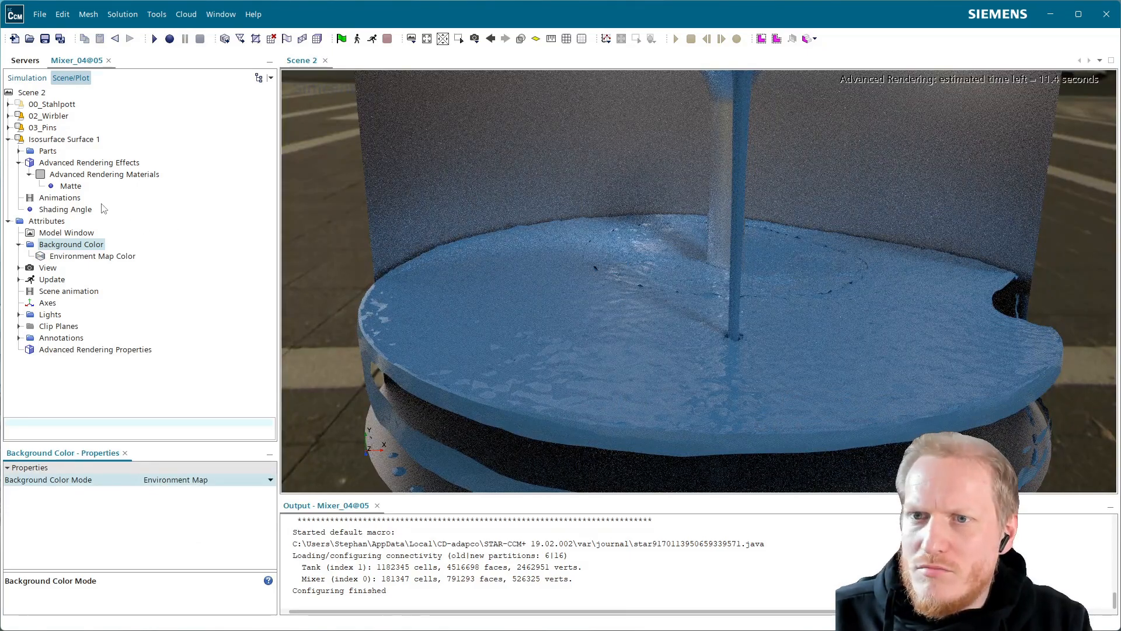
# Select Warehouse as the environment map for the scene background.
pyautogui.click(112, 257)
pyautogui.click(189, 480)
pyautogui.click(188, 480)
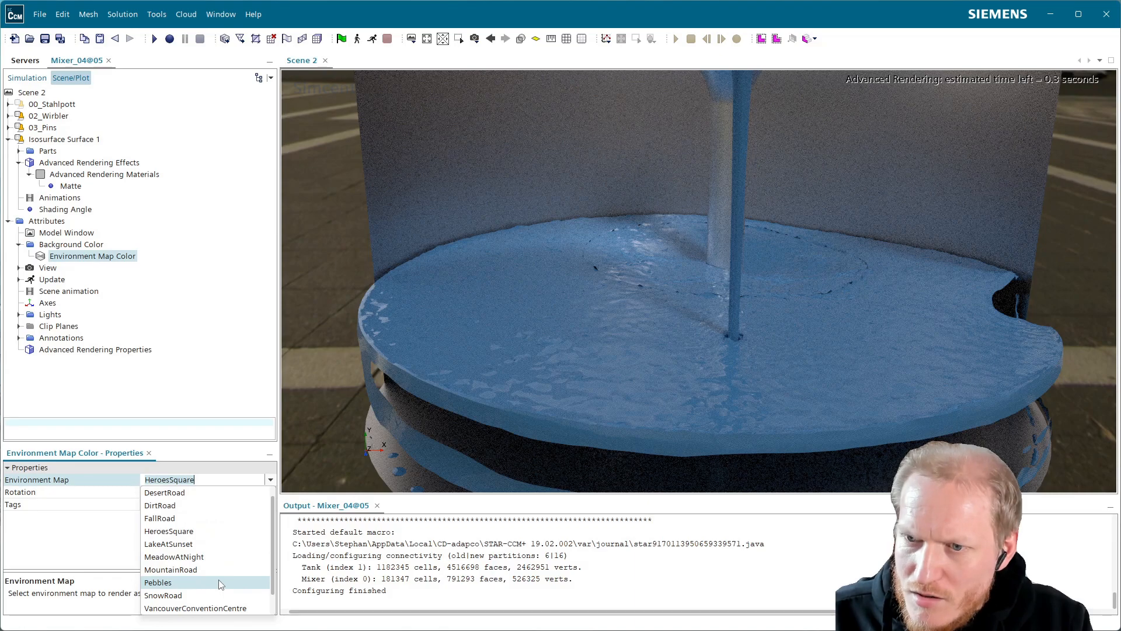
pyautogui.scroll(1, 220, 585)
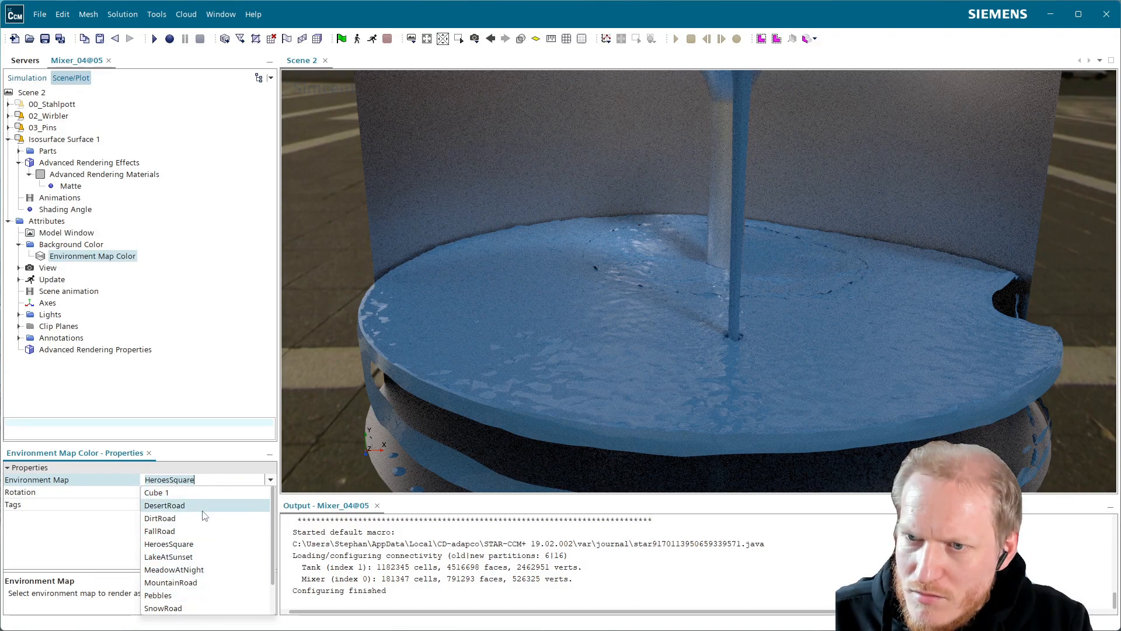
pyautogui.scroll(-3, 205, 558)
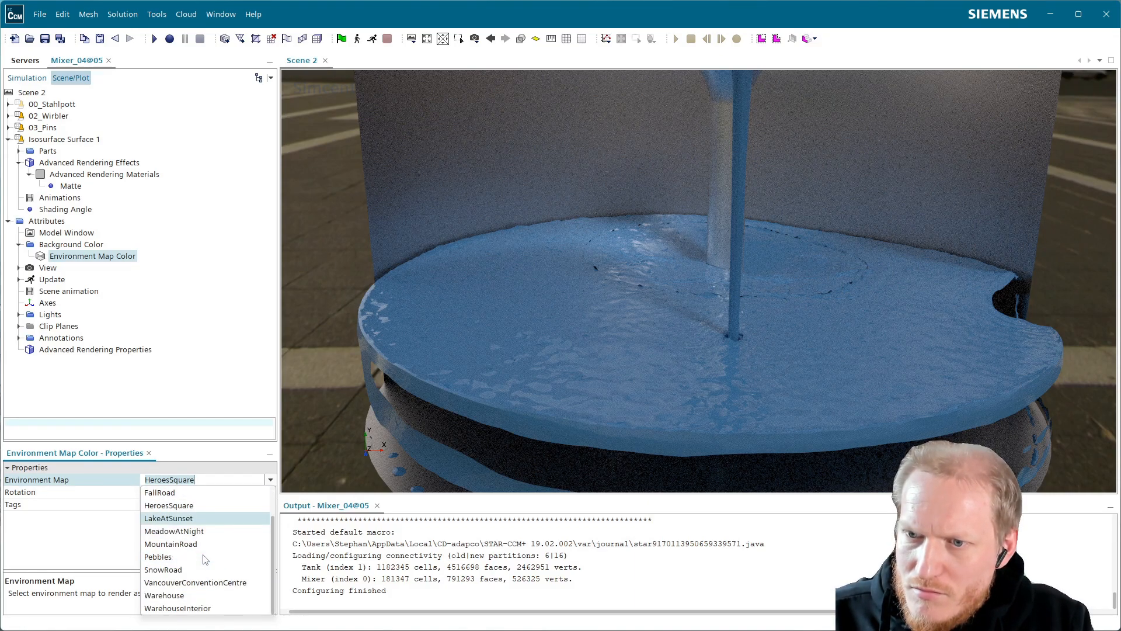
pyautogui.click(199, 595)
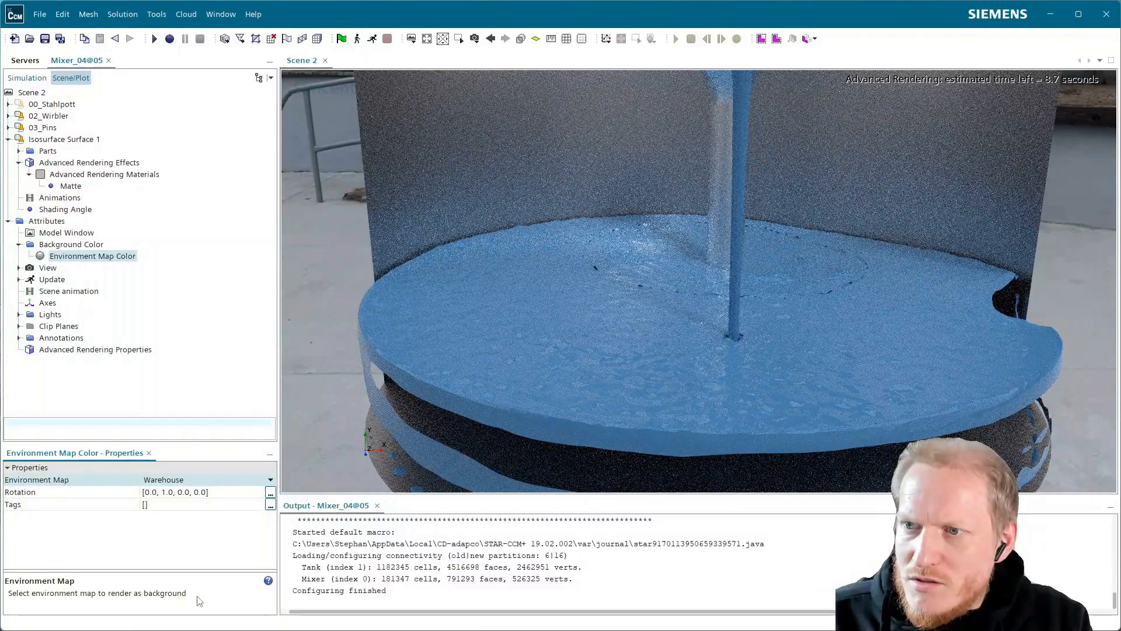
# Examine the rendered liquid surface, its reflections and the small gaps around the mixer from different distances and angles.
pyautogui.scroll(-4, 657, 326)
pyautogui.moveTo(661, 327); pyautogui.dragTo(606, 349)
pyautogui.scroll(2, 717, 367)
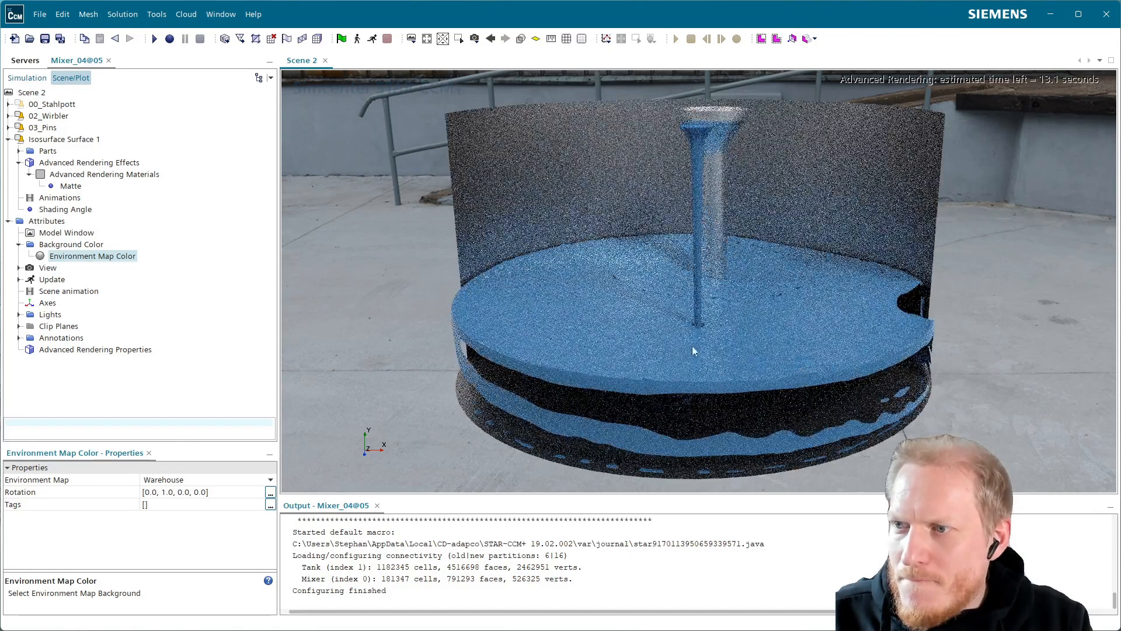
pyautogui.moveTo(697, 352); pyautogui.dragTo(677, 345, button='right')
pyautogui.scroll(2, 677, 345)
pyautogui.scroll(3, 543, 243)
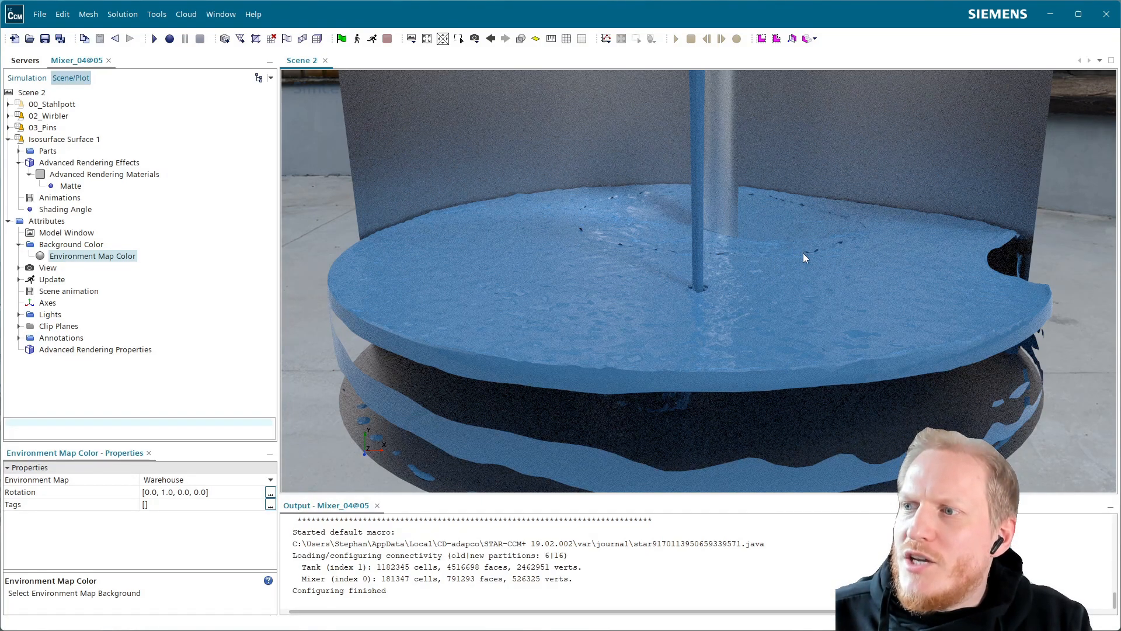
pyautogui.scroll(5, 754, 247)
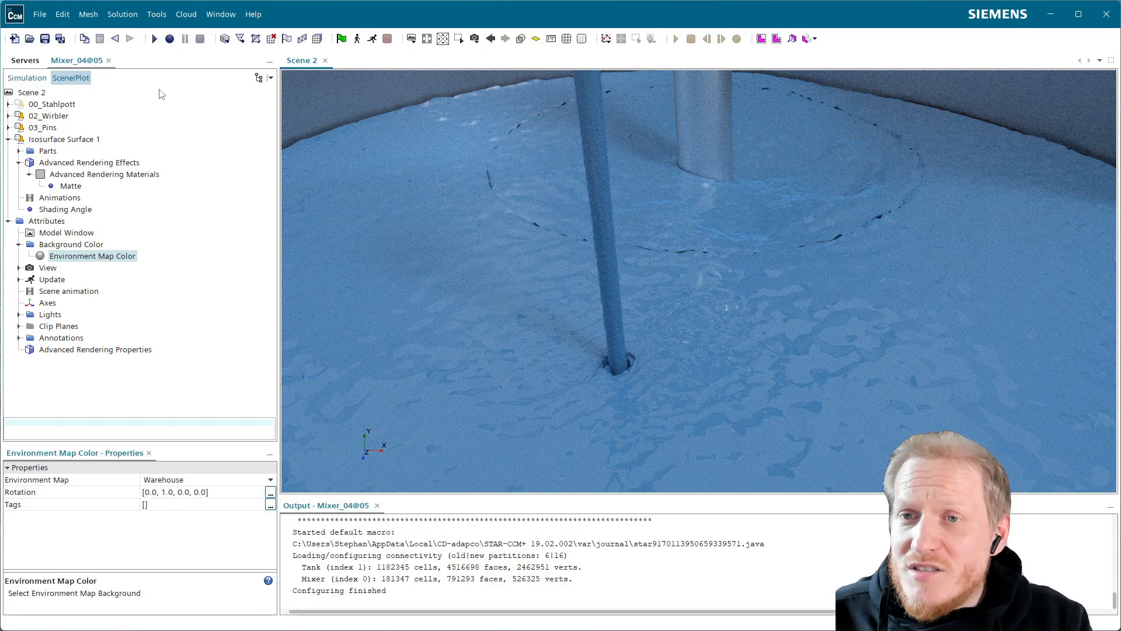
# Highlight the Mixer and Tank regions in the scene to compare their boundary with the gaps in the liquid surface.
pyautogui.click(26, 77)
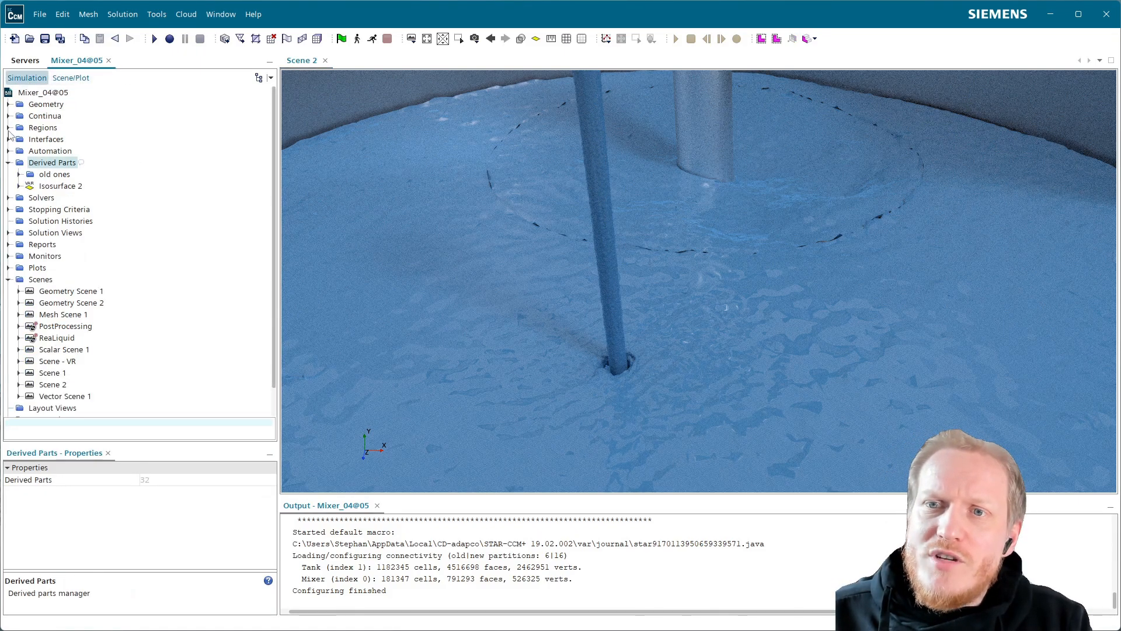
pyautogui.click(9, 128)
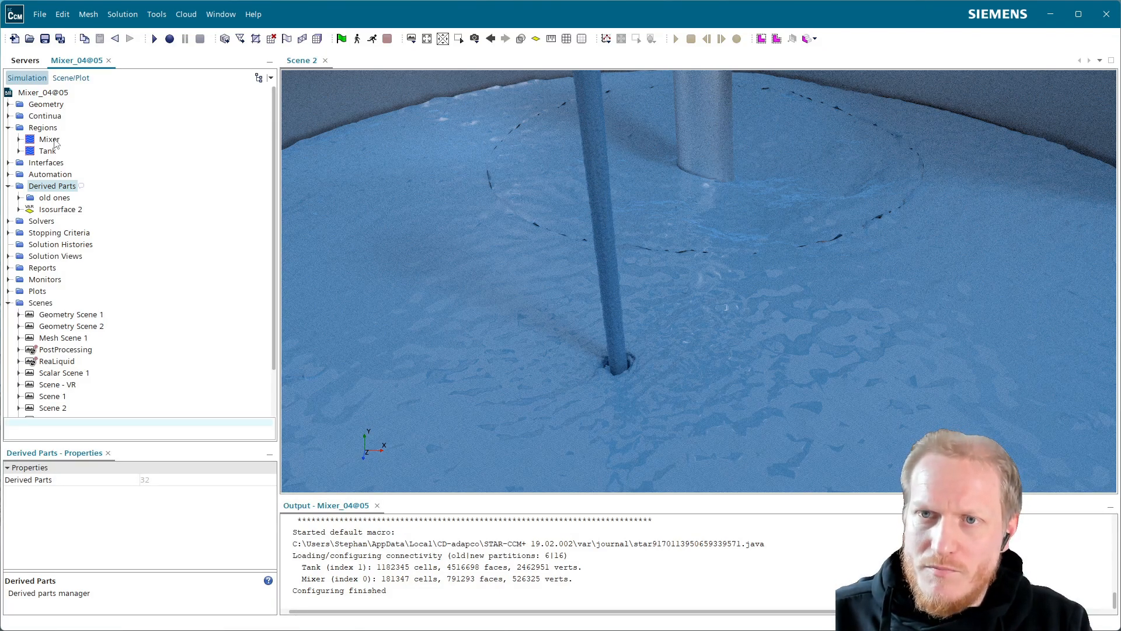
pyautogui.click(51, 141)
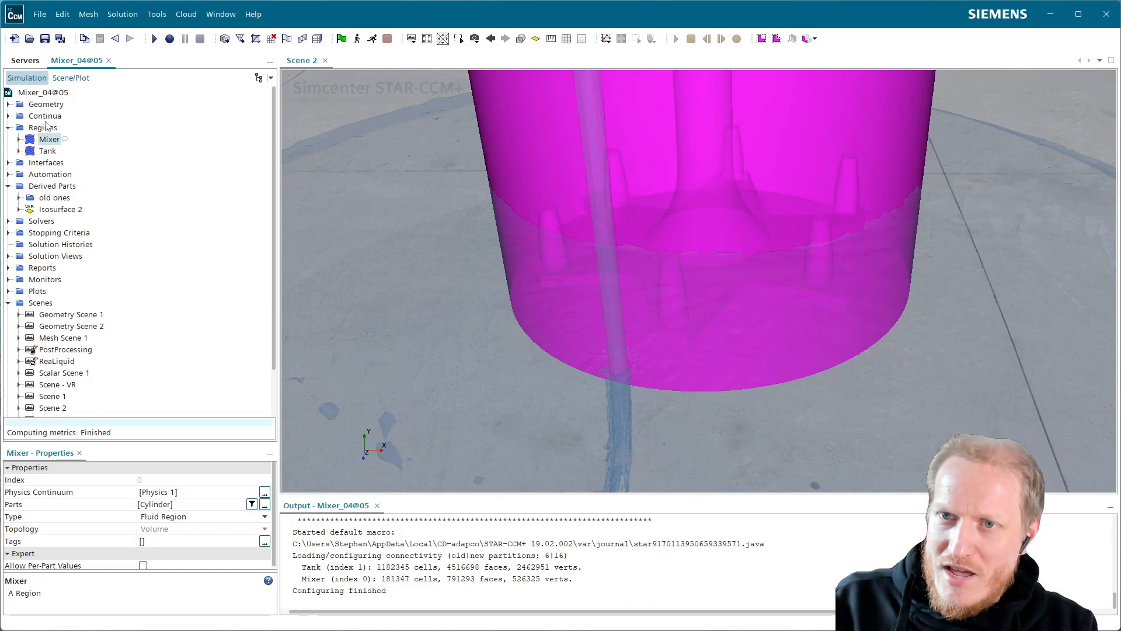
pyautogui.click(48, 151)
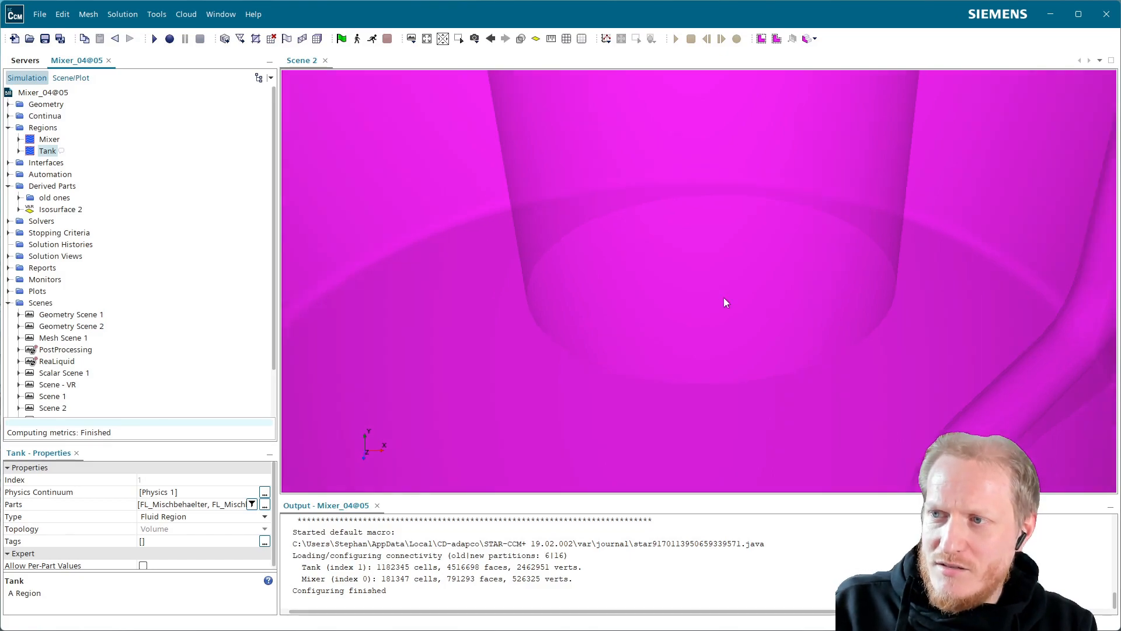
pyautogui.scroll(-3, 724, 297)
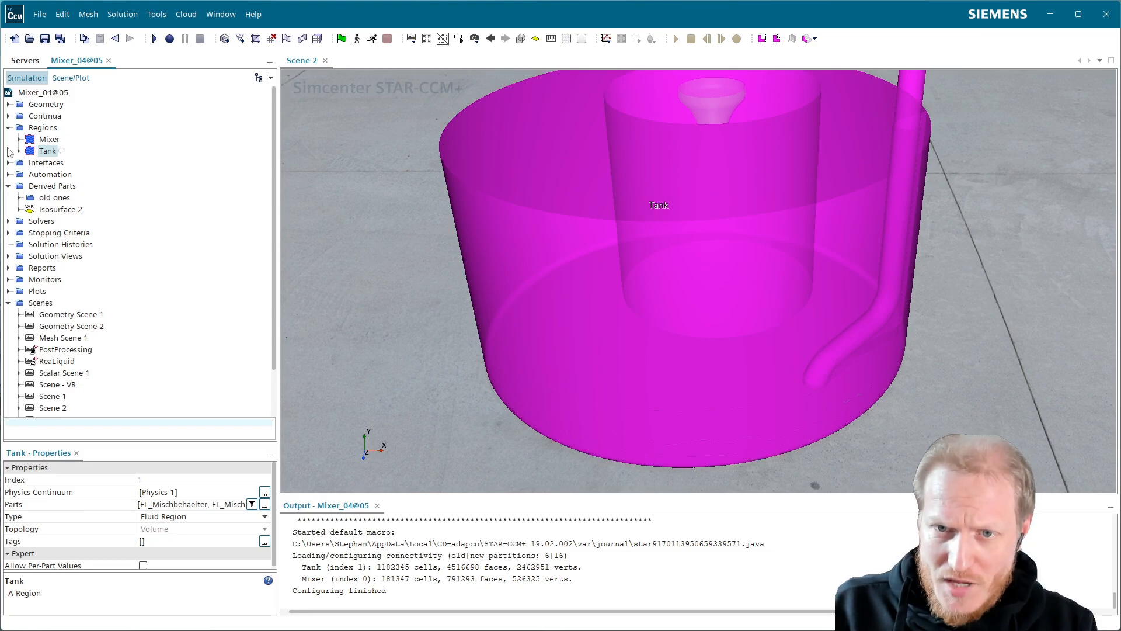
pyautogui.click(42, 128)
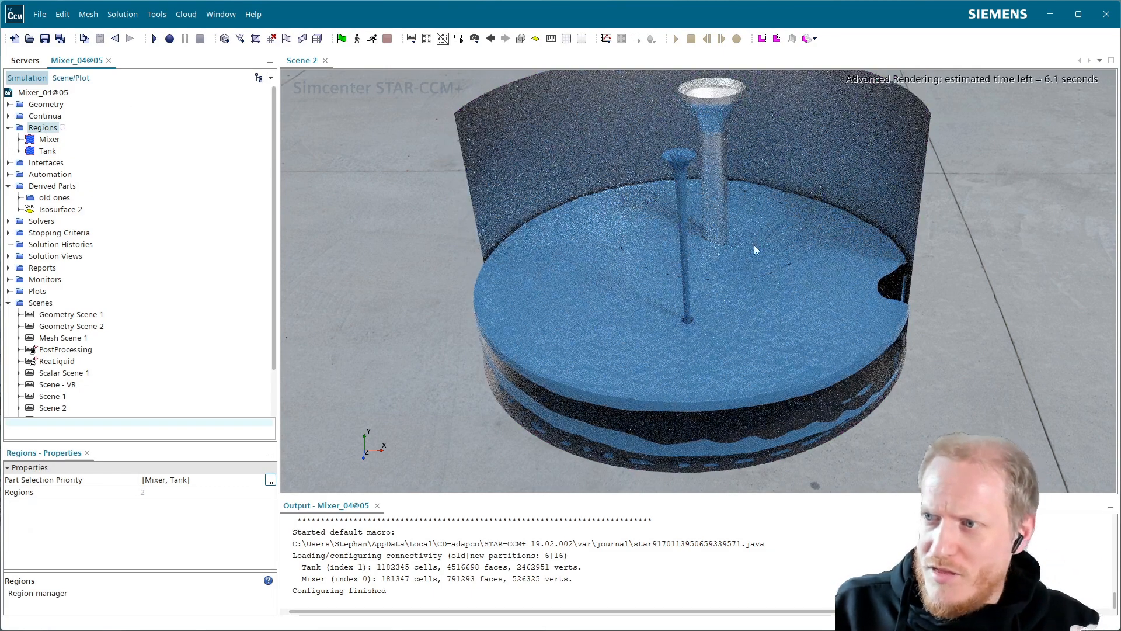
pyautogui.scroll(3, 747, 257)
pyautogui.scroll(5, 777, 261)
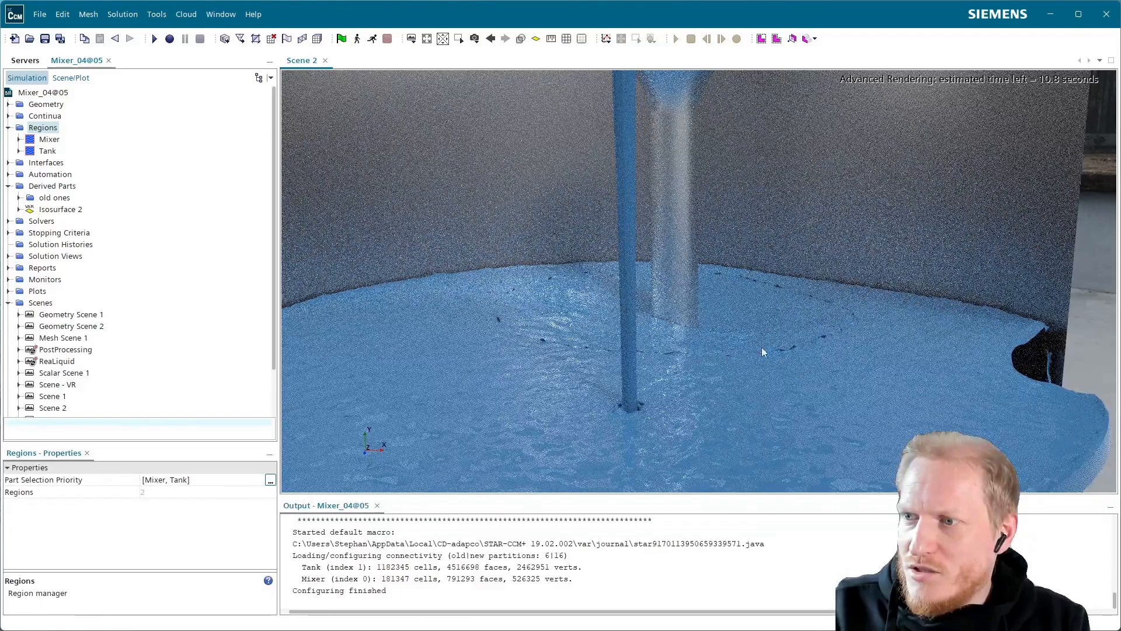
# Set the color mode of the Isosurface Surface 1 displayer to Constant and select its color property.
pyautogui.click(71, 78)
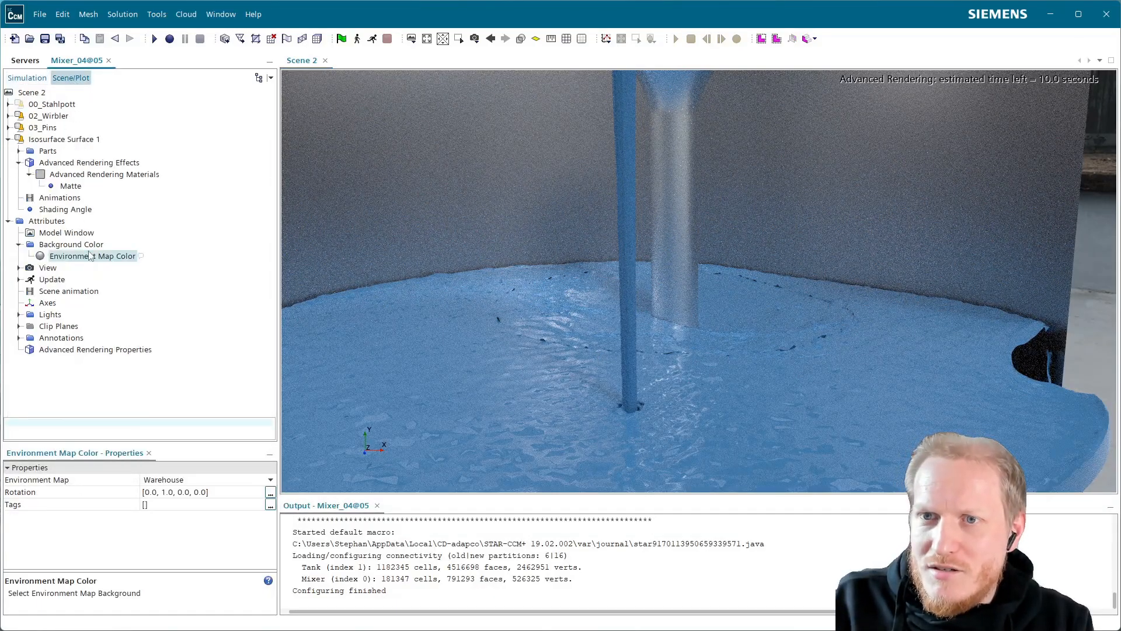
pyautogui.click(65, 141)
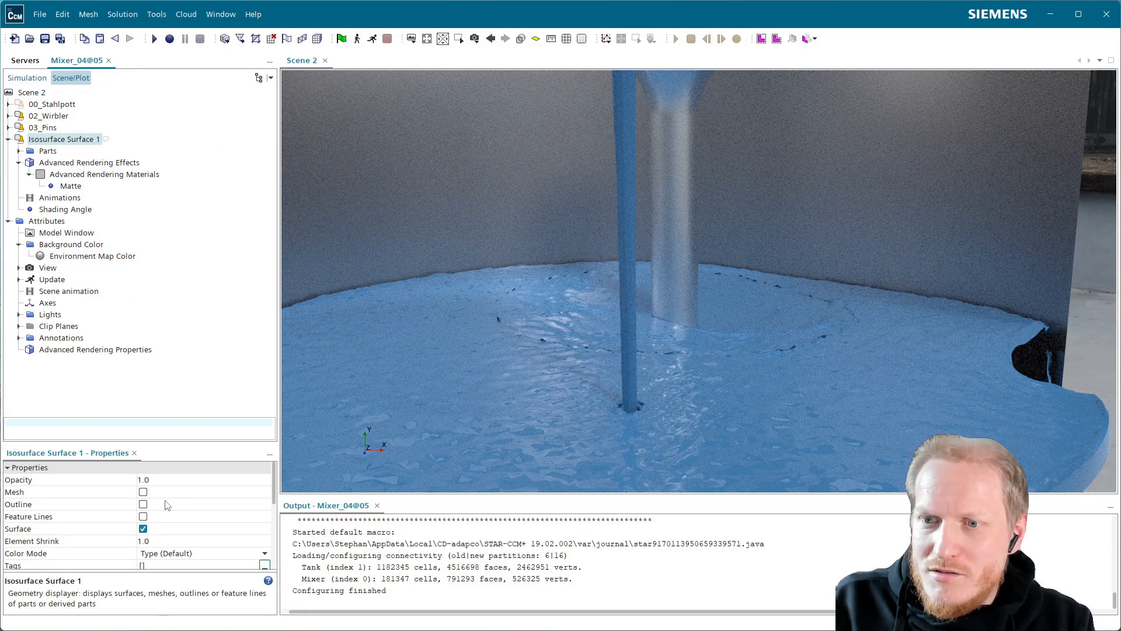
pyautogui.click(184, 555)
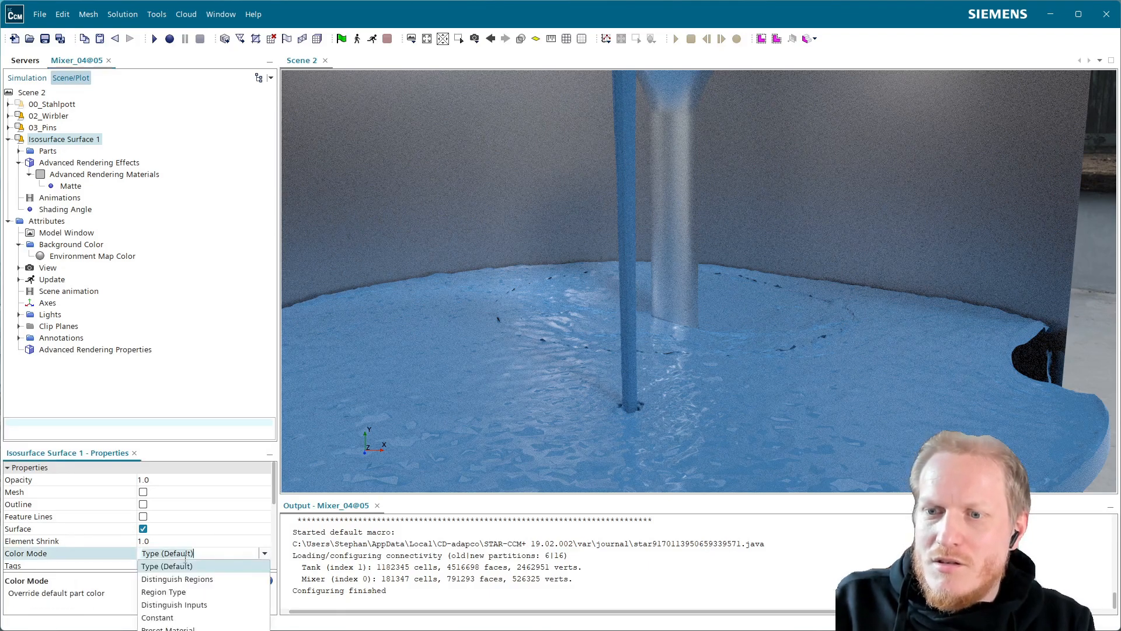
pyautogui.click(184, 618)
pyautogui.click(50, 164)
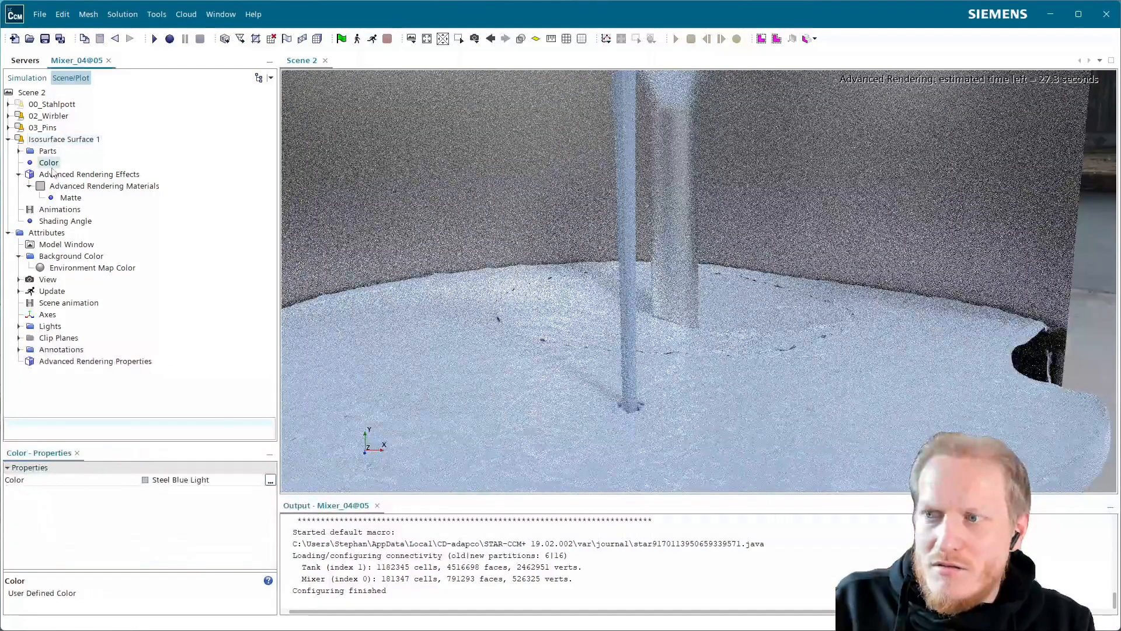
# Try Spring Green Medium, Sap Green and Orange Darker as the constant color of the liquid isosurface.
pyautogui.click(164, 484)
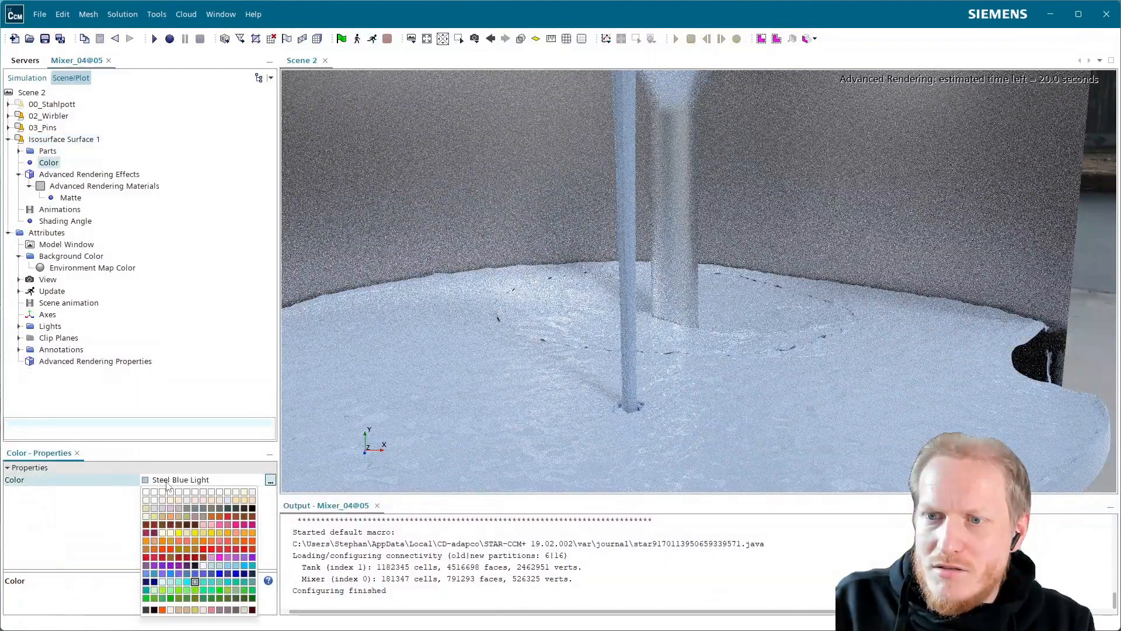
pyautogui.click(212, 592)
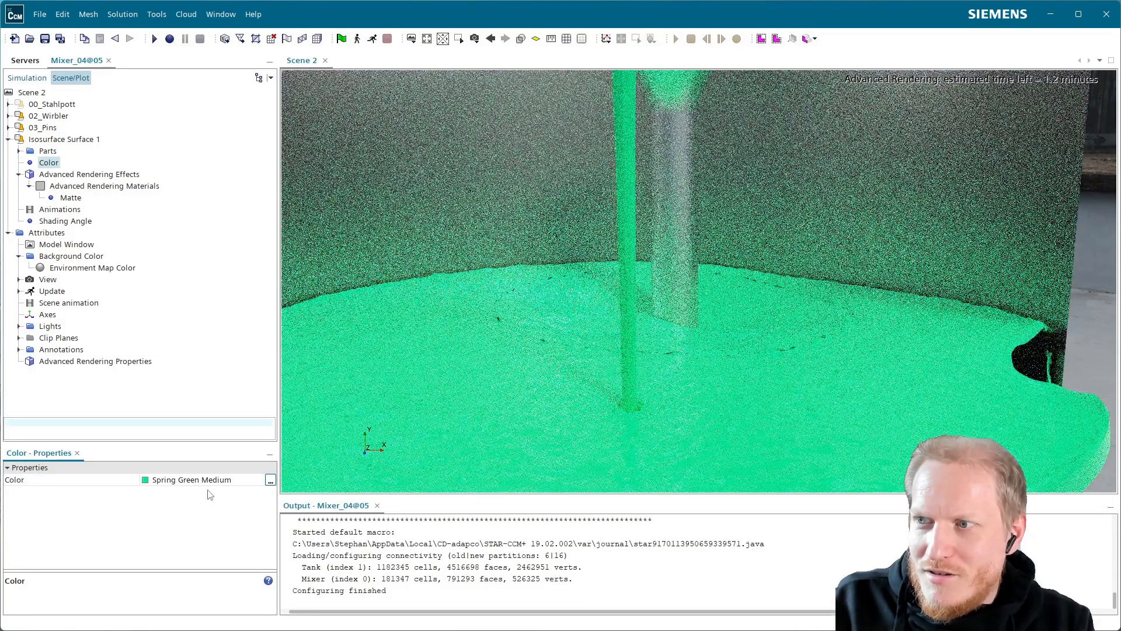
pyautogui.click(182, 481)
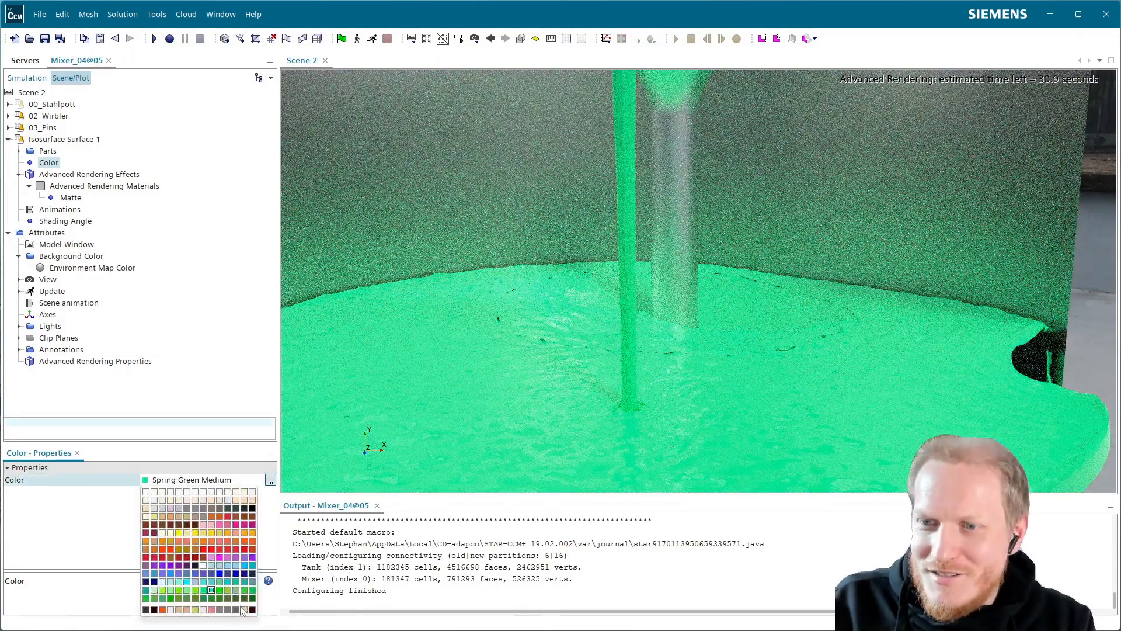
pyautogui.click(220, 598)
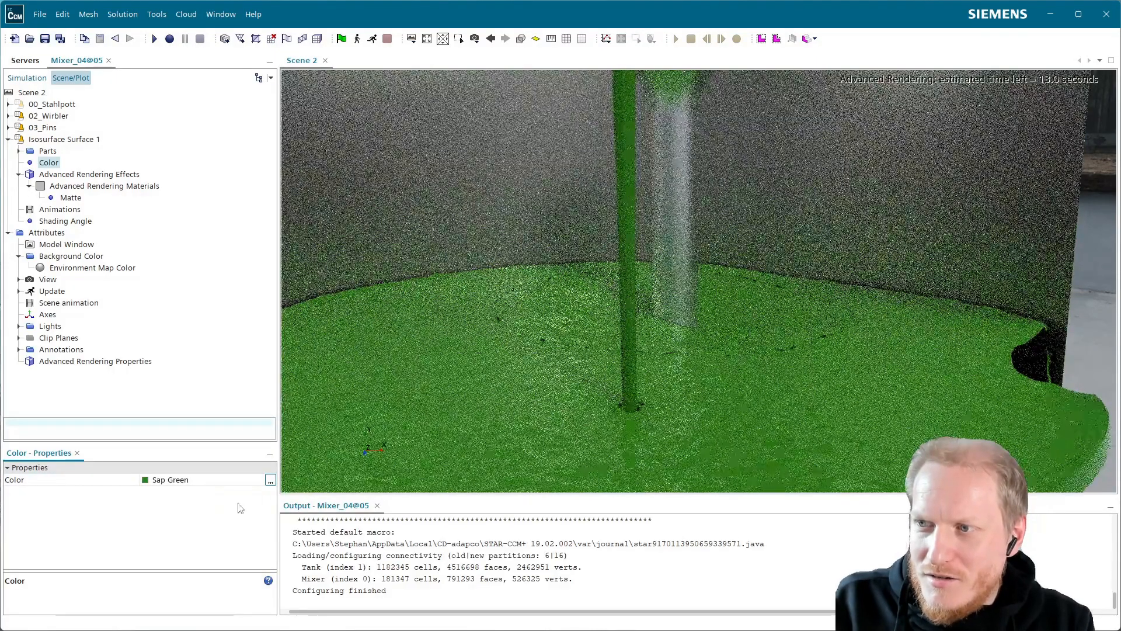
pyautogui.click(187, 486)
pyautogui.click(172, 555)
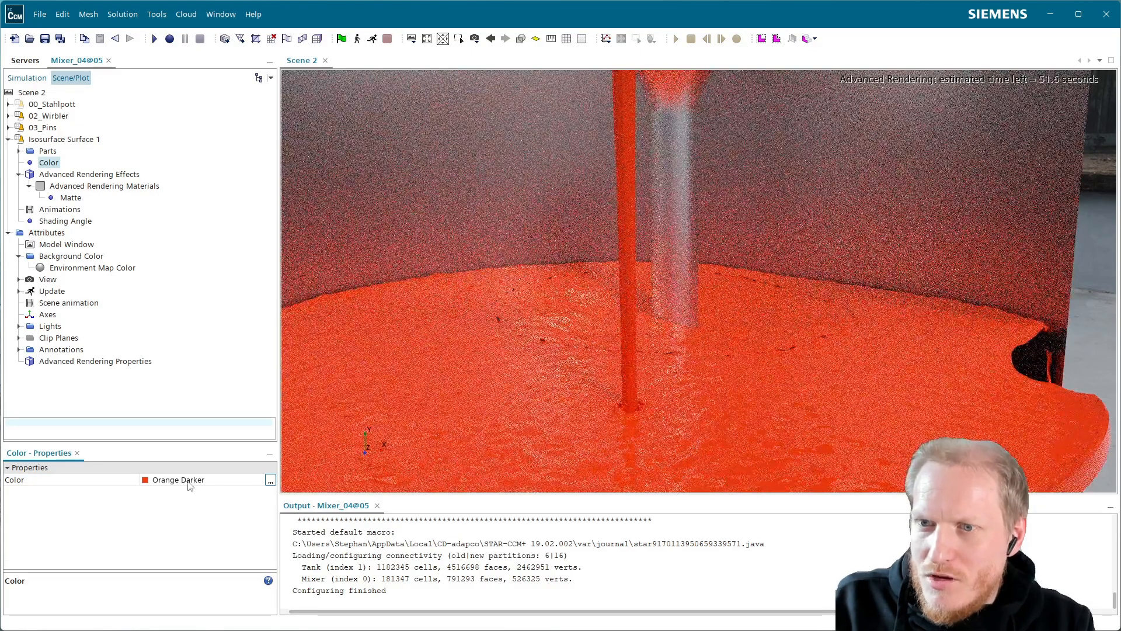
# Set the constant color of the liquid isosurface to Cobalt Violet Deep.
pyautogui.click(189, 485)
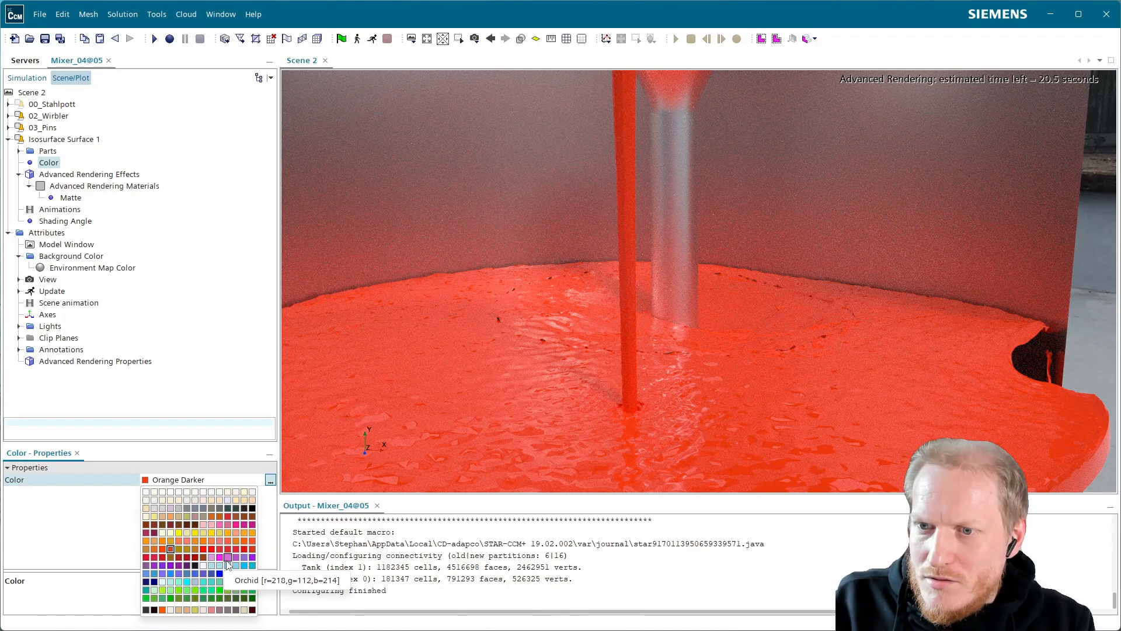
pyautogui.click(187, 566)
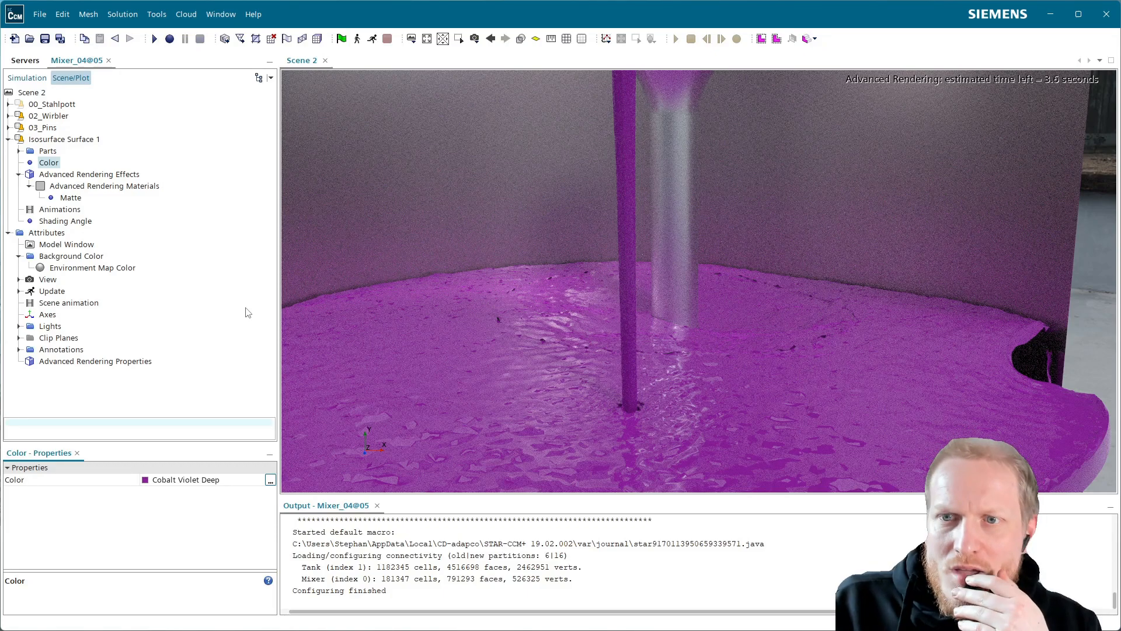
# Try Transparent as the advanced rendering material effect of the liquid isosurface and inspect the tank from further away.
pyautogui.click(94, 186)
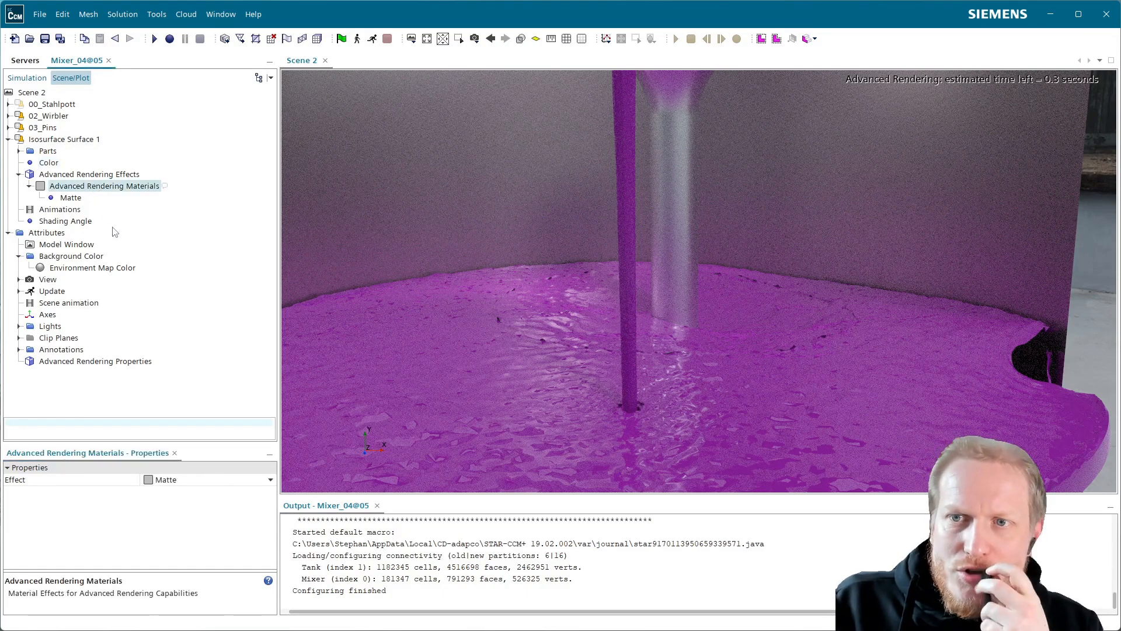
pyautogui.click(186, 479)
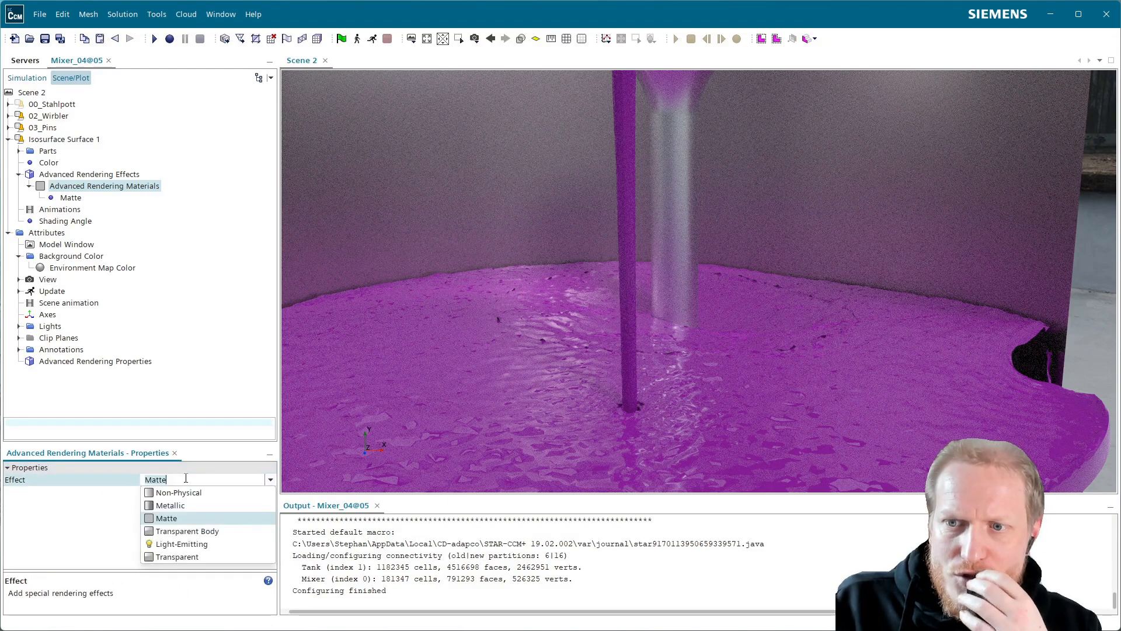
pyautogui.click(188, 557)
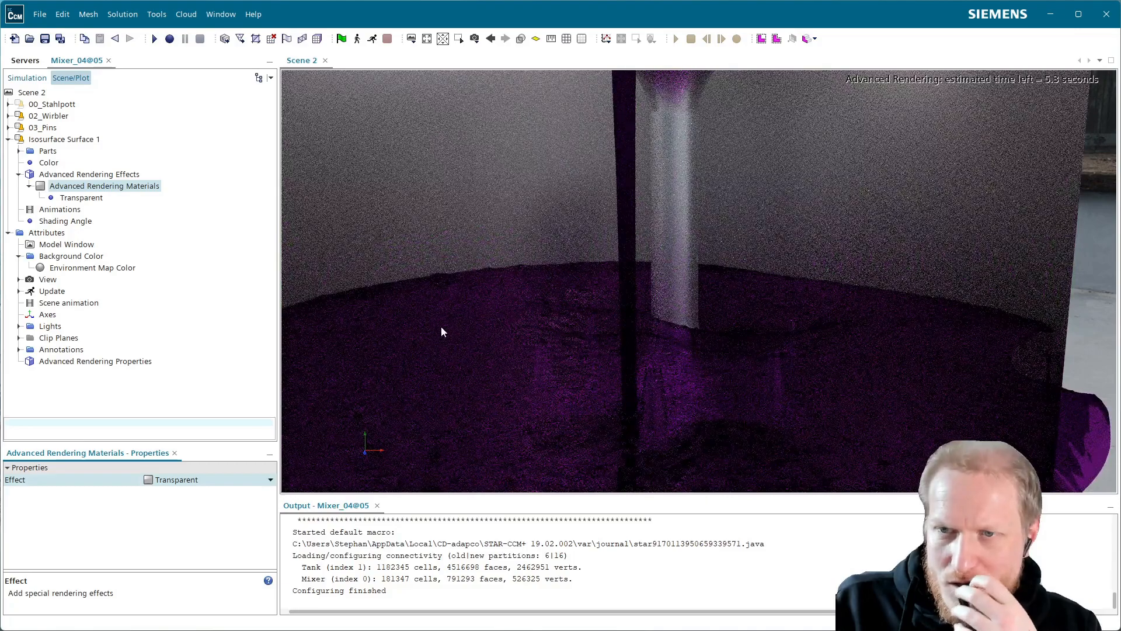
pyautogui.scroll(-2, 481, 375)
pyautogui.moveTo(492, 382); pyautogui.dragTo(650, 269)
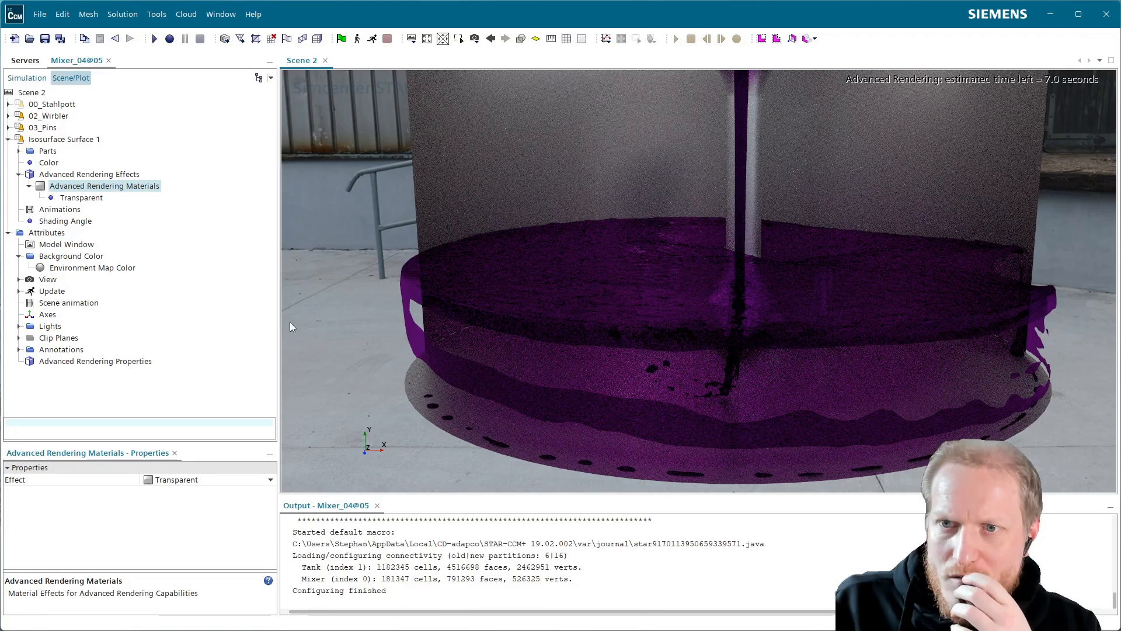
# Set the constant color of the liquid isosurface to the custom orange r=252, g=91, b=0 and check the surface from above.
pyautogui.click(50, 165)
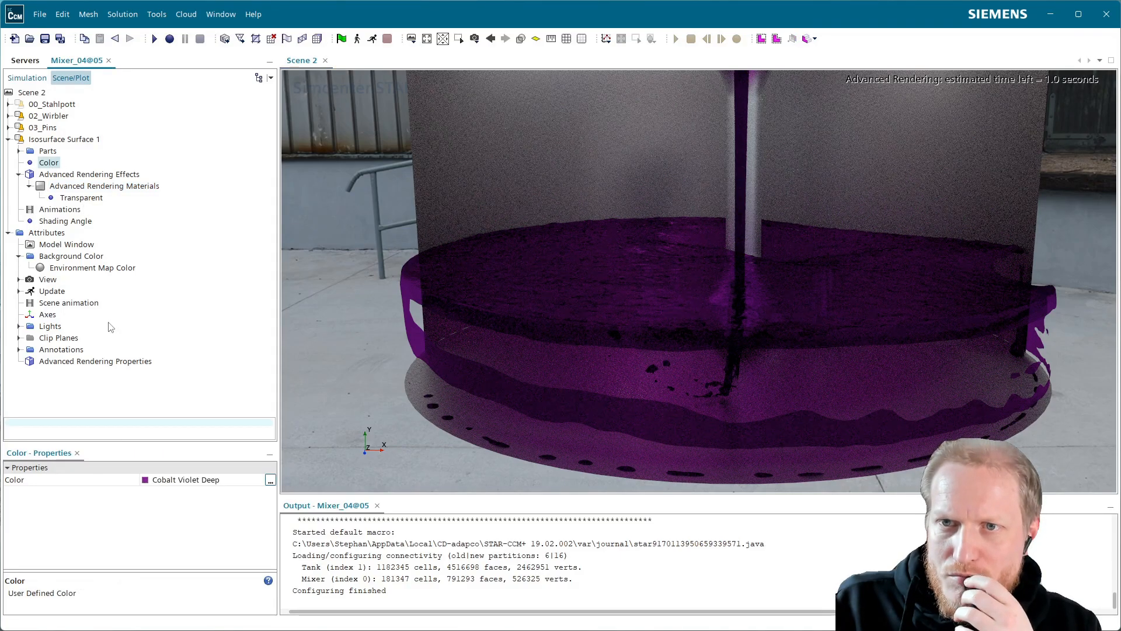
pyautogui.click(197, 479)
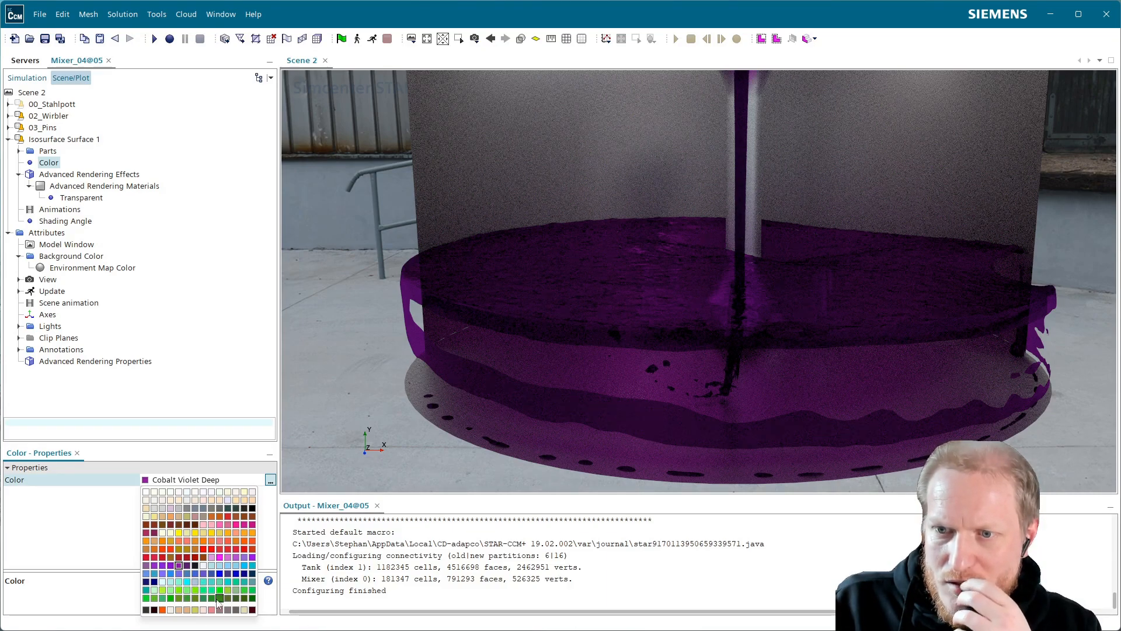
pyautogui.click(162, 610)
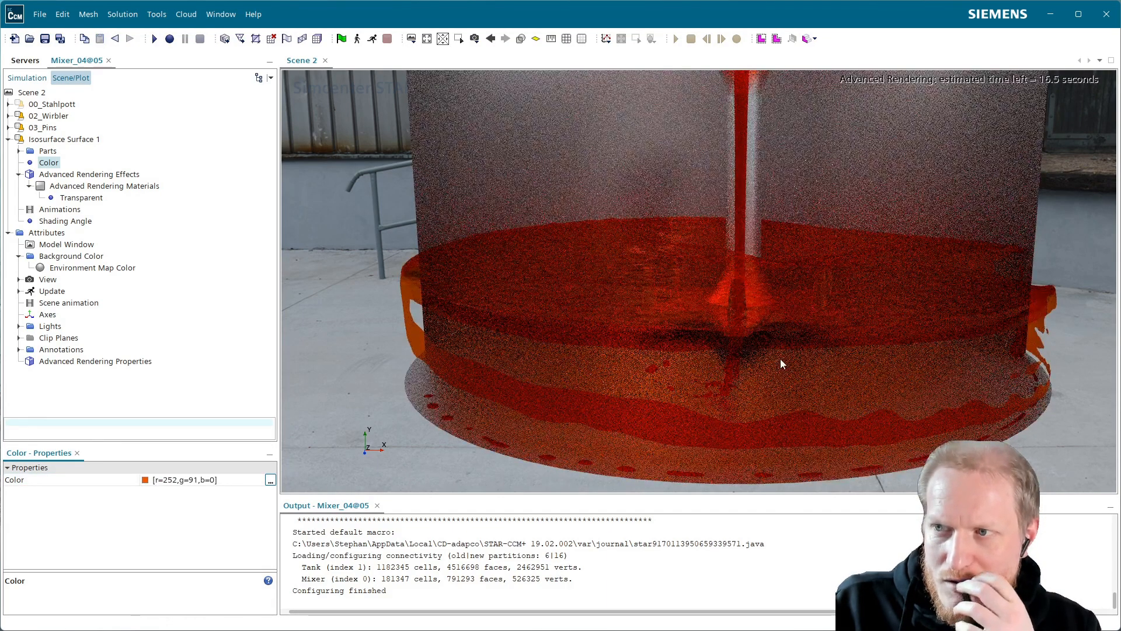
pyautogui.moveTo(741, 339); pyautogui.dragTo(719, 373)
pyautogui.moveTo(738, 261); pyautogui.dragTo(646, 309)
# Set the Transparent material's index of refraction to 1.333 and review the selected material effect of the isosurface.
pyautogui.click(83, 198)
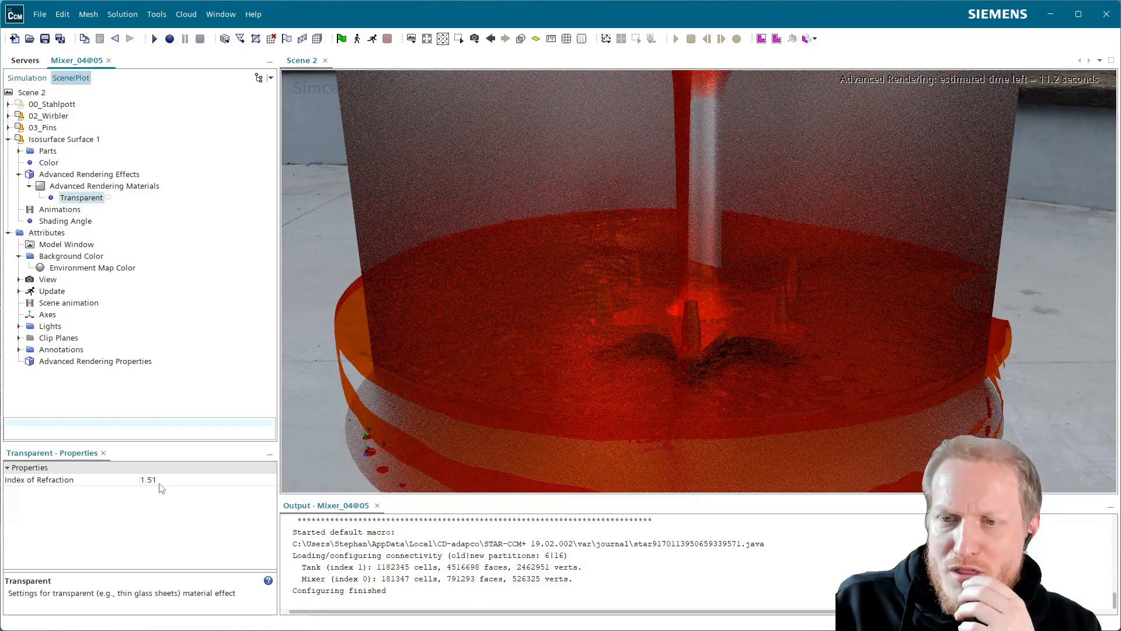
pyautogui.click(143, 479)
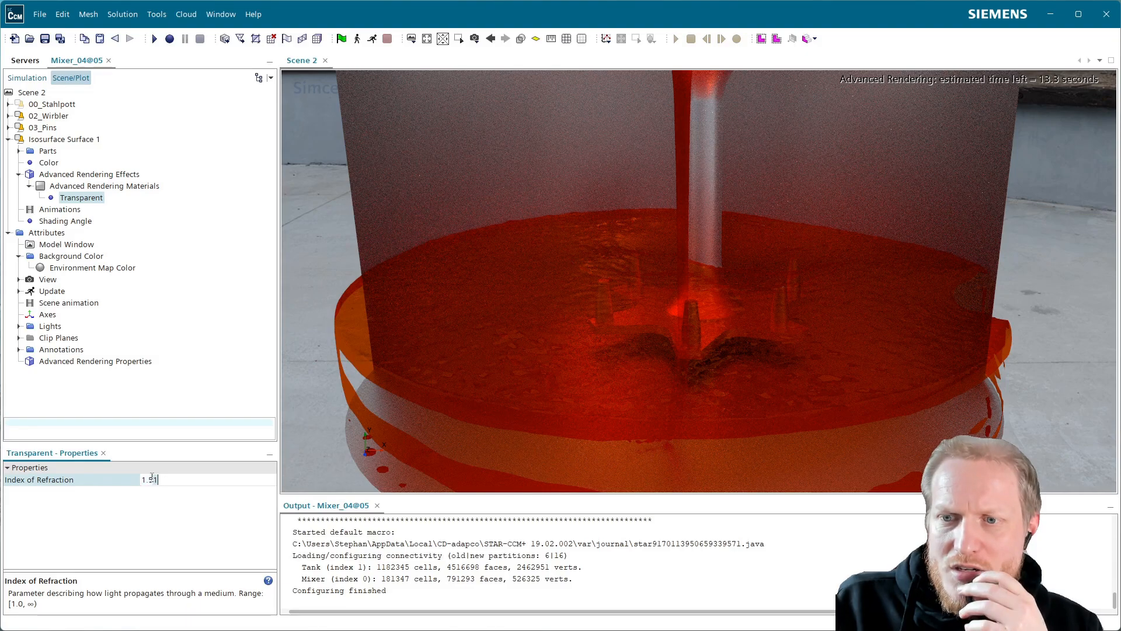
pyautogui.press('BackSpace')
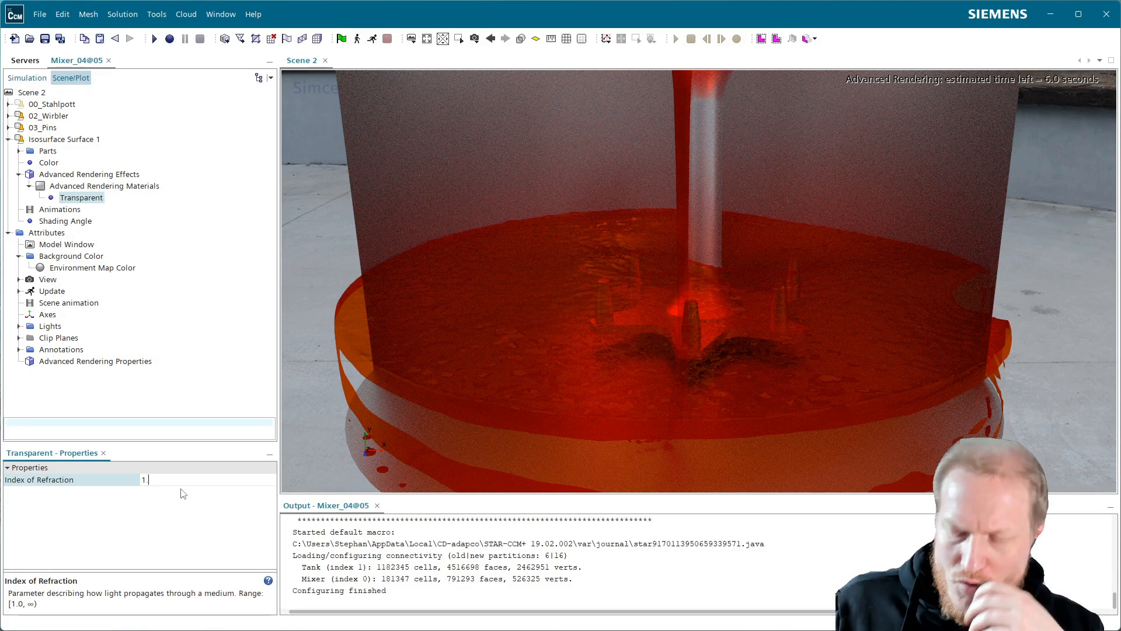
pyautogui.write('33')
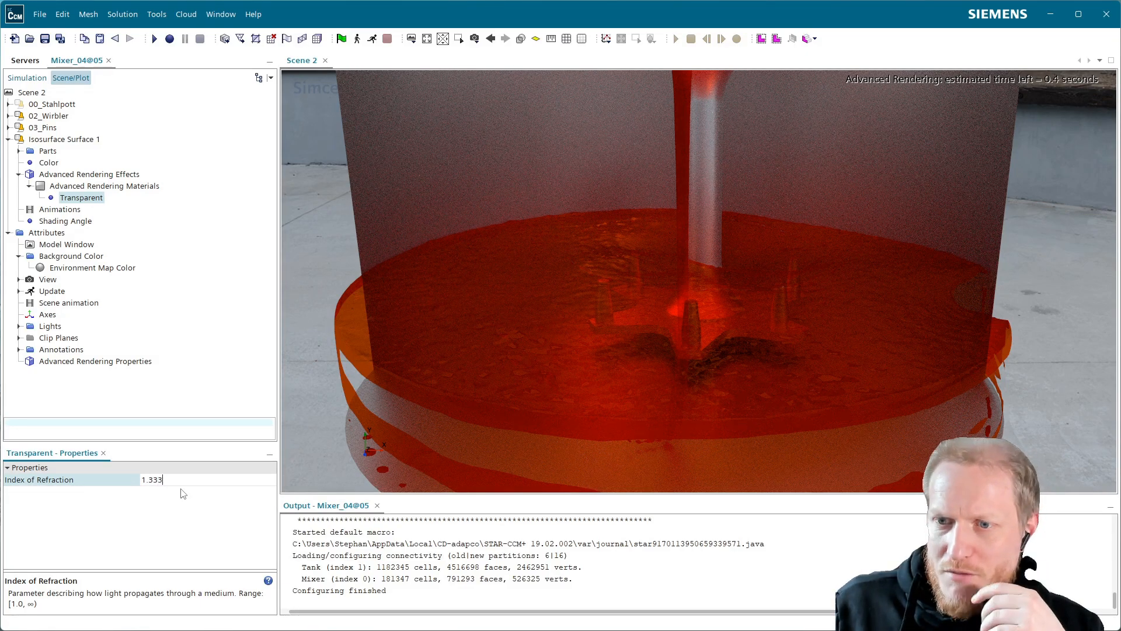
pyautogui.write('3')
pyautogui.press('Return')
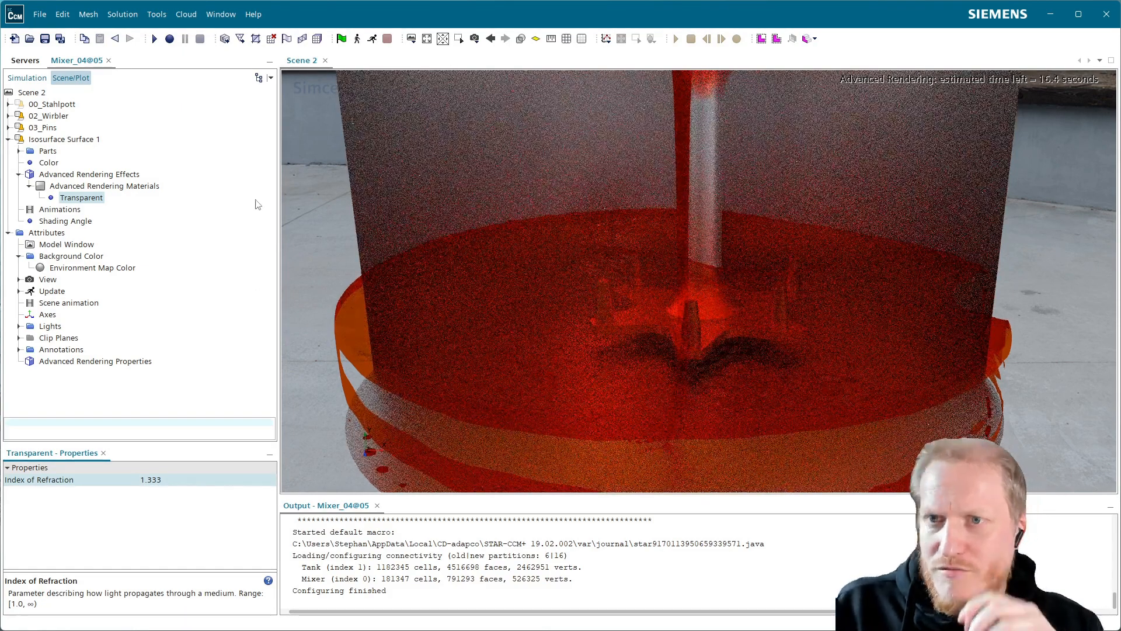
pyautogui.click(64, 198)
pyautogui.click(85, 187)
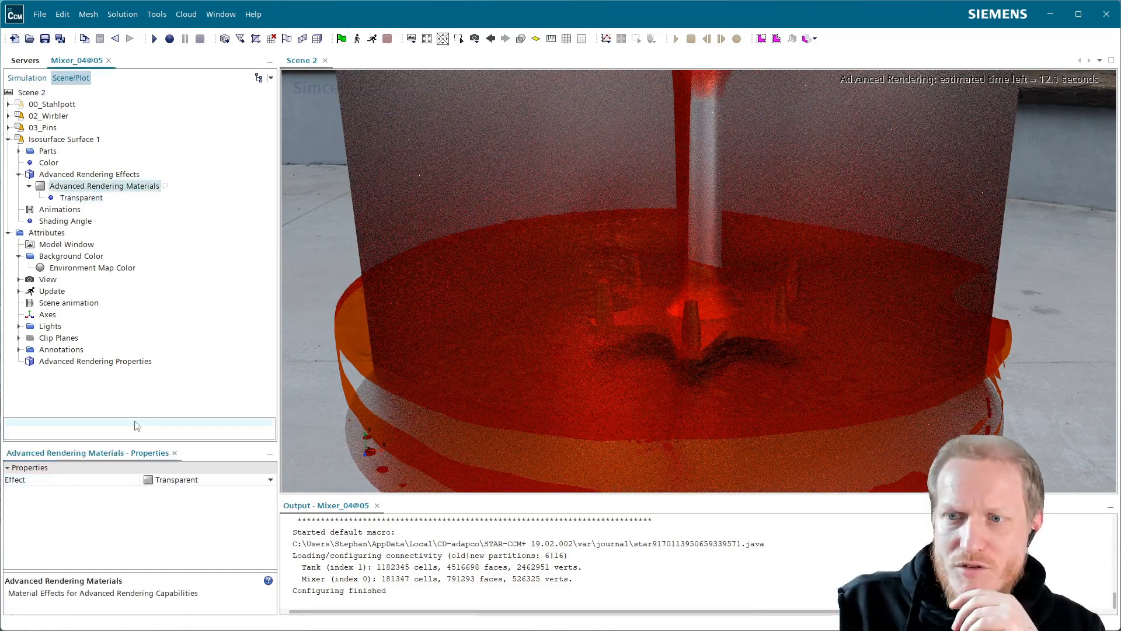
pyautogui.click(203, 485)
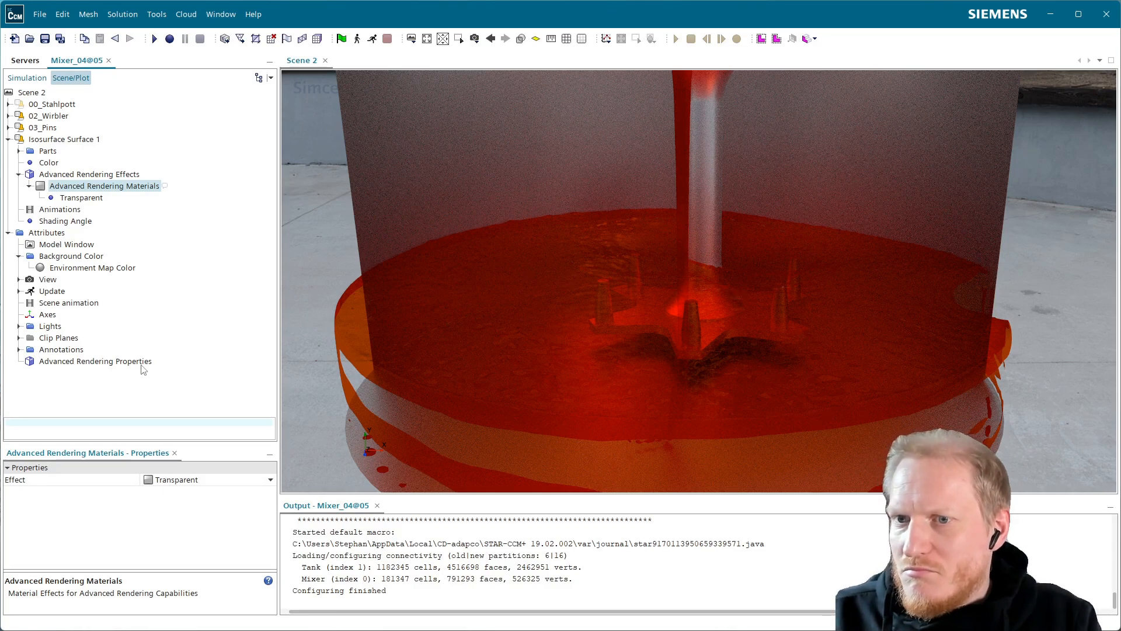
# Set the scene's advanced rendering quality to 0.5 and its noise reduction to 0.5.
pyautogui.click(96, 362)
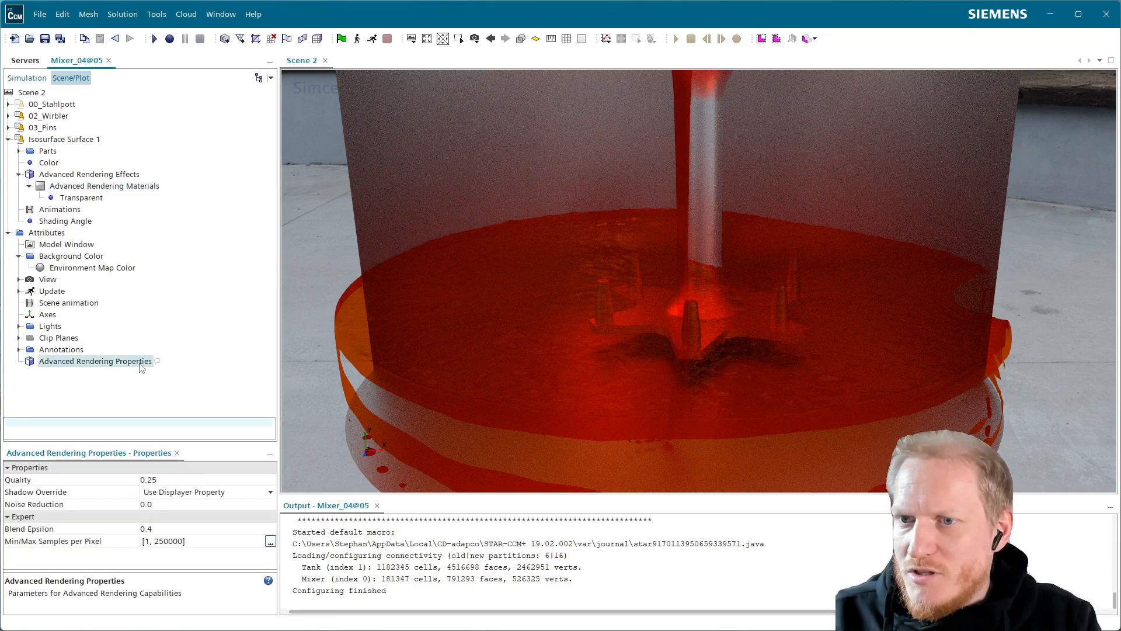
pyautogui.click(181, 541)
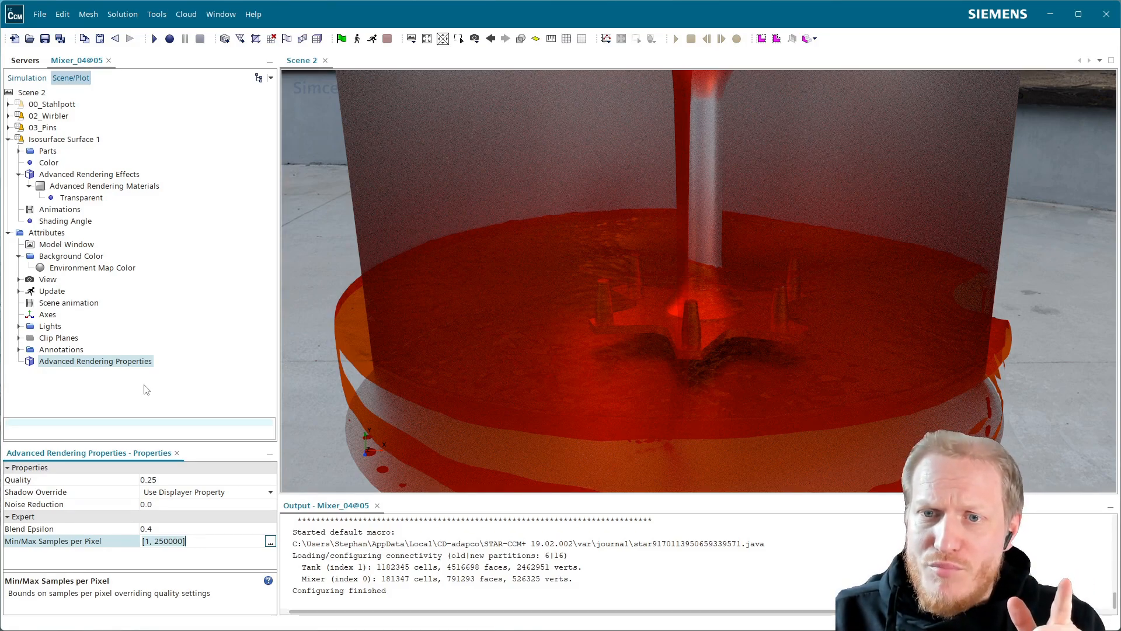
pyautogui.click(176, 480)
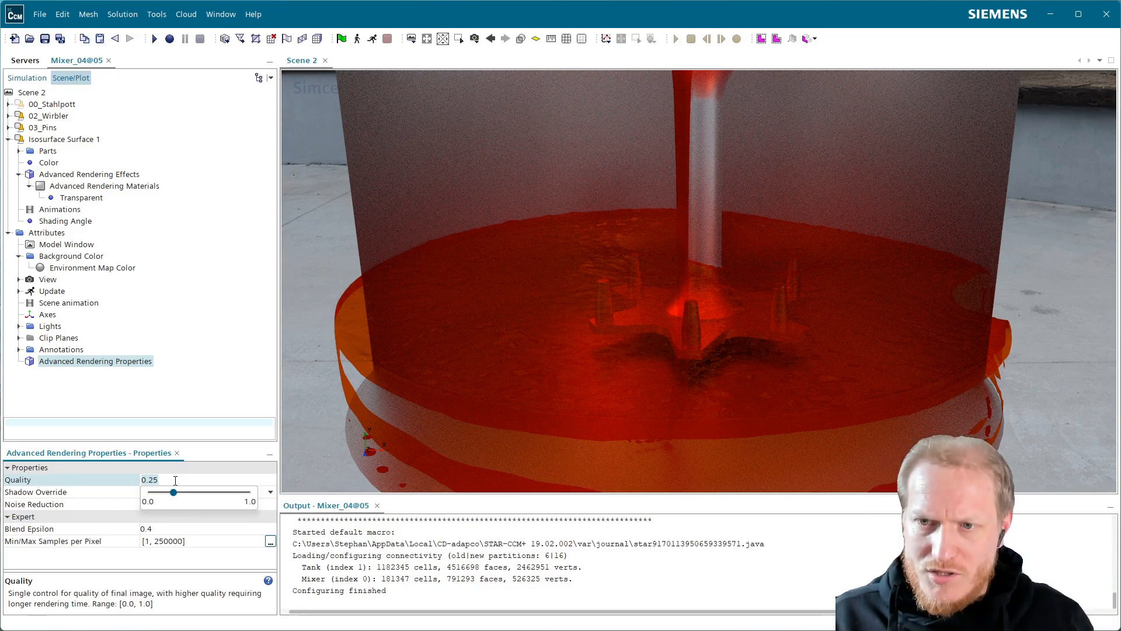
pyautogui.press('BackSpace')
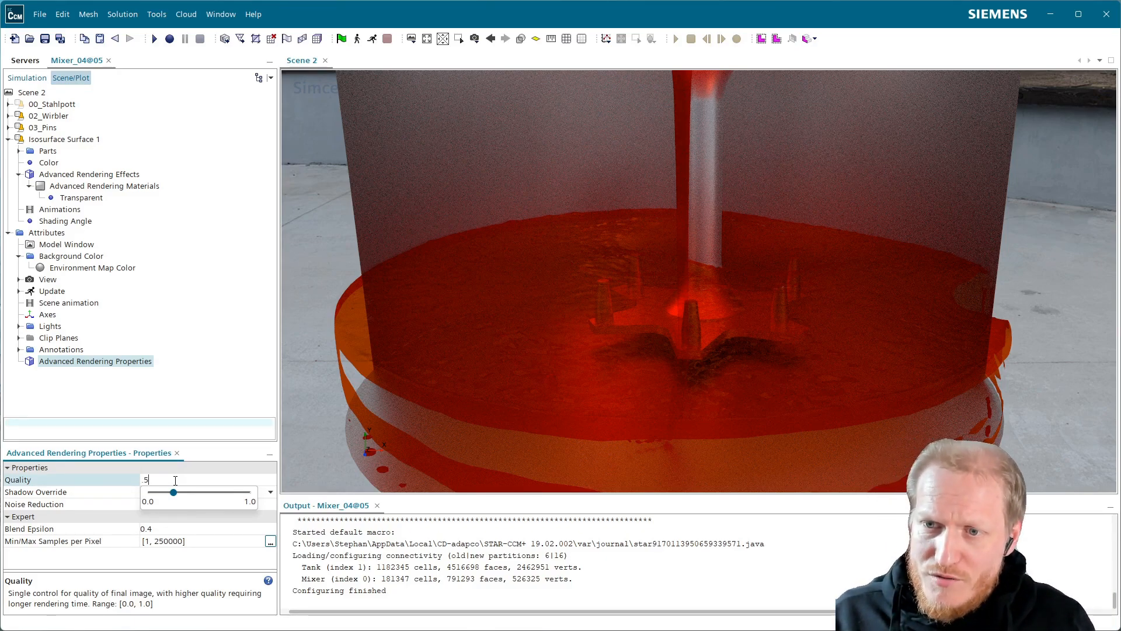
pyautogui.write('.5')
pyautogui.press('Return')
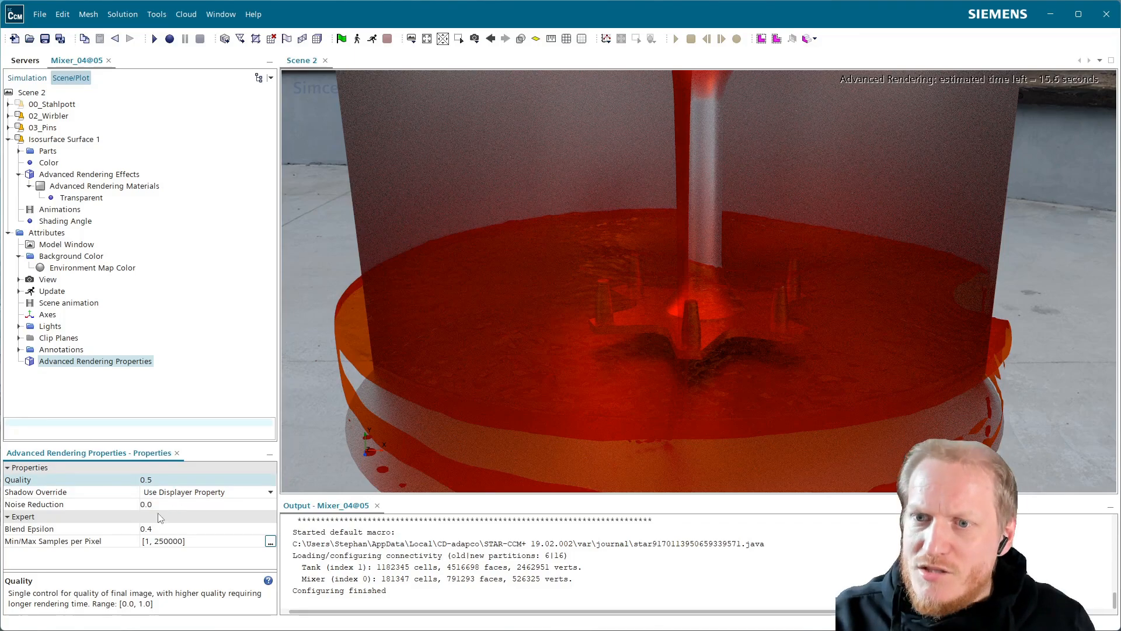
pyautogui.click(161, 505)
pyautogui.press('BackSpace')
pyautogui.write('.5')
pyautogui.press('Return')
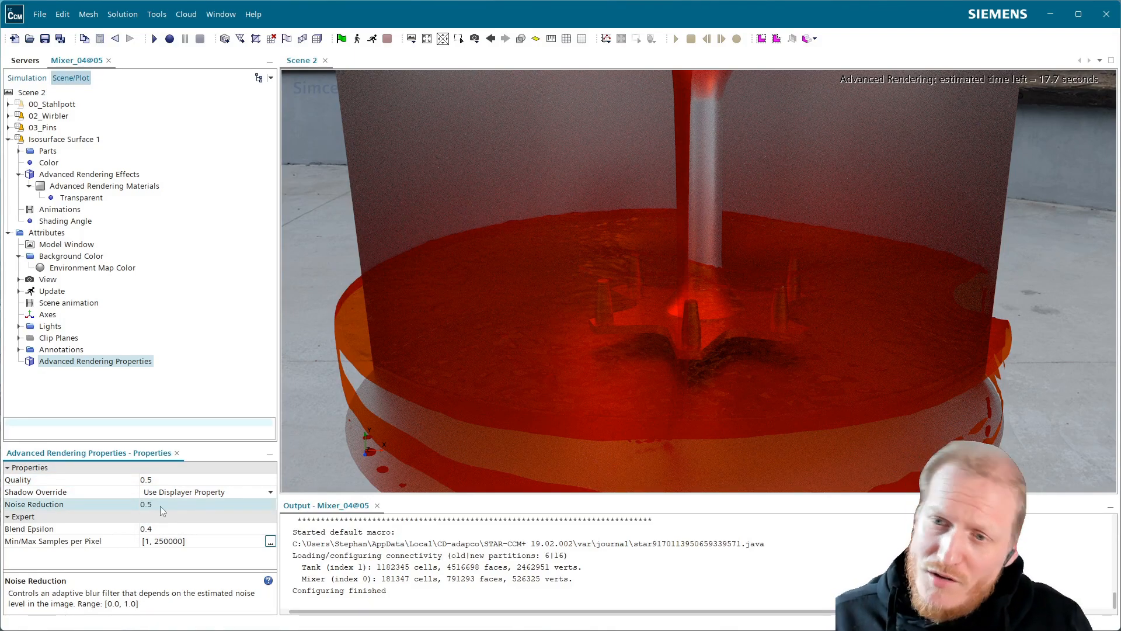
# Limit the advanced rendering samples per pixel to a minimum of 1 and a maximum of 400.
pyautogui.click(177, 542)
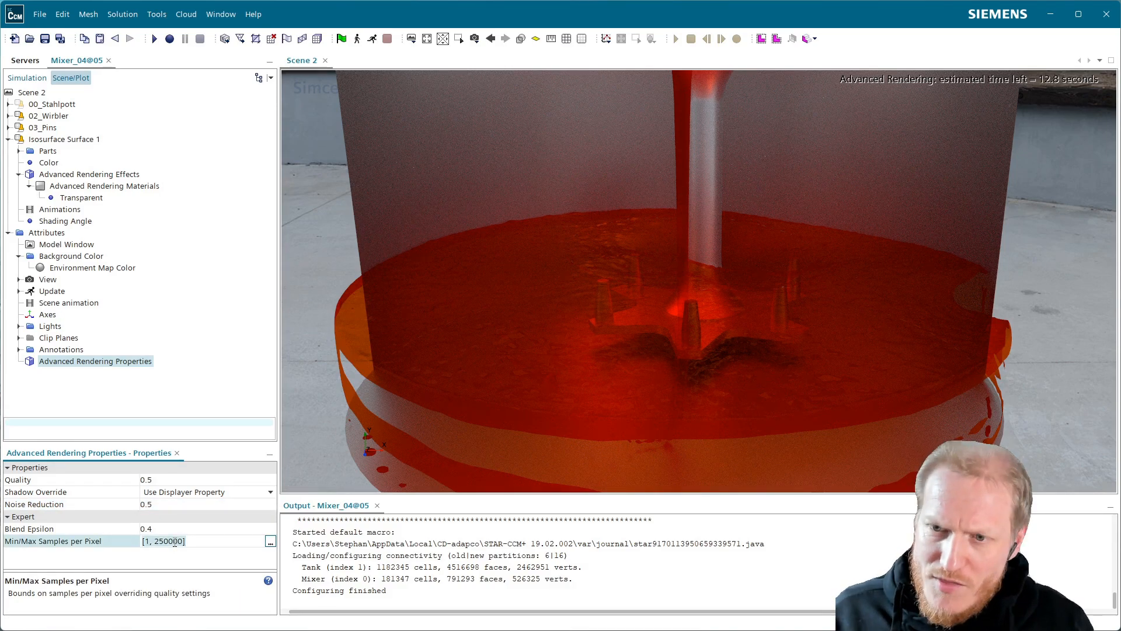
pyautogui.hotkey('ctrl', 'a')
pyautogui.write('1, 400')
pyautogui.press('Return')
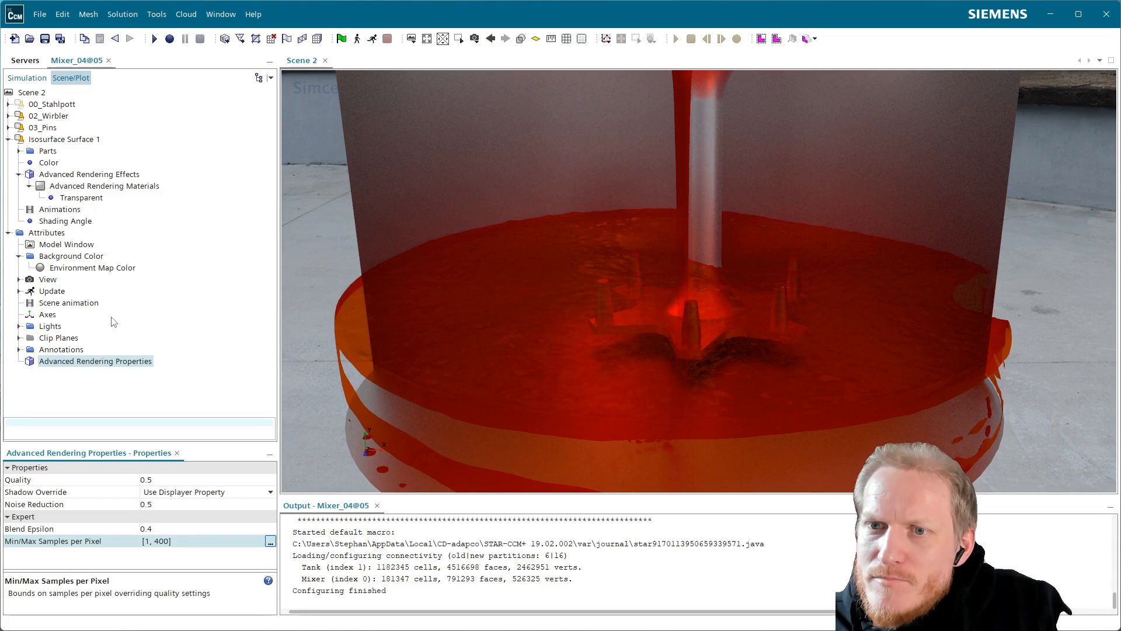
# Change the advanced rendering material effect of the liquid isosurface to Transparent Body.
pyautogui.click(105, 186)
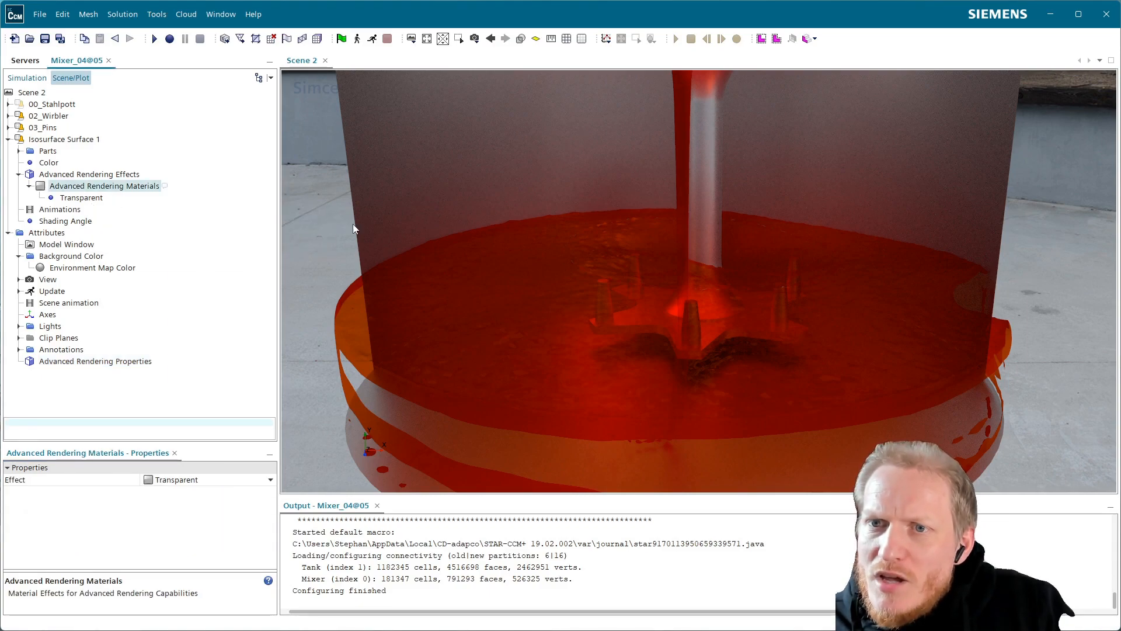
pyautogui.click(97, 196)
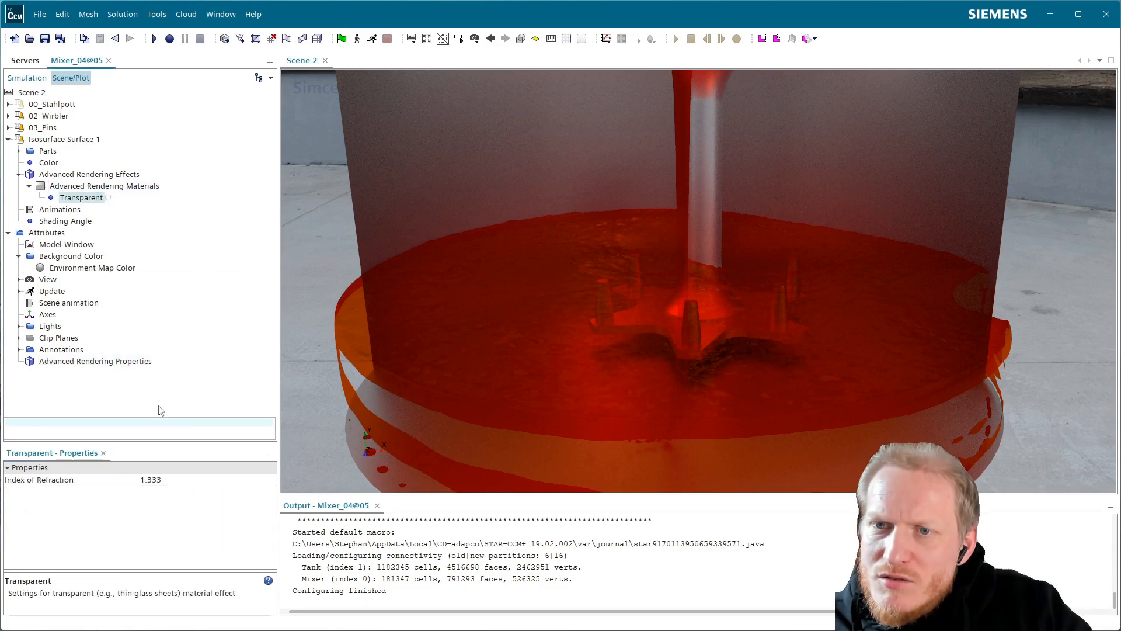
pyautogui.click(108, 189)
pyautogui.click(186, 481)
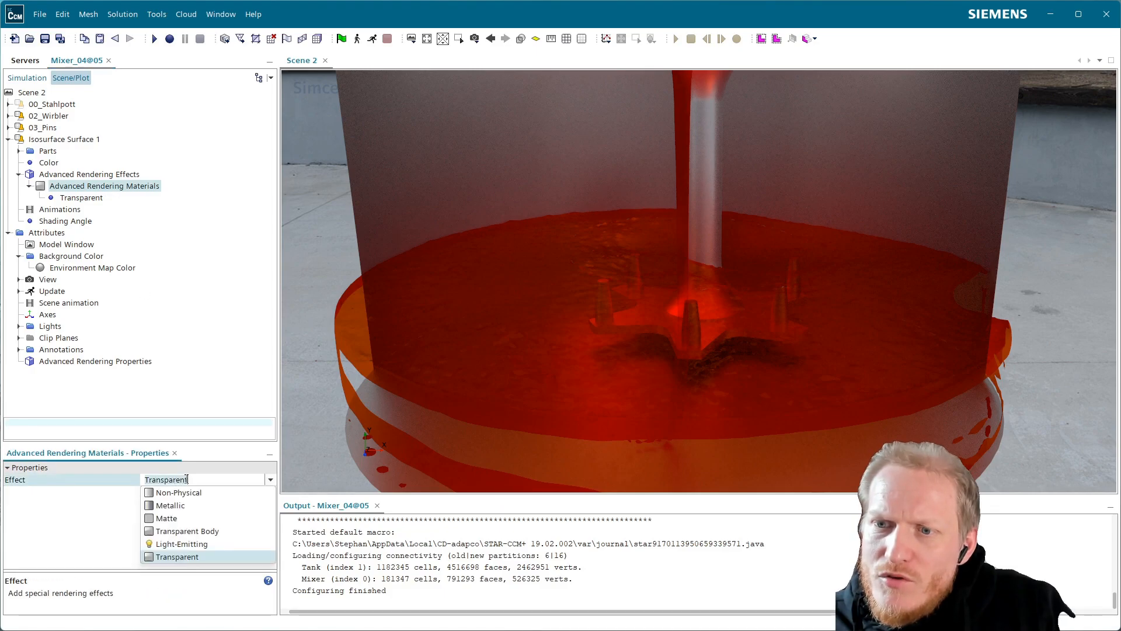
pyautogui.click(192, 531)
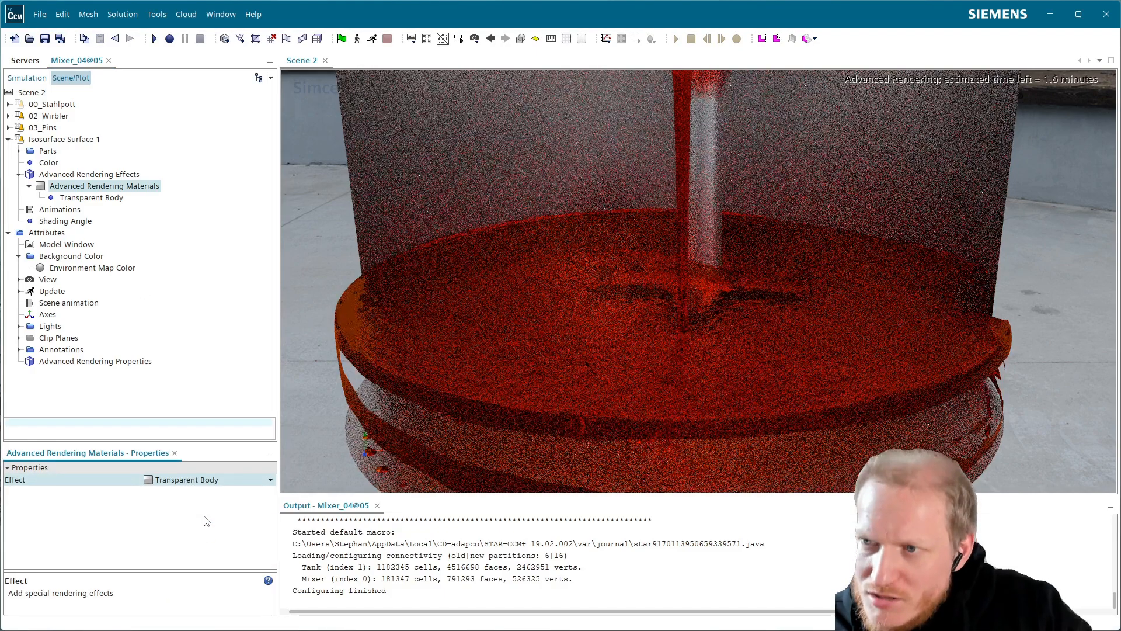
# Set the index of refraction of the isosurface's Transparent Body material to 1.333.
pyautogui.click(101, 201)
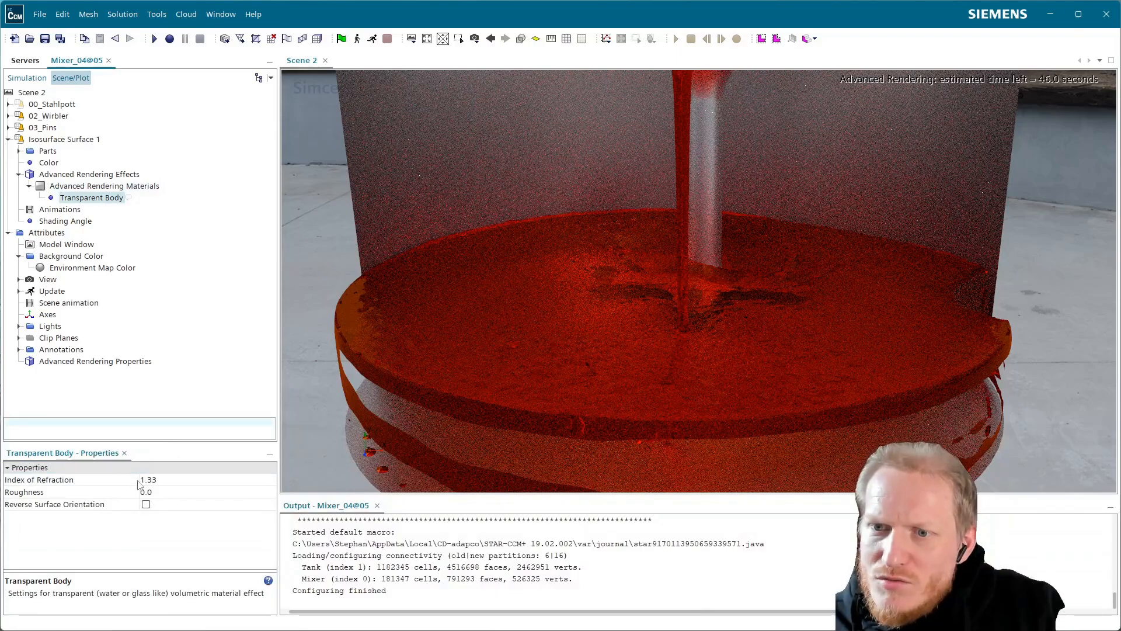
pyautogui.click(162, 480)
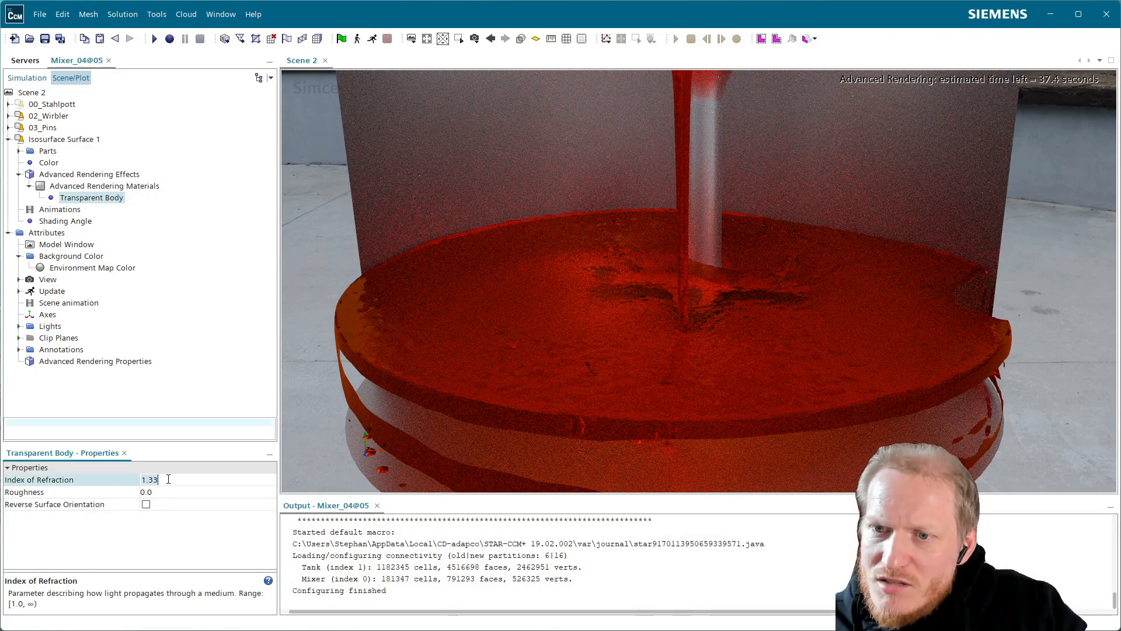
pyautogui.write('1.333')
pyautogui.press('Return')
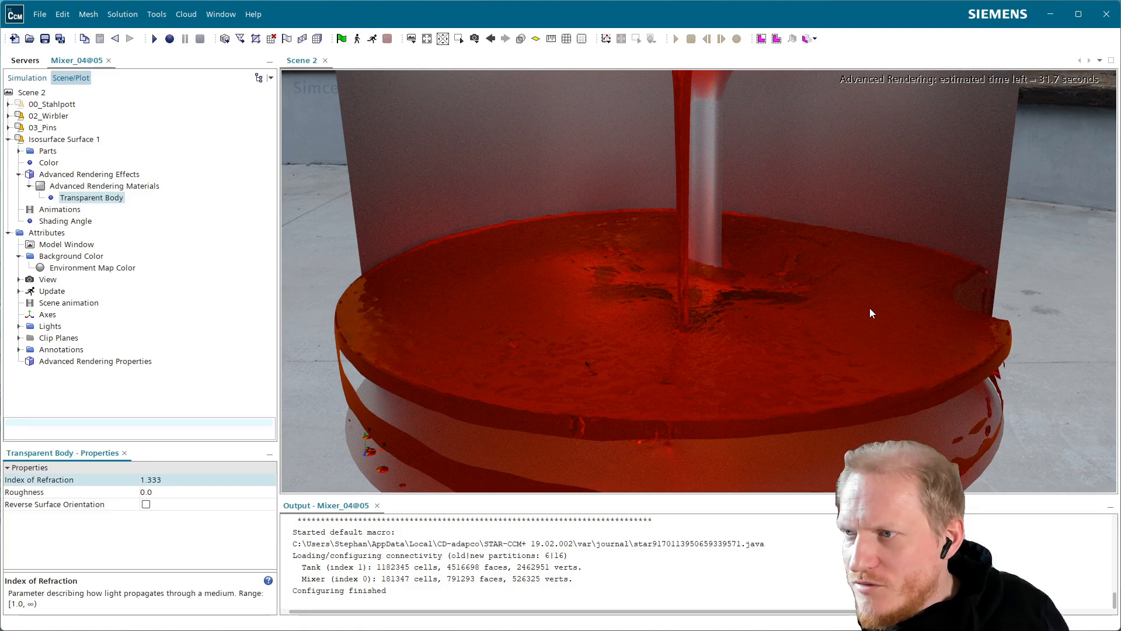
# Set the roughness of the isosurface's Transparent Body material to 0.1.
pyautogui.click(164, 492)
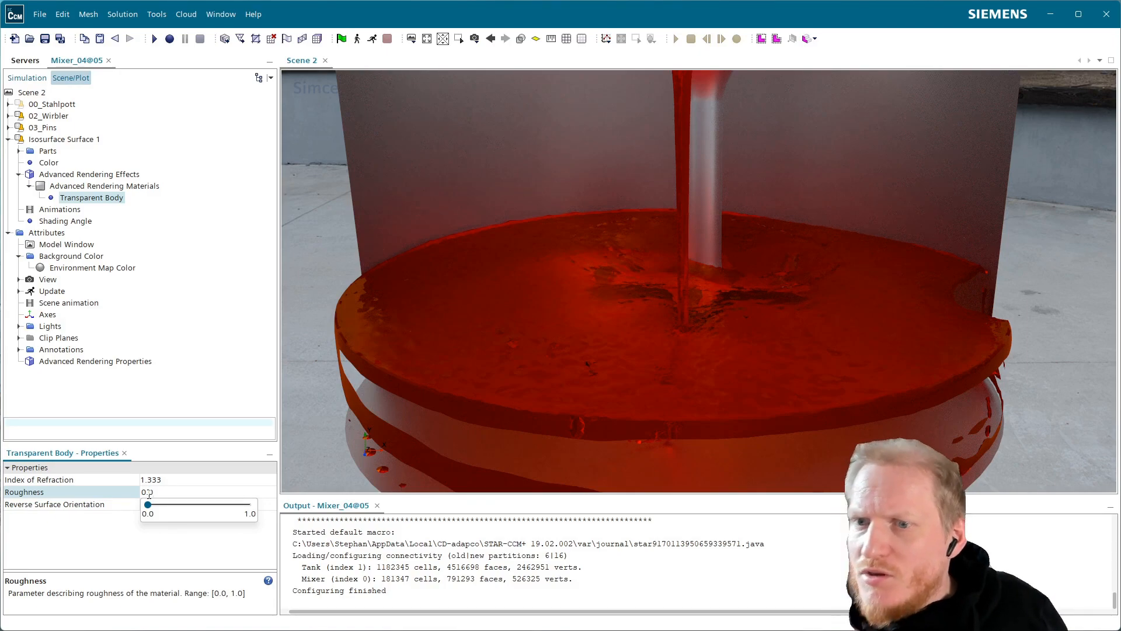
pyautogui.click(76, 187)
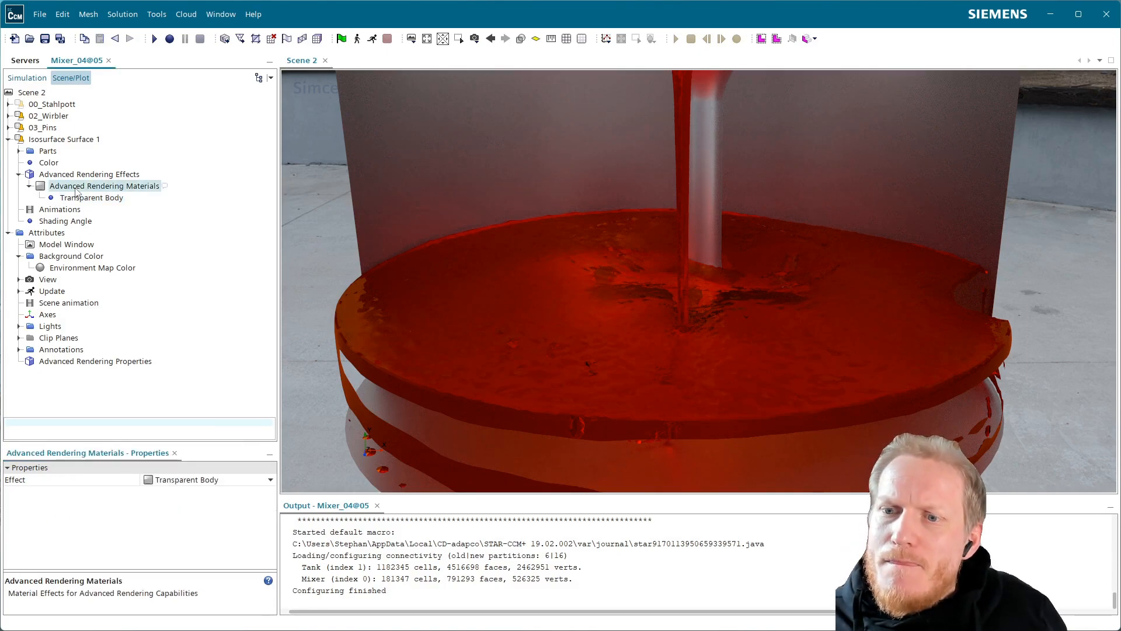
pyautogui.click(92, 199)
pyautogui.click(167, 481)
pyautogui.click(167, 492)
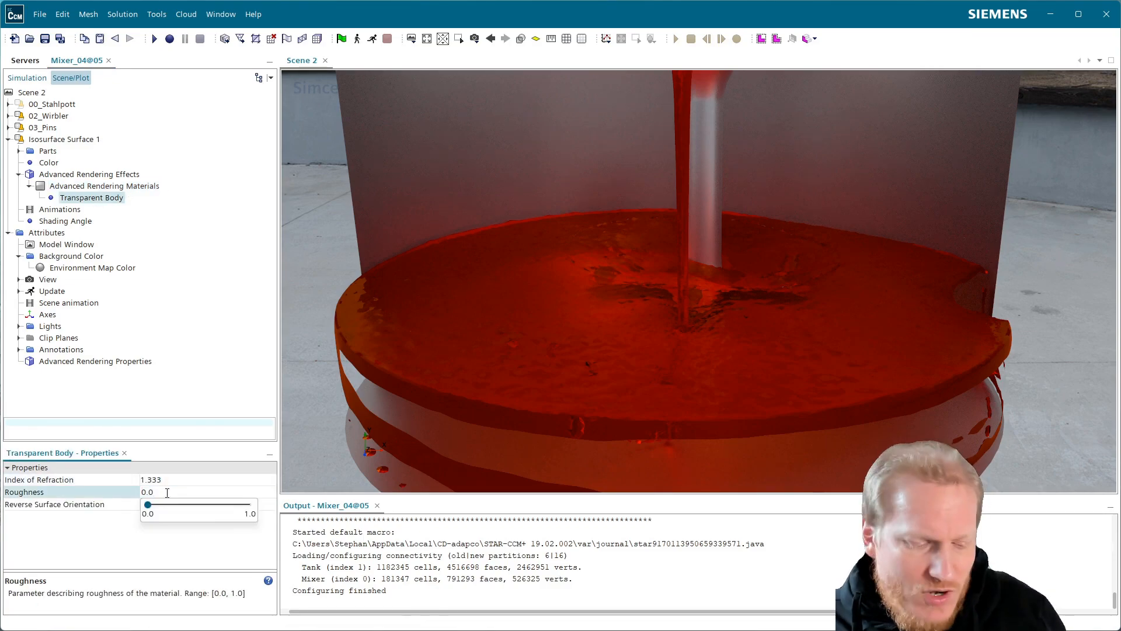
pyautogui.press('Return')
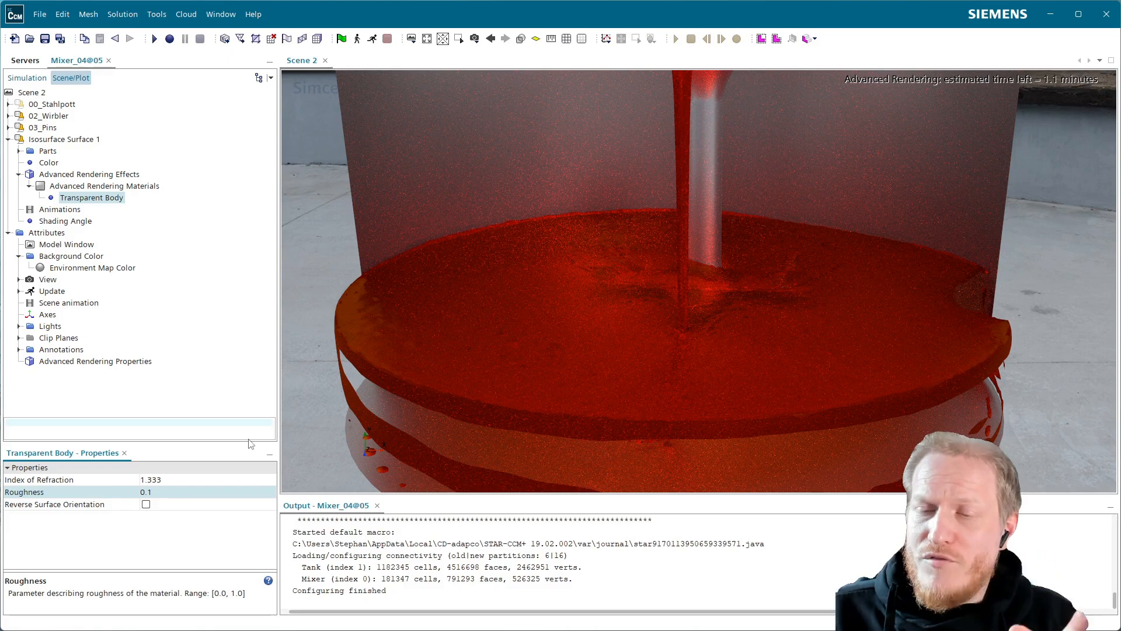
# Set the roughness of the isosurface's Transparent Body material to 0.
pyautogui.click(167, 494)
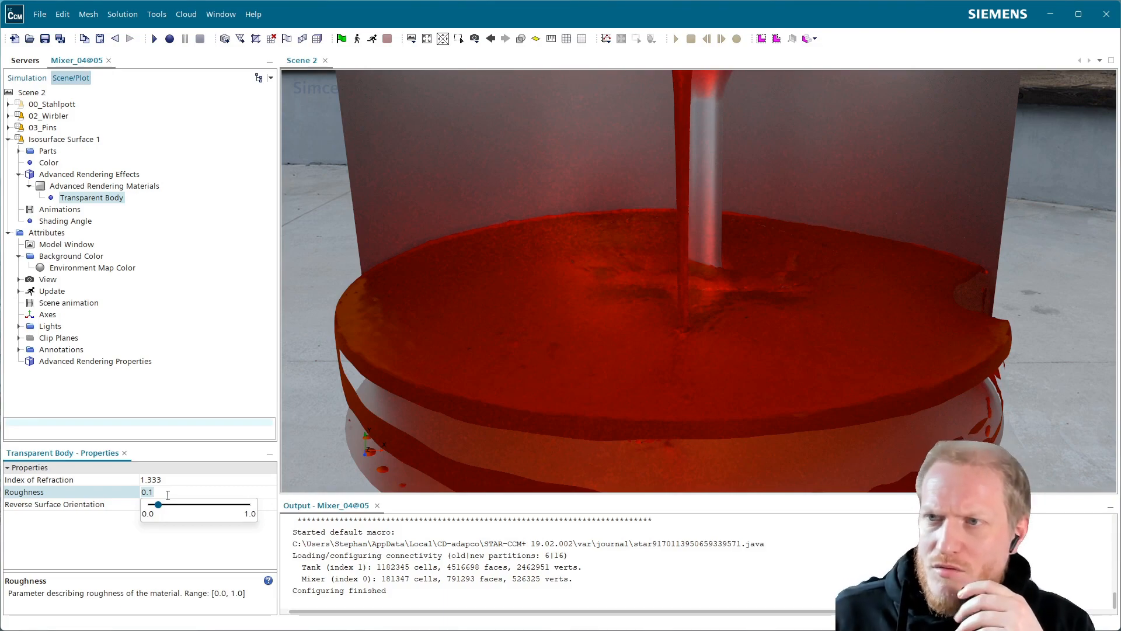
pyautogui.press('BackSpace')
pyautogui.press('BackSpace')
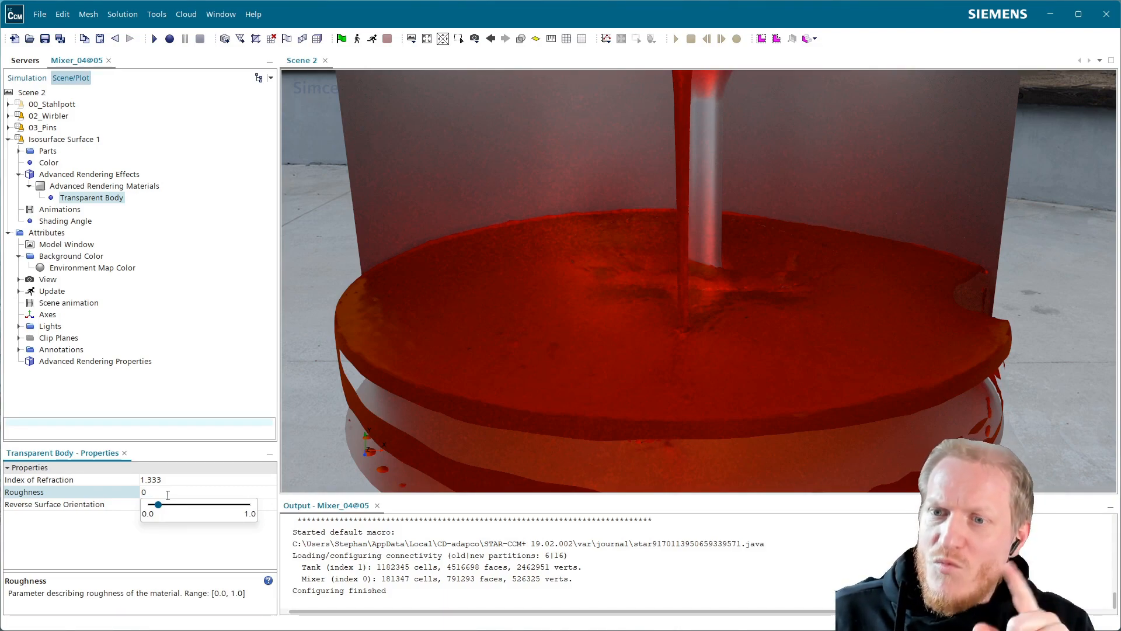
pyautogui.press('Return')
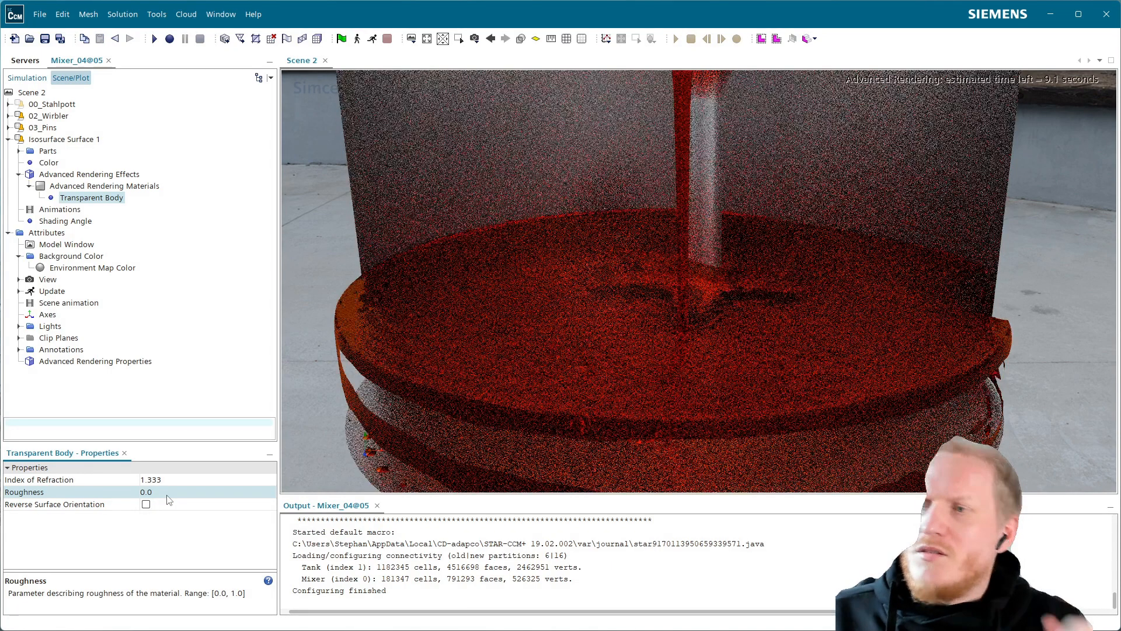
# Change the advanced rendering material effect of the liquid isosurface to Matte.
pyautogui.click(53, 163)
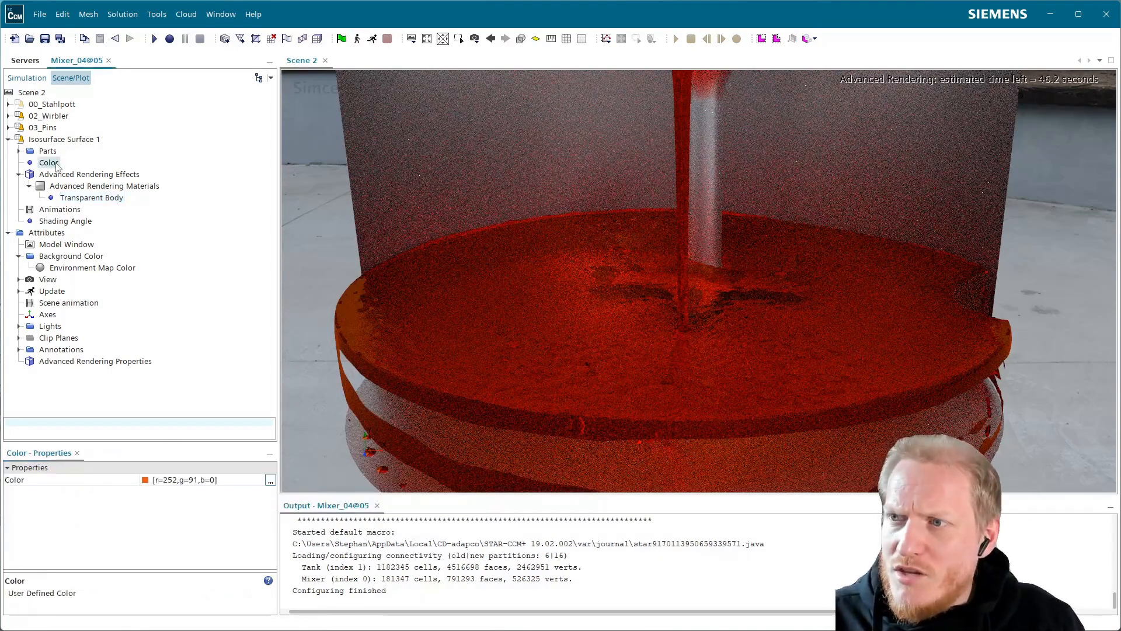
pyautogui.click(103, 186)
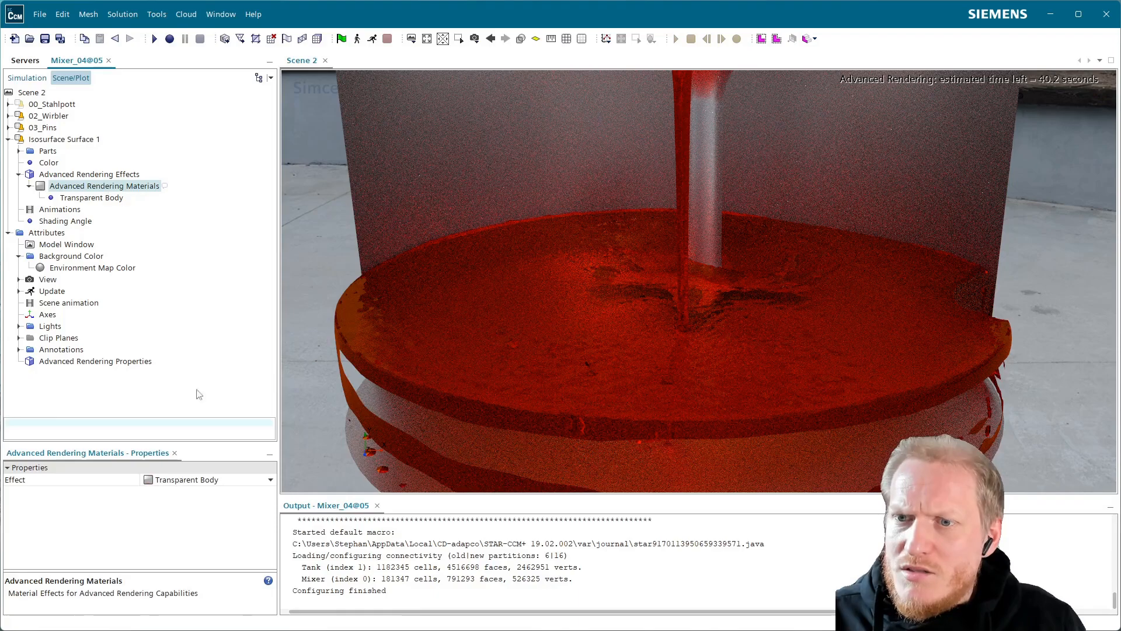
pyautogui.click(212, 481)
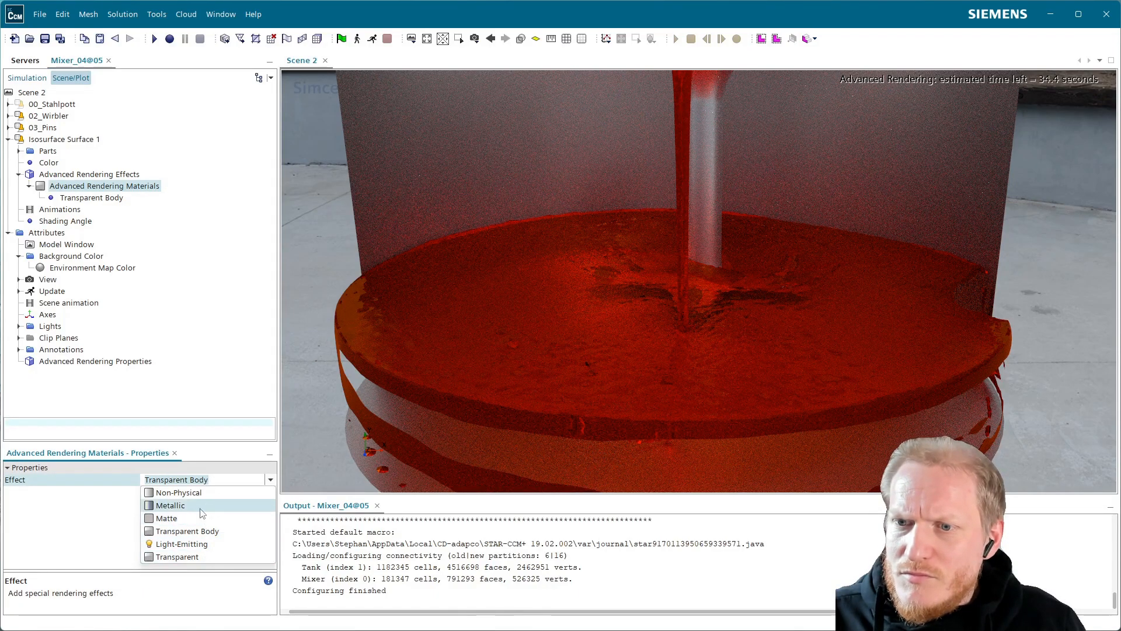
pyautogui.click(196, 519)
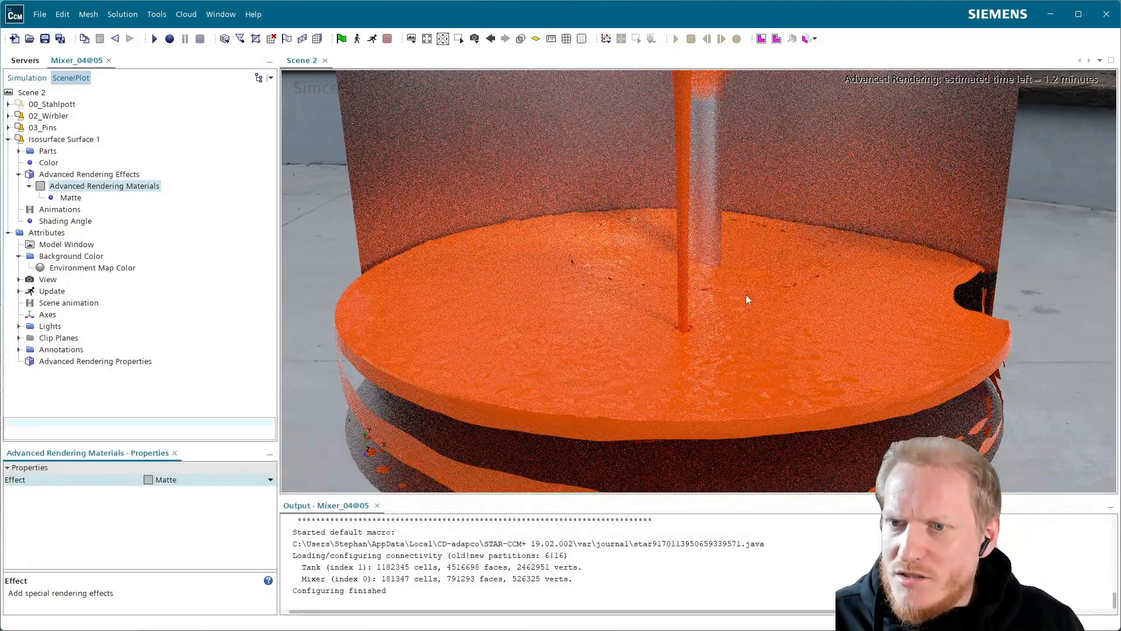
pyautogui.moveTo(743, 313); pyautogui.dragTo(747, 329)
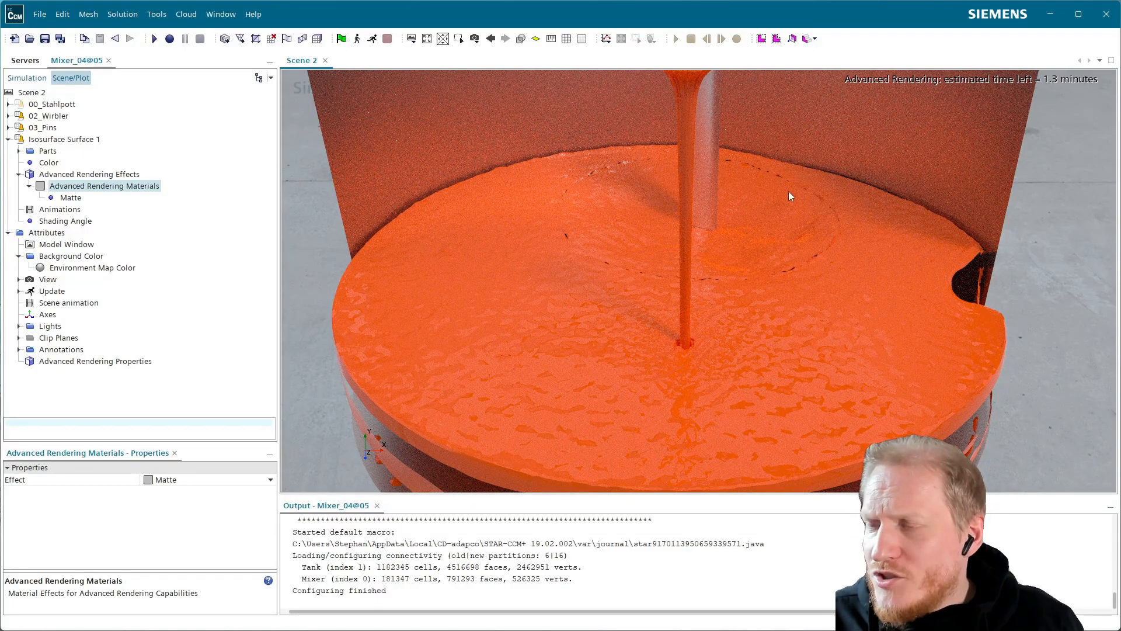
# Turn off advanced rendering for Scene 2 and inspect the liquid surface around the mixer shaft up close.
pyautogui.click(42, 80)
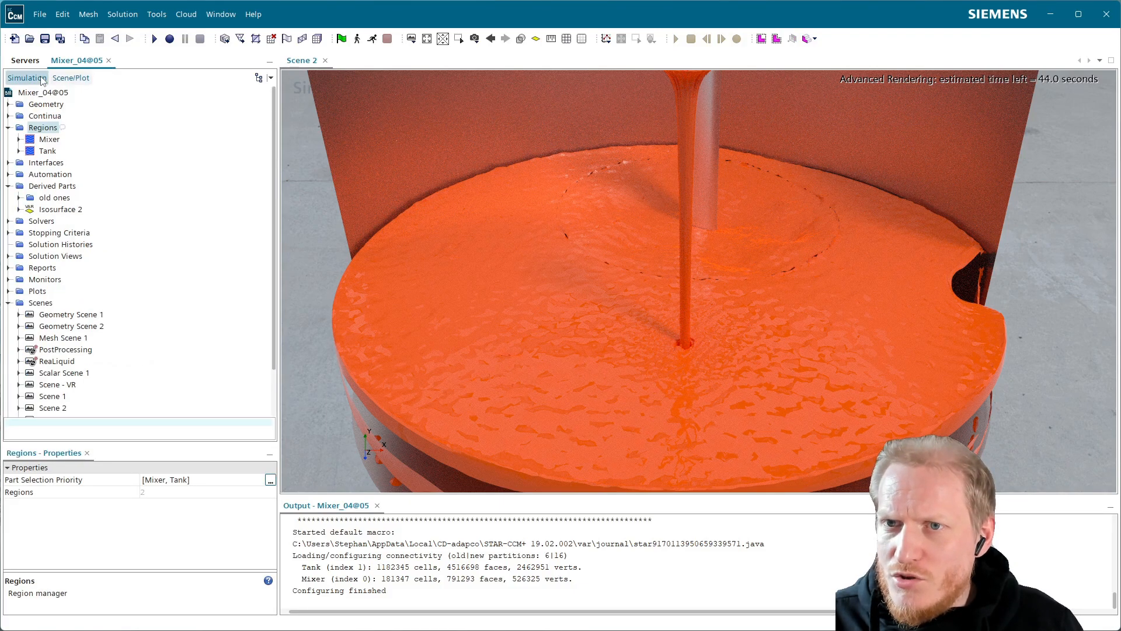
pyautogui.click(85, 81)
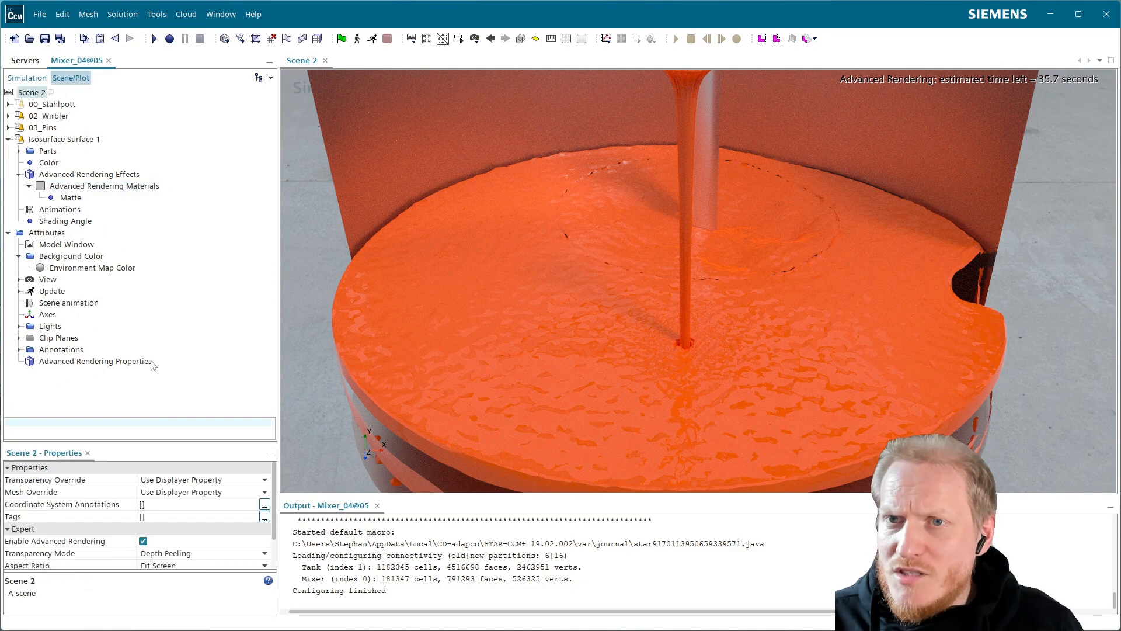
pyautogui.click(143, 541)
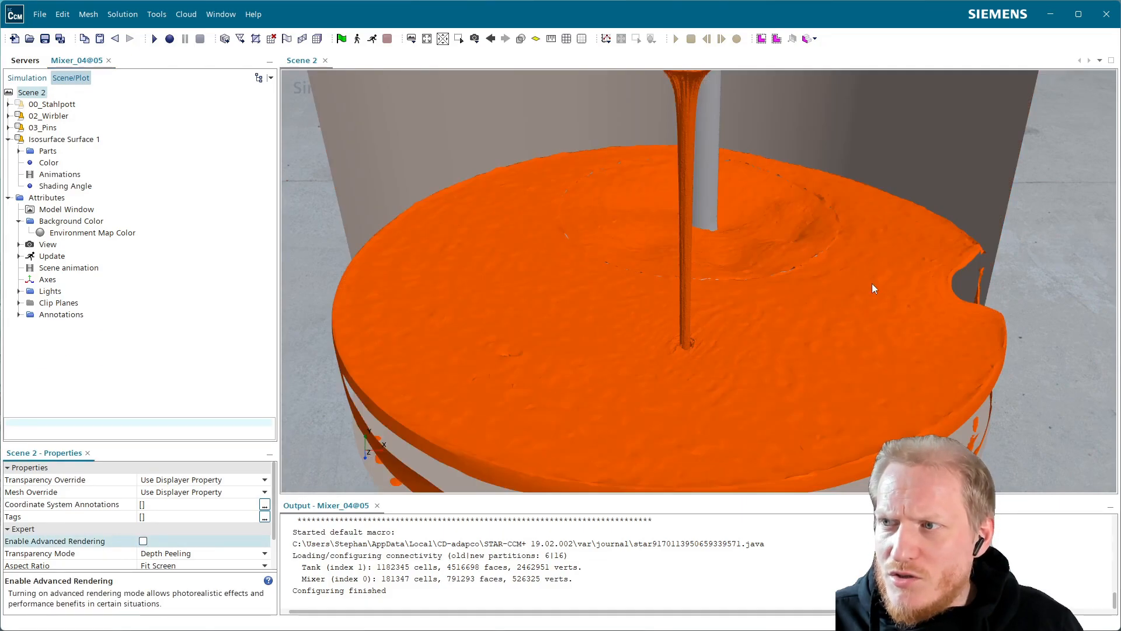
pyautogui.moveTo(790, 269); pyautogui.dragTo(645, 229)
pyautogui.scroll(5, 787, 266)
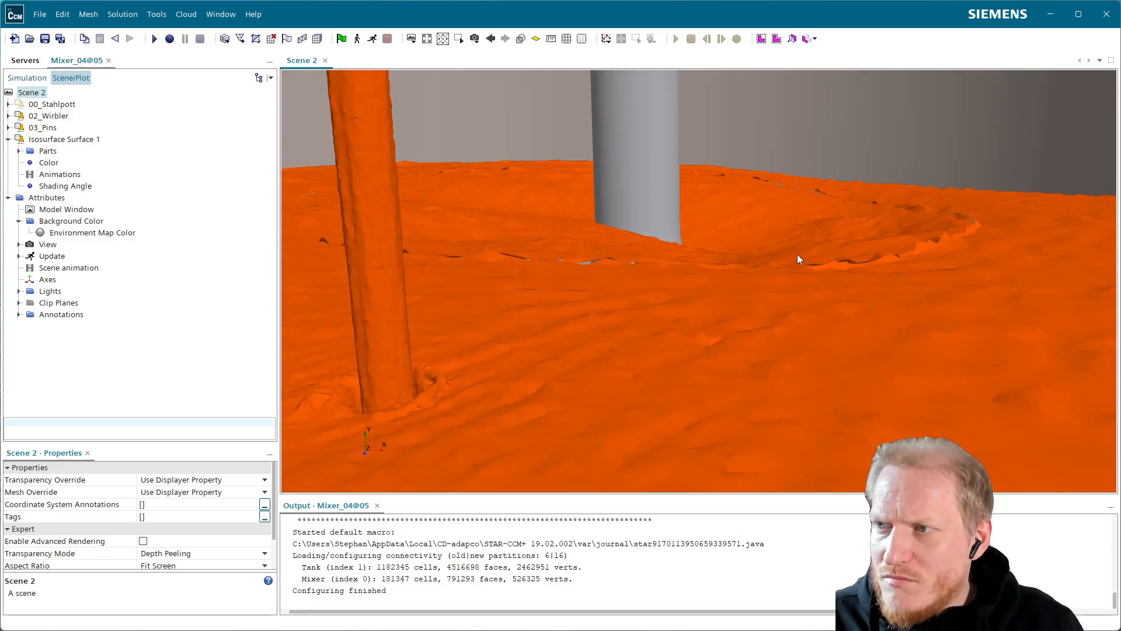
pyautogui.scroll(-2, 797, 254)
# Hide the Isosurface Surface 1 displayer in Scene 2.
pyautogui.click(27, 78)
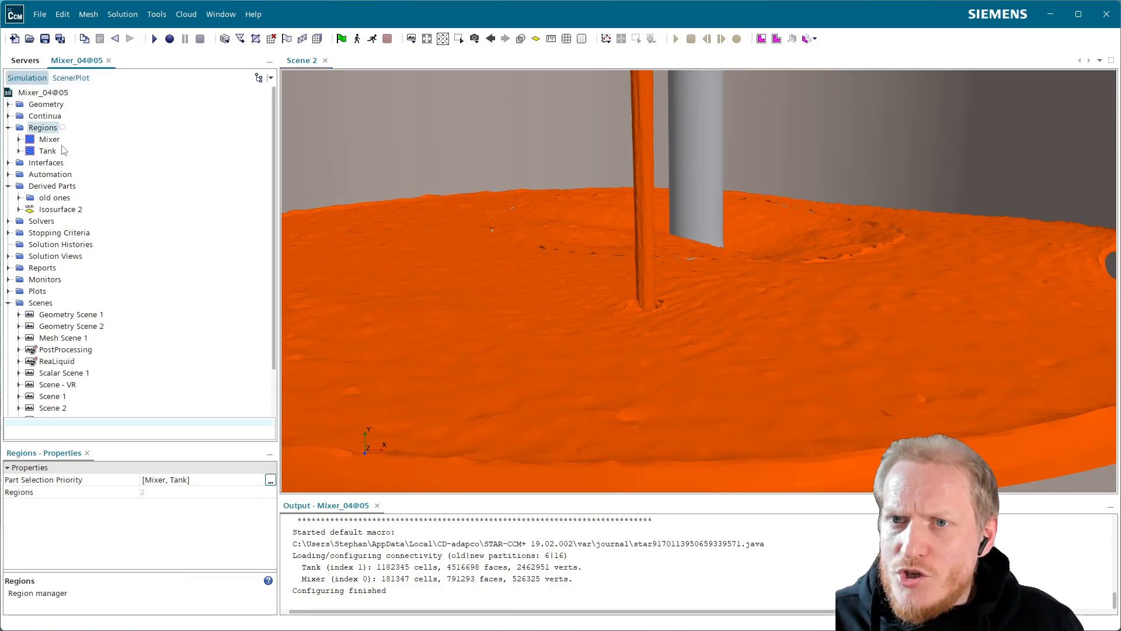
pyautogui.click(80, 79)
pyautogui.click(79, 143)
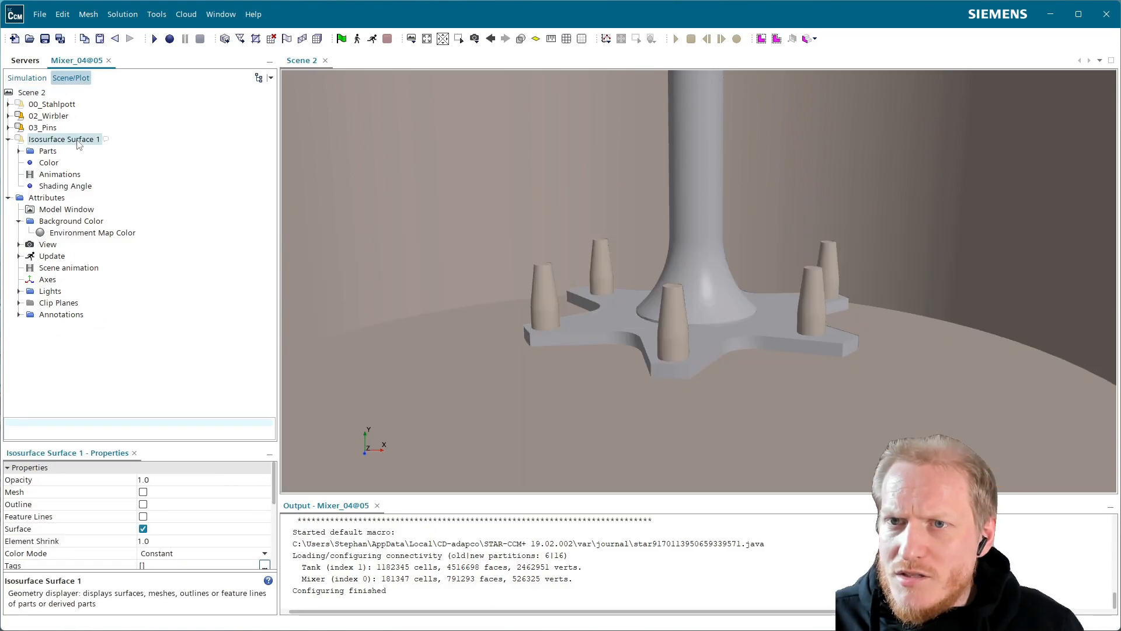
# Start a new threshold derived part on the Mixer and Tank regions with Density as its scalar.
pyautogui.click(24, 77)
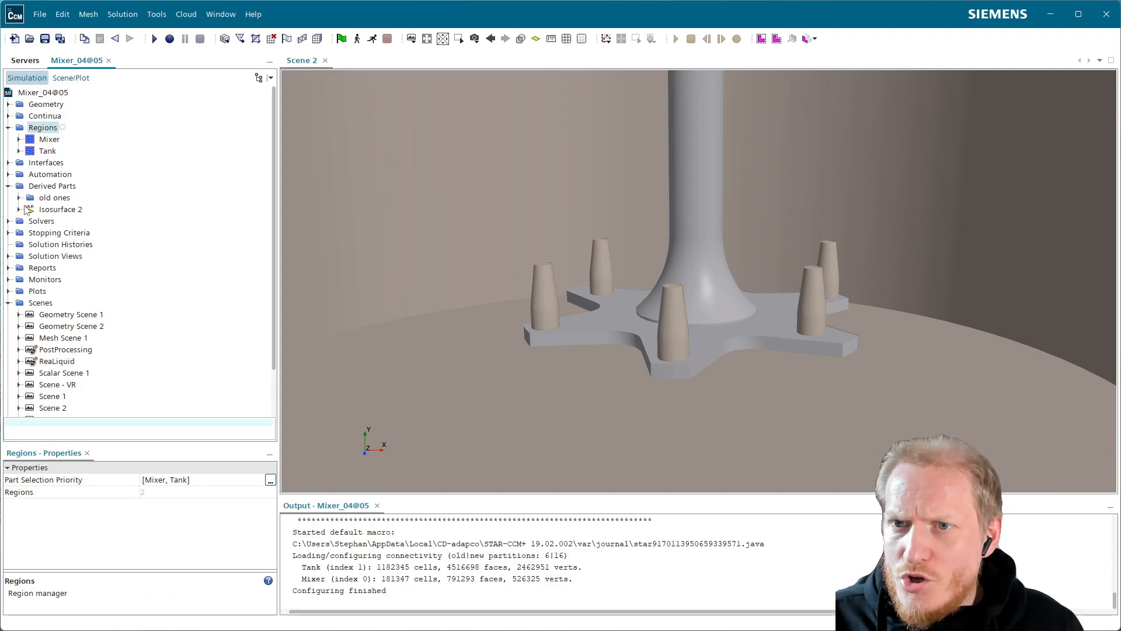
pyautogui.click(53, 186)
pyautogui.rightClick(53, 186)
pyautogui.moveTo(114, 194)
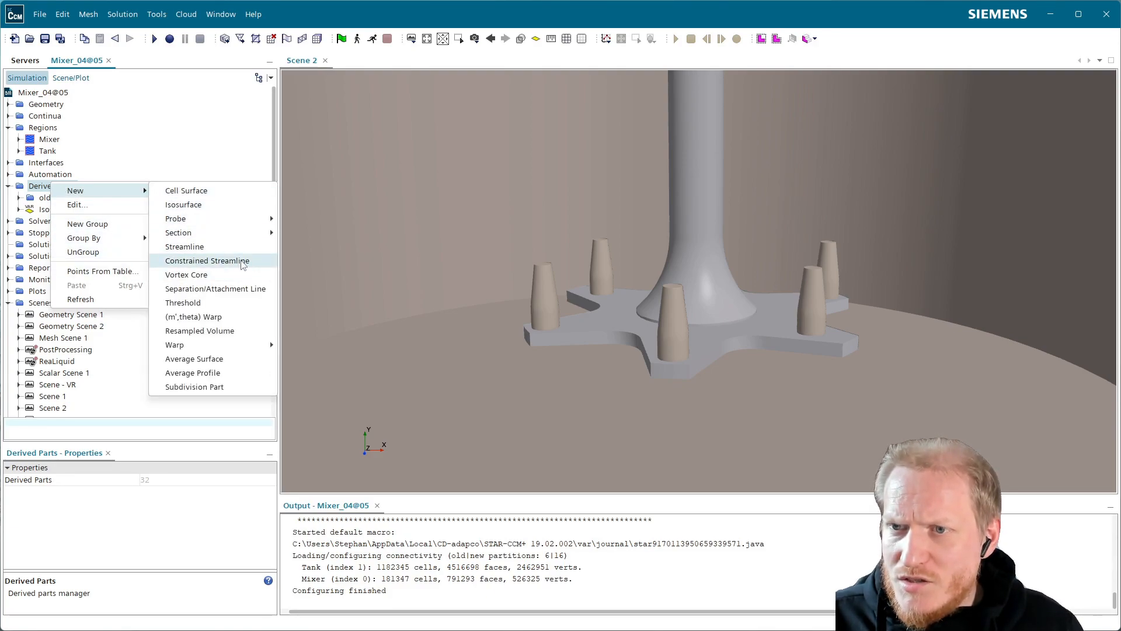
pyautogui.click(243, 303)
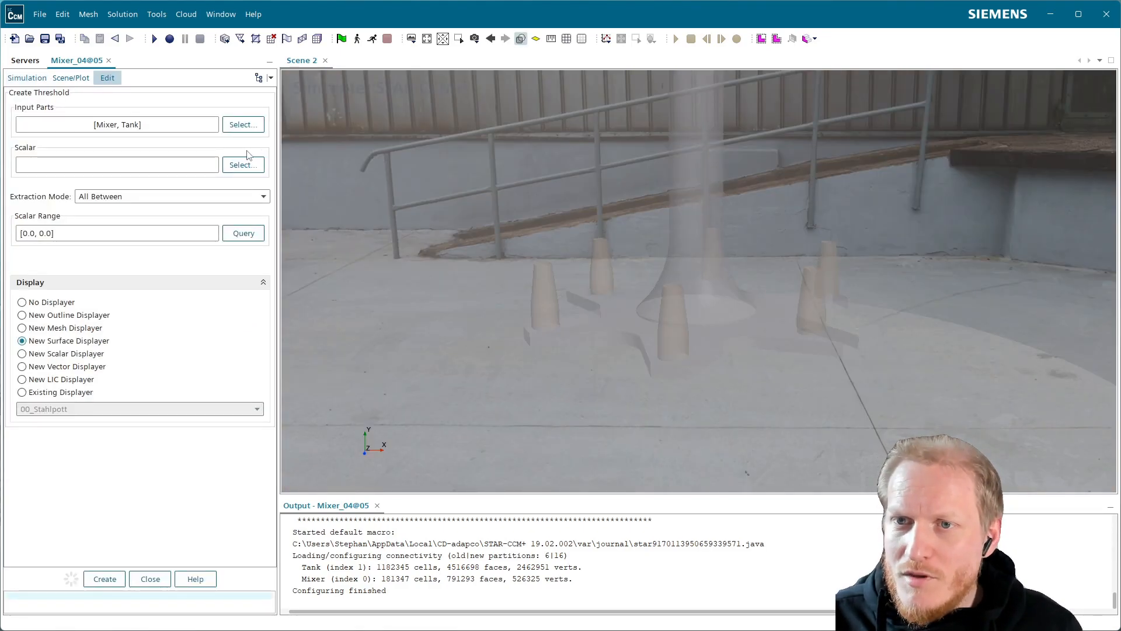
pyautogui.click(245, 169)
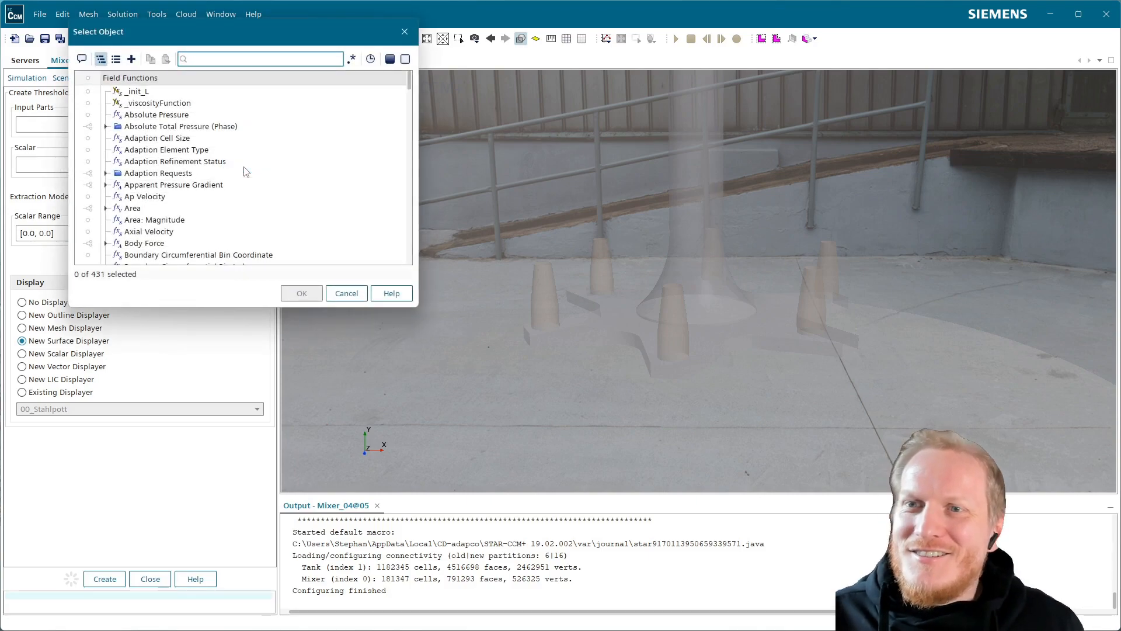
pyautogui.write('den')
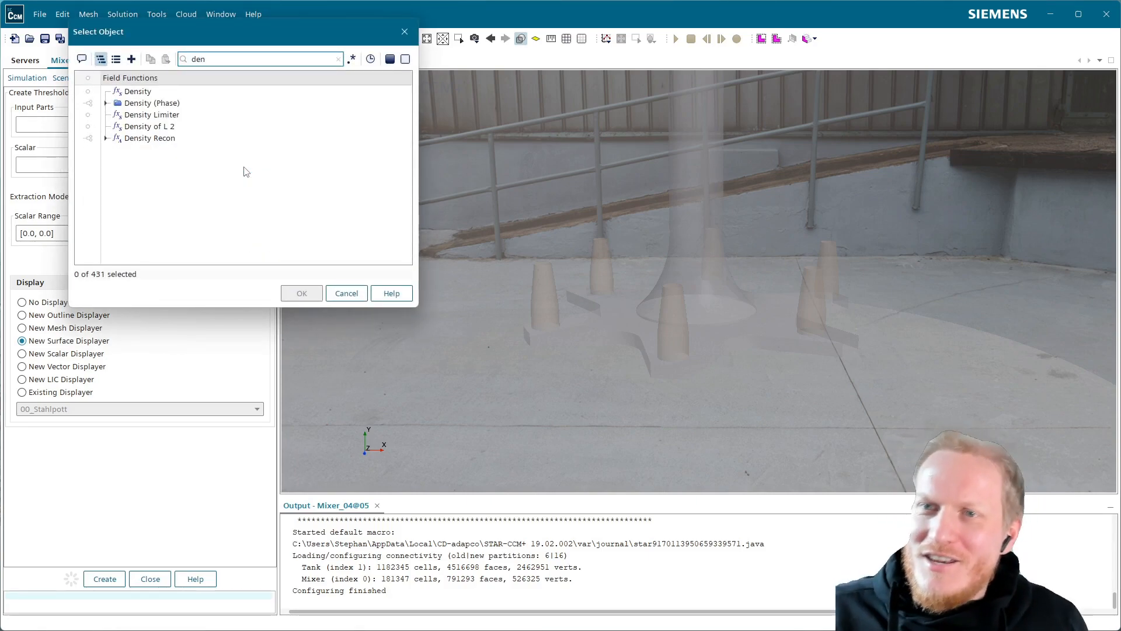
pyautogui.click(146, 92)
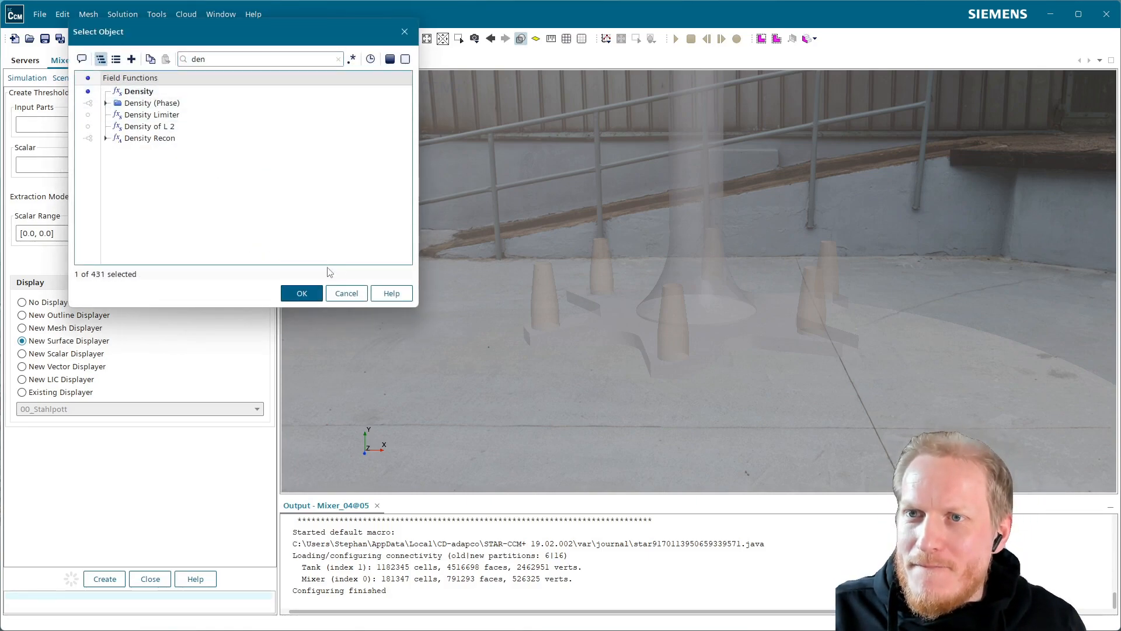
pyautogui.click(298, 296)
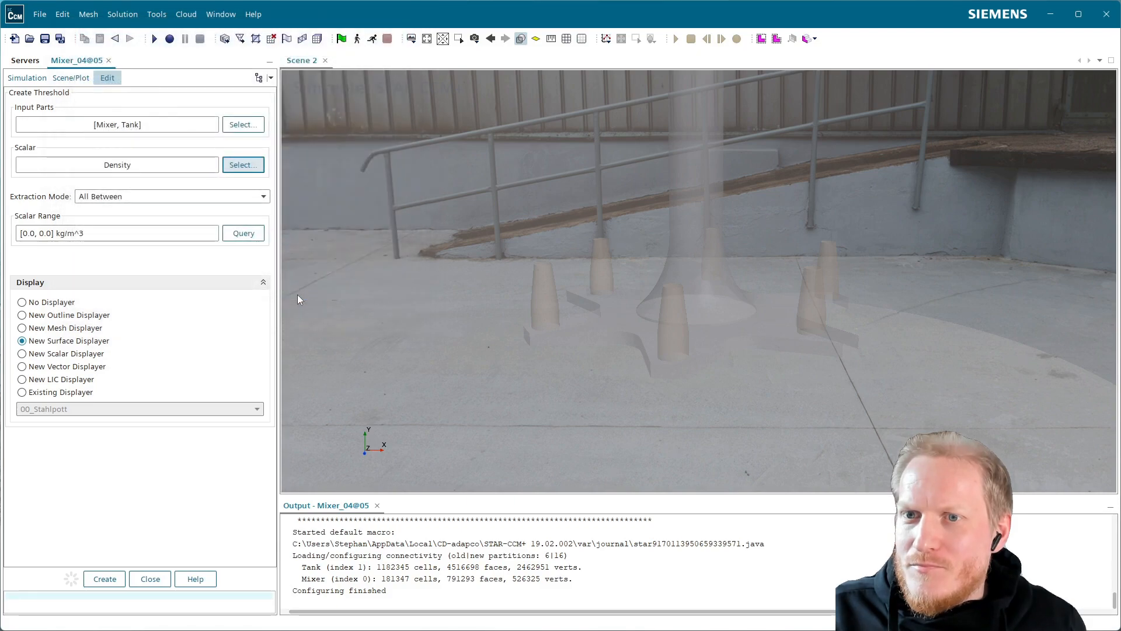
# Set the threshold to extract All Above 700 kg/m^3 and create it with a new surface displayer.
pyautogui.click(251, 196)
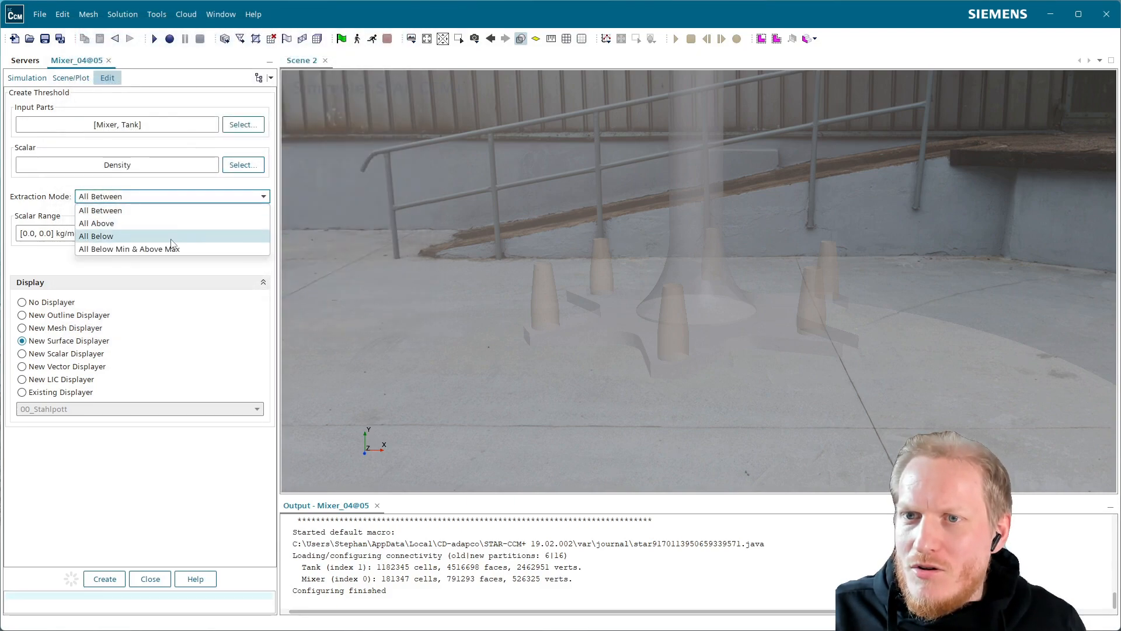
pyautogui.click(149, 224)
pyautogui.click(128, 258)
pyautogui.write('700')
pyautogui.press('Return')
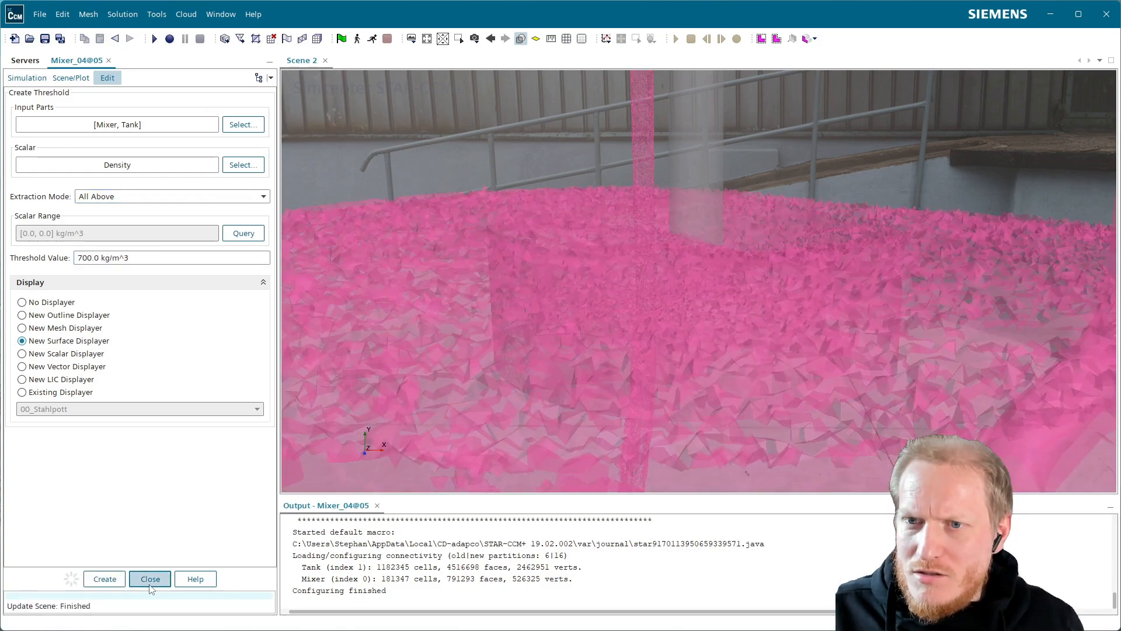
pyautogui.click(150, 579)
# Inspect the jagged threshold surface of the liquid, and delete the Threshold Surface 1 displayer from Scene 2.
pyautogui.moveTo(696, 306); pyautogui.dragTo(643, 321)
pyautogui.moveTo(678, 378); pyautogui.dragTo(580, 325)
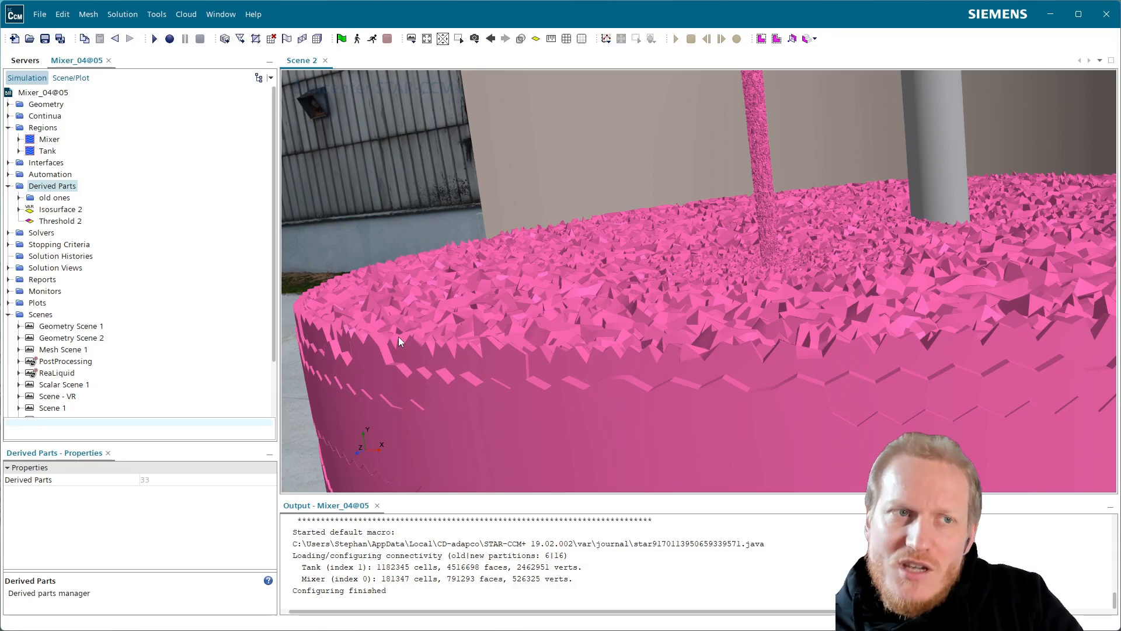
pyautogui.moveTo(471, 303); pyautogui.dragTo(587, 282)
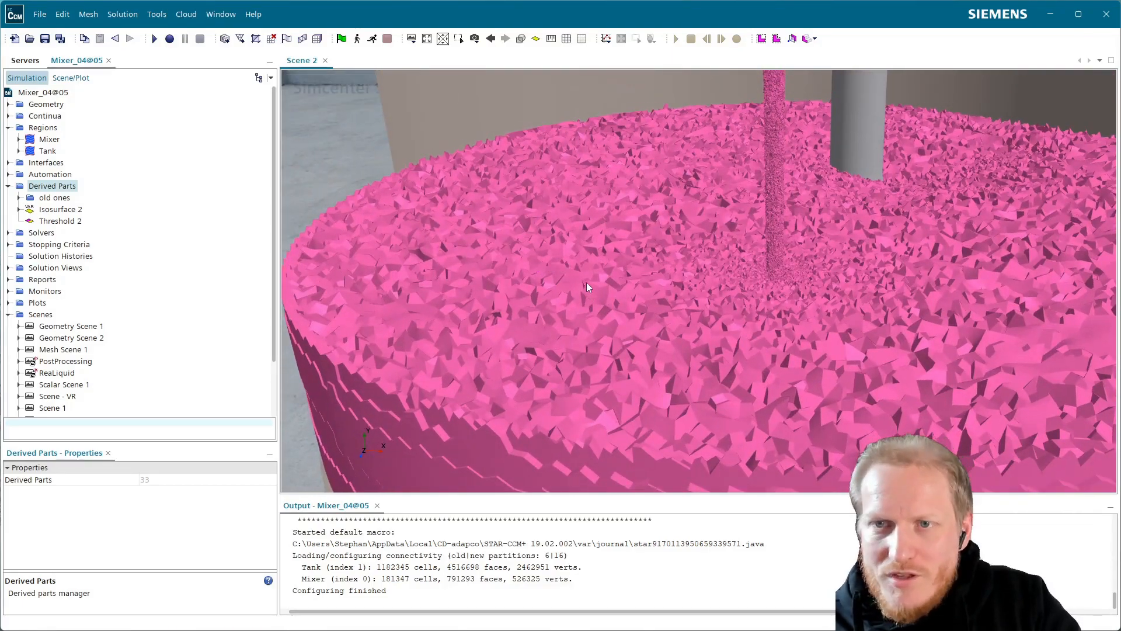
pyautogui.rightClick(63, 186)
pyautogui.moveTo(111, 194)
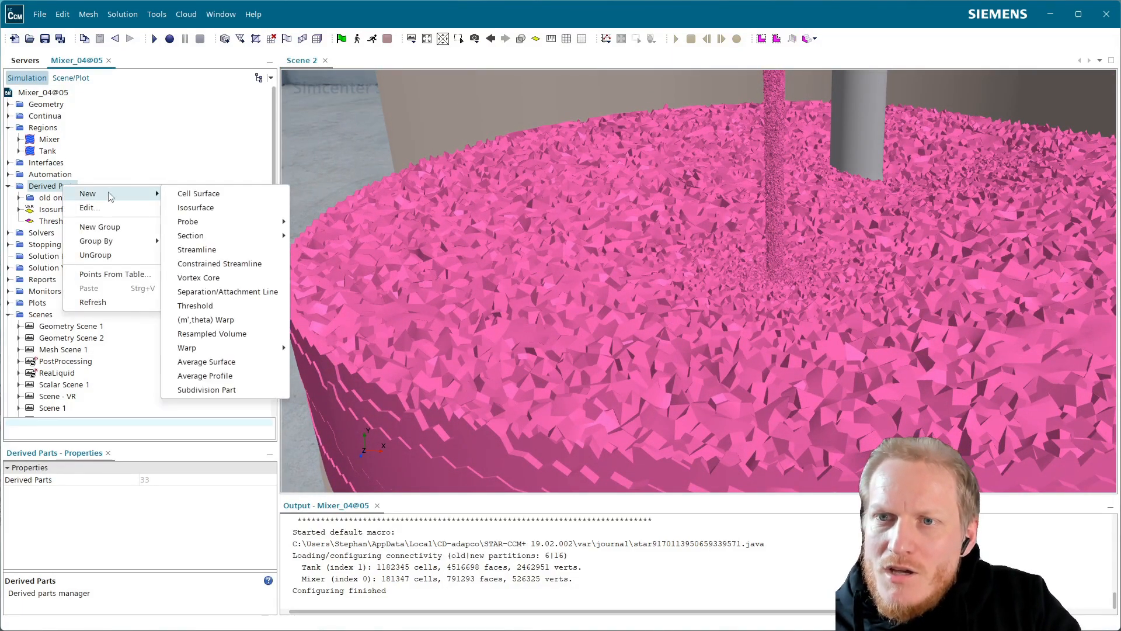
pyautogui.click(71, 78)
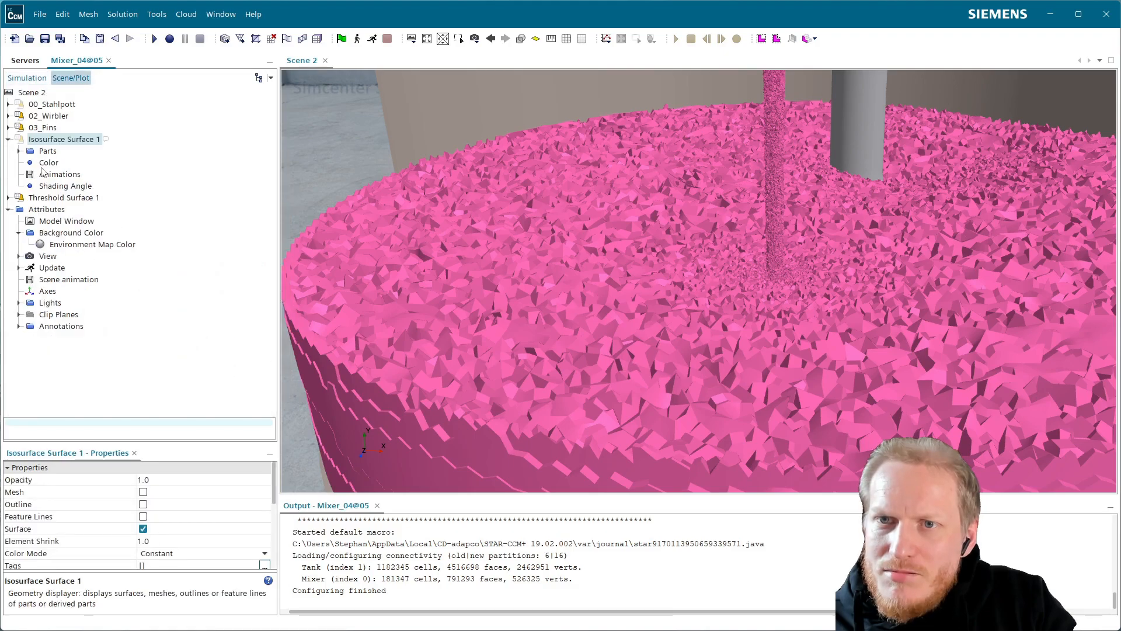
pyautogui.click(59, 199)
pyautogui.press('Delete')
pyautogui.press('Return')
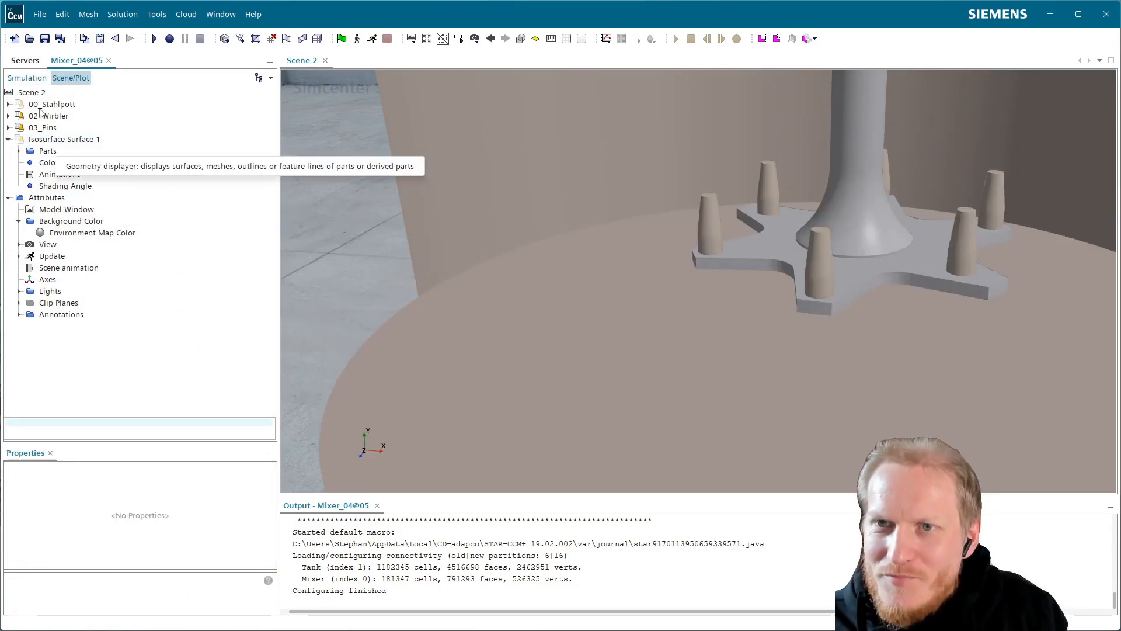
# Preview and create a resampled volume derived part of the Mixer and Tank regions with no displayer.
pyautogui.click(27, 80)
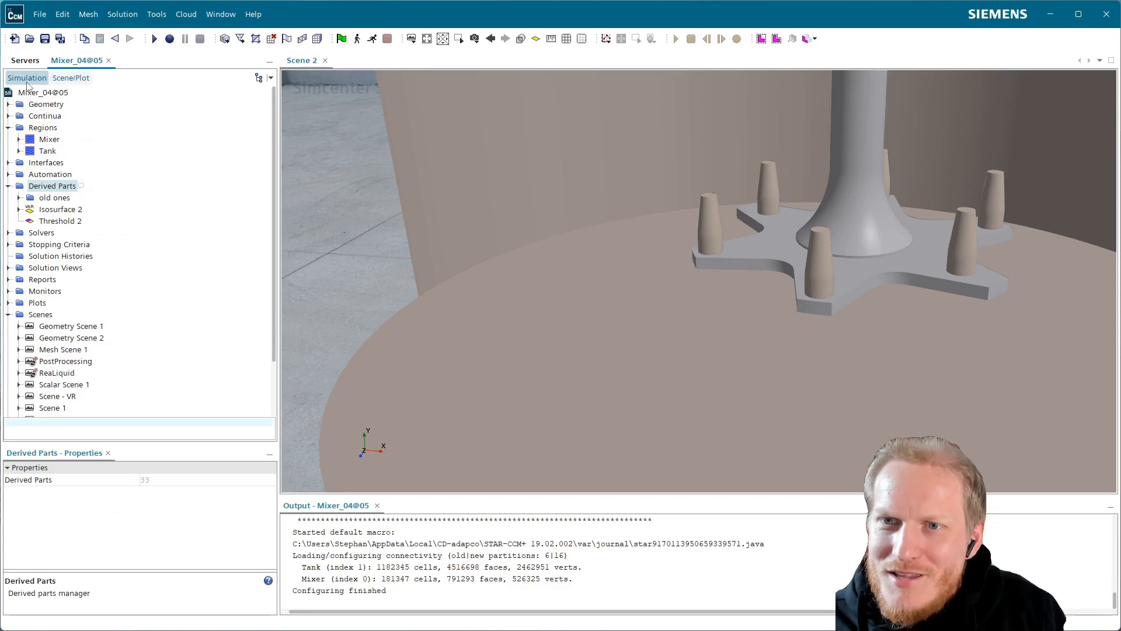
pyautogui.rightClick(52, 191)
pyautogui.moveTo(76, 199)
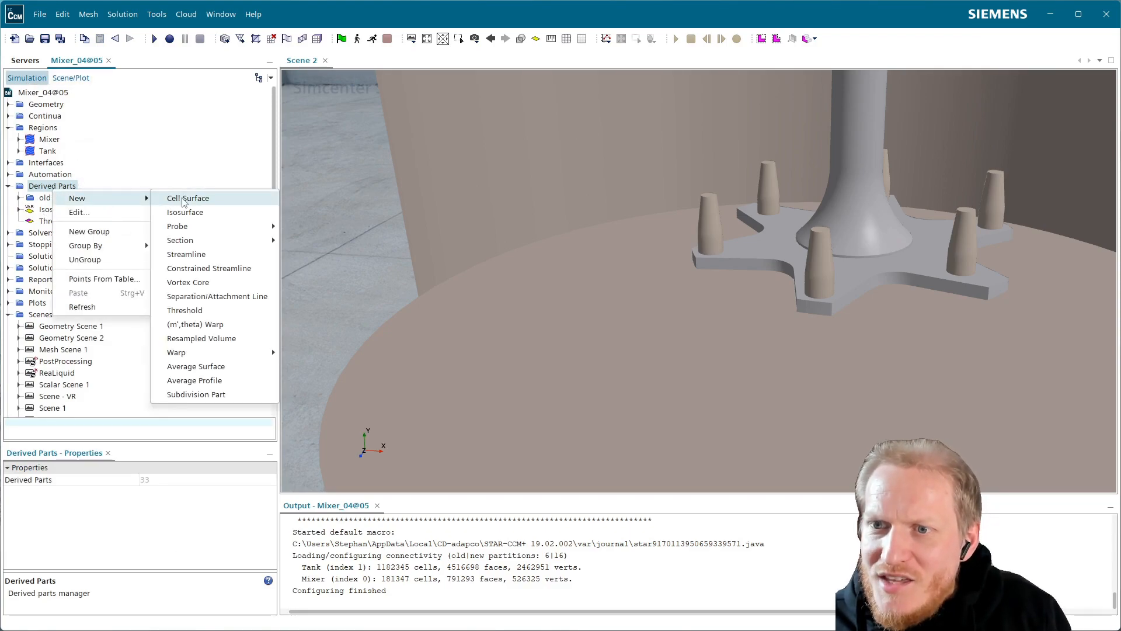
pyautogui.click(239, 338)
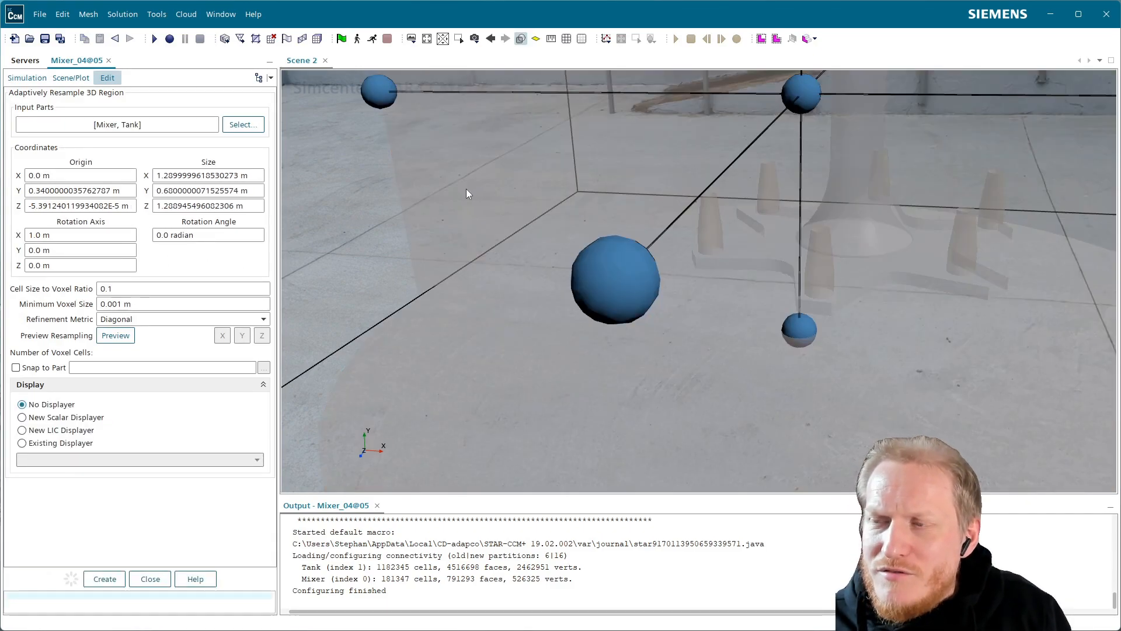
pyautogui.scroll(-5, 468, 188)
pyautogui.moveTo(467, 359); pyautogui.dragTo(493, 335)
pyautogui.moveTo(528, 314); pyautogui.dragTo(506, 381, button='right')
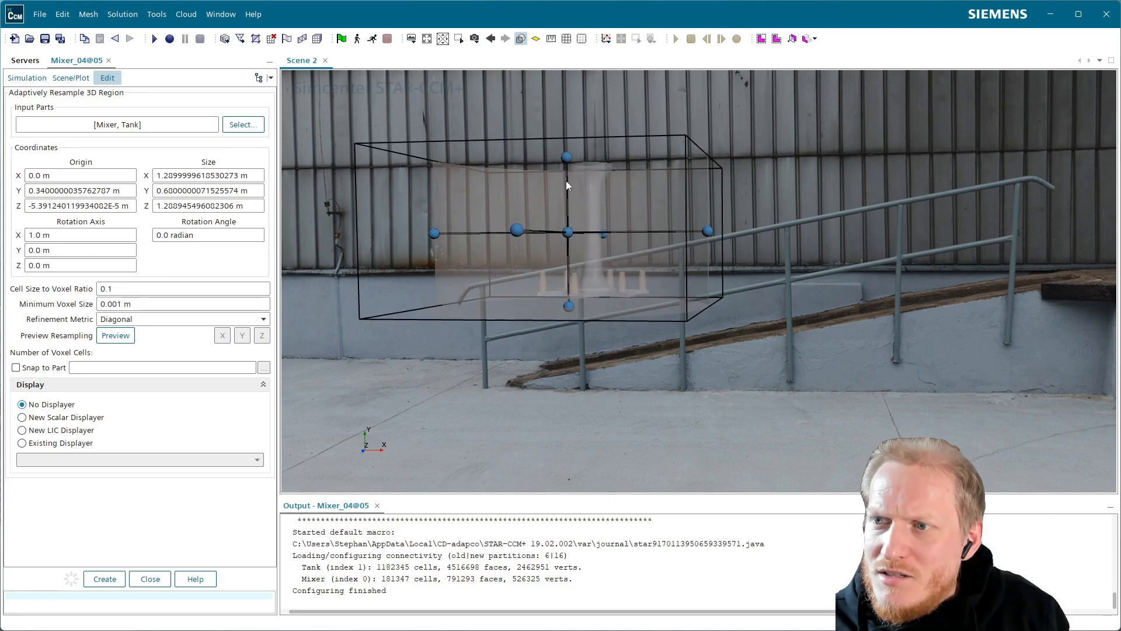
pyautogui.moveTo(796, 170)
pyautogui.mouseDown()
pyautogui.moveTo(814, 285)
pyautogui.moveTo(829, 181)
pyautogui.mouseUp()
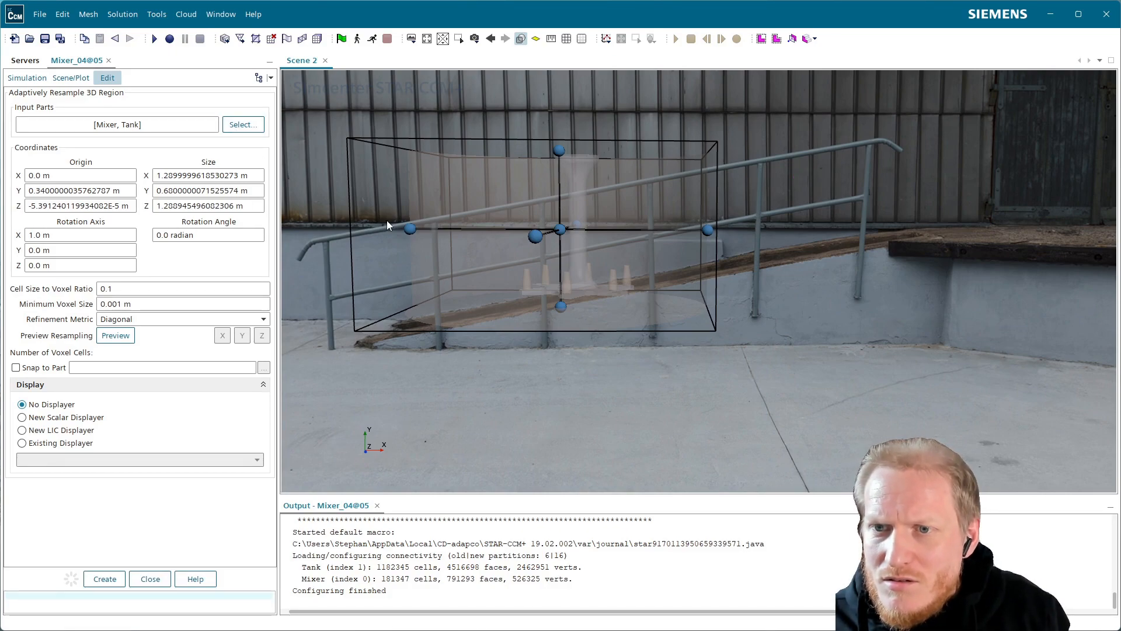
pyautogui.click(111, 336)
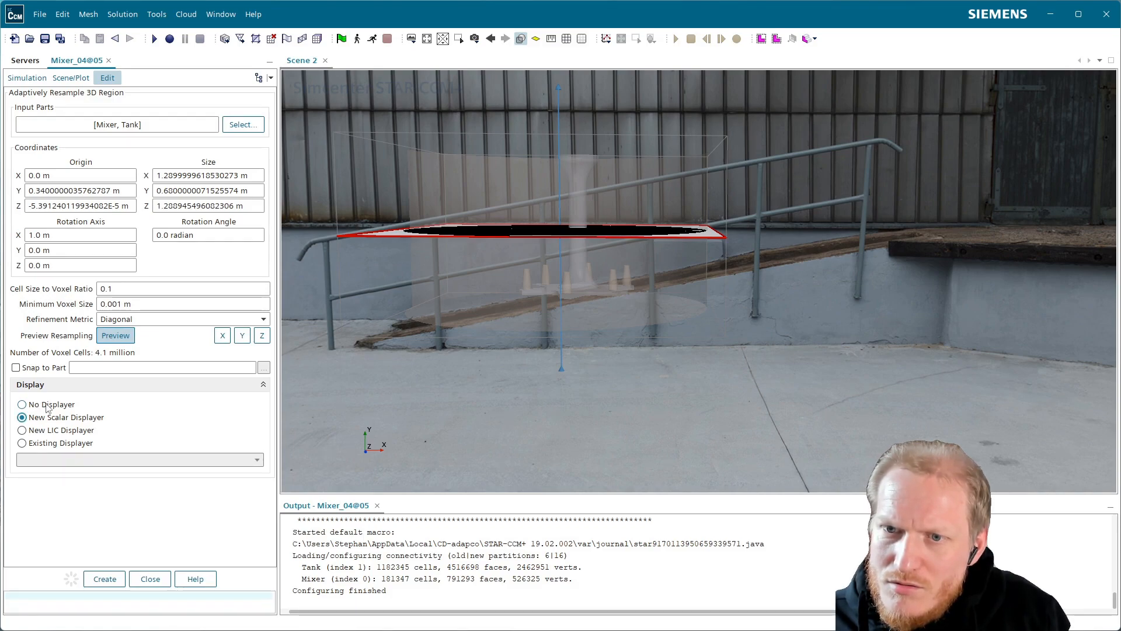
pyautogui.click(105, 579)
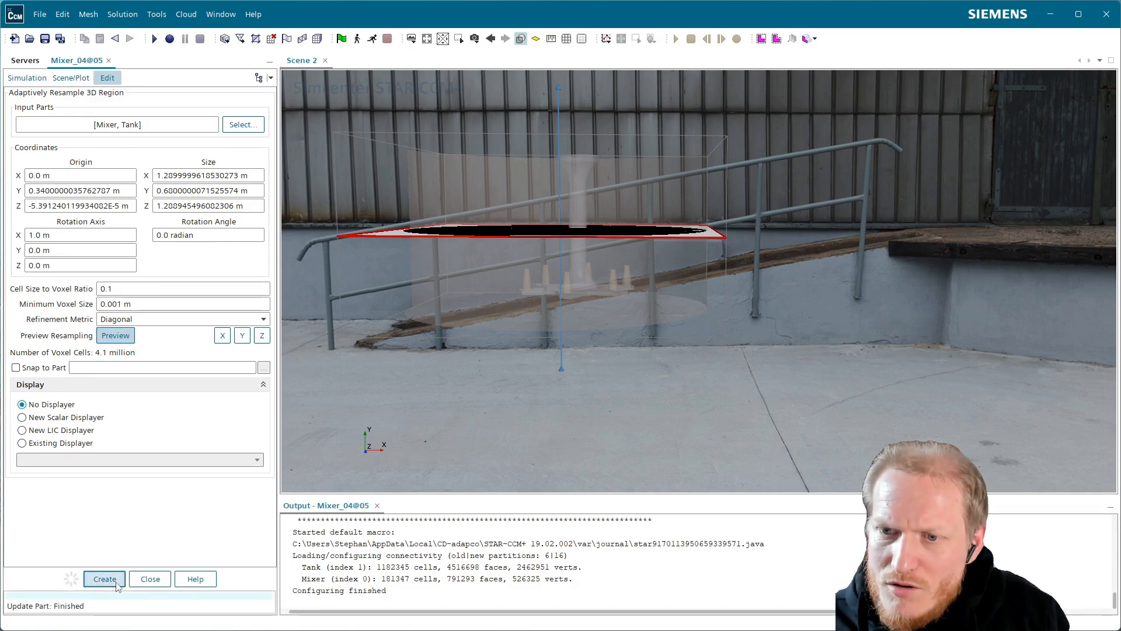
# Close the derived part setup and examine the extent of the Resampled Volume around the tank from above.
pyautogui.click(156, 582)
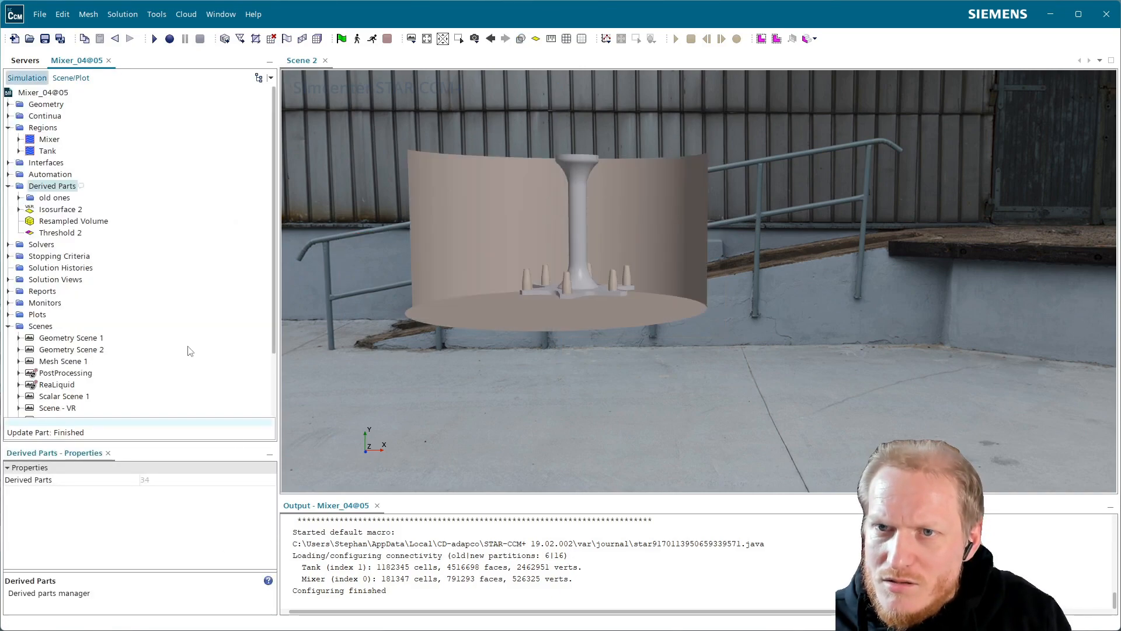
pyautogui.click(63, 232)
pyautogui.click(74, 221)
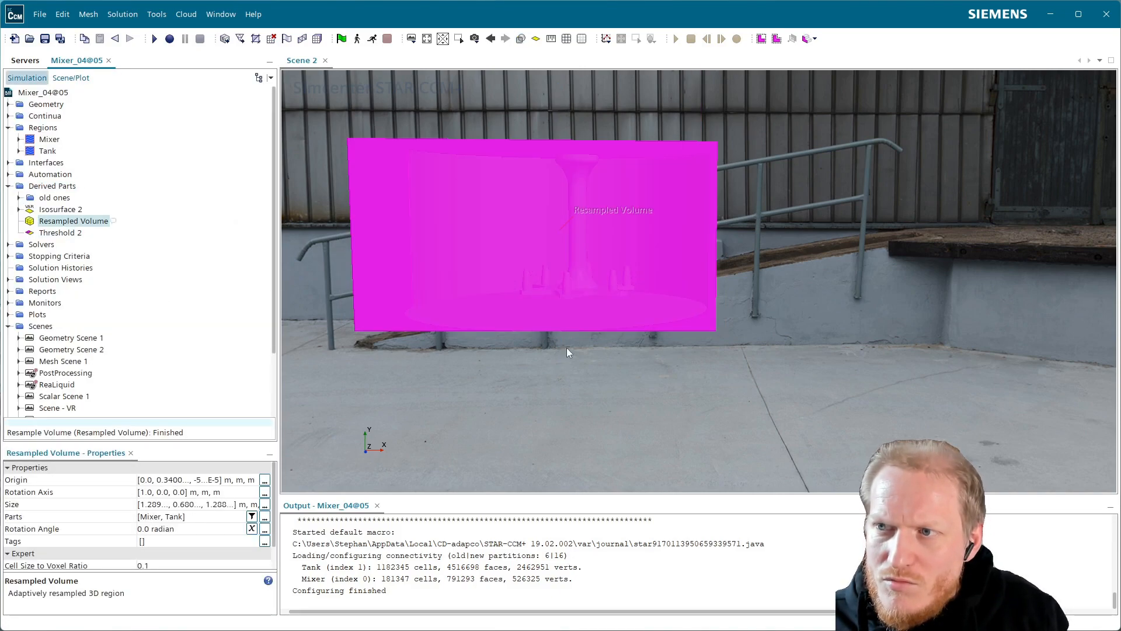
pyautogui.moveTo(632, 299); pyautogui.dragTo(630, 377)
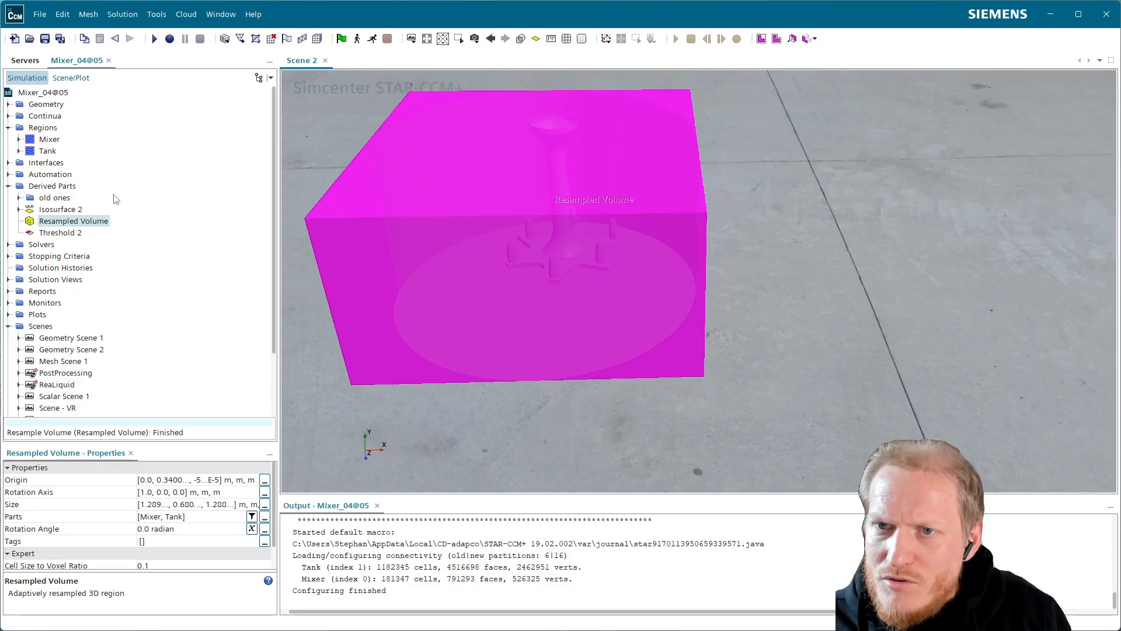
# Try to show the Resampled Volume in Scene 2 with a new Surface displayer.
pyautogui.moveTo(84, 230); pyautogui.dragTo(432, 232)
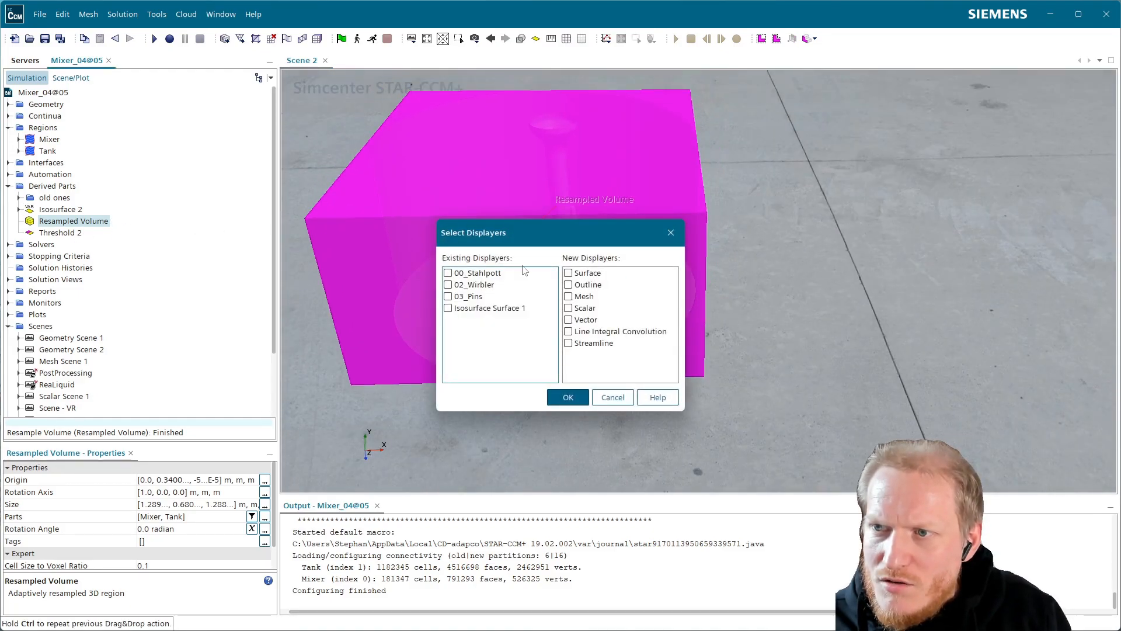
pyautogui.click(589, 274)
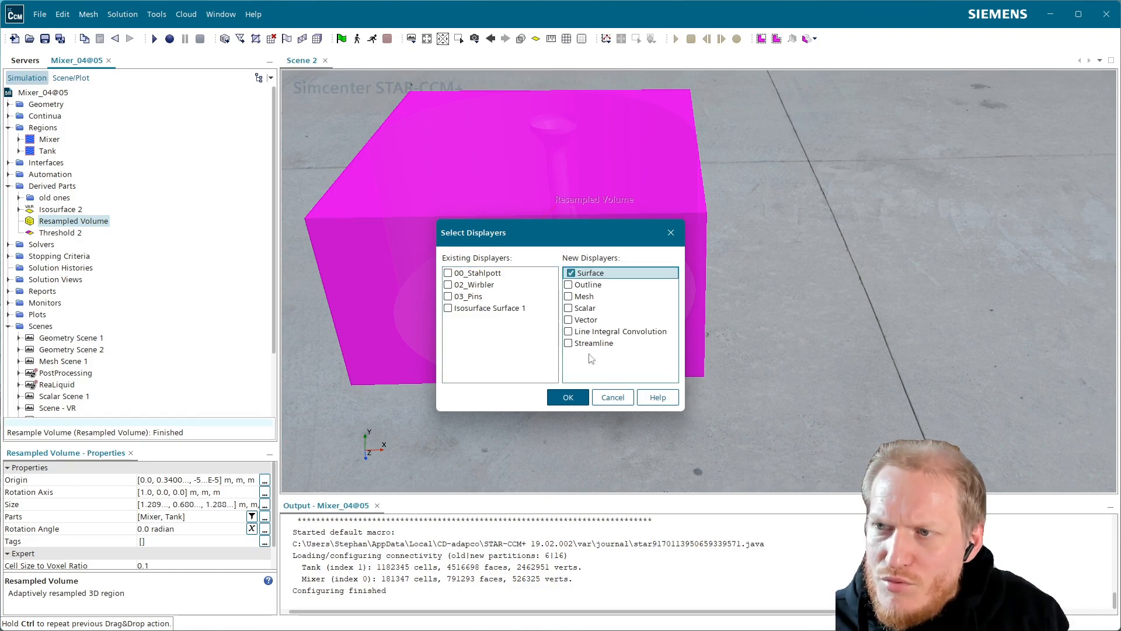
pyautogui.click(570, 397)
pyautogui.click(809, 306)
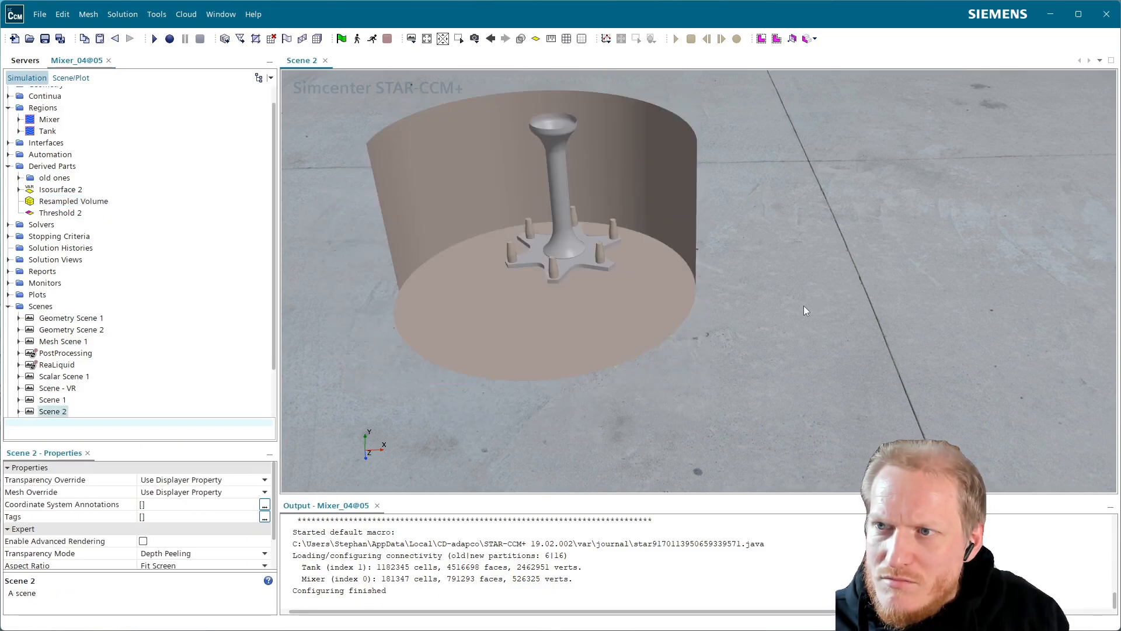
# Delete the Surface 1 displayer from Scene 2.
pyautogui.click(66, 78)
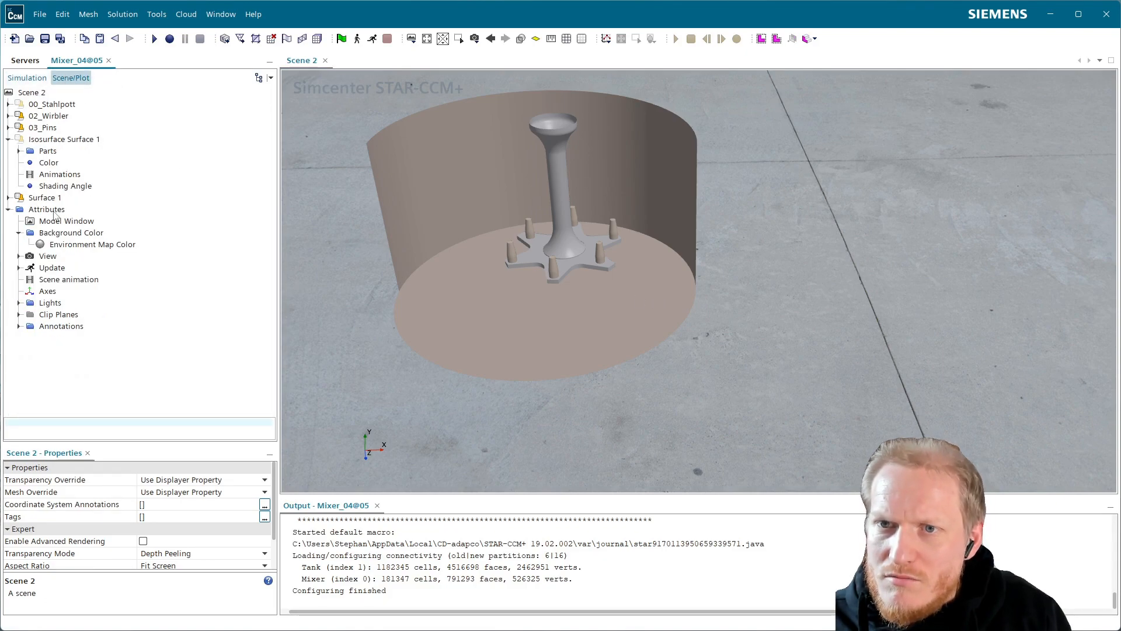
pyautogui.click(9, 199)
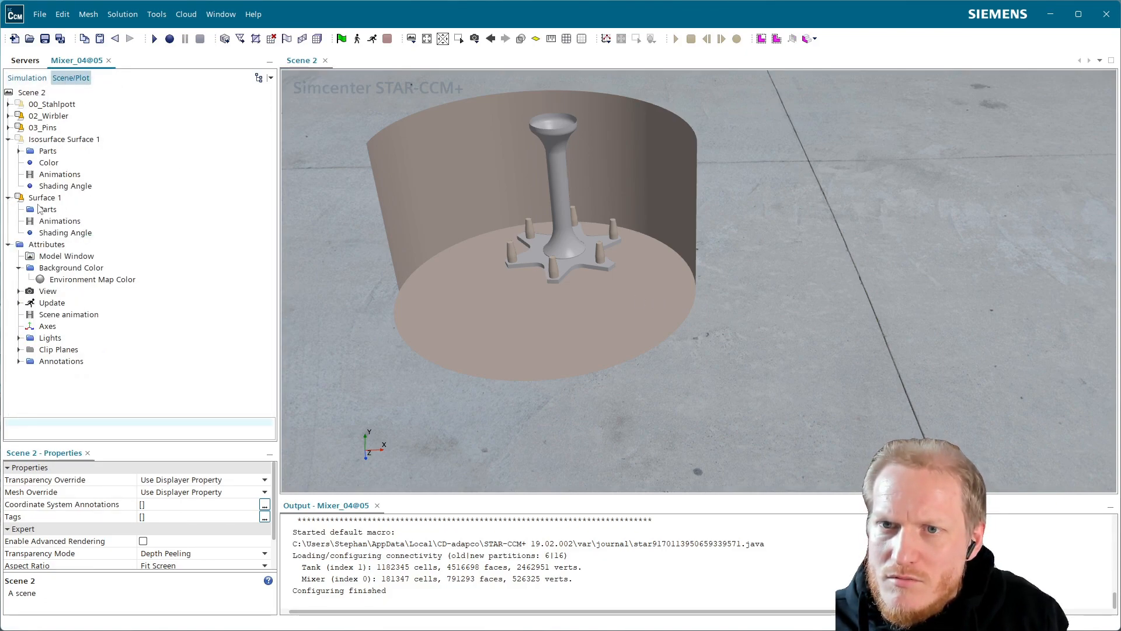
pyautogui.click(39, 209)
pyautogui.click(44, 198)
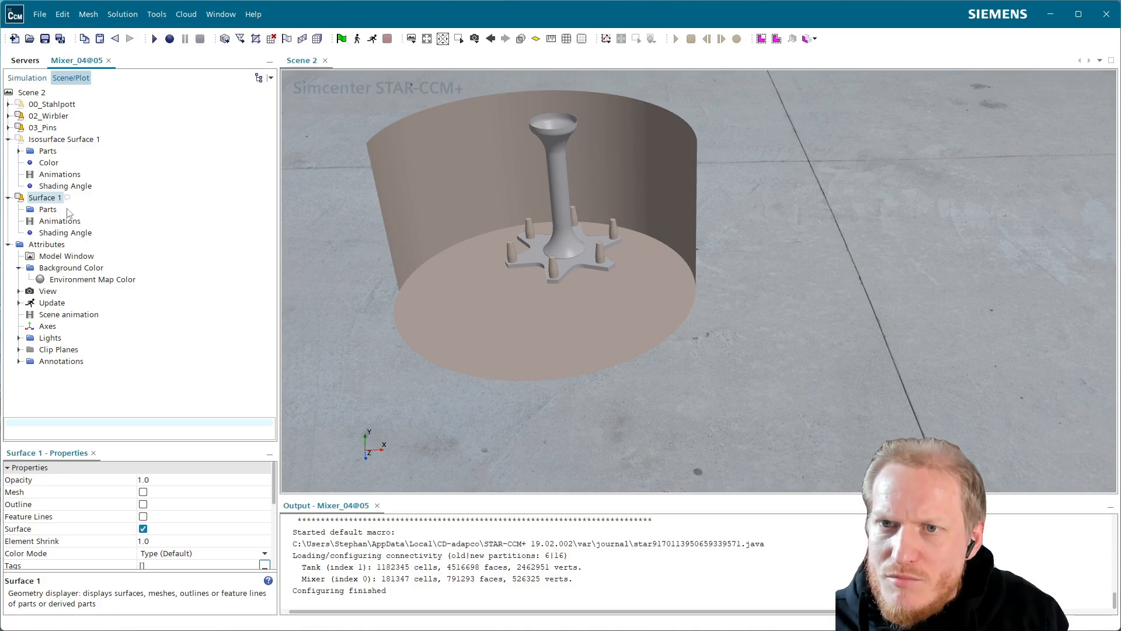
pyautogui.press('Delete')
pyautogui.click(577, 354)
# Add the Resampled Volume to Scene 2 with a new Scalar displayer.
pyautogui.click(27, 78)
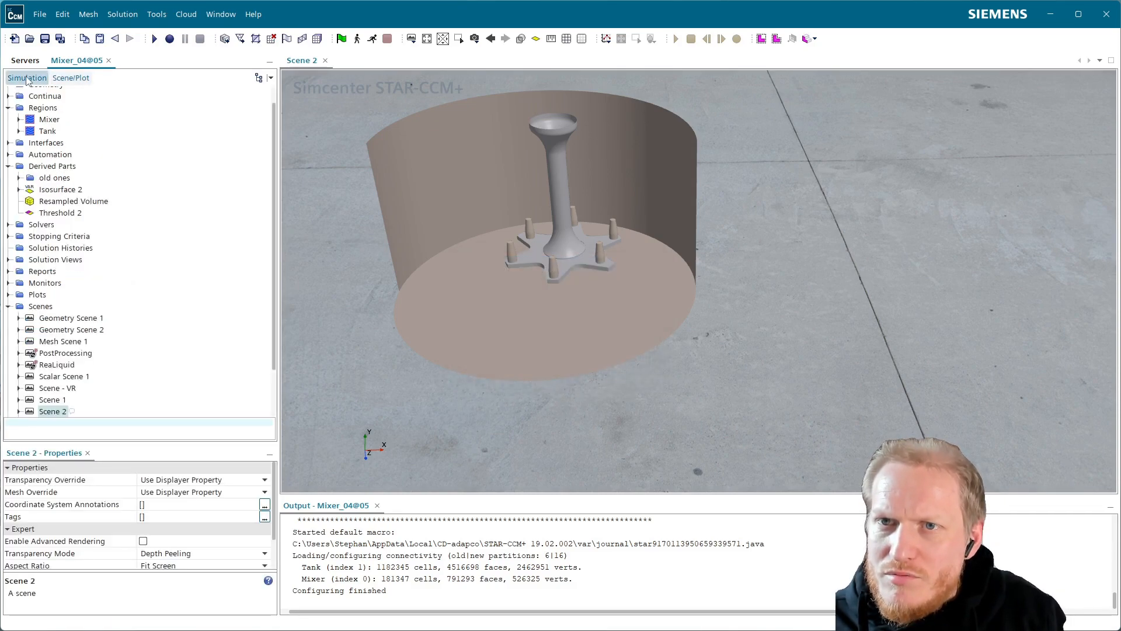
pyautogui.click(65, 201)
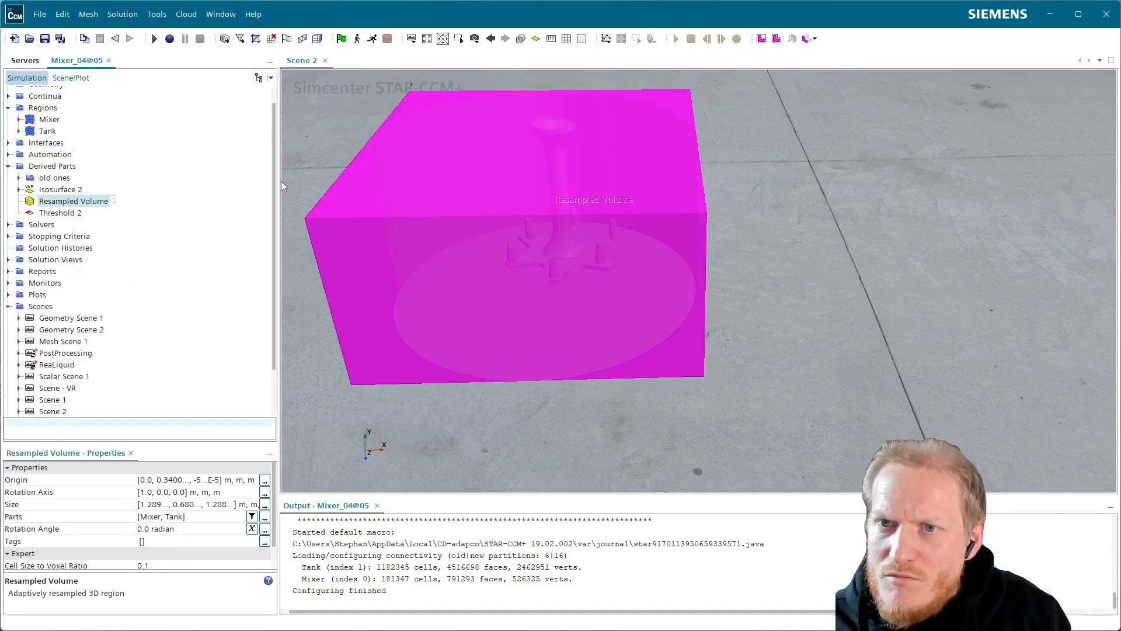
pyautogui.moveTo(241, 188); pyautogui.dragTo(521, 187)
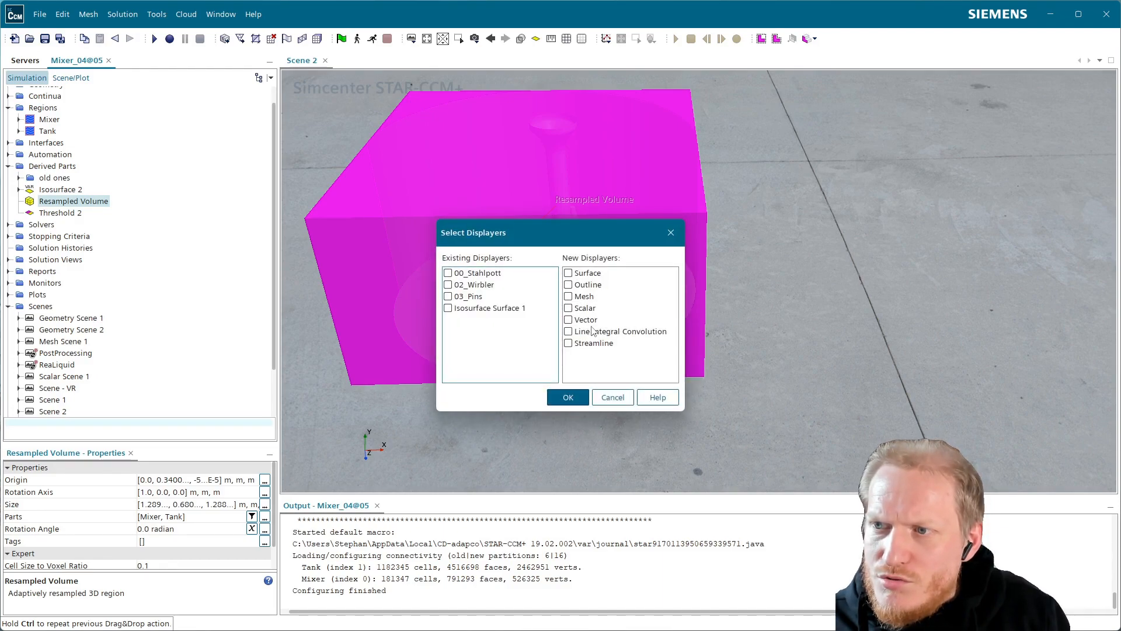
pyautogui.click(585, 307)
pyautogui.click(572, 309)
pyautogui.click(575, 397)
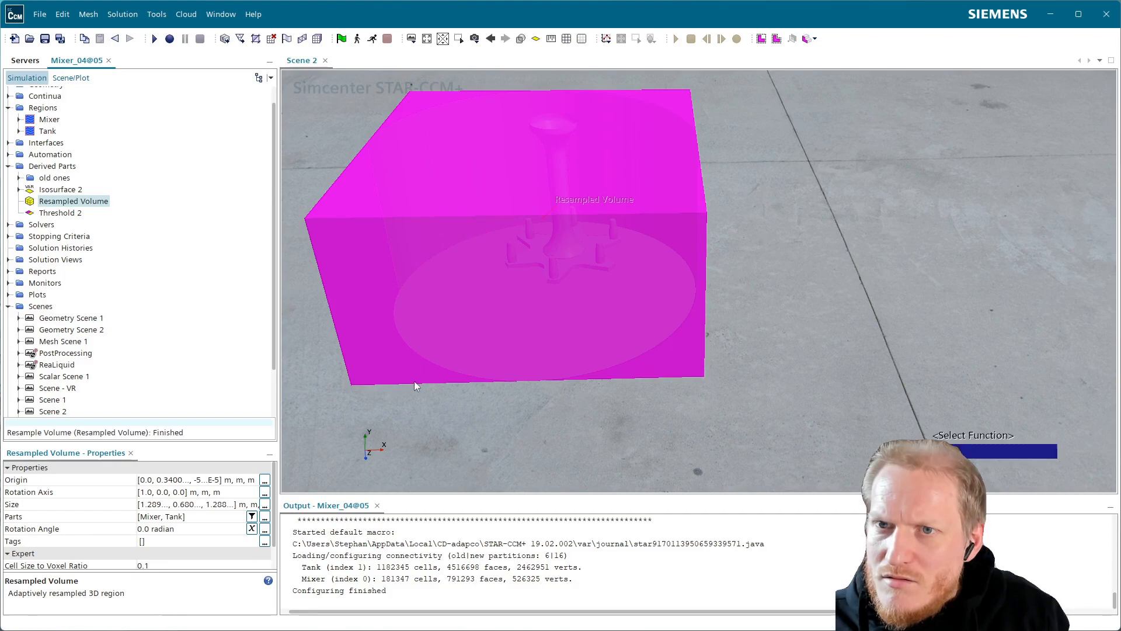
# Color the resampled volume's scalar displayer by Density using the Siemens color map.
pyautogui.doubleClick(990, 452)
pyautogui.click(240, 453)
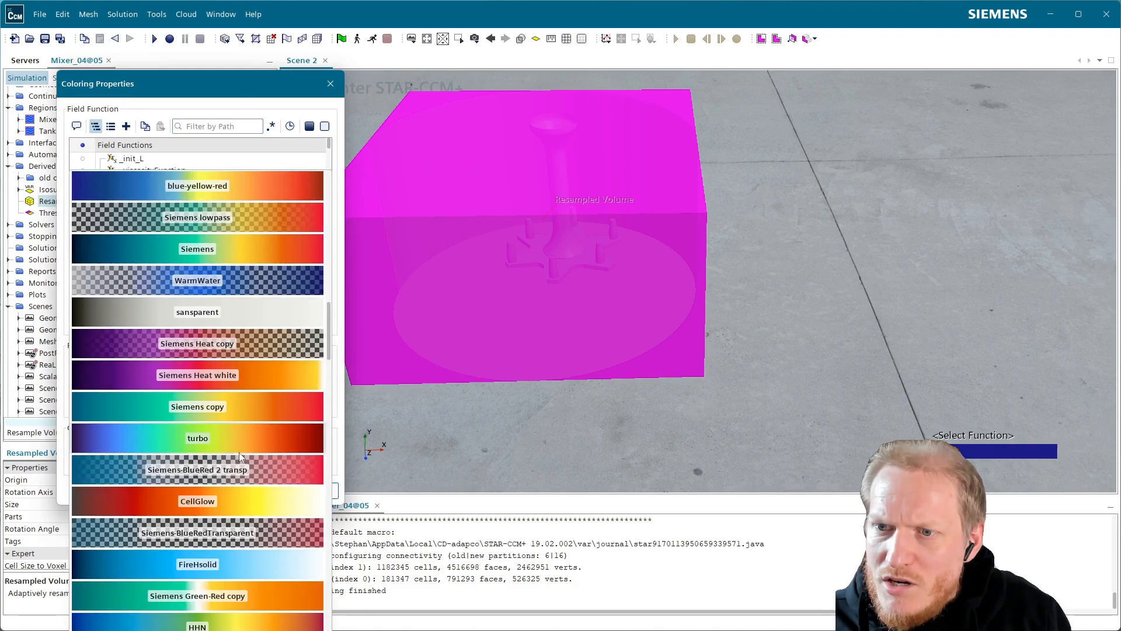
pyautogui.click(245, 252)
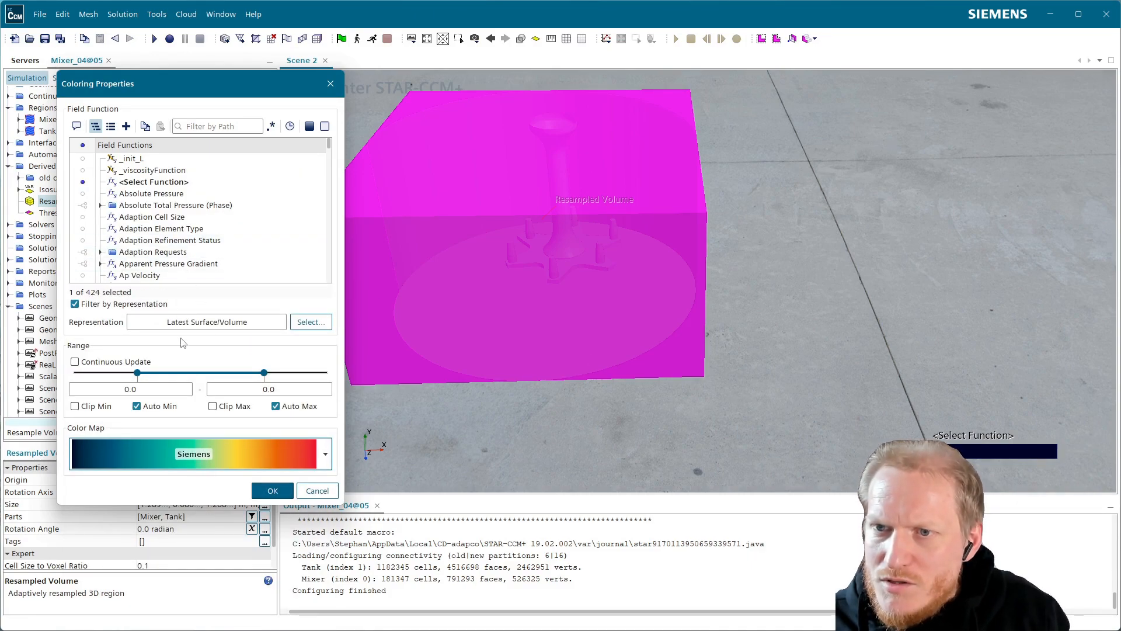
pyautogui.click(209, 126)
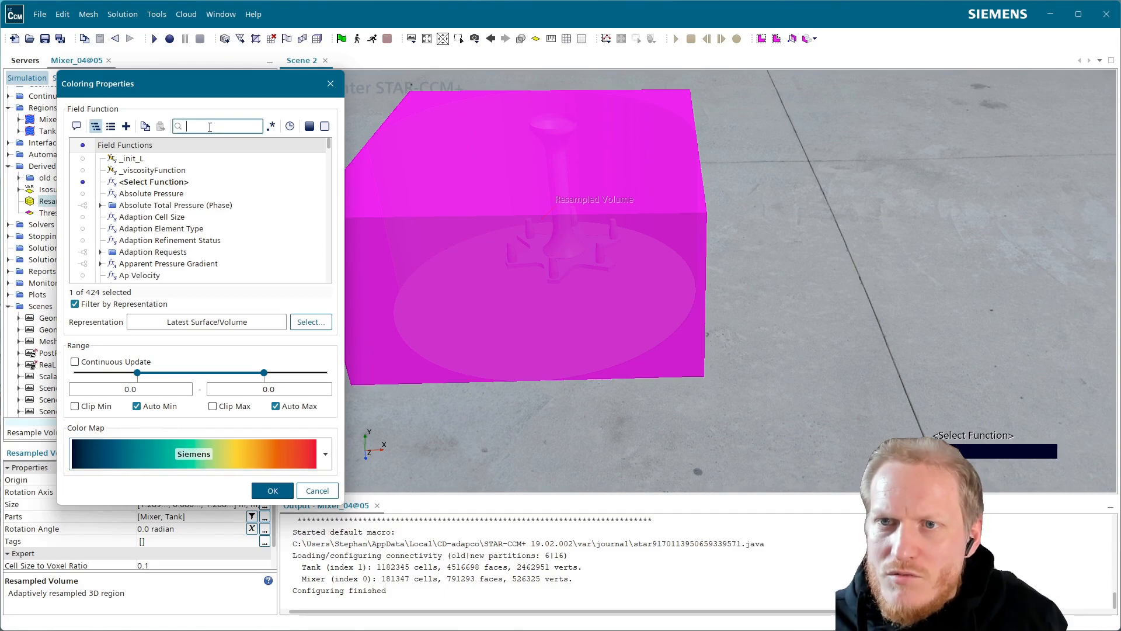
pyautogui.write('densi')
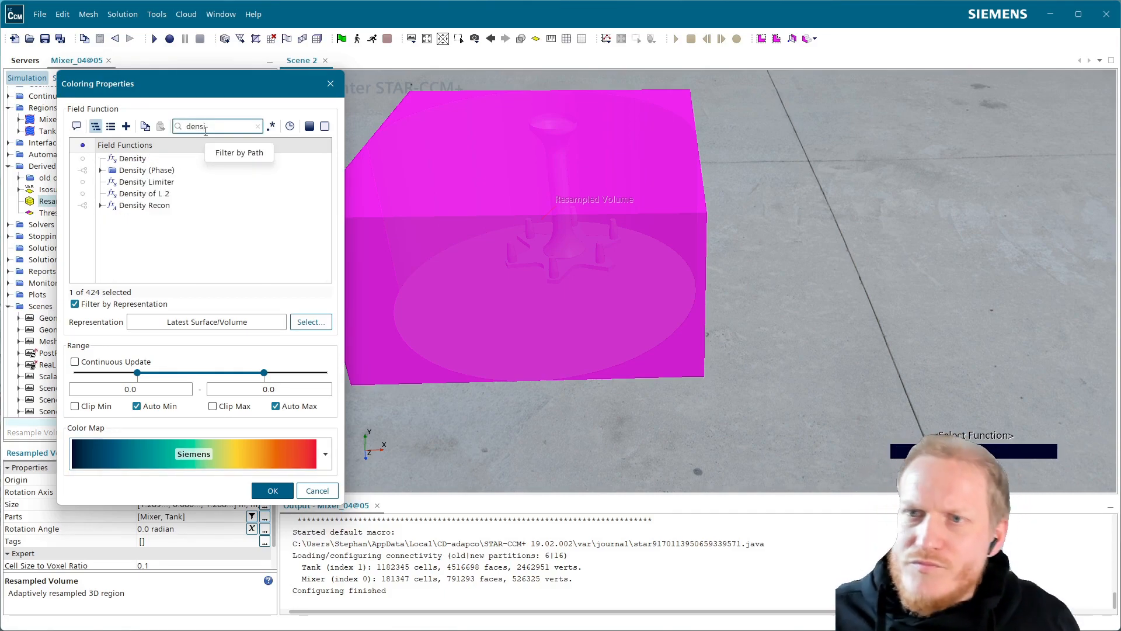
pyautogui.click(273, 491)
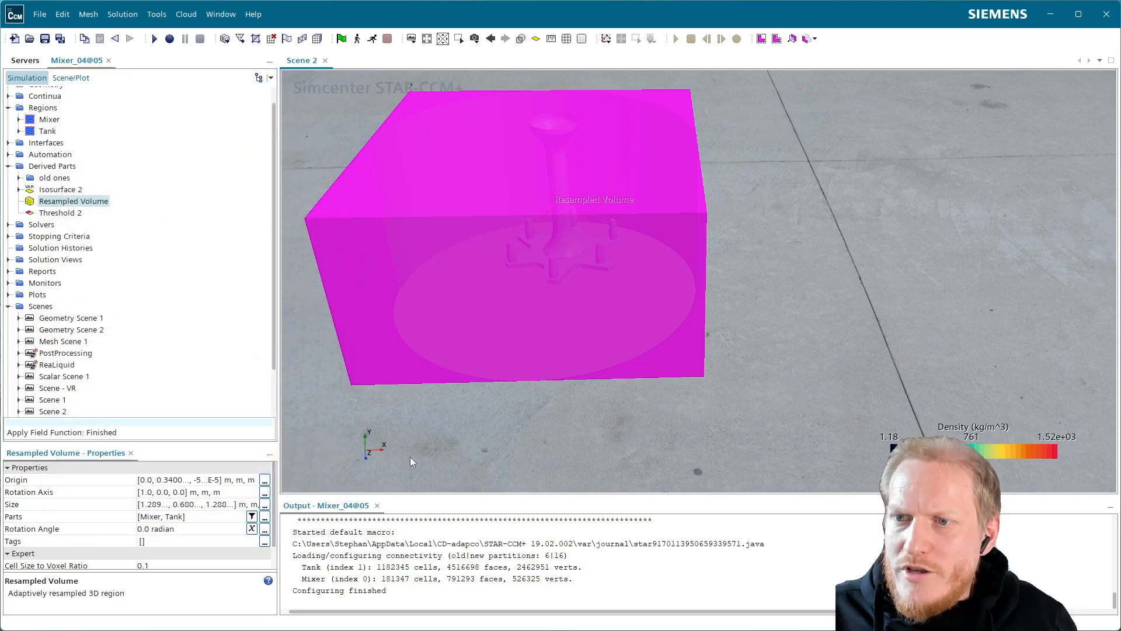
pyautogui.click(863, 296)
pyautogui.moveTo(412, 286); pyautogui.dragTo(496, 316)
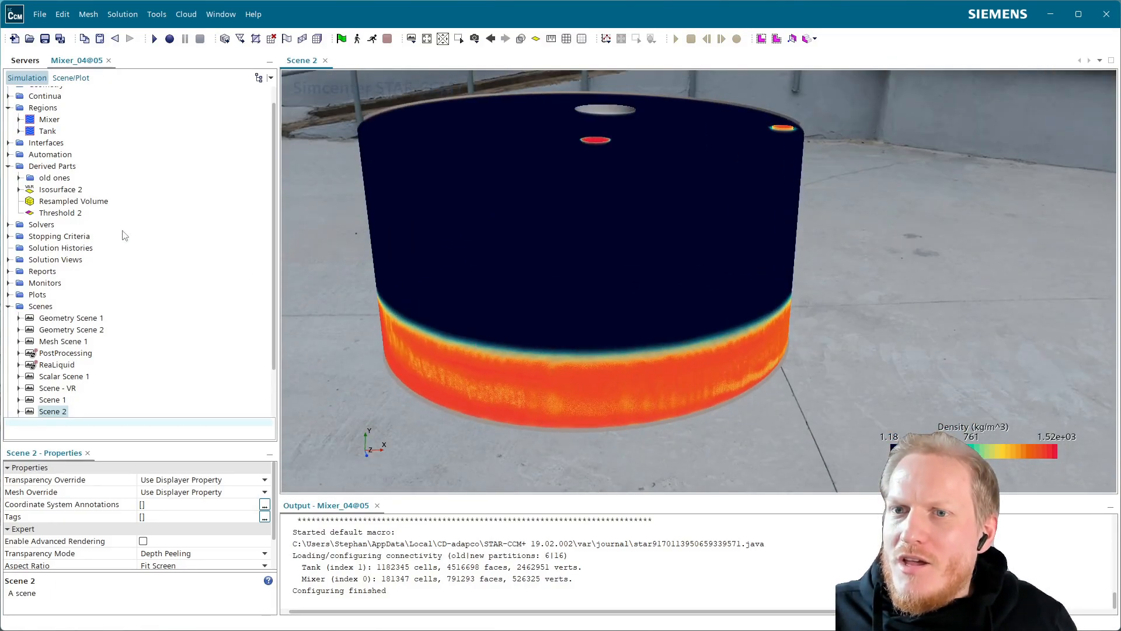
# Set the rendering mode in the Scalar 1 displayer's Resampled Volume Settings to Isosurface.
pyautogui.click(71, 77)
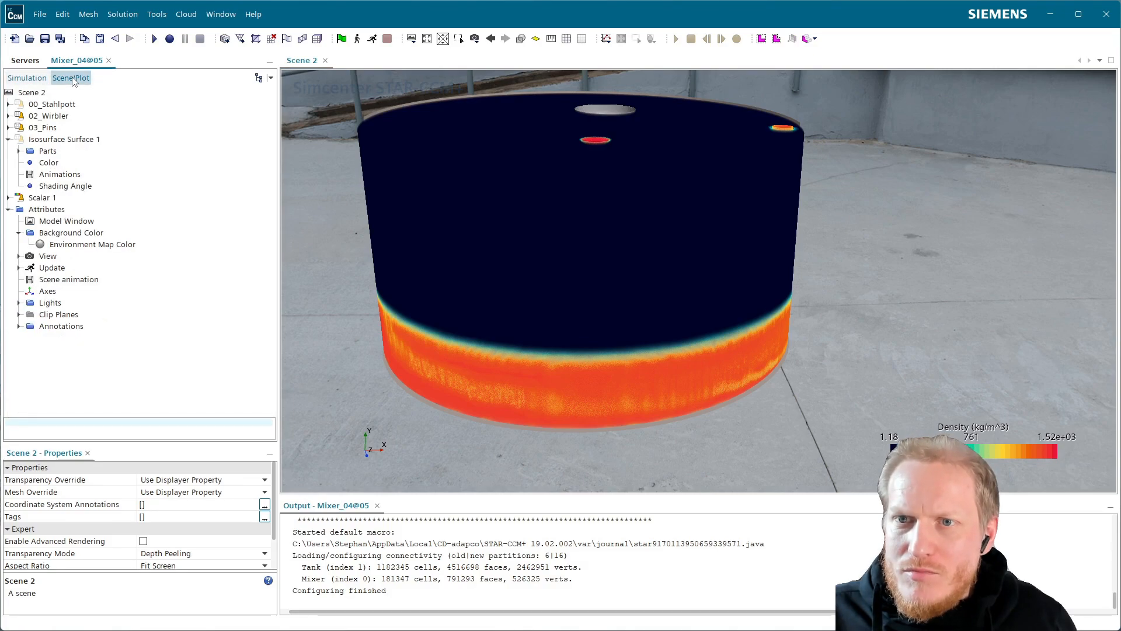
pyautogui.click(8, 139)
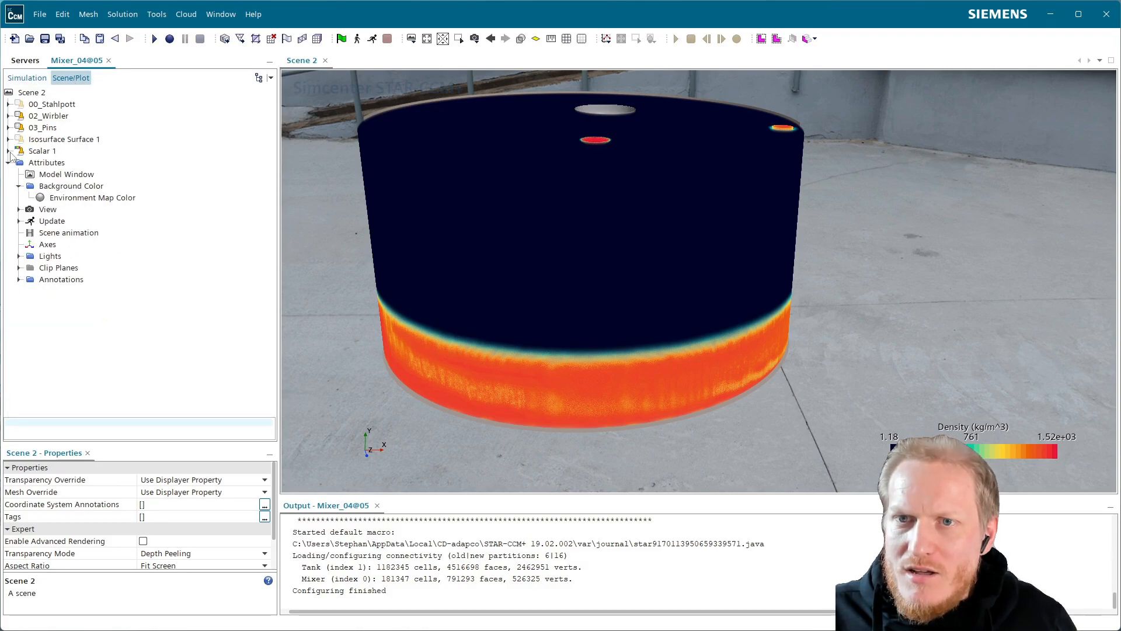
pyautogui.click(8, 151)
pyautogui.click(92, 222)
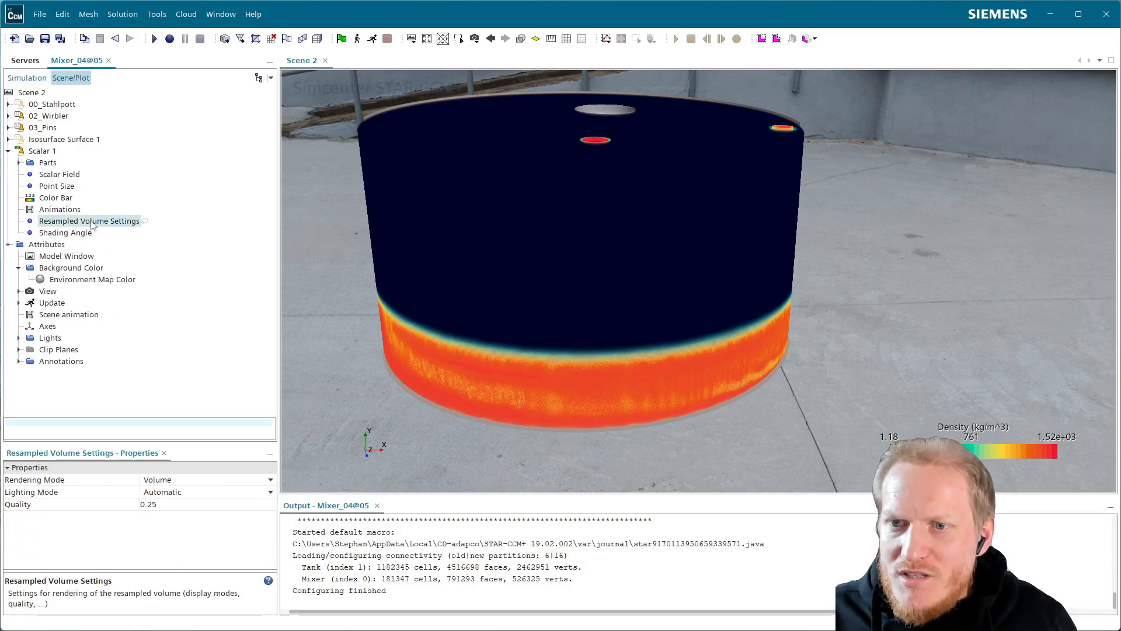
pyautogui.click(70, 481)
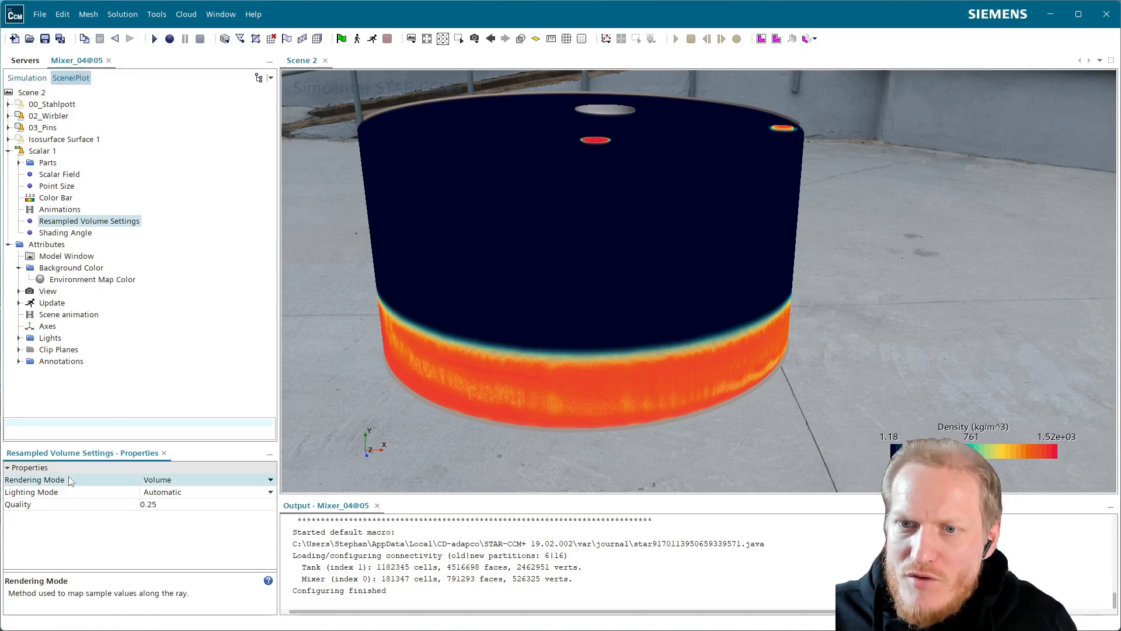
pyautogui.click(173, 483)
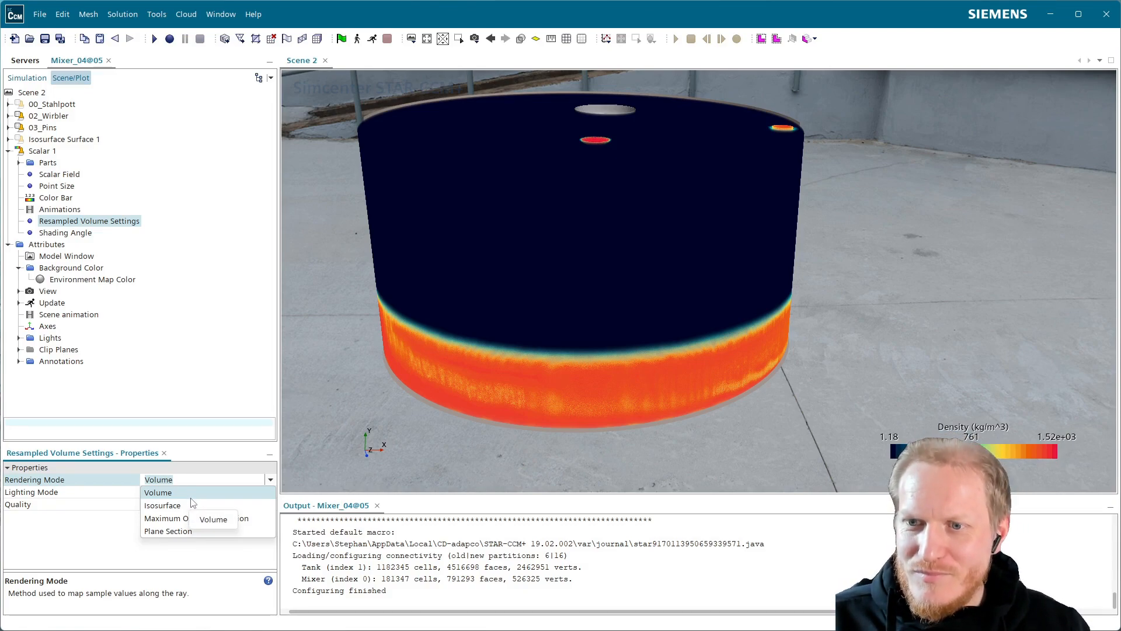
pyautogui.click(242, 506)
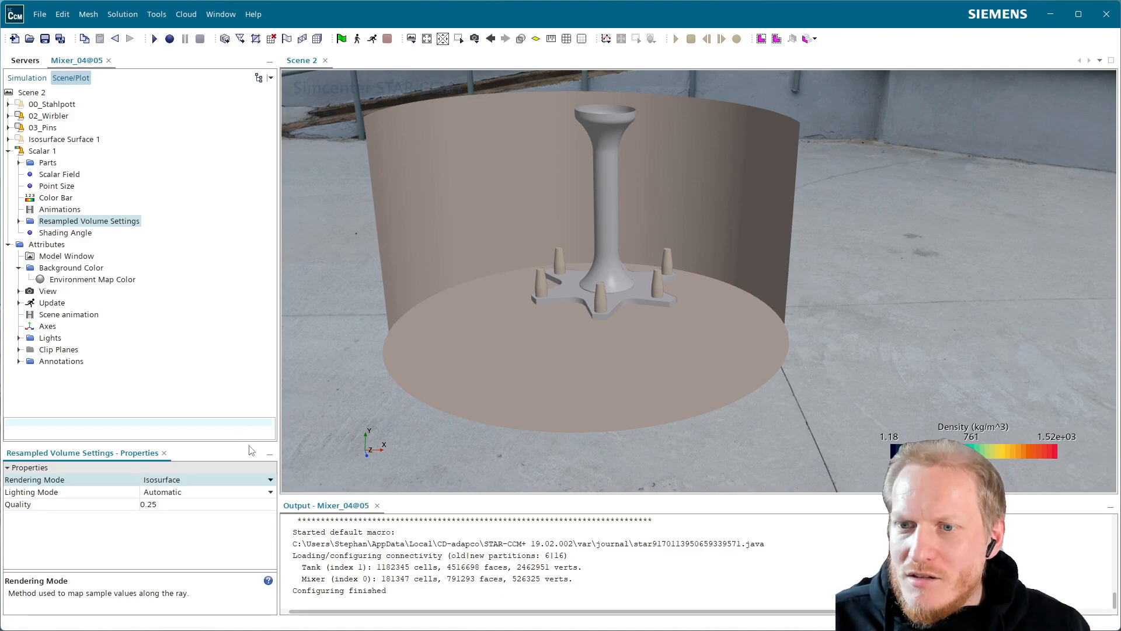
# Set the single isovalue of the resampled volume's isosurface mode to 700 kg/m^3.
pyautogui.click(19, 220)
pyautogui.click(69, 234)
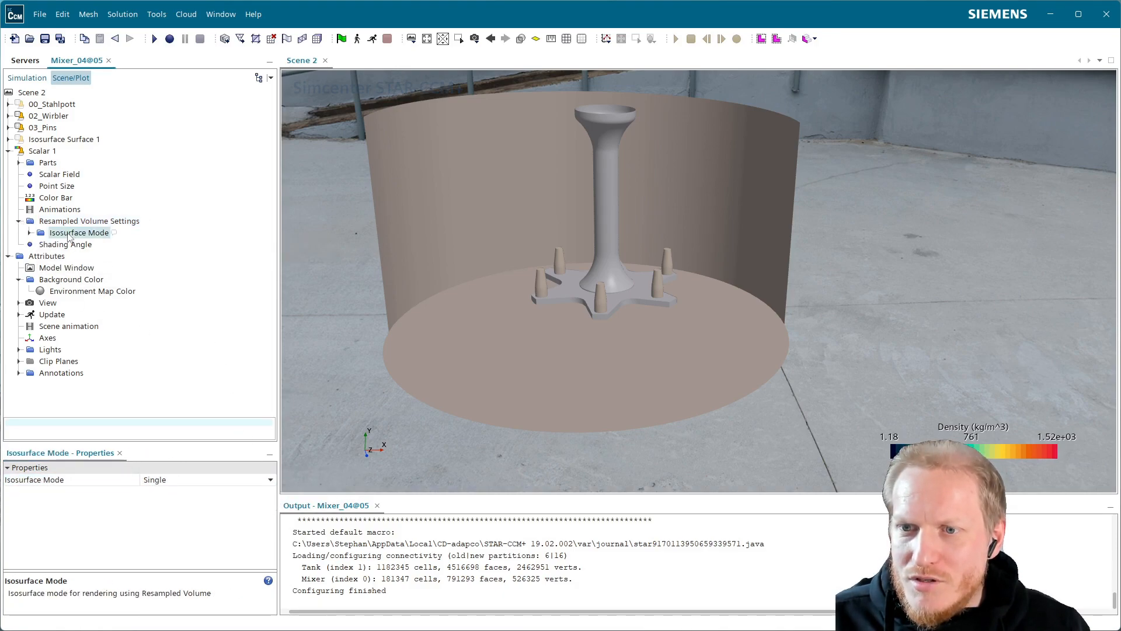
pyautogui.click(29, 233)
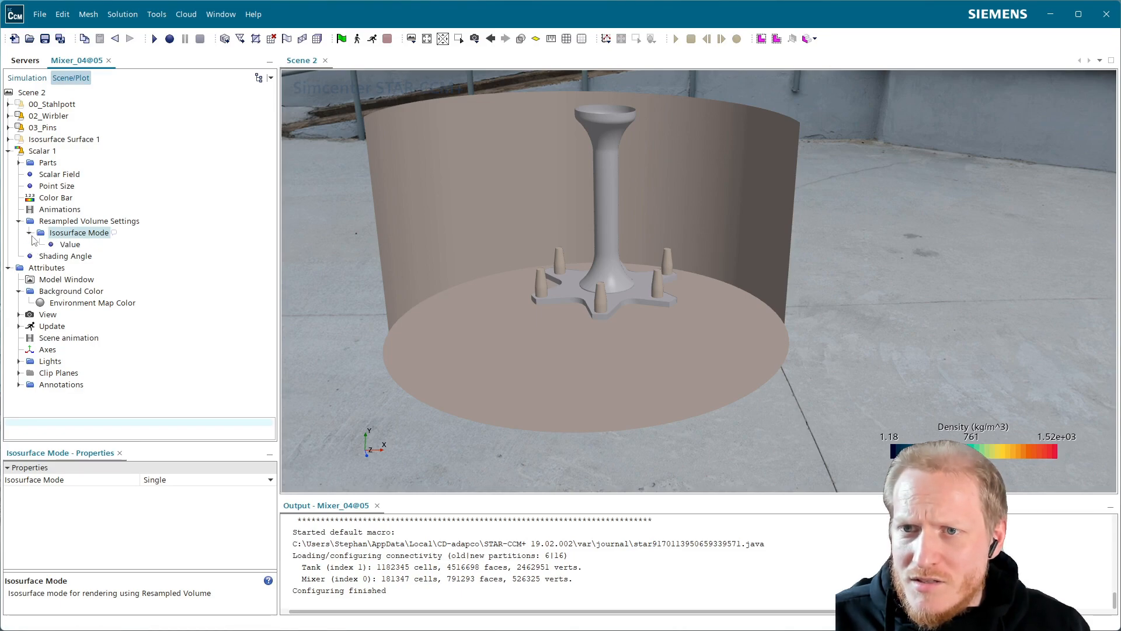
pyautogui.click(71, 245)
pyautogui.click(178, 481)
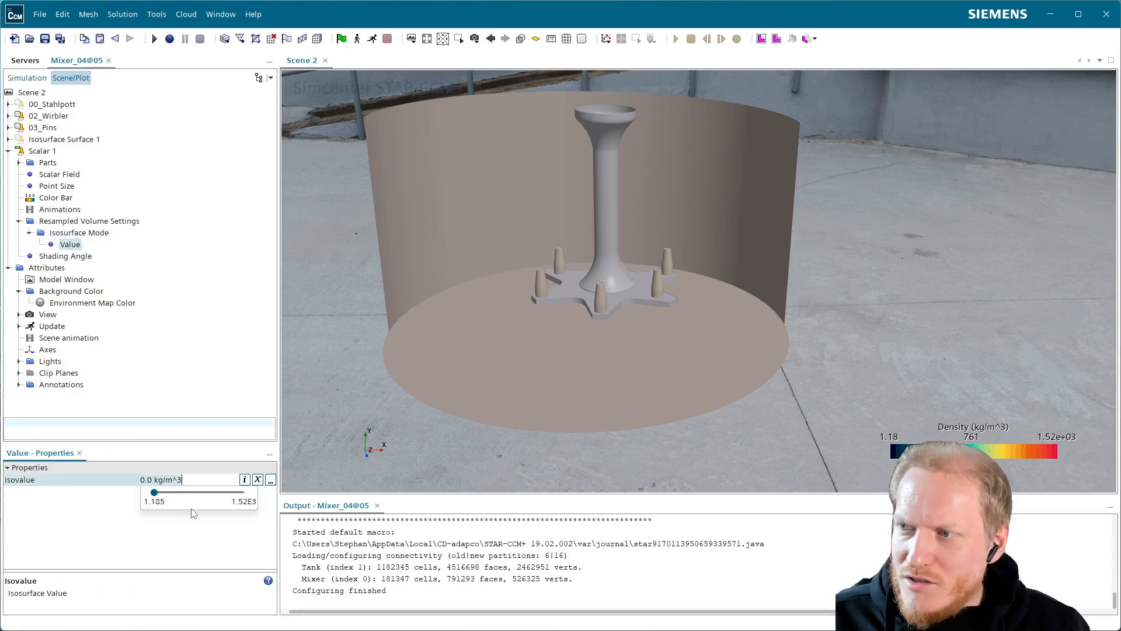
pyautogui.write('700')
pyautogui.press('Return')
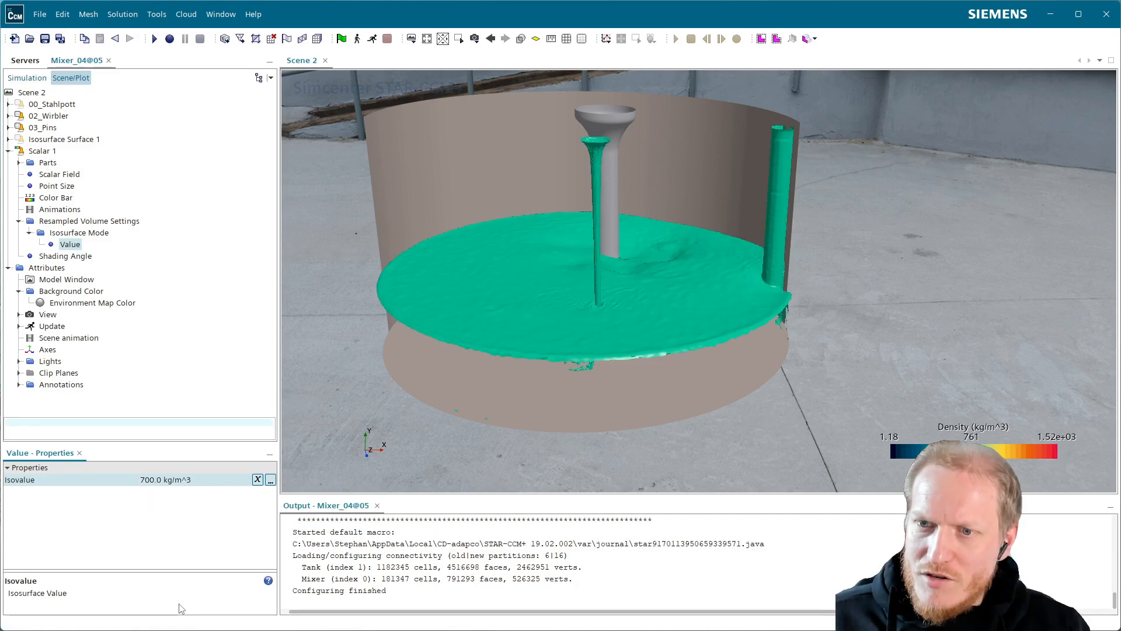
# Examine the smoothness and ripples of the resampled liquid isosurface around the shaft and the inflowing jets.
pyautogui.scroll(3, 622, 297)
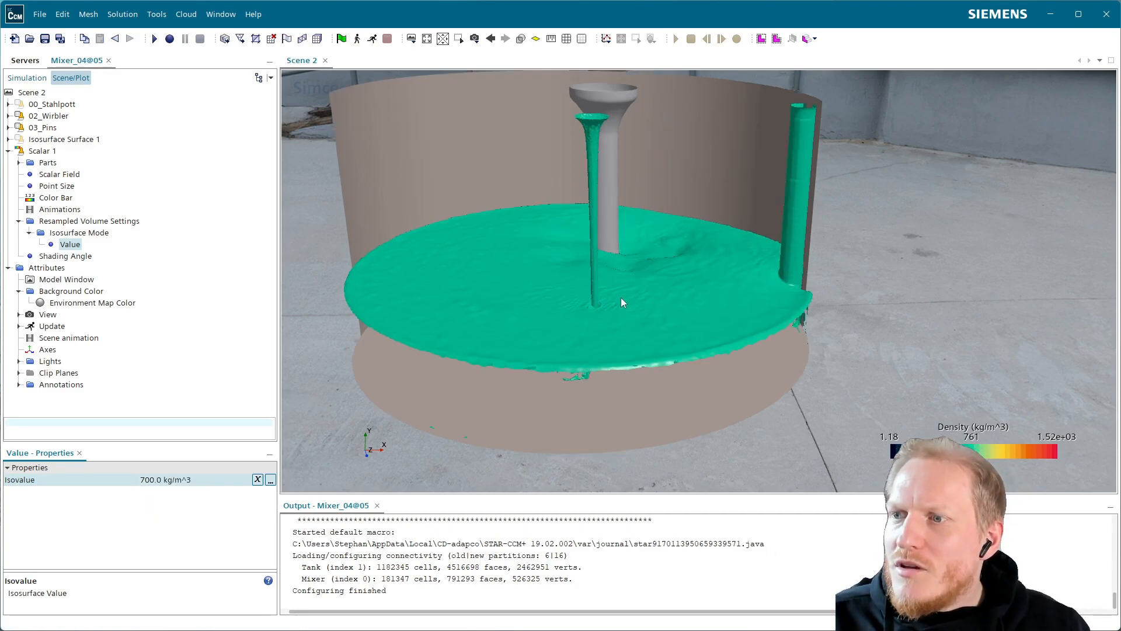
pyautogui.moveTo(591, 247); pyautogui.dragTo(604, 276)
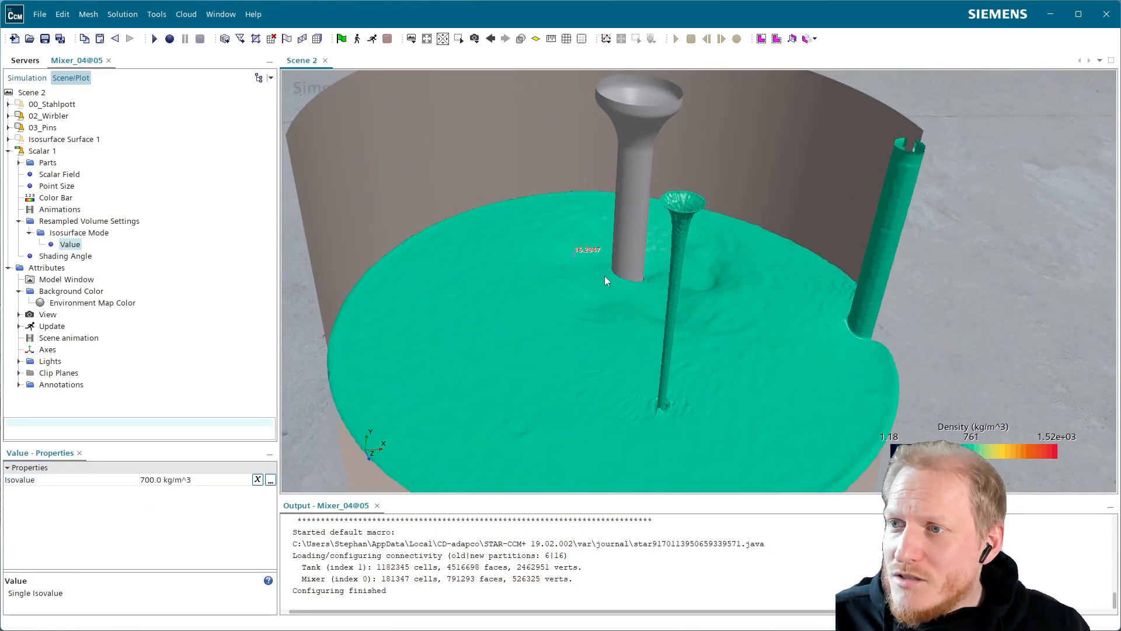
pyautogui.scroll(5, 728, 310)
pyautogui.moveTo(674, 308); pyautogui.dragTo(650, 303)
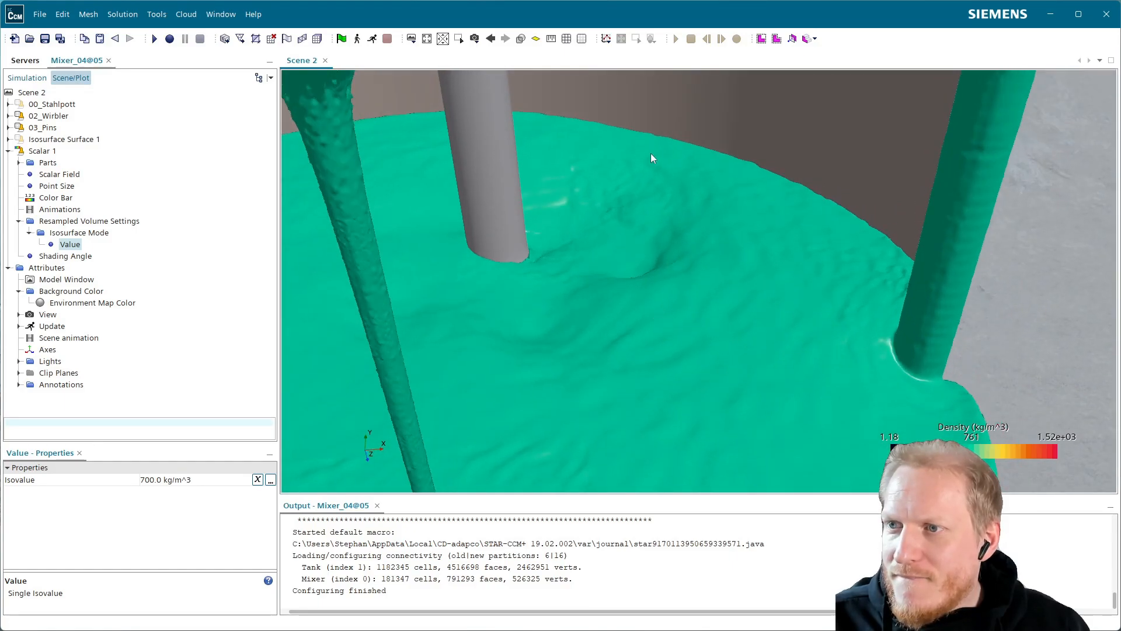
pyautogui.moveTo(443, 244); pyautogui.dragTo(670, 229)
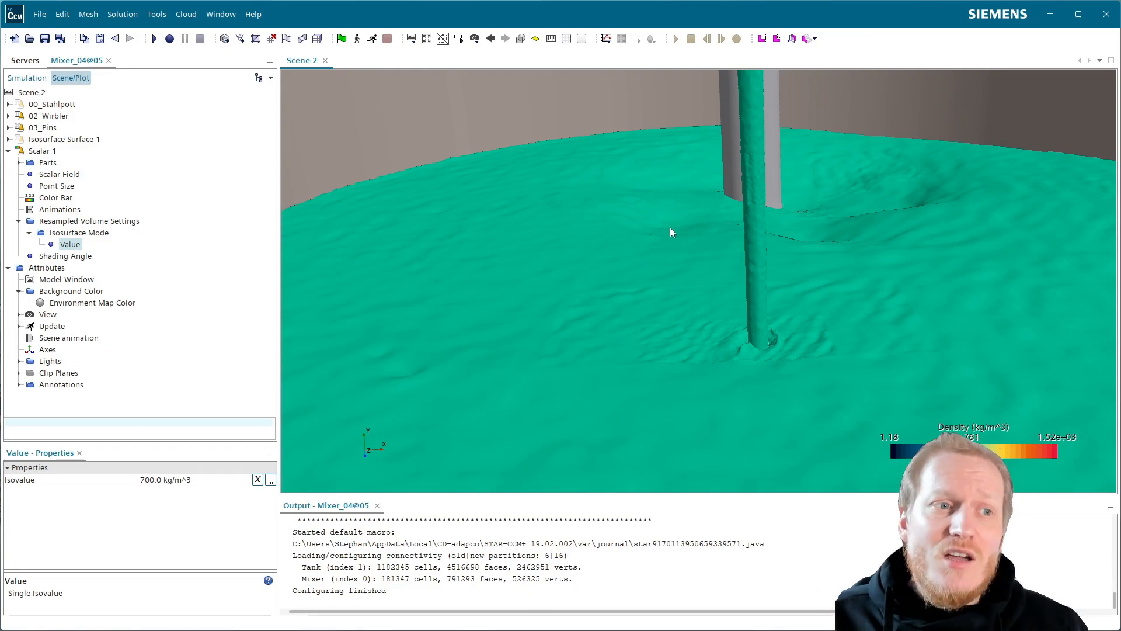
pyautogui.scroll(-6, 768, 146)
pyautogui.moveTo(752, 188); pyautogui.dragTo(713, 195)
pyautogui.scroll(8, 714, 197)
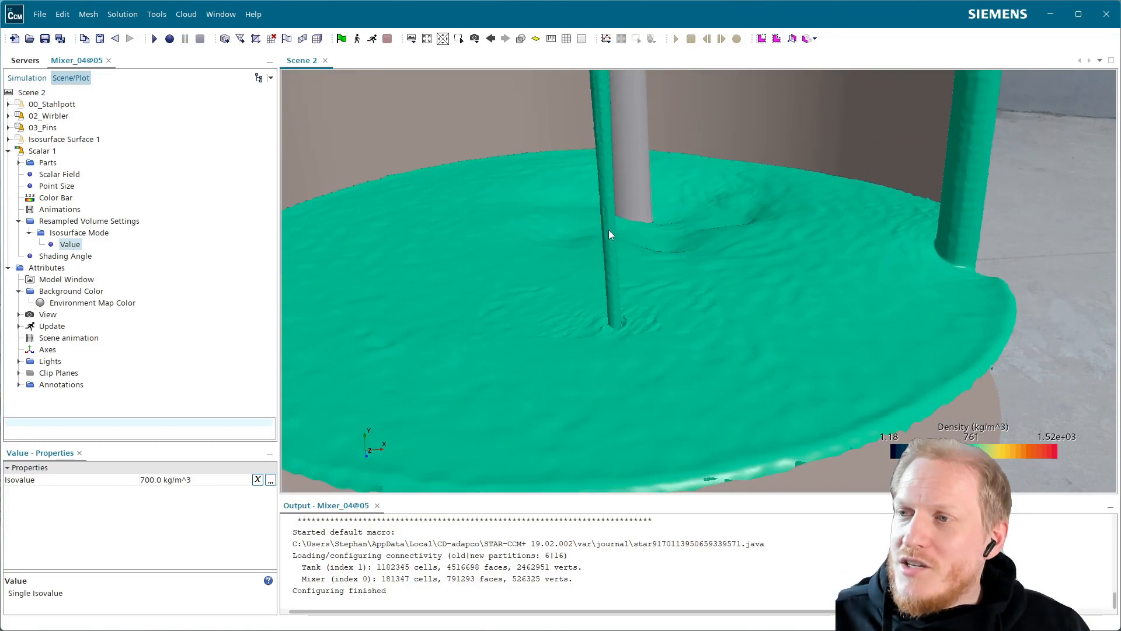
pyautogui.moveTo(601, 238); pyautogui.dragTo(622, 241)
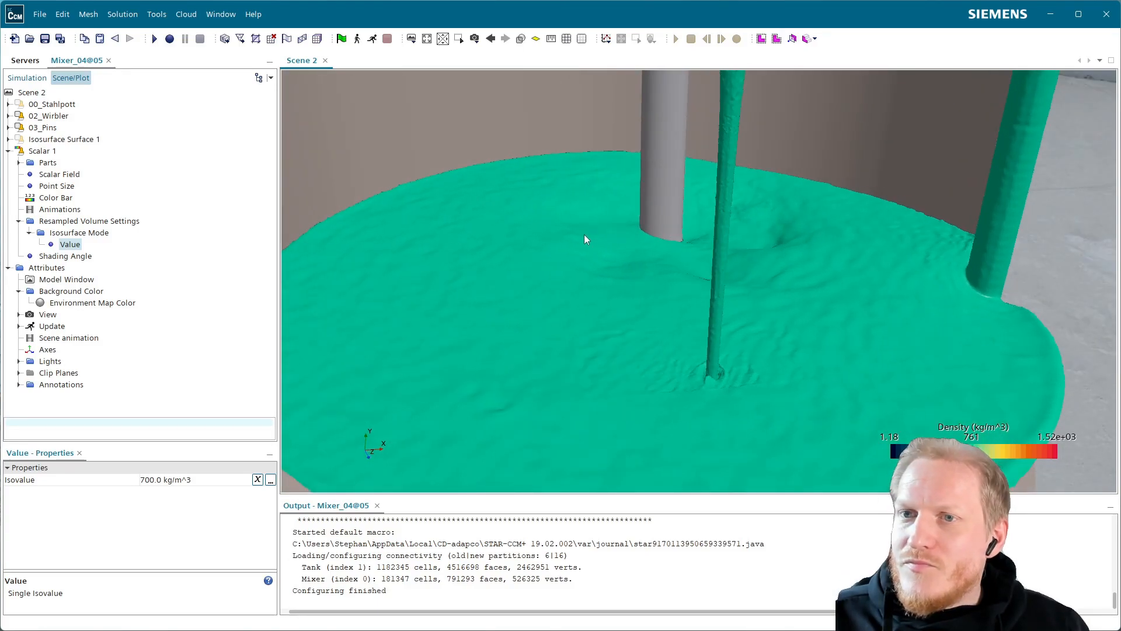
# Enable advanced rendering for Scene 2.
pyautogui.click(34, 153)
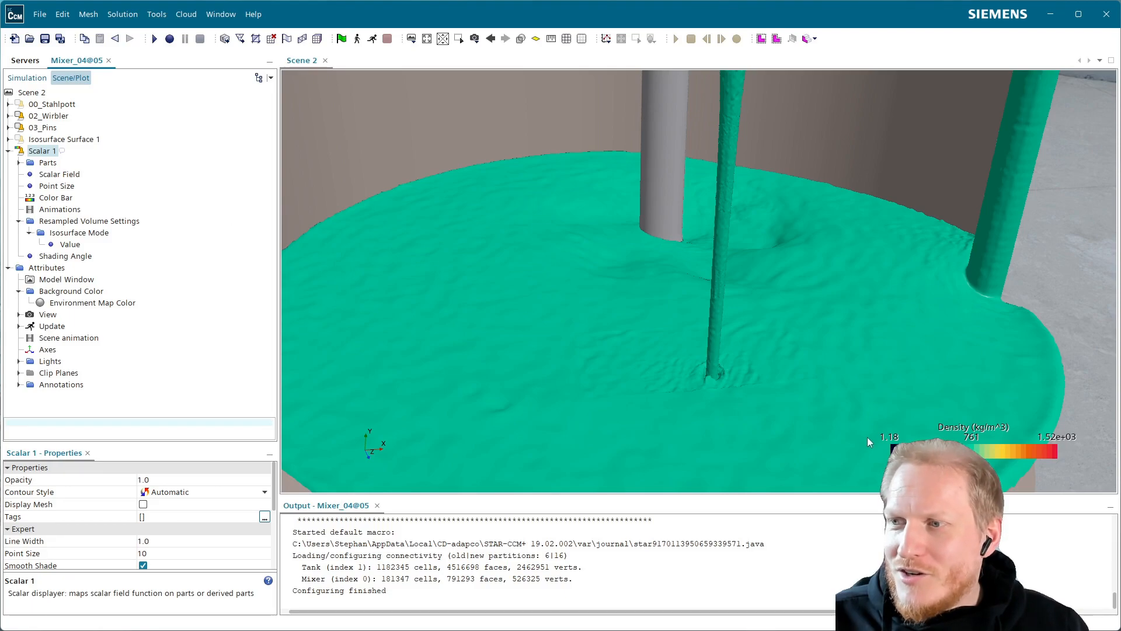
pyautogui.moveTo(517, 323); pyautogui.dragTo(507, 297)
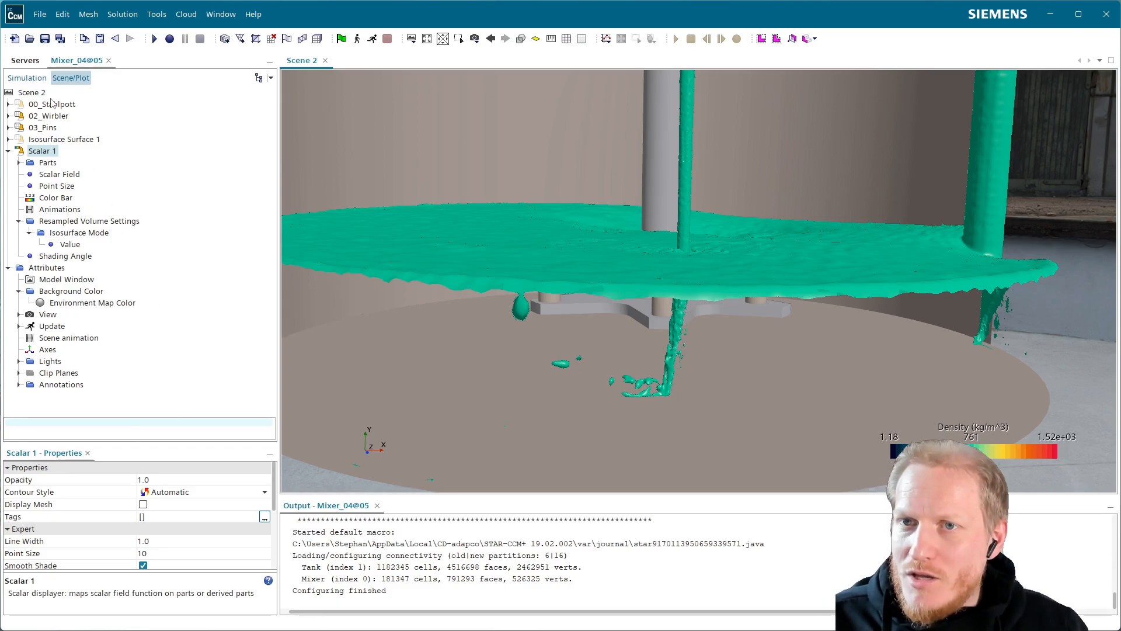
pyautogui.click(32, 92)
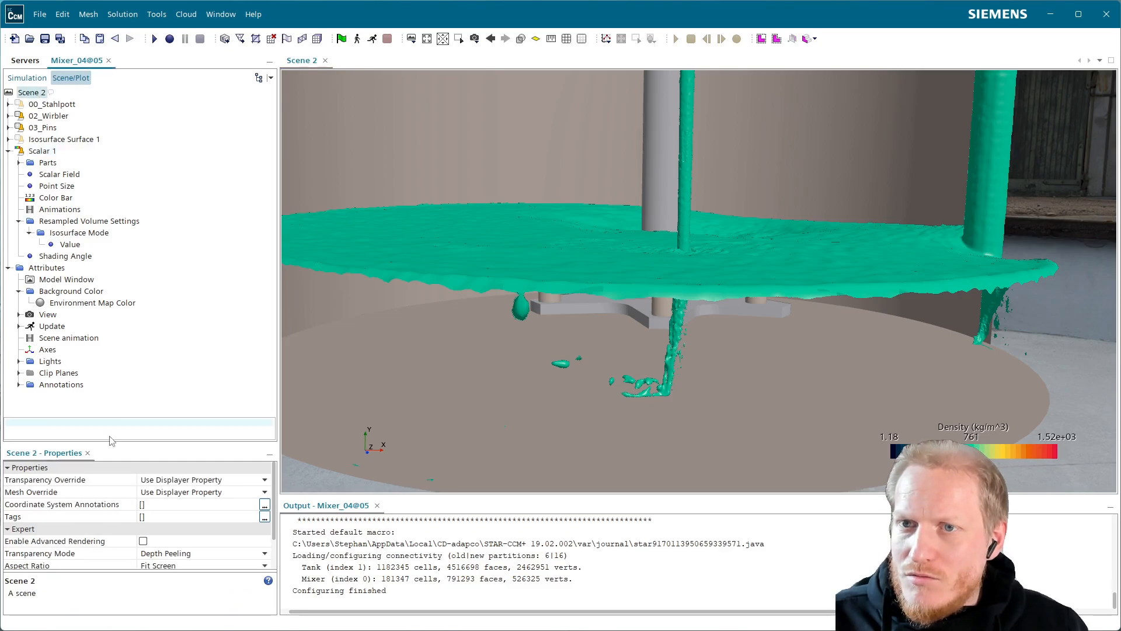
pyautogui.click(143, 541)
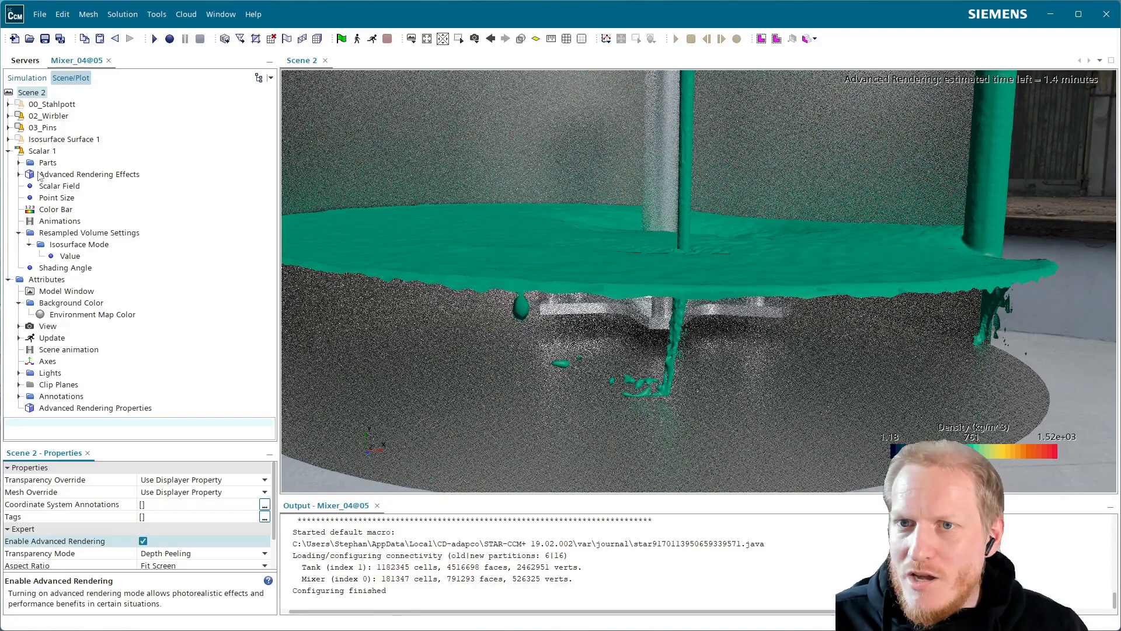
# Set the material effect of the Scalar 1 displayer's advanced rendering to Matte.
pyautogui.doubleClick(39, 175)
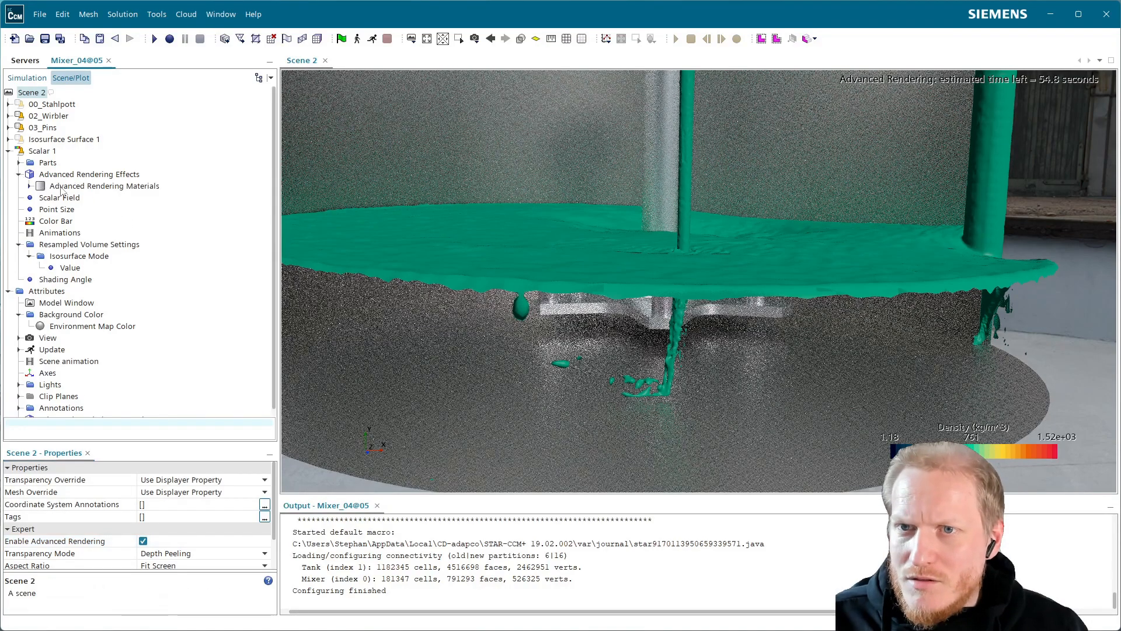
pyautogui.click(62, 186)
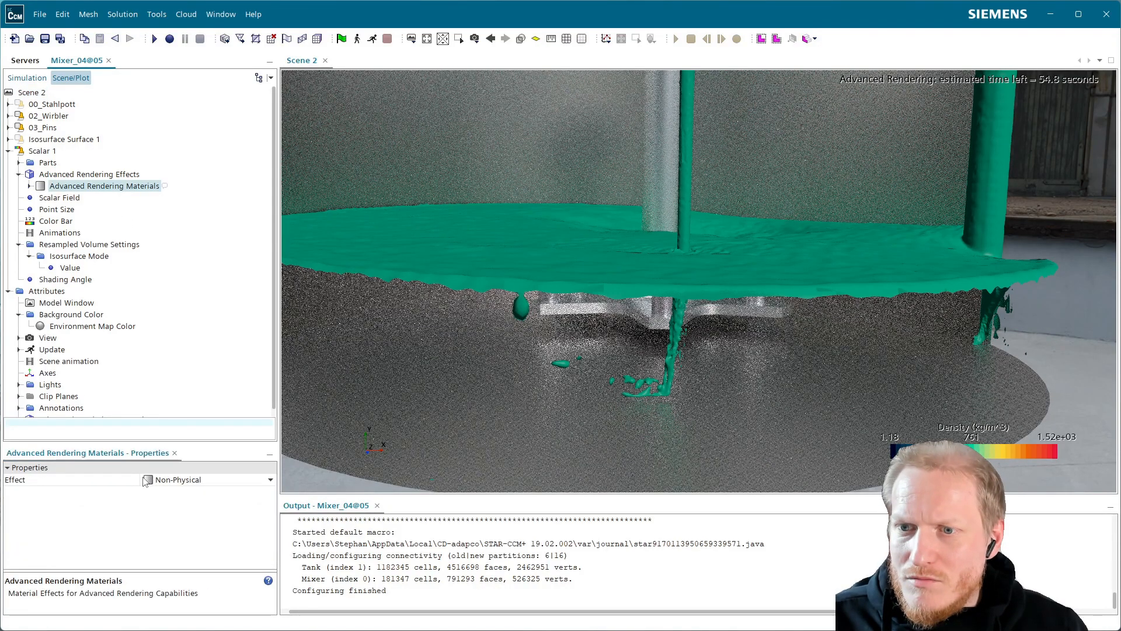
pyautogui.click(169, 480)
pyautogui.click(177, 427)
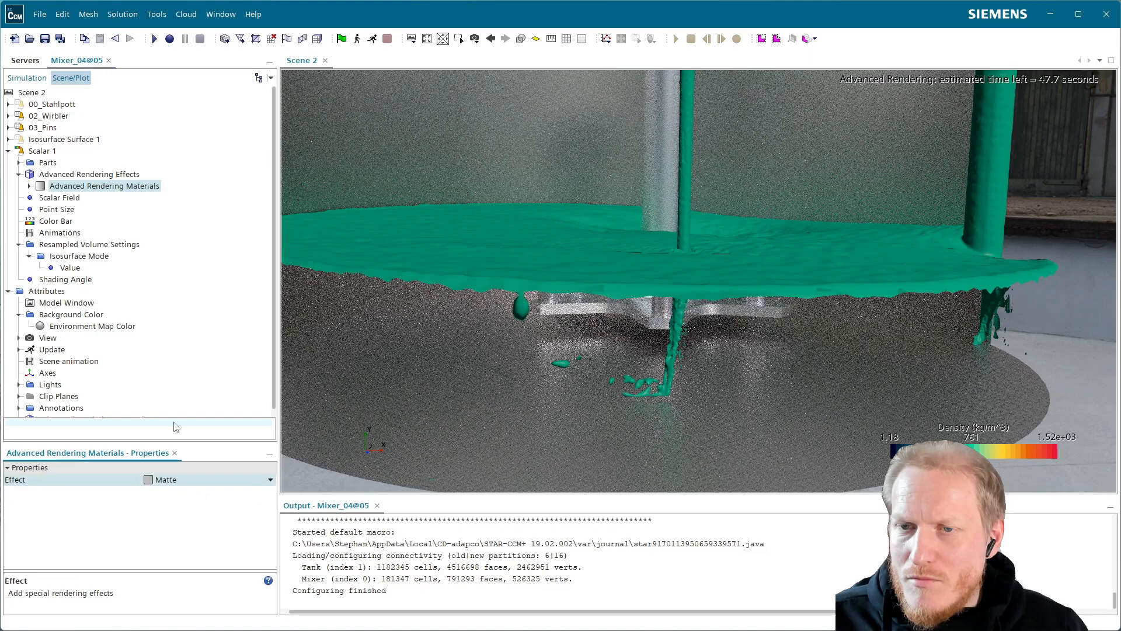
# Set the Clearcoat IOR of the Scalar 1 displayer's matte material to 1.5.
pyautogui.click(29, 186)
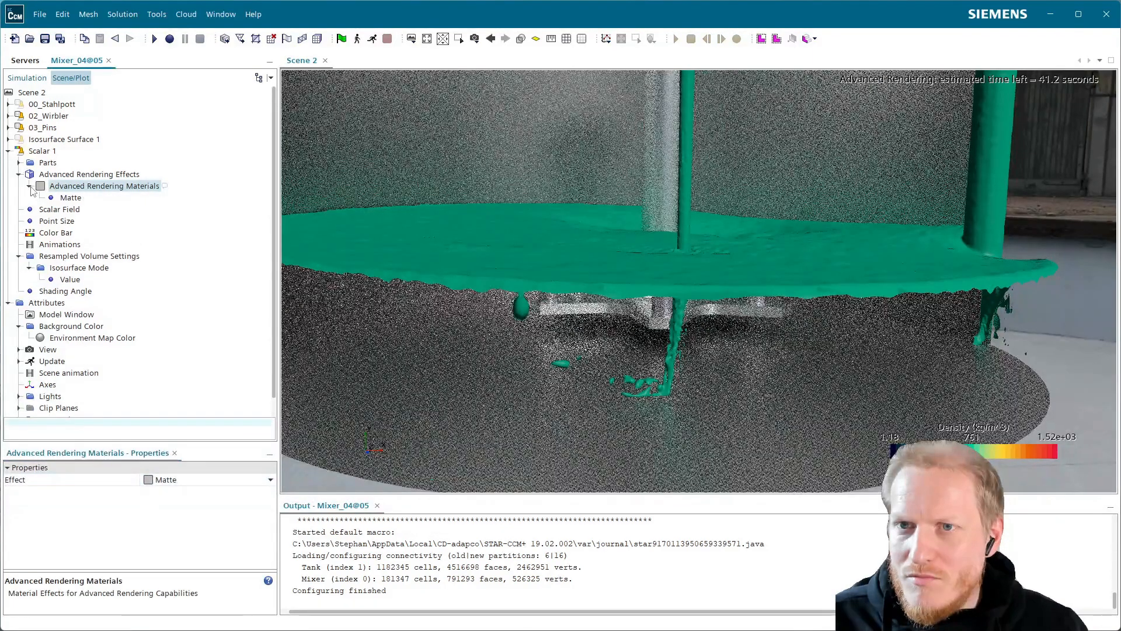
pyautogui.click(80, 199)
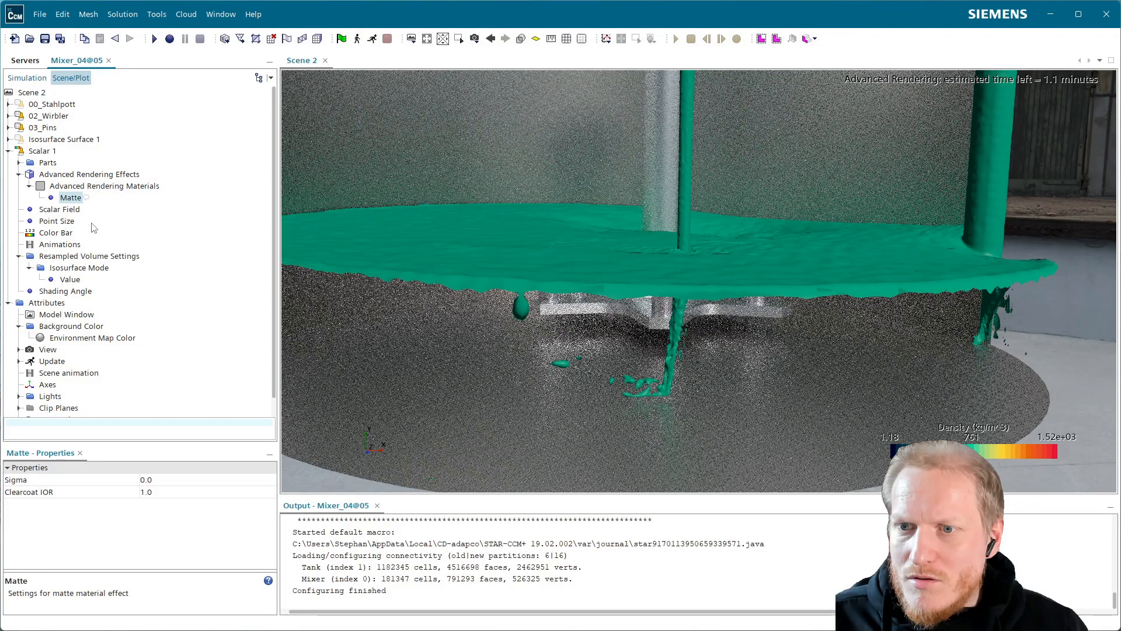
pyautogui.click(181, 493)
pyautogui.write('1.')
pyautogui.write('.')
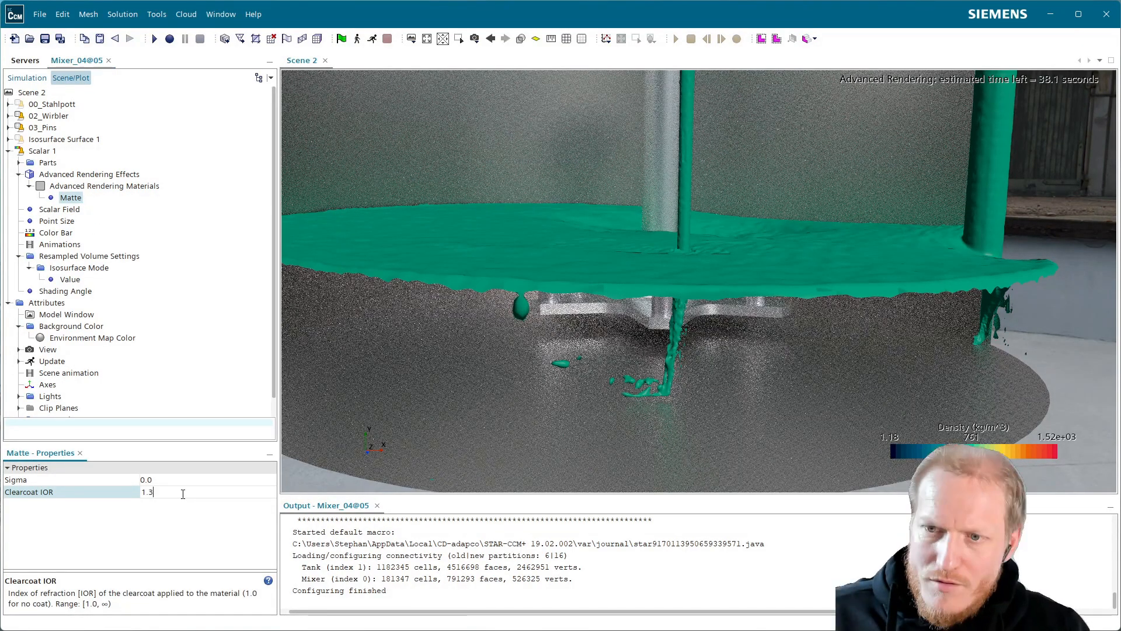
pyautogui.write('5')
pyautogui.press('Return')
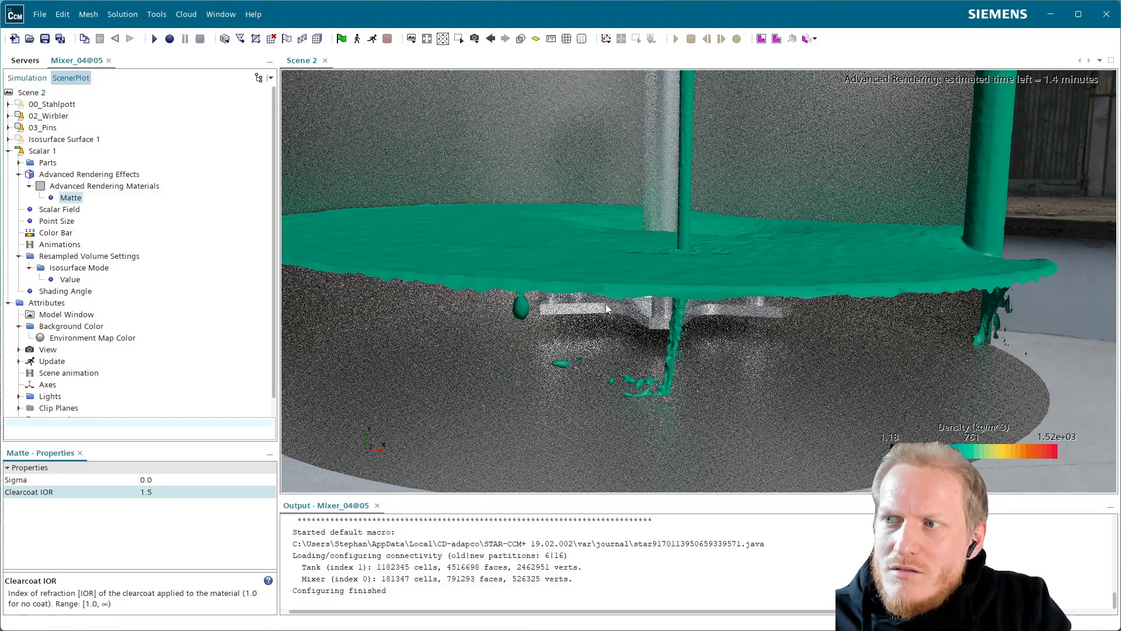
# Enable shadows in the Scalar 1 displayer's advanced rendering effects.
pyautogui.moveTo(592, 339); pyautogui.dragTo(601, 345)
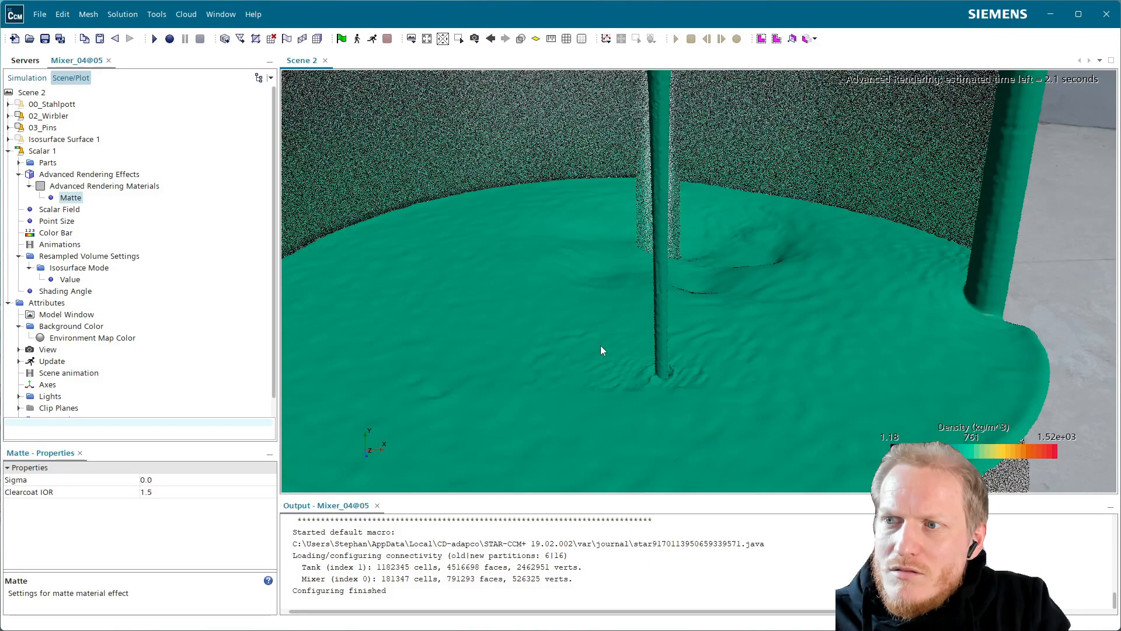
pyautogui.scroll(-5, 627, 352)
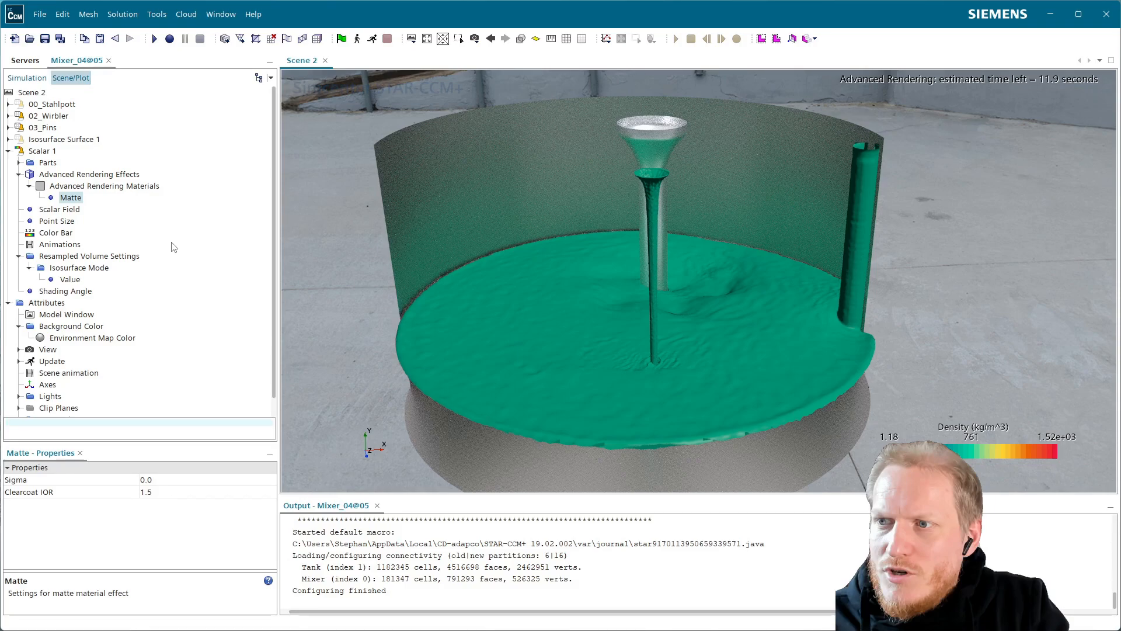
pyautogui.click(89, 174)
pyautogui.click(146, 479)
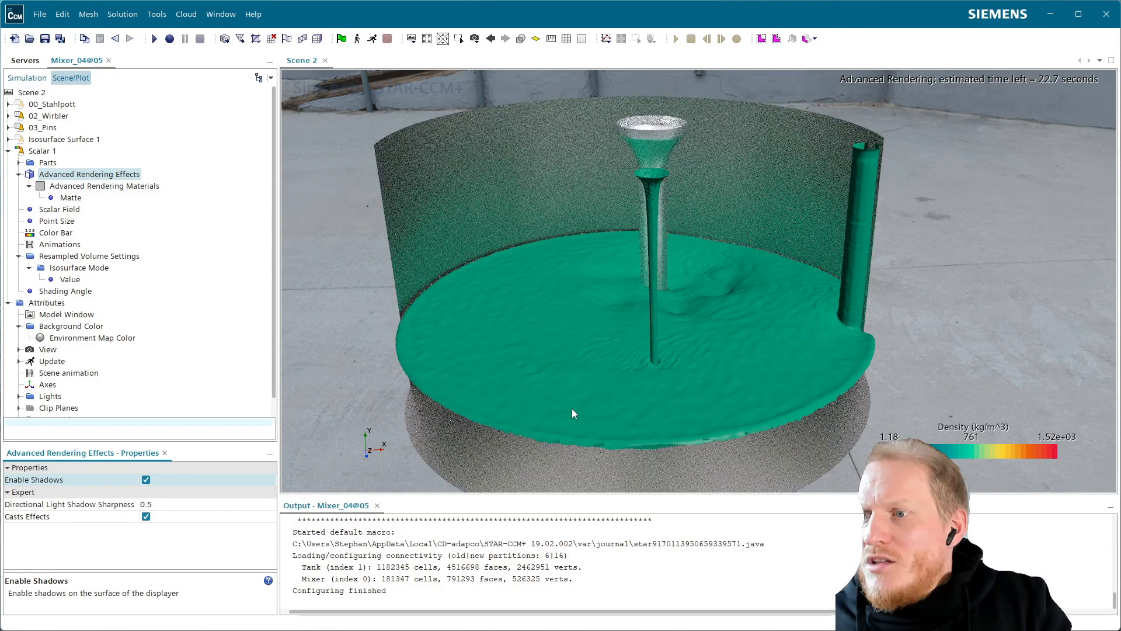
# Open the advanced rendering material settings of the Scalar 1 displayer.
pyautogui.click(91, 186)
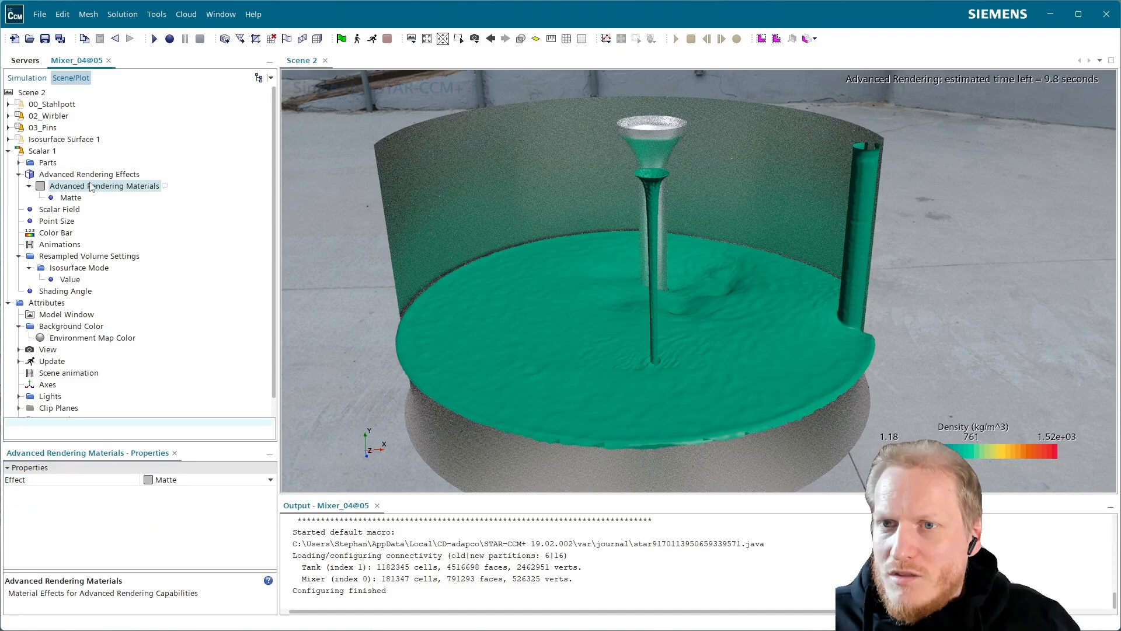
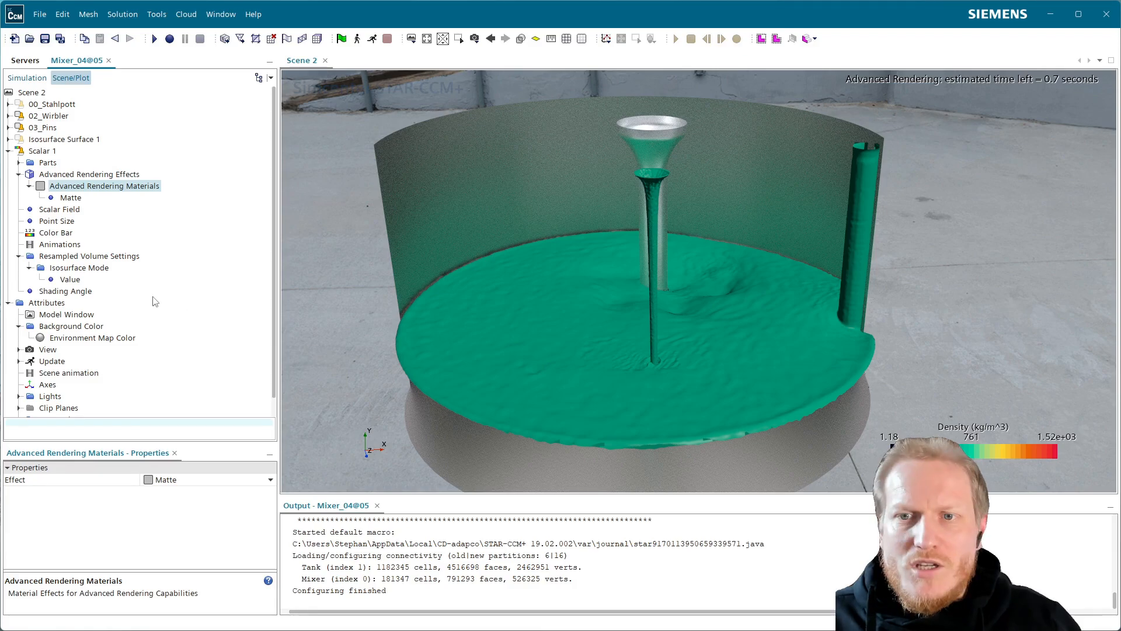
# Set the material effect of the Scalar 1 displayer's advanced rendering to Transparent Body.
pyautogui.click(163, 480)
pyautogui.click(175, 459)
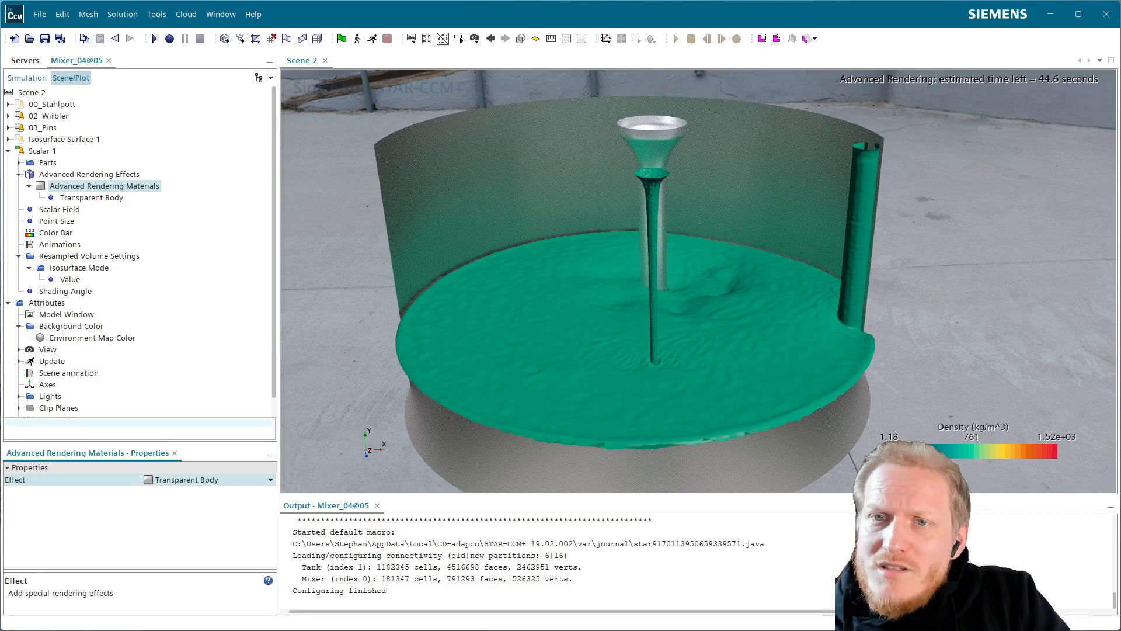
# Disable advanced rendering for Scene 2 and hide its Scalar 1 displayer.
pyautogui.click(31, 93)
pyautogui.click(143, 541)
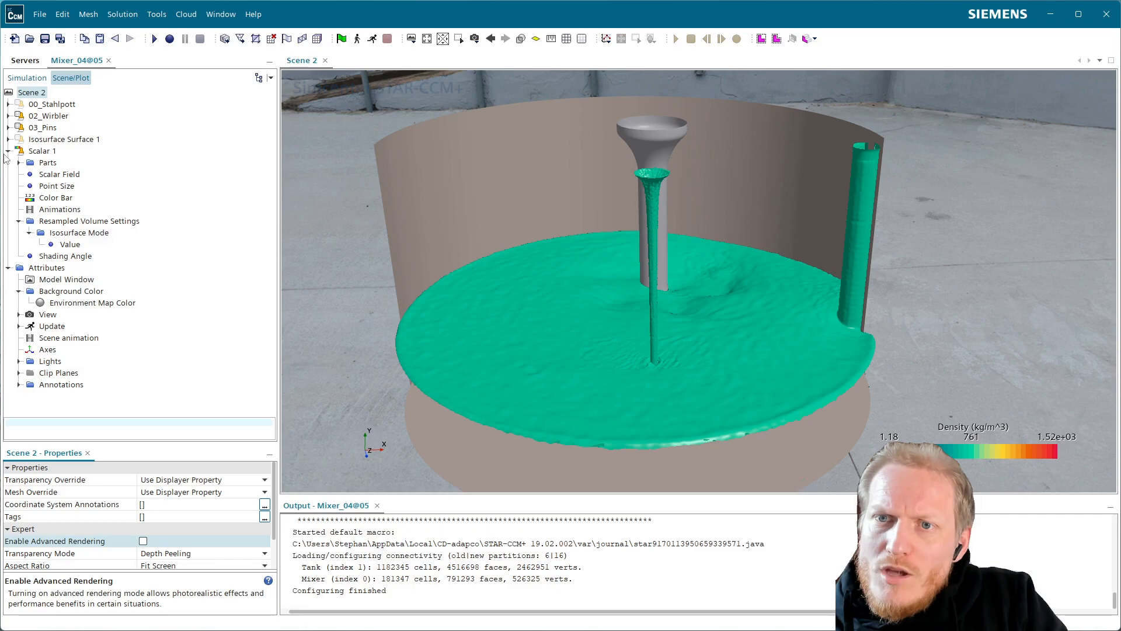
pyautogui.click(9, 152)
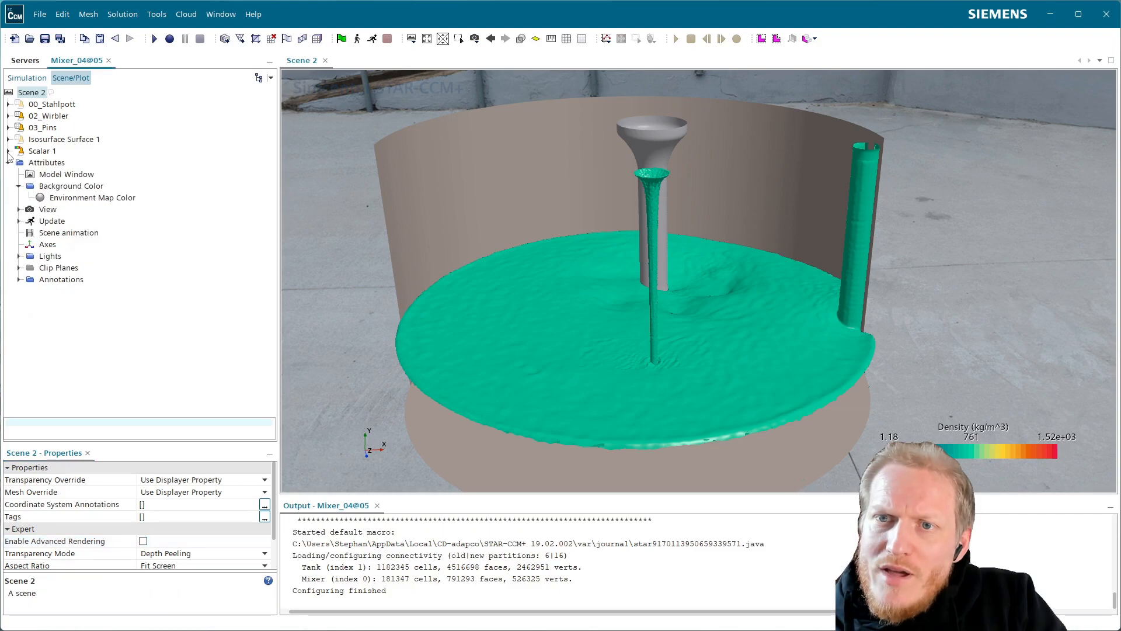
pyautogui.click(50, 151)
# Duplicate the Isosurface 2 derived part within Derived Parts.
pyautogui.click(27, 77)
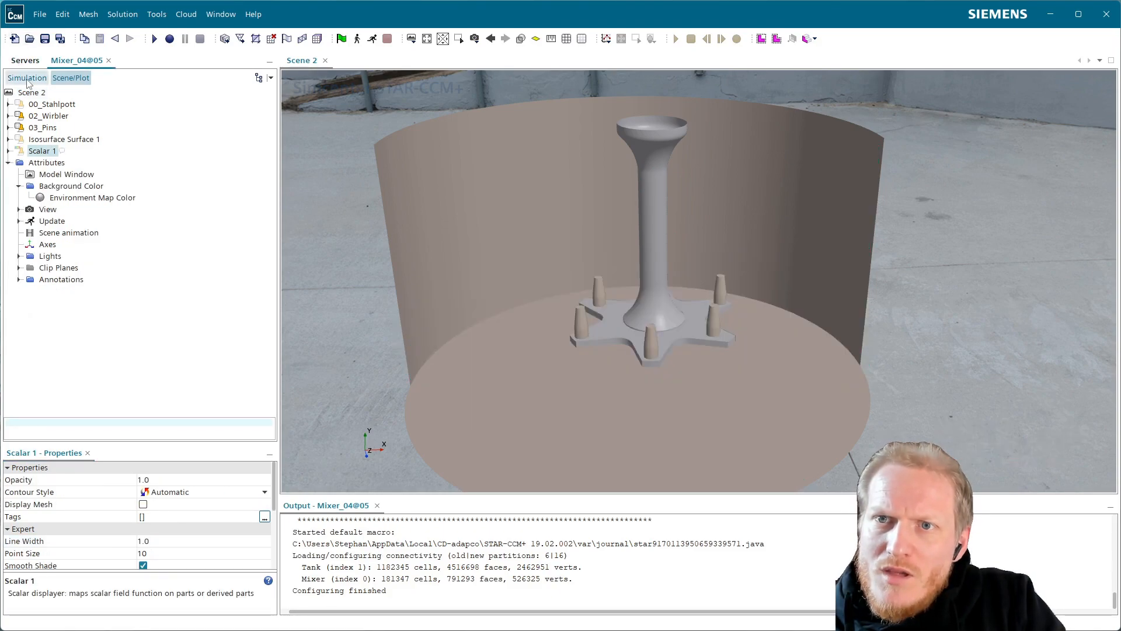
pyautogui.click(63, 193)
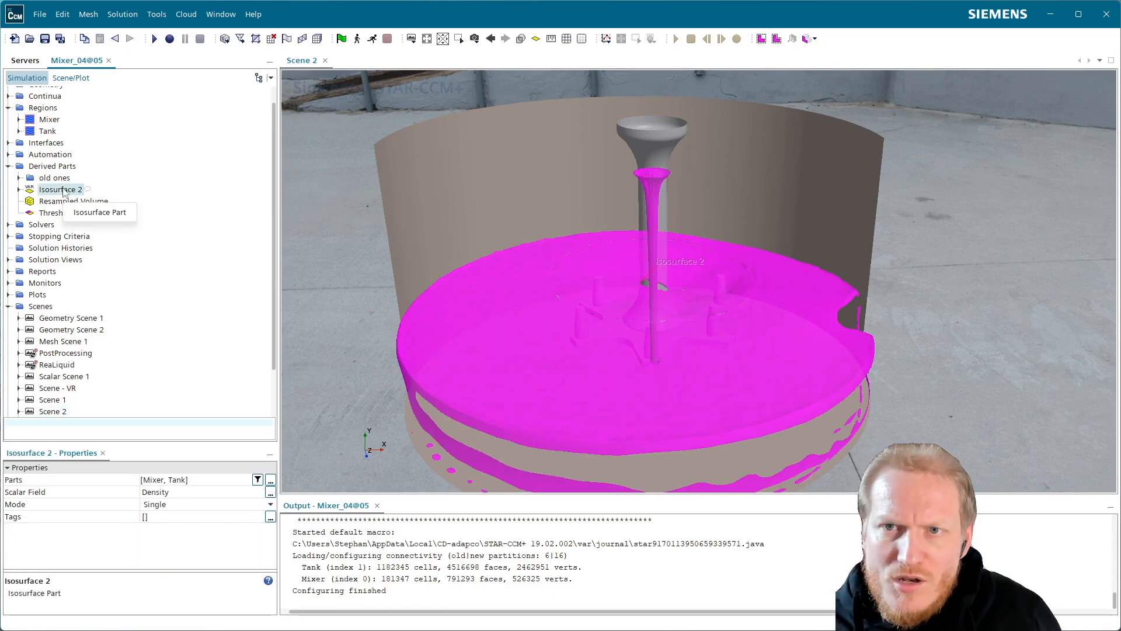
pyautogui.click(50, 167)
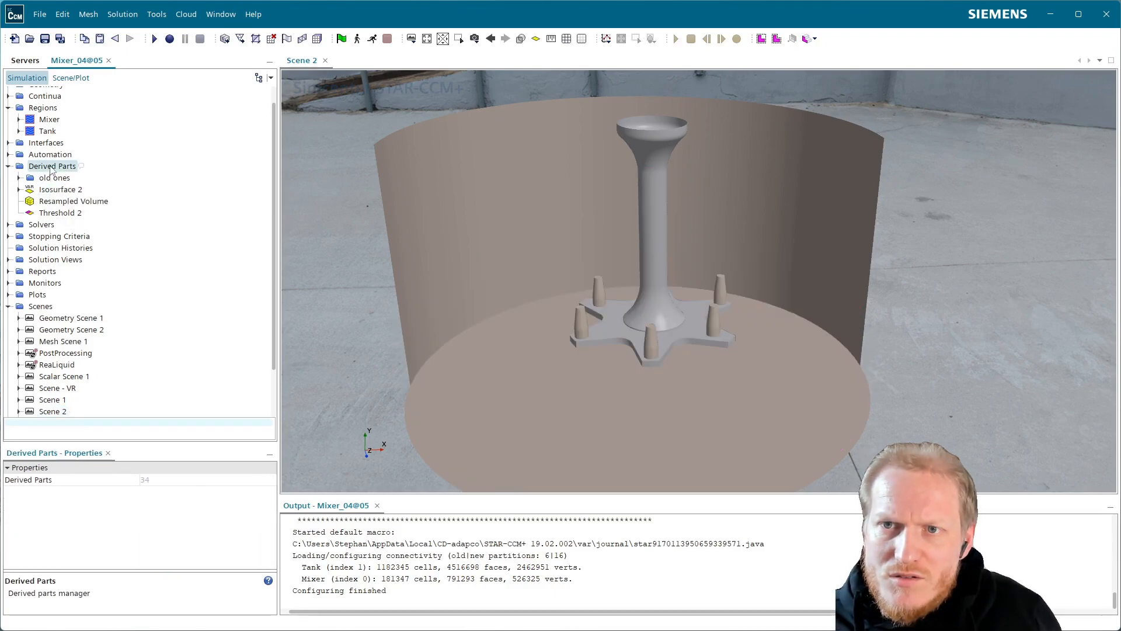
pyautogui.hotkey('ctrl', 'v')
pyautogui.click(88, 201)
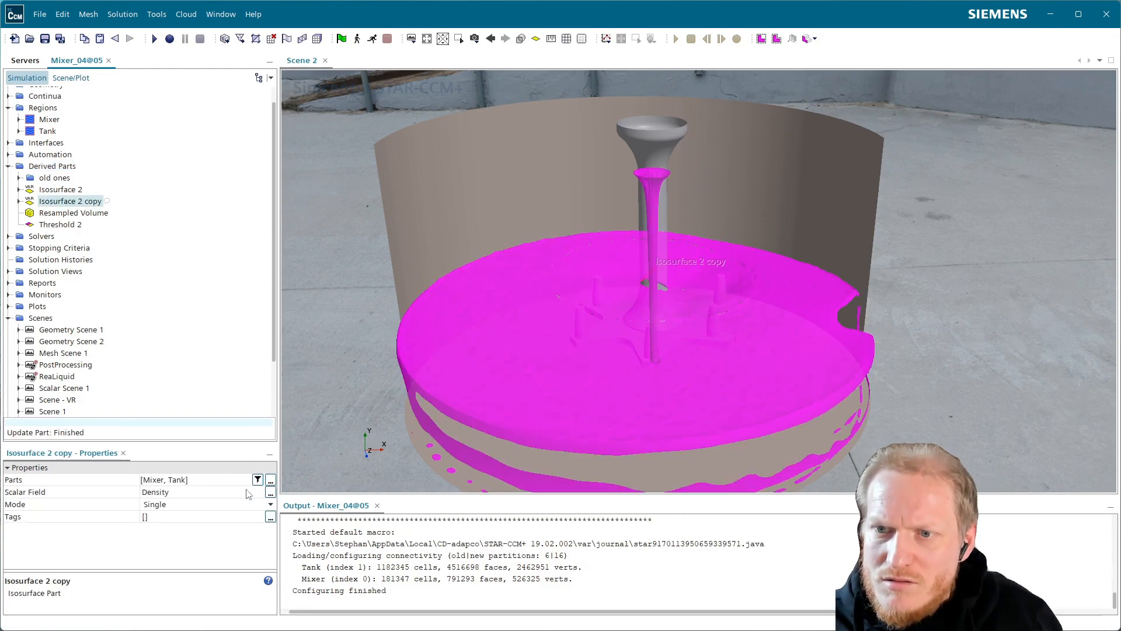
# Replace the Mixer and Tank regions with Resampled Volume as the input part of the Isosurface 2 copy.
pyautogui.click(270, 481)
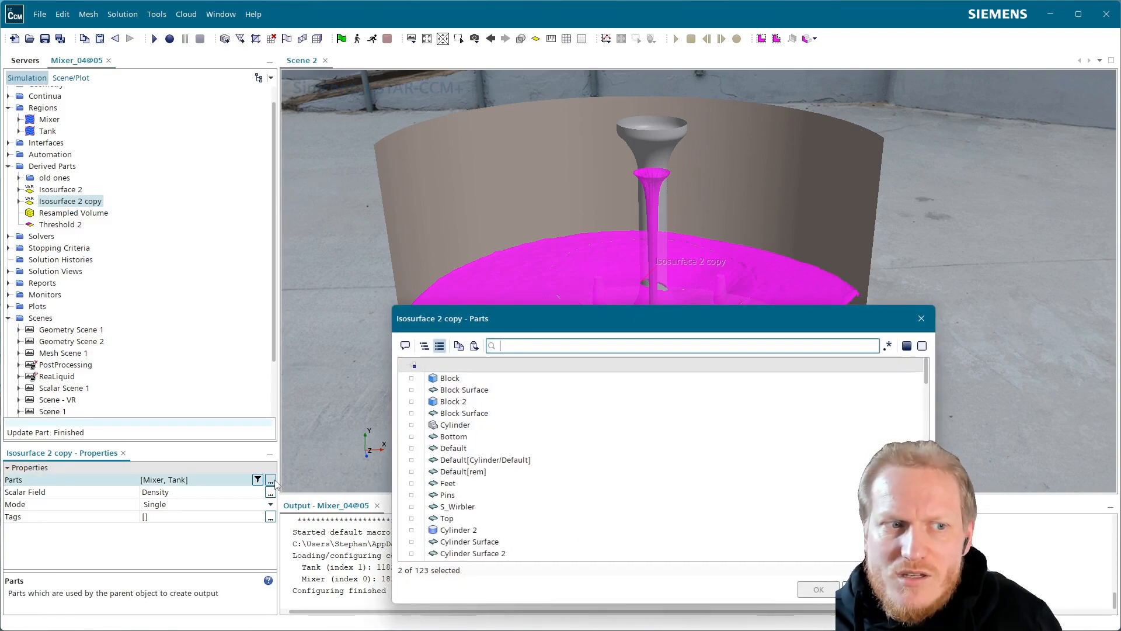
pyautogui.moveTo(647, 318); pyautogui.dragTo(469, 202)
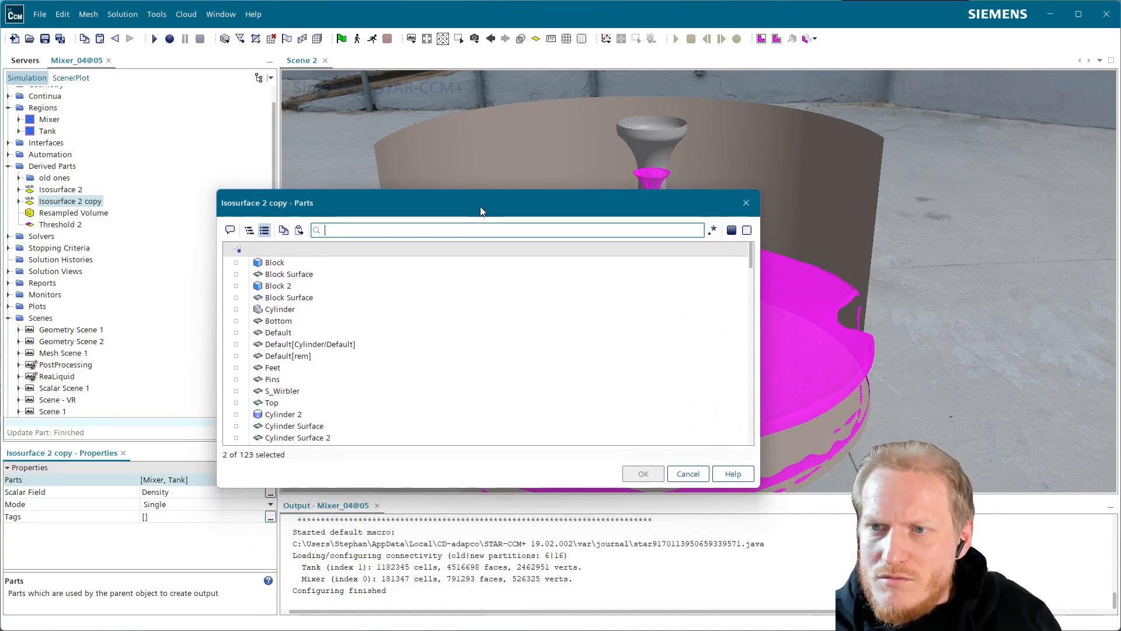
pyautogui.click(247, 229)
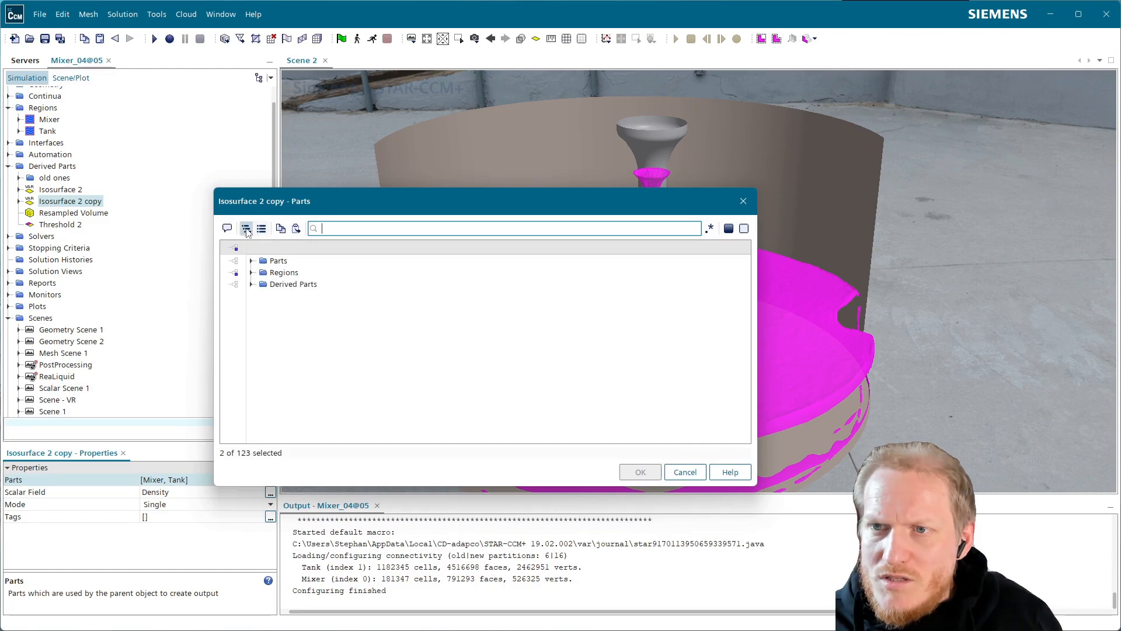
pyautogui.click(252, 284)
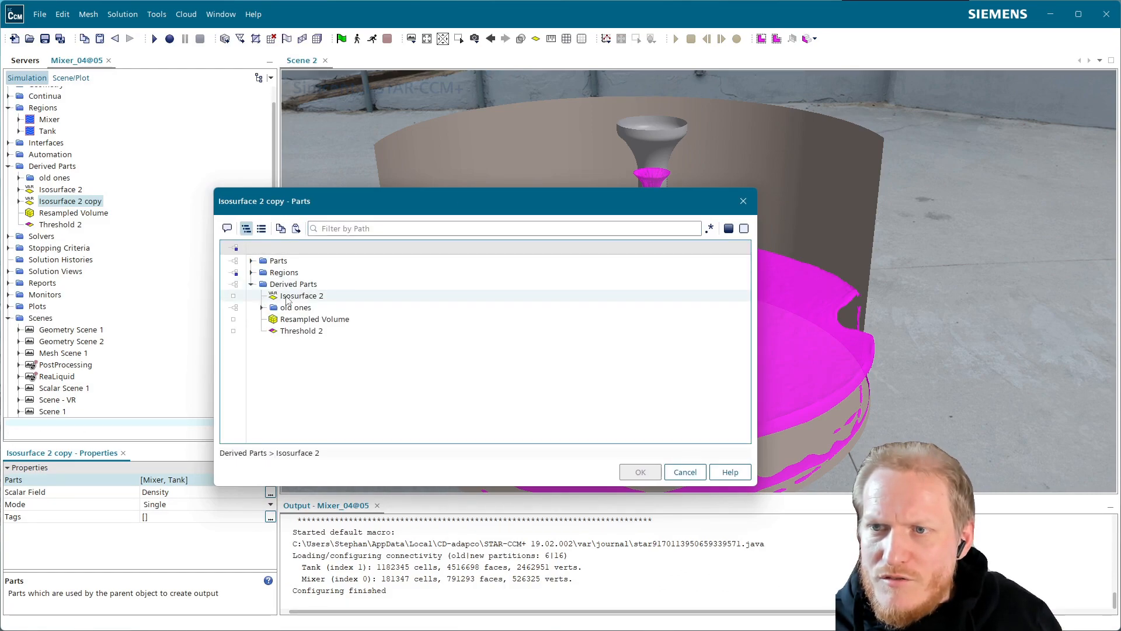
pyautogui.click(306, 323)
pyautogui.click(289, 273)
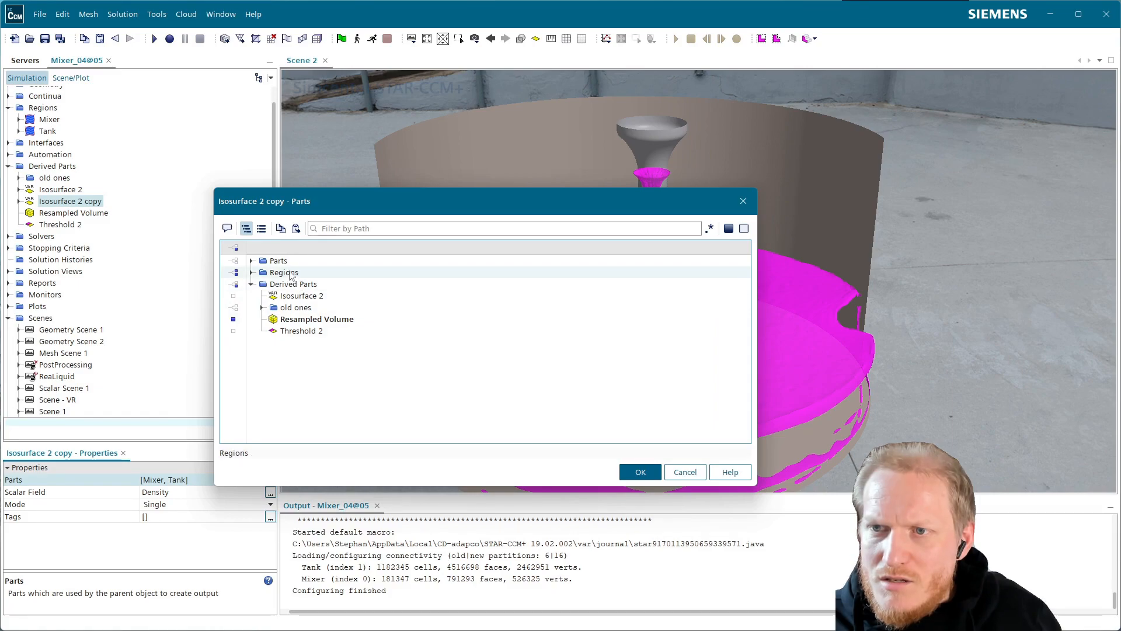
pyautogui.doubleClick(289, 273)
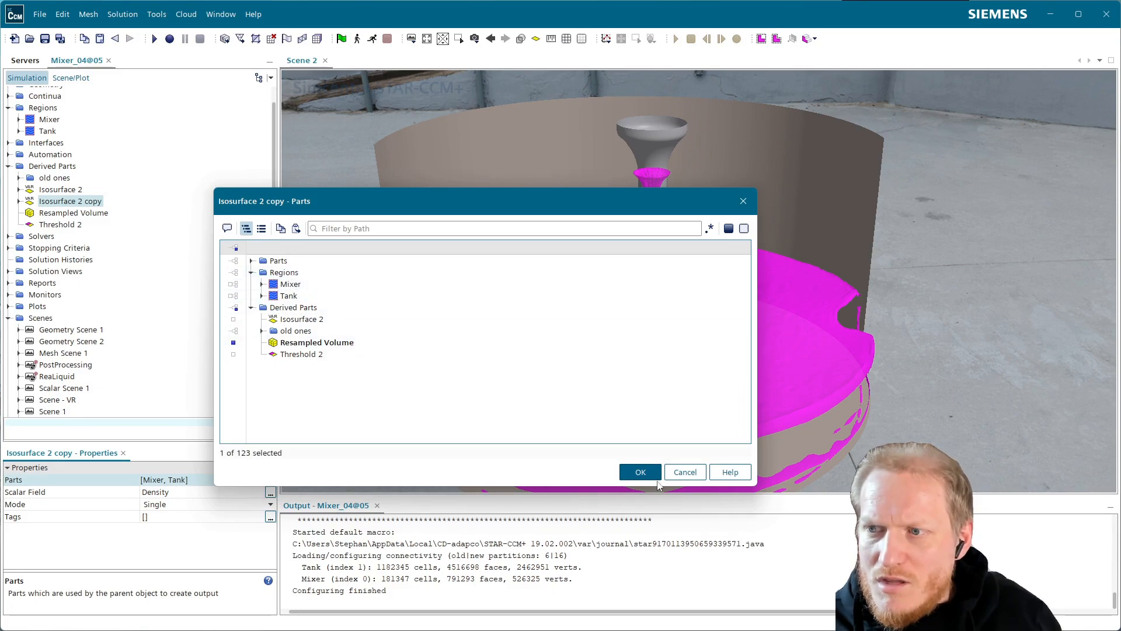
pyautogui.click(642, 472)
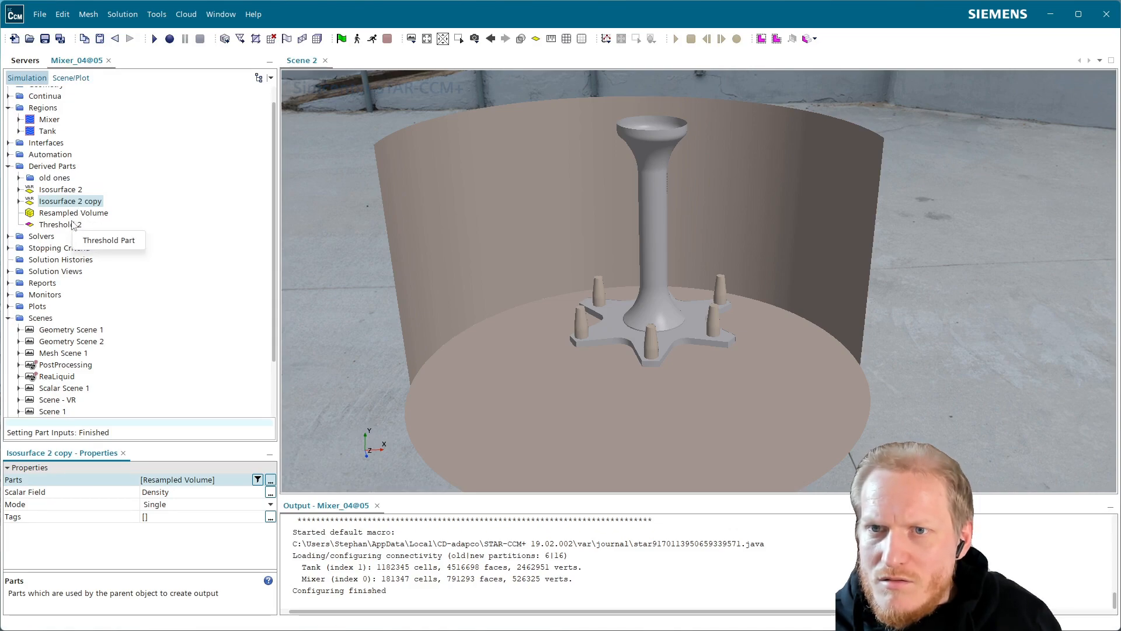
# Add the Isosurface 2 copy to Scene 2 in a new Surface displayer.
pyautogui.click(19, 201)
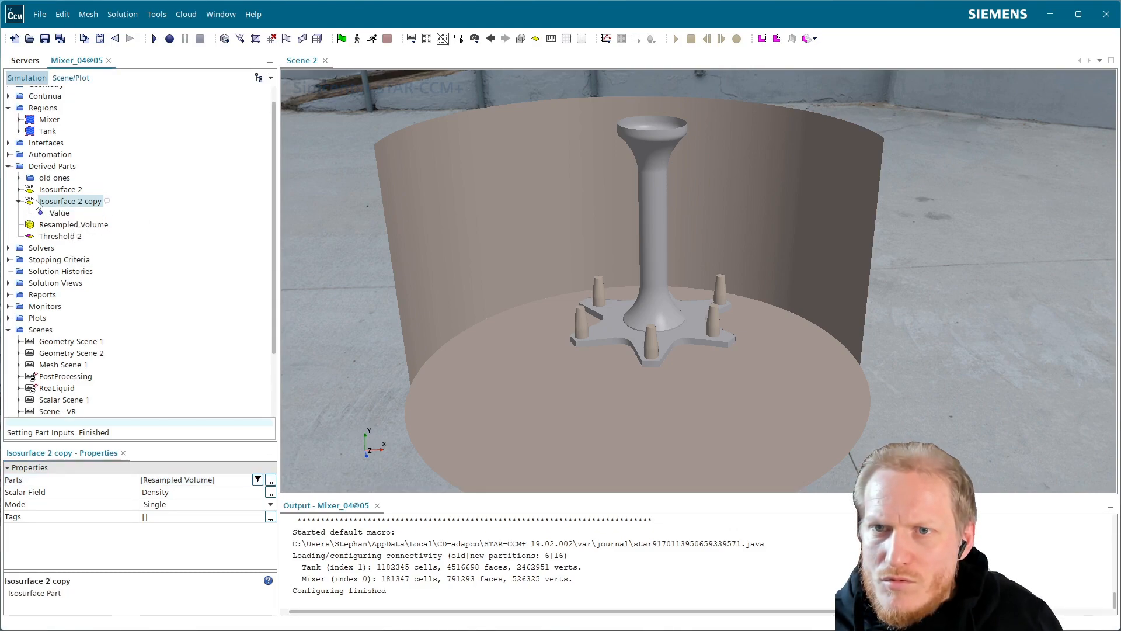
pyautogui.click(60, 214)
pyautogui.click(67, 205)
pyautogui.moveTo(67, 205); pyautogui.dragTo(521, 288)
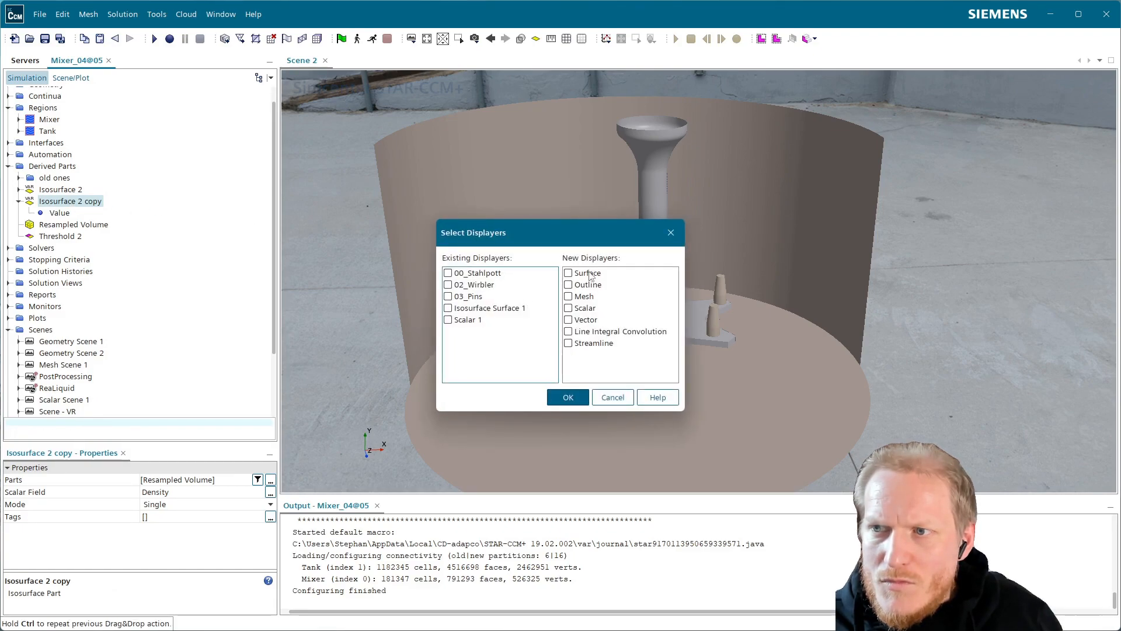
pyautogui.click(569, 273)
pyautogui.click(567, 397)
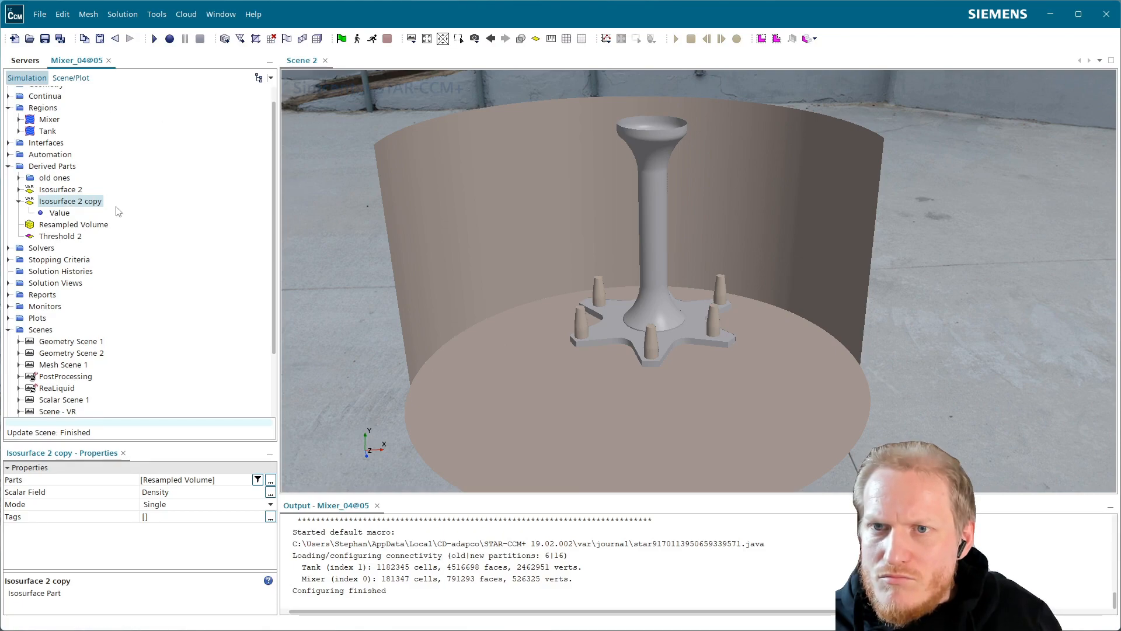
# Inspect the Surface 1 displayer and compare Resampled Volume, Isosurface 2 and its copy in the scene.
pyautogui.click(71, 78)
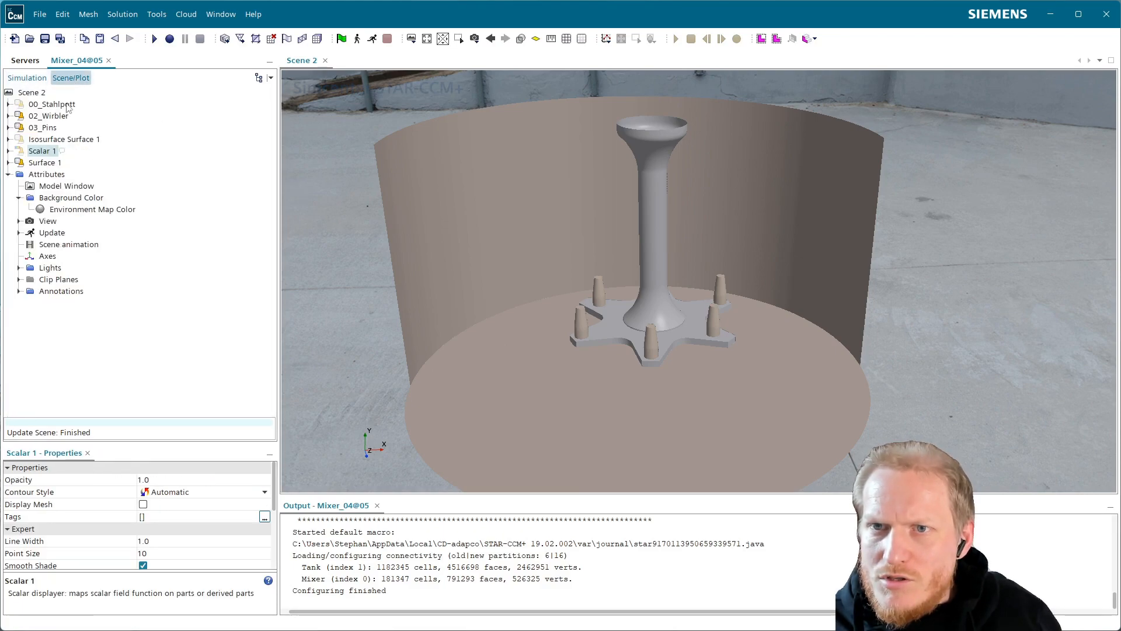
pyautogui.click(27, 78)
pyautogui.click(71, 78)
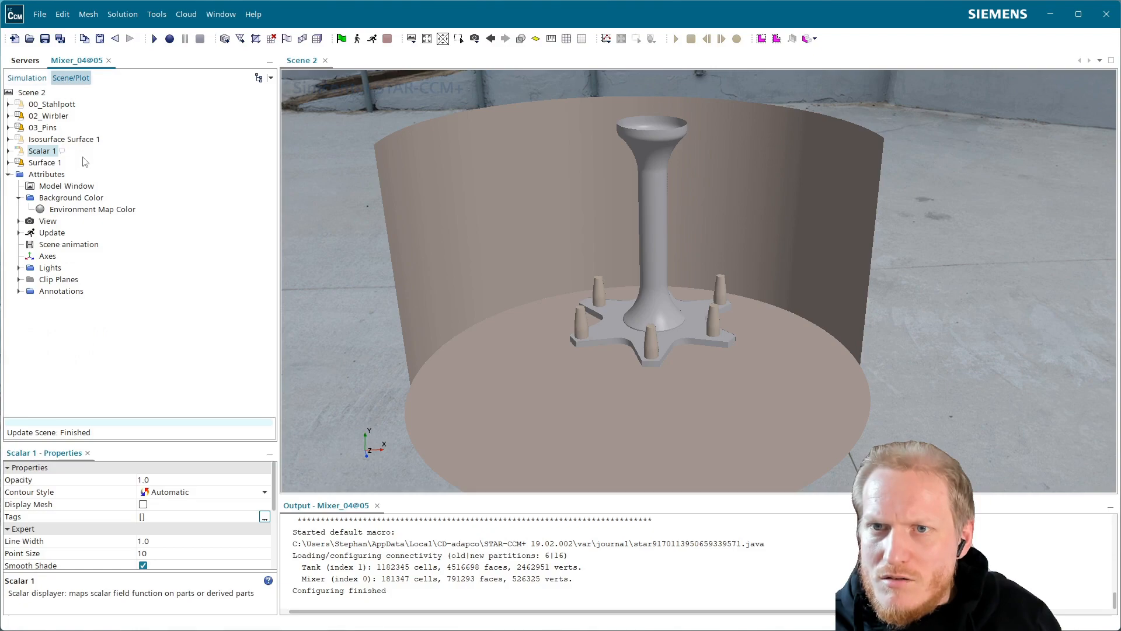
pyautogui.click(46, 162)
pyautogui.click(30, 80)
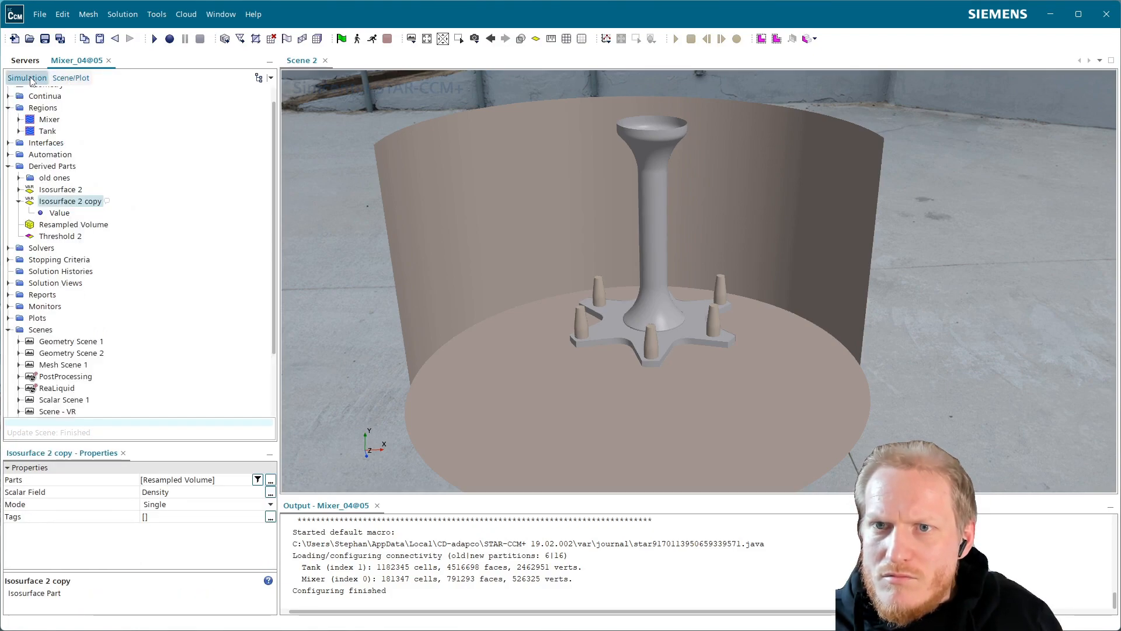
pyautogui.click(70, 226)
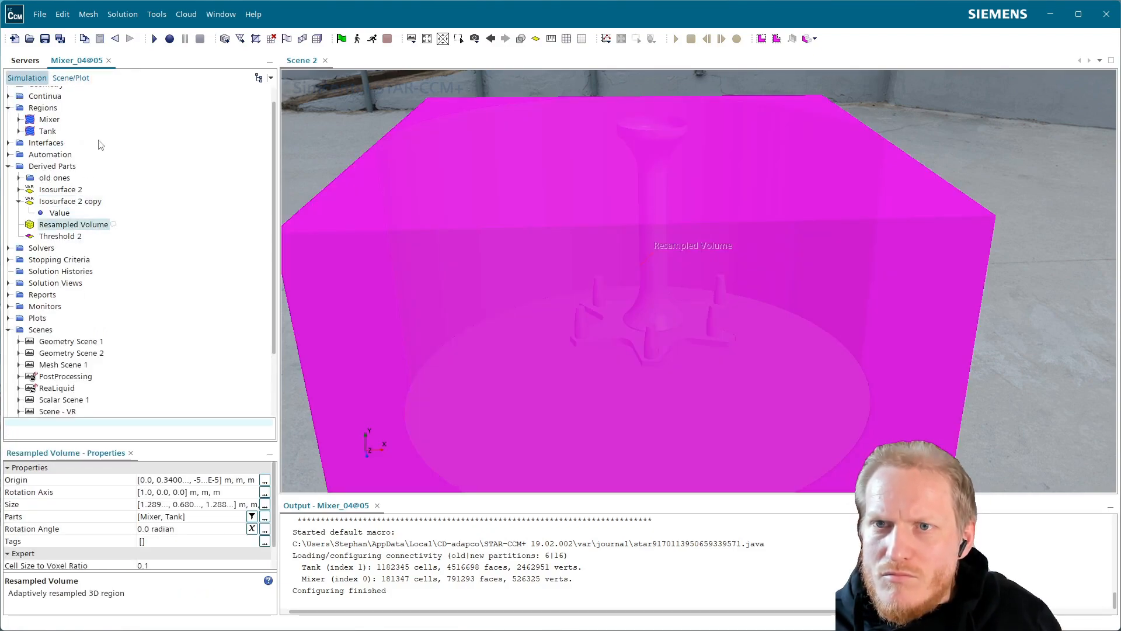
pyautogui.click(71, 202)
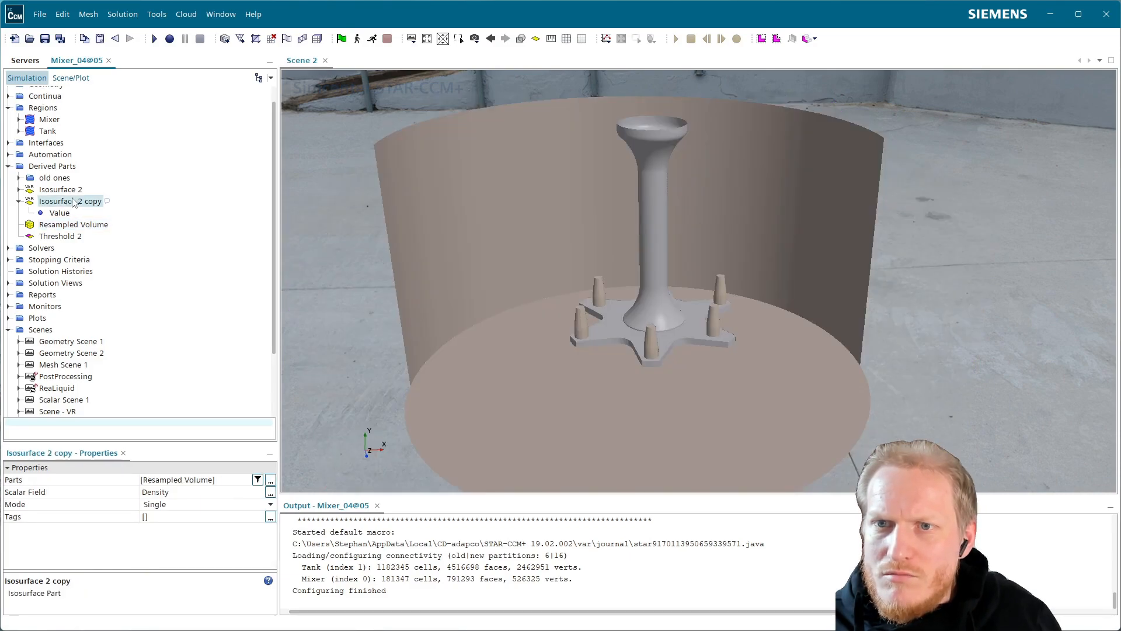
pyautogui.click(69, 191)
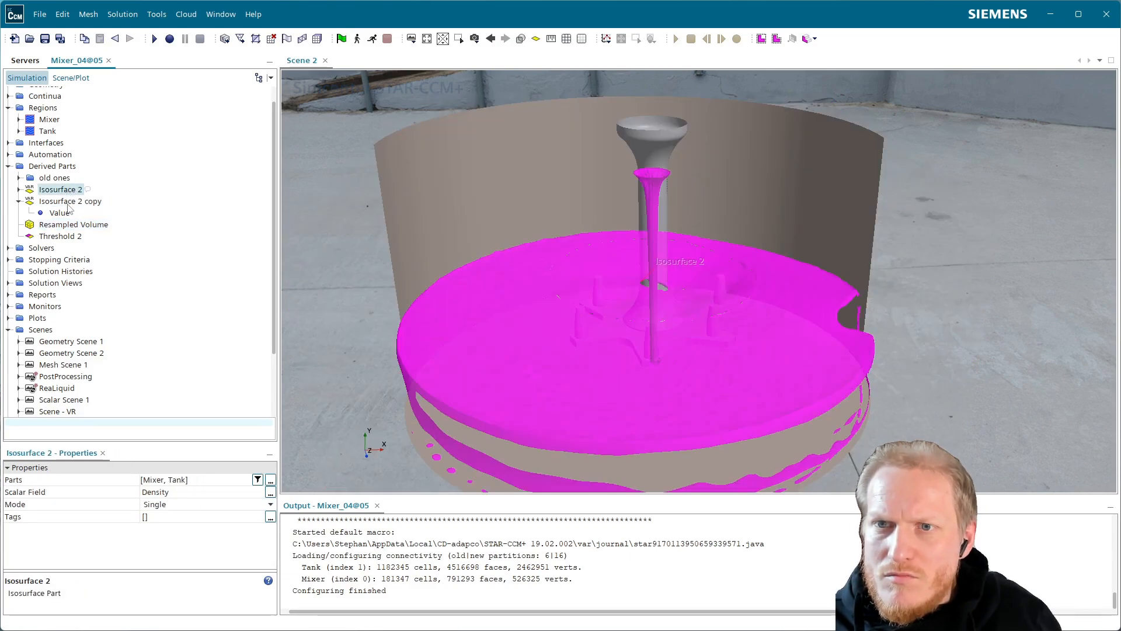
pyautogui.click(70, 204)
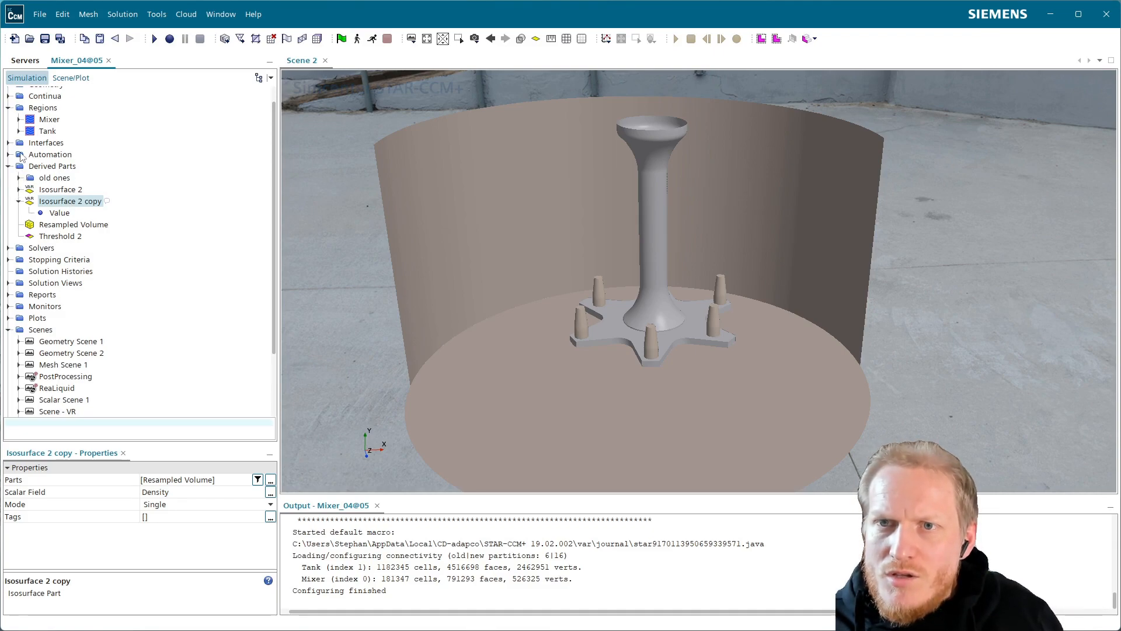
# Check which parts the 09_LiquidSurface displayer of the PostProcessing scene uses.
pyautogui.scroll(-3, 46, 175)
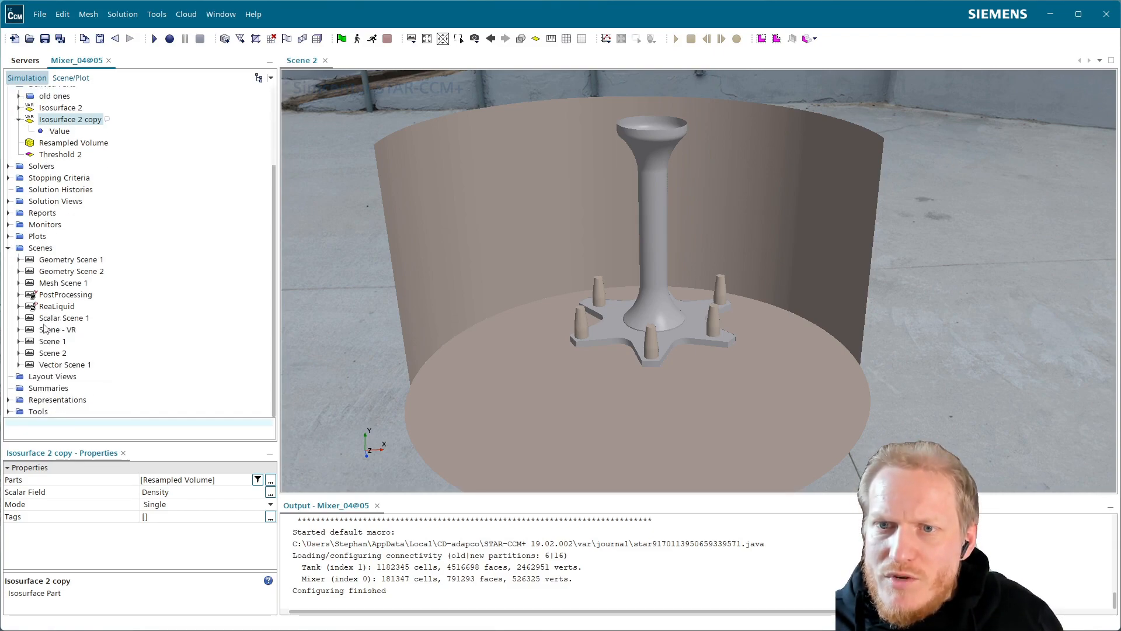
pyautogui.click(18, 294)
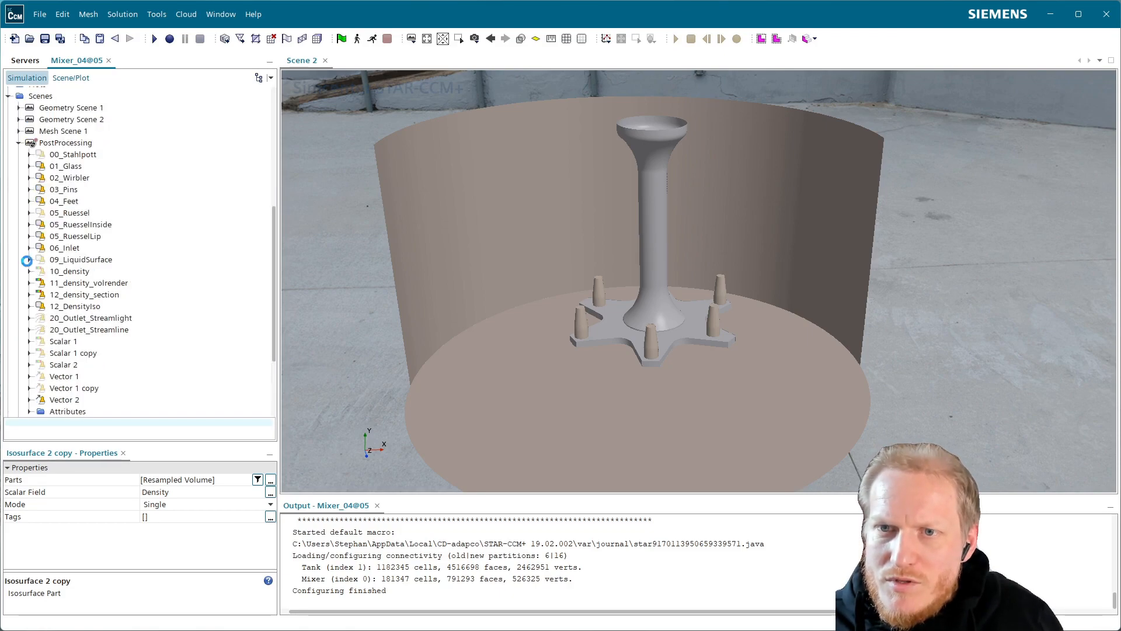
pyautogui.click(29, 259)
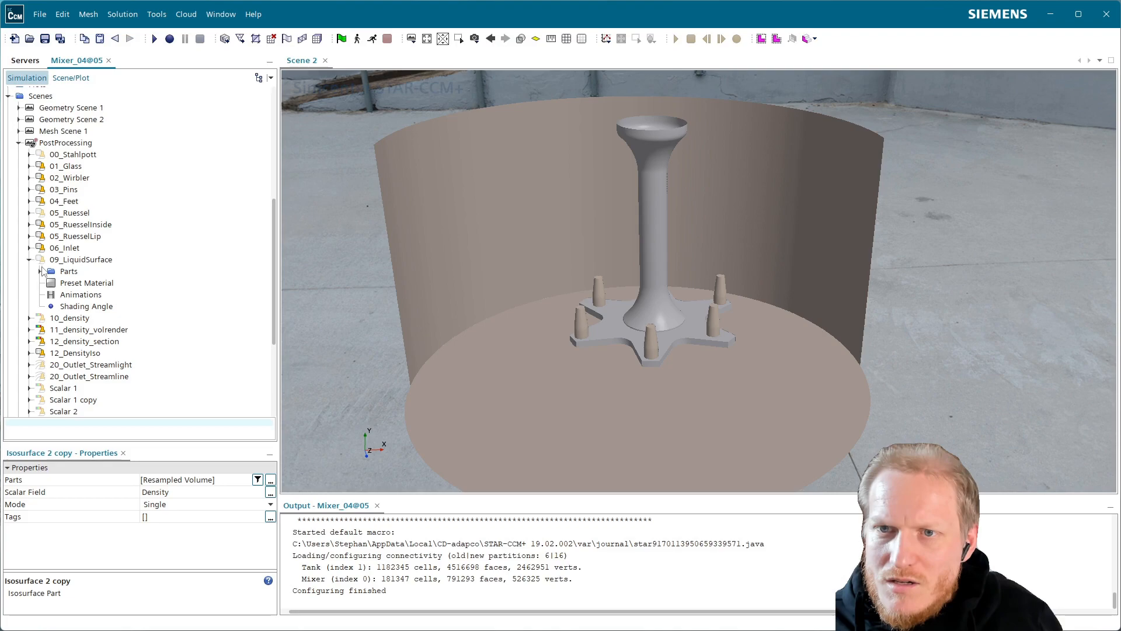
pyautogui.click(40, 271)
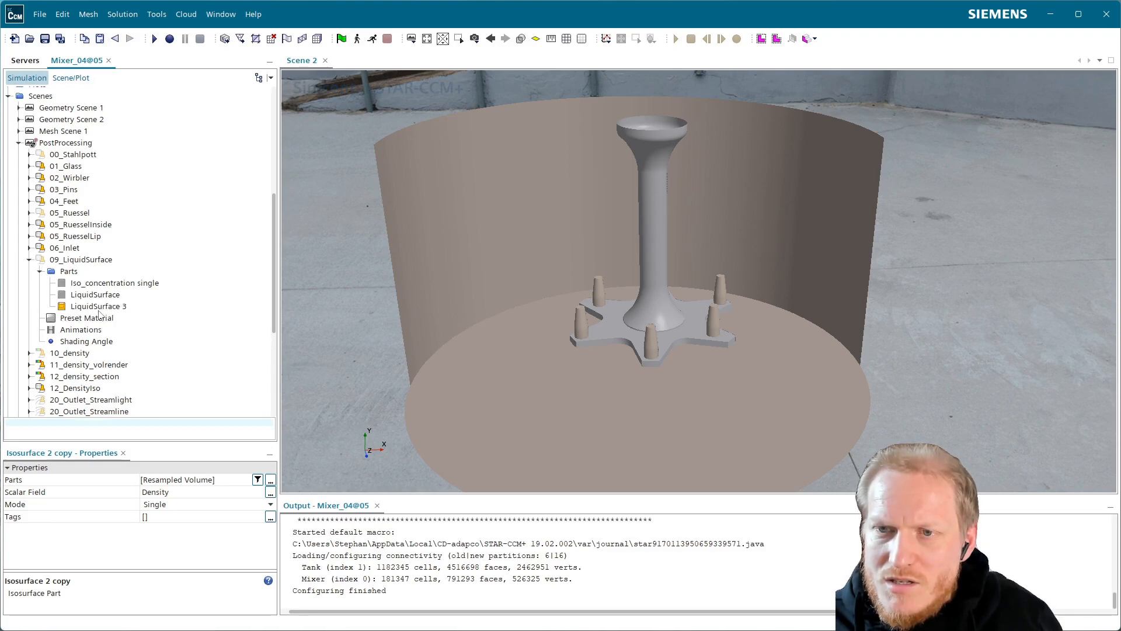
pyautogui.scroll(6, 23, 345)
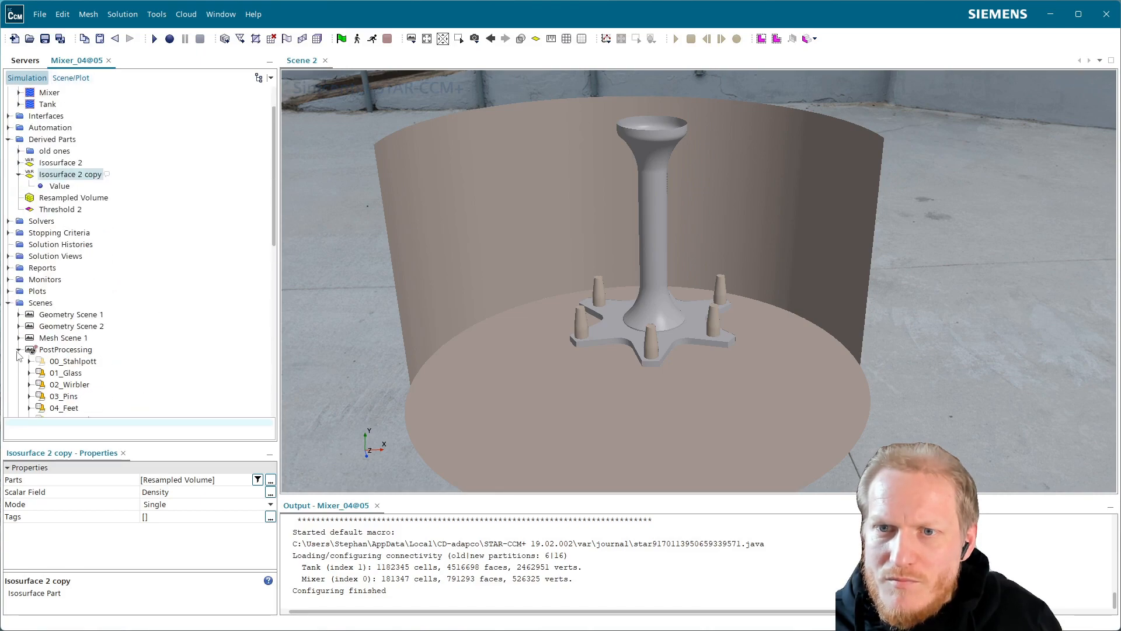
pyautogui.click(19, 350)
pyautogui.scroll(2, 14, 350)
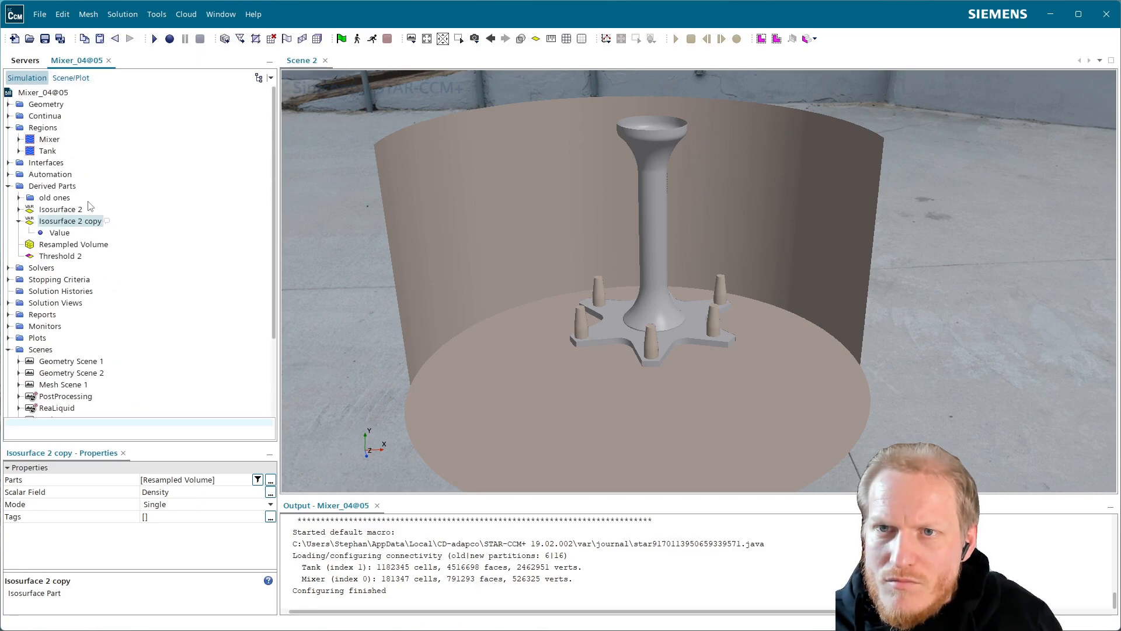
# Examine the LiquidSurface 3 threshold and the other derived parts in the old ones folder.
pyautogui.click(8, 349)
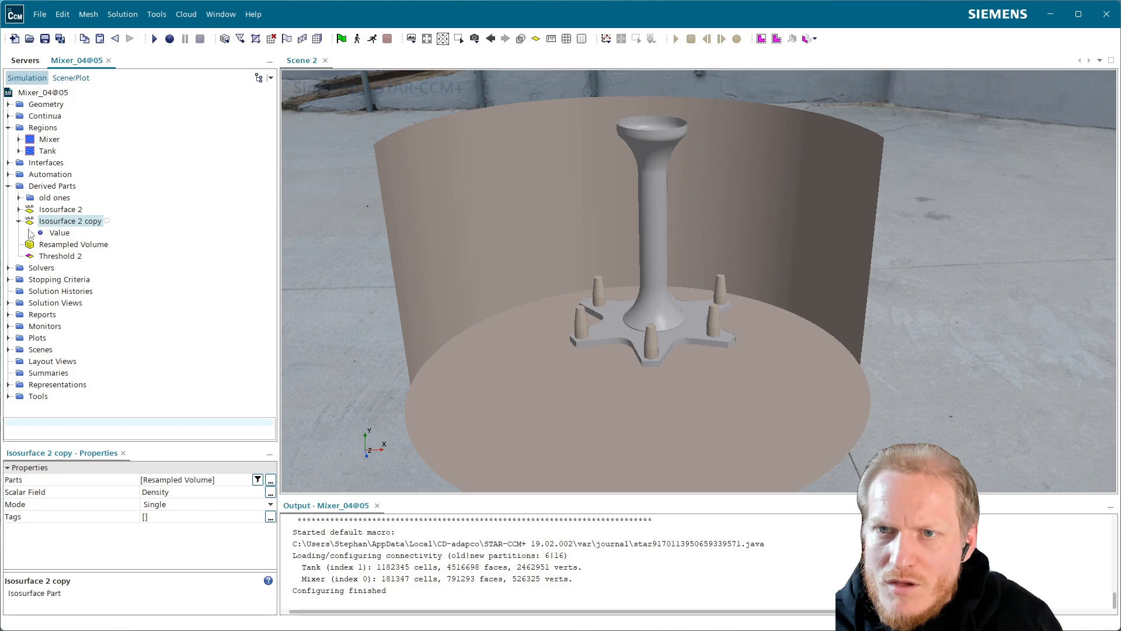
pyautogui.click(19, 199)
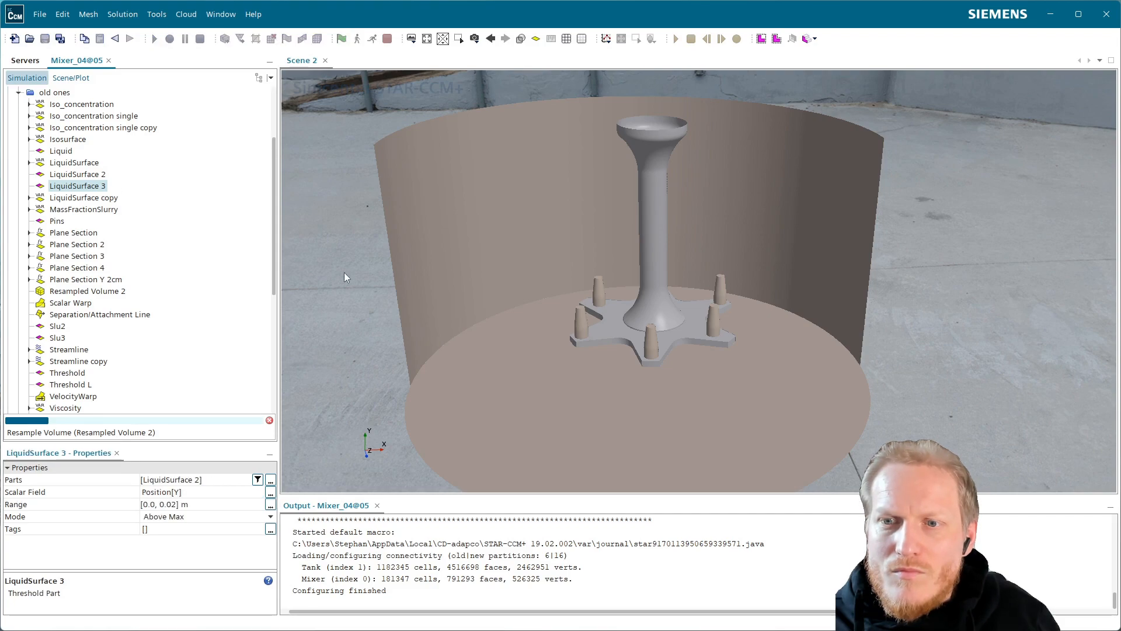
pyautogui.click(479, 343)
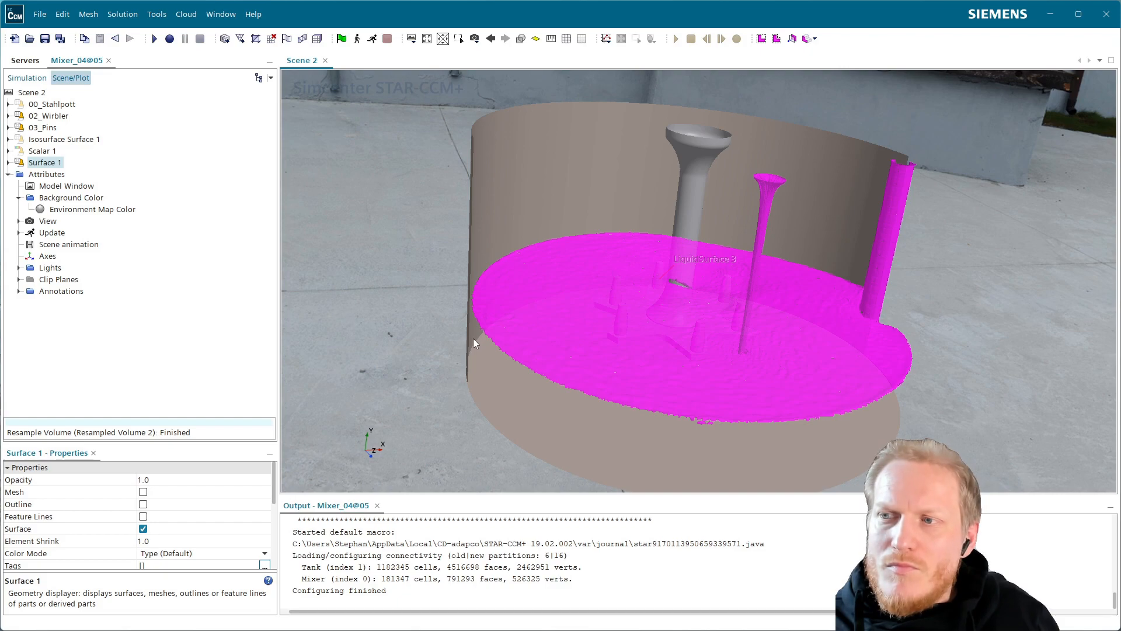
pyautogui.click(32, 78)
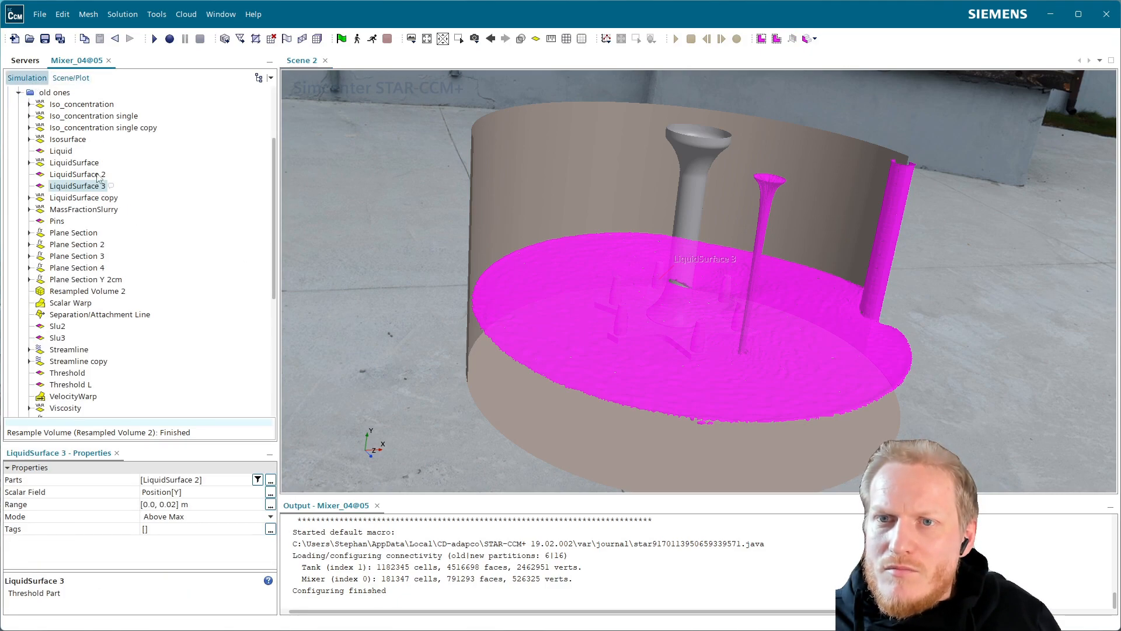
pyautogui.scroll(-4, 85, 152)
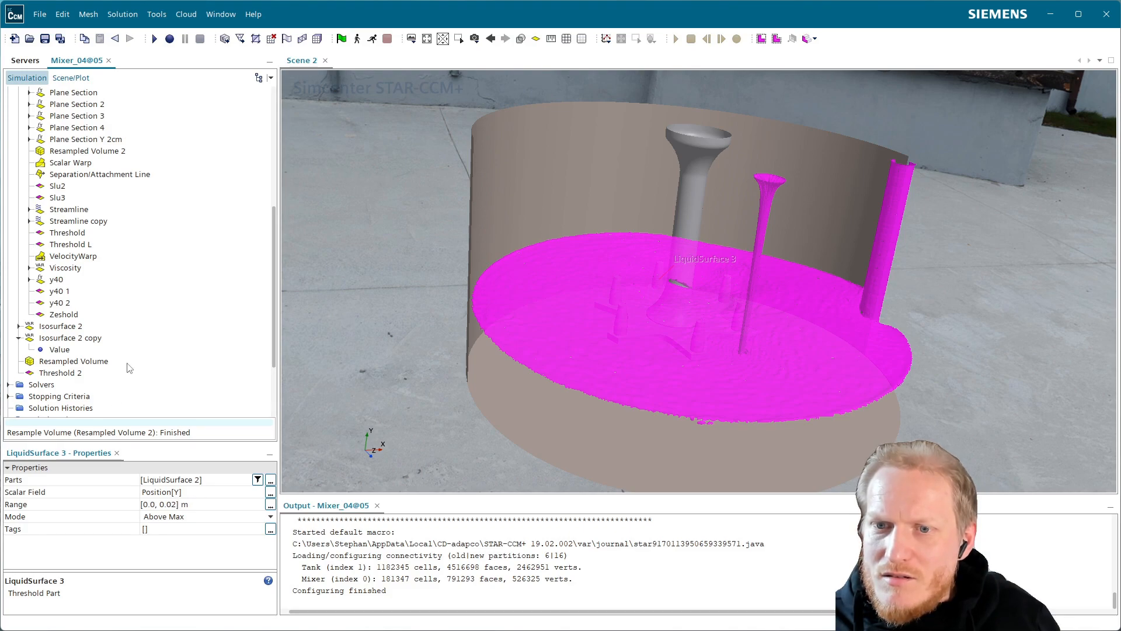
pyautogui.scroll(5, 124, 239)
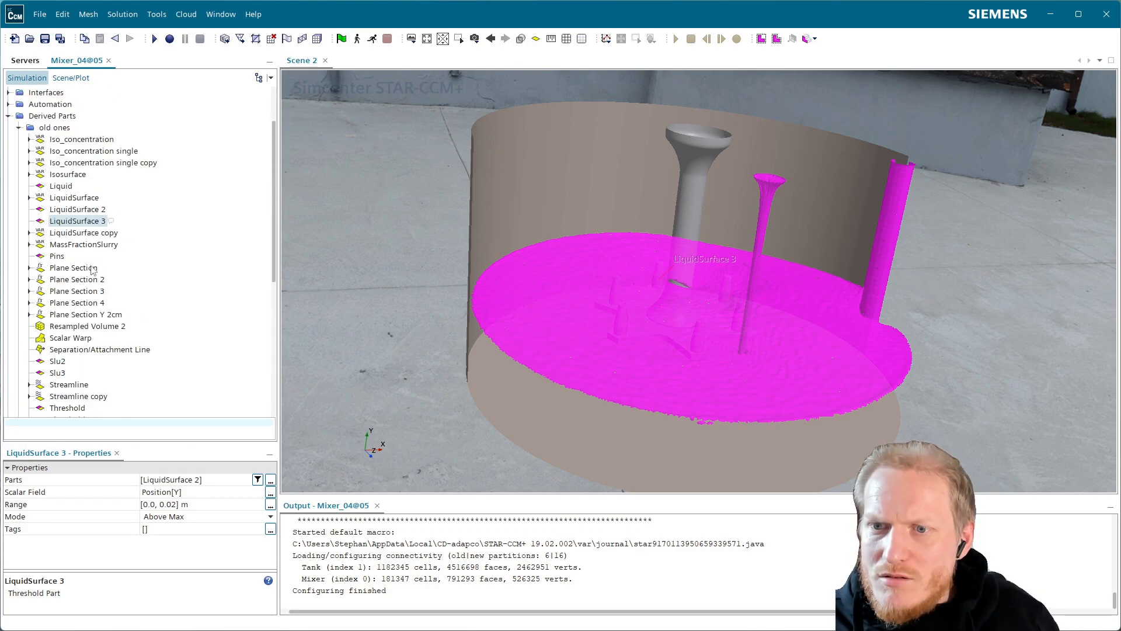
# Compare the properties of LiquidSurface, LiquidSurface 2, LiquidSurface 3 and LiquidSurface copy, plus the Resampled Volume, among the derived parts.
pyautogui.click(94, 200)
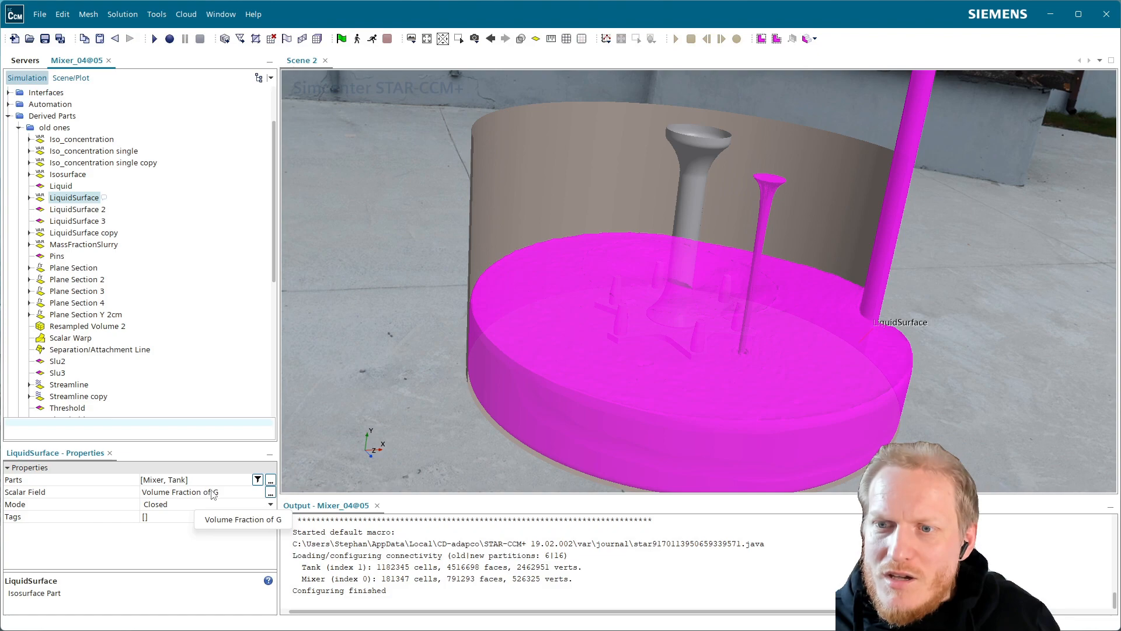
pyautogui.click(85, 212)
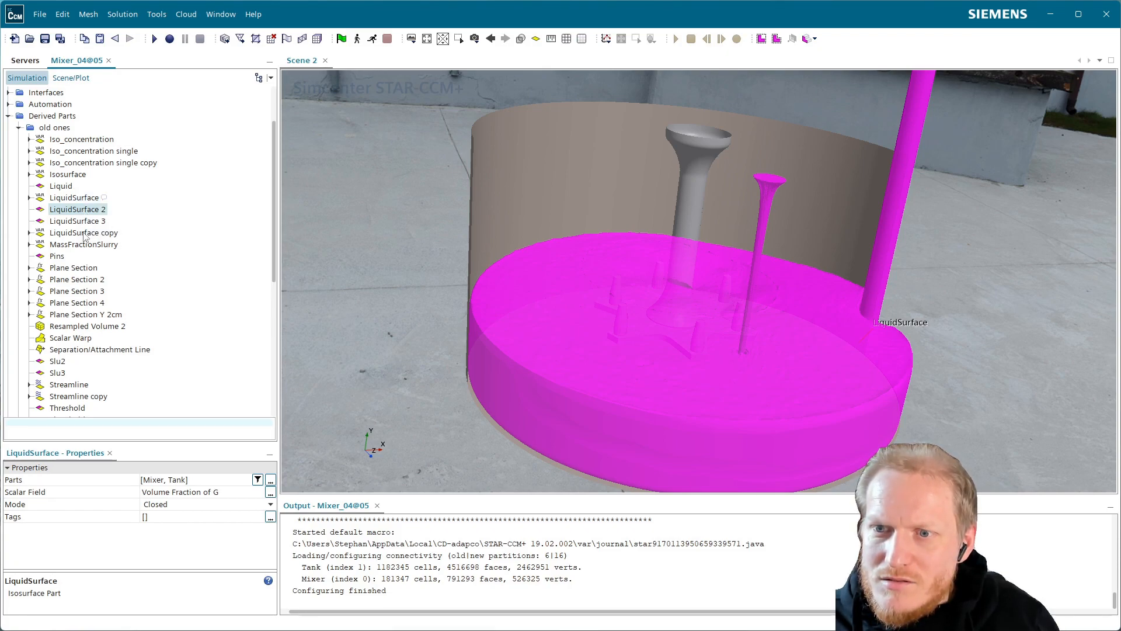
pyautogui.scroll(2, 85, 236)
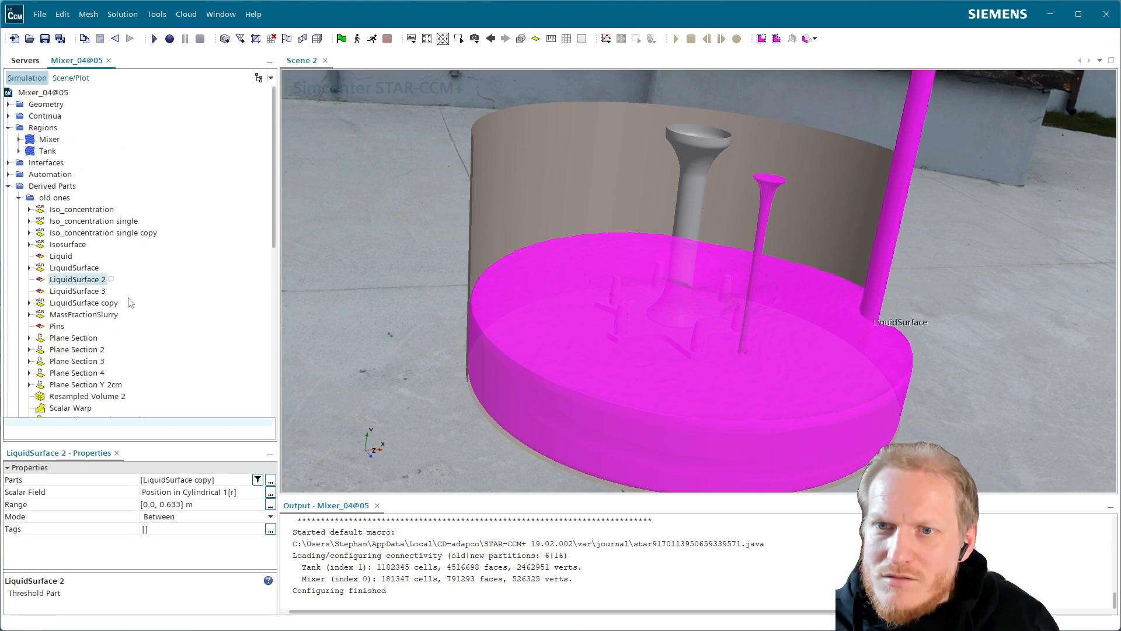
pyautogui.click(81, 268)
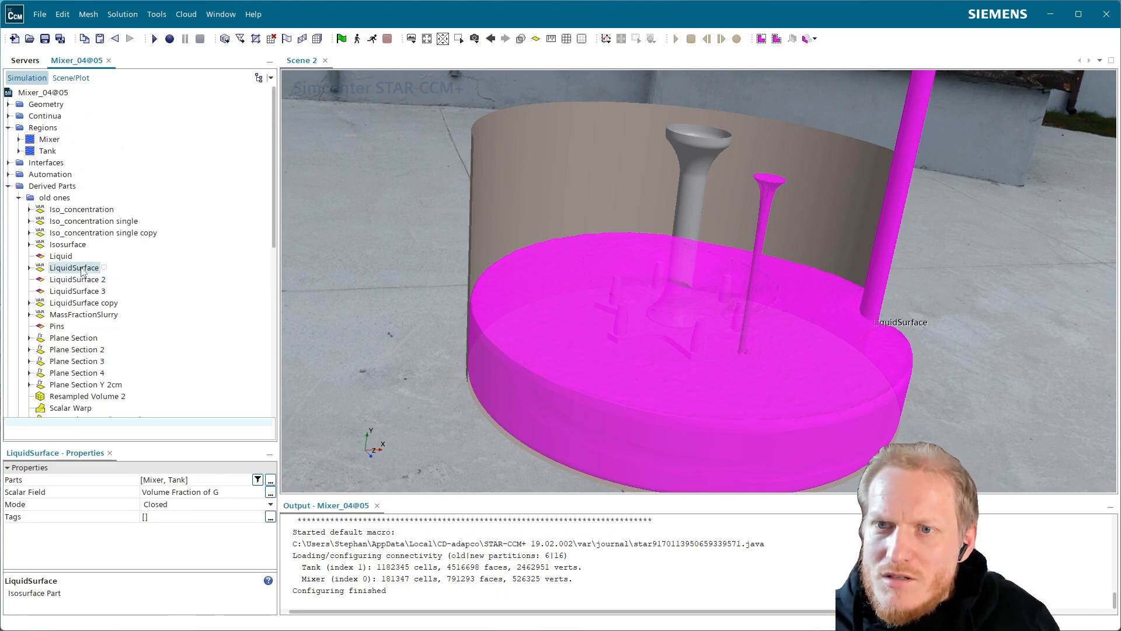
pyautogui.click(80, 279)
pyautogui.click(98, 290)
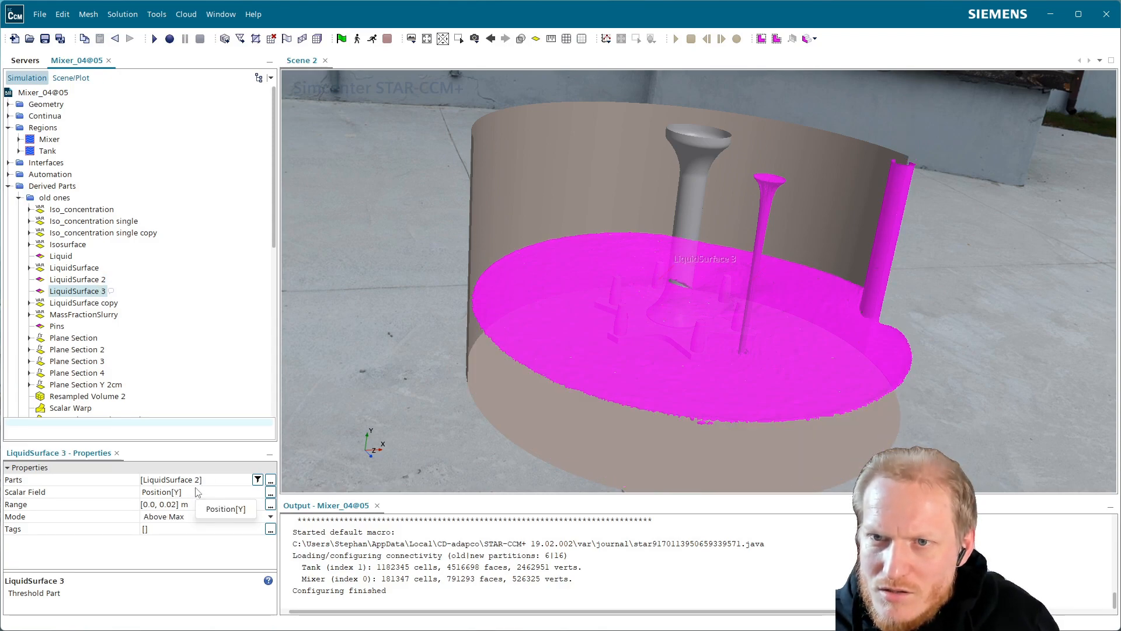
pyautogui.click(92, 281)
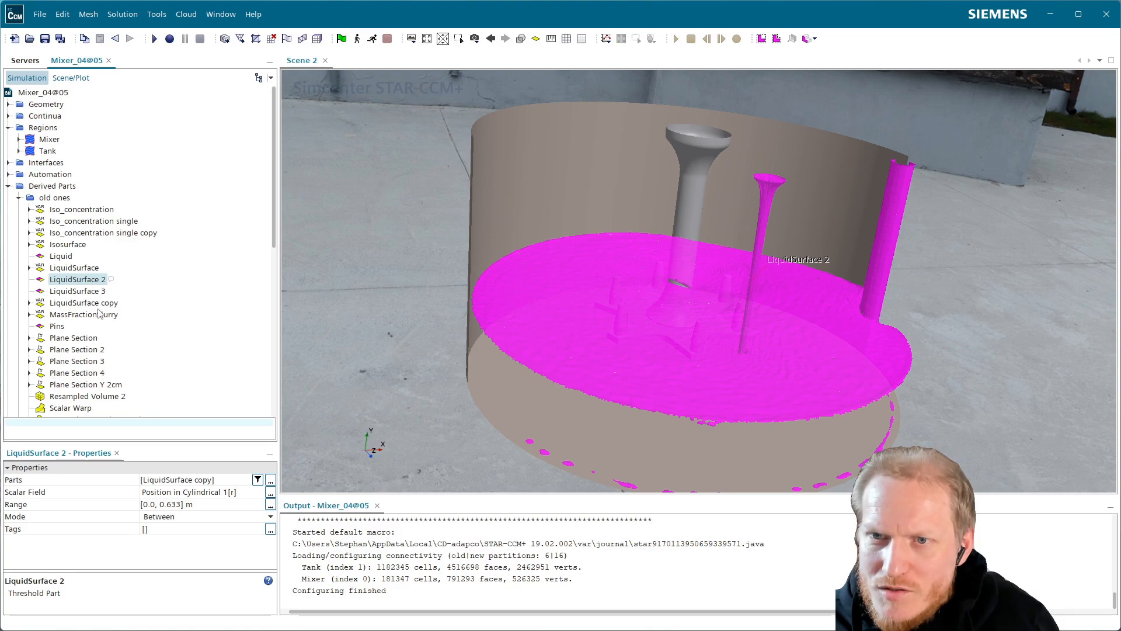
pyautogui.click(106, 304)
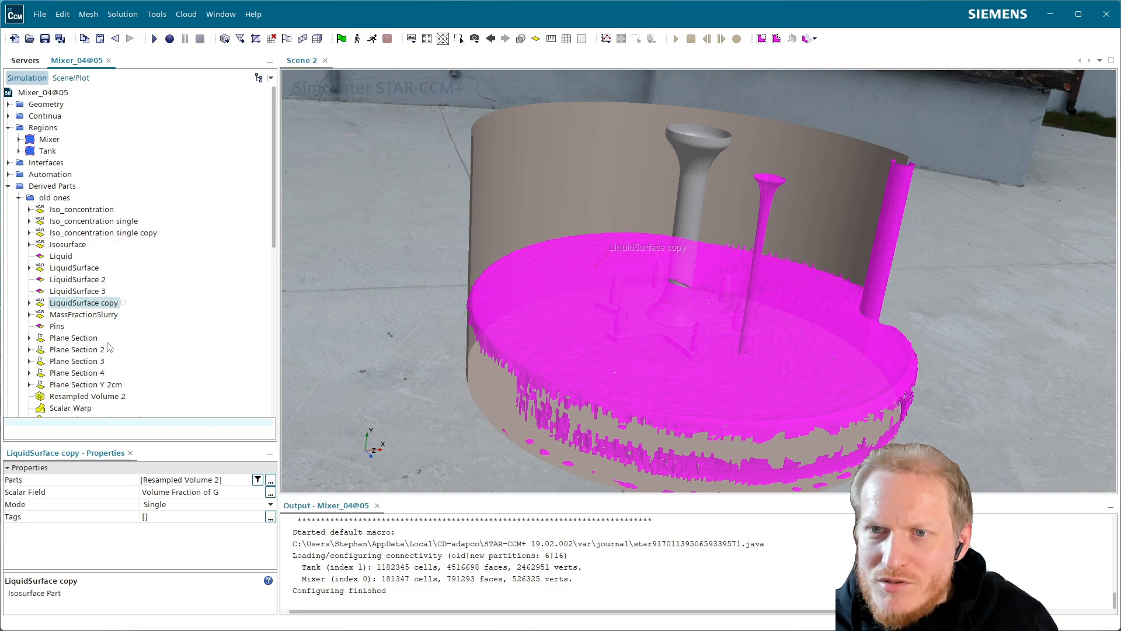
pyautogui.scroll(-1, 117, 340)
pyautogui.scroll(-6, 117, 340)
pyautogui.scroll(7, 122, 317)
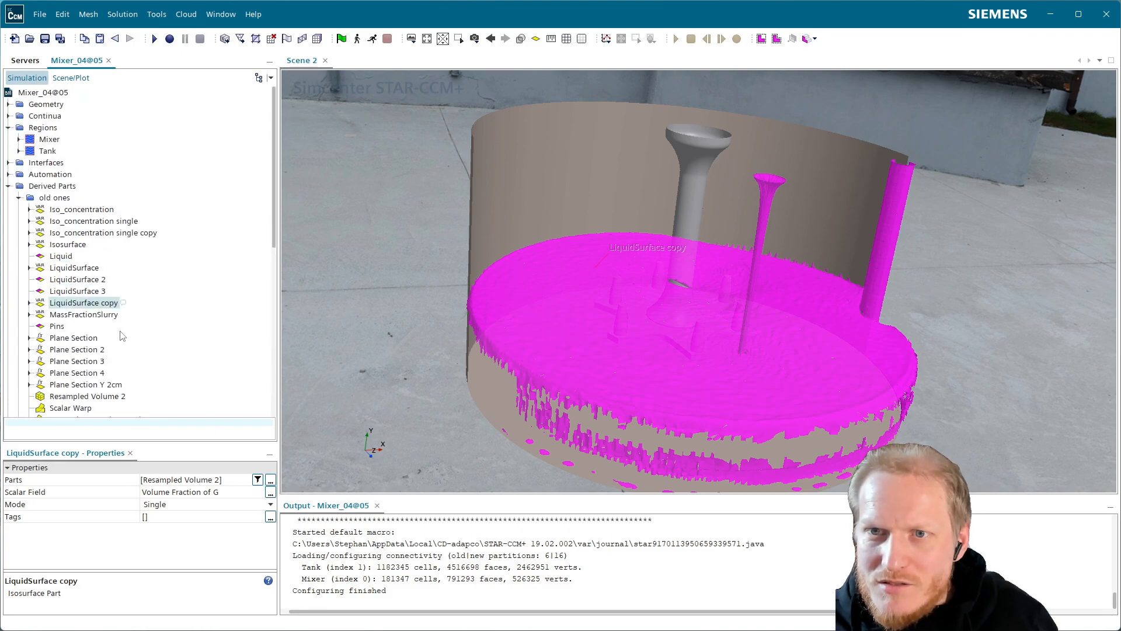
pyautogui.click(19, 198)
pyautogui.click(80, 246)
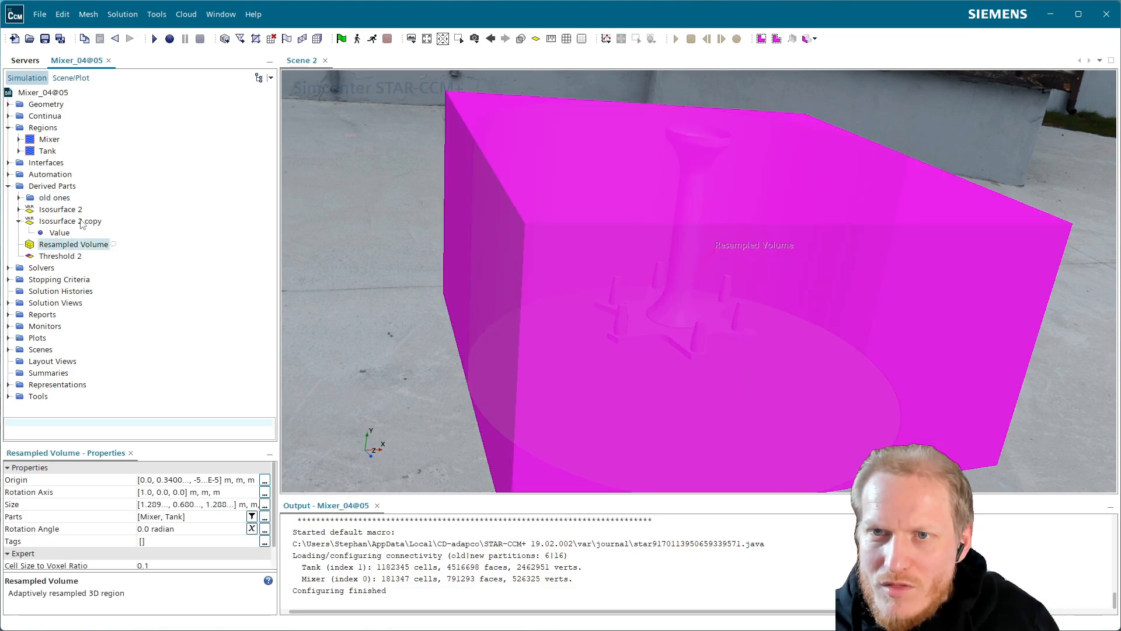
# Set the scalar field of the Isosurface 2 copy to Volume Fraction of G.
pyautogui.click(72, 223)
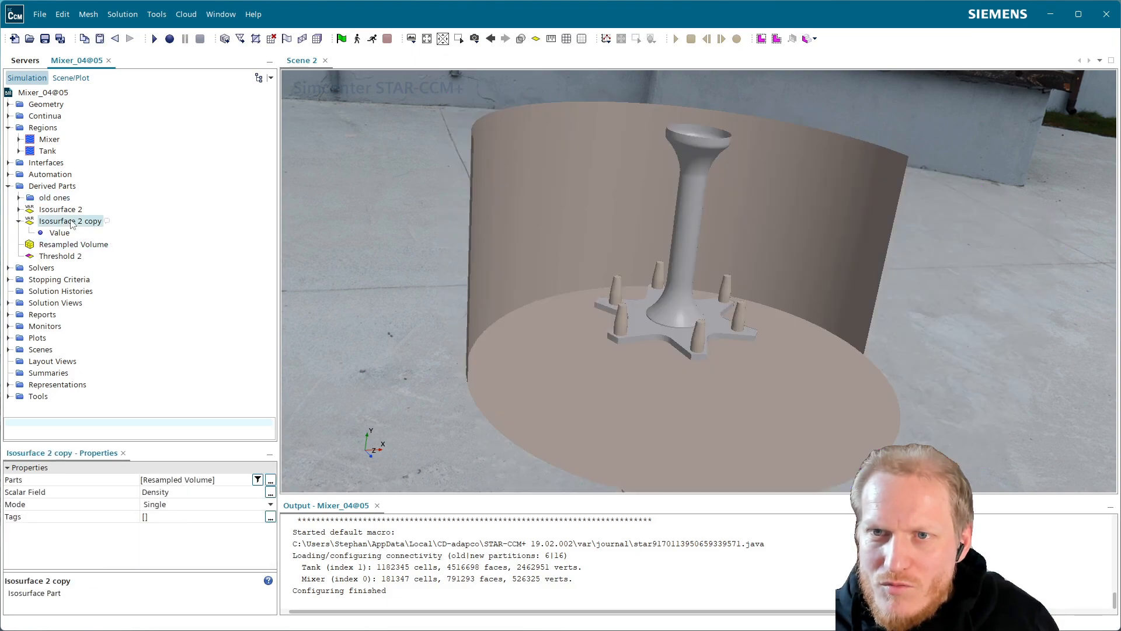
pyautogui.click(271, 494)
pyautogui.moveTo(218, 117); pyautogui.dragTo(499, 152)
pyautogui.scroll(-20, 403, 350)
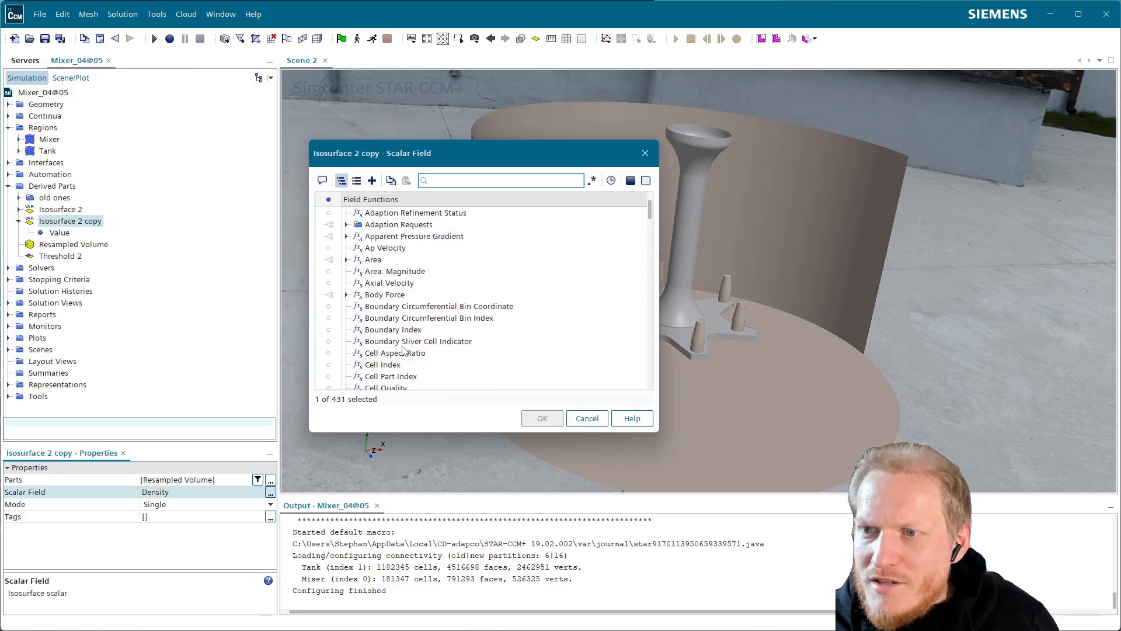
pyautogui.scroll(-10, 404, 355)
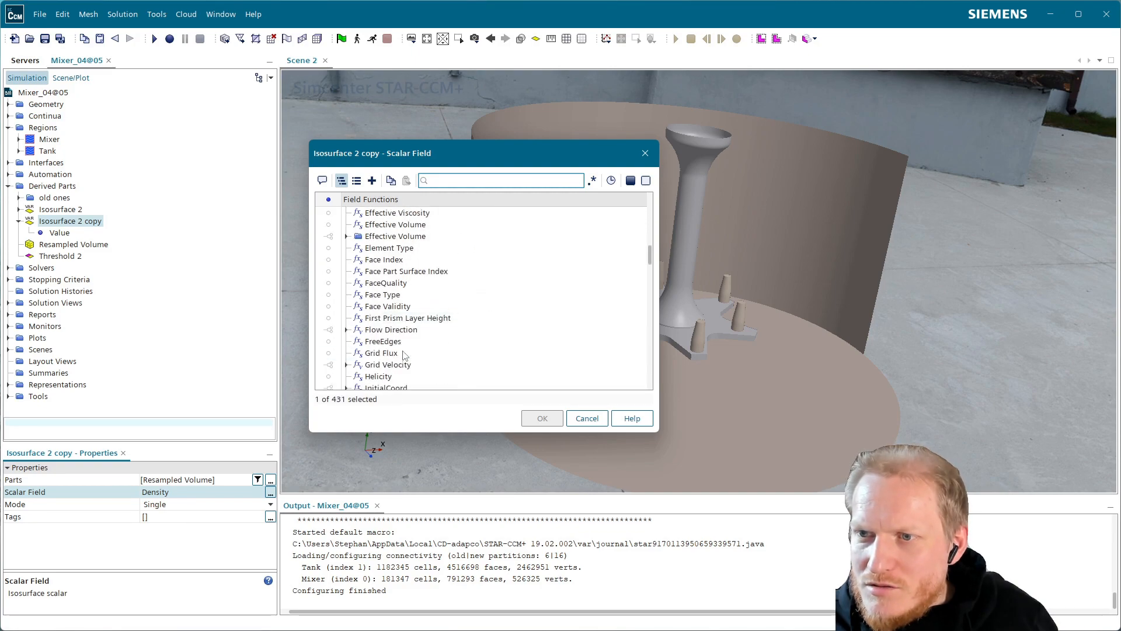
pyautogui.scroll(-4, 404, 359)
pyautogui.scroll(-10, 402, 376)
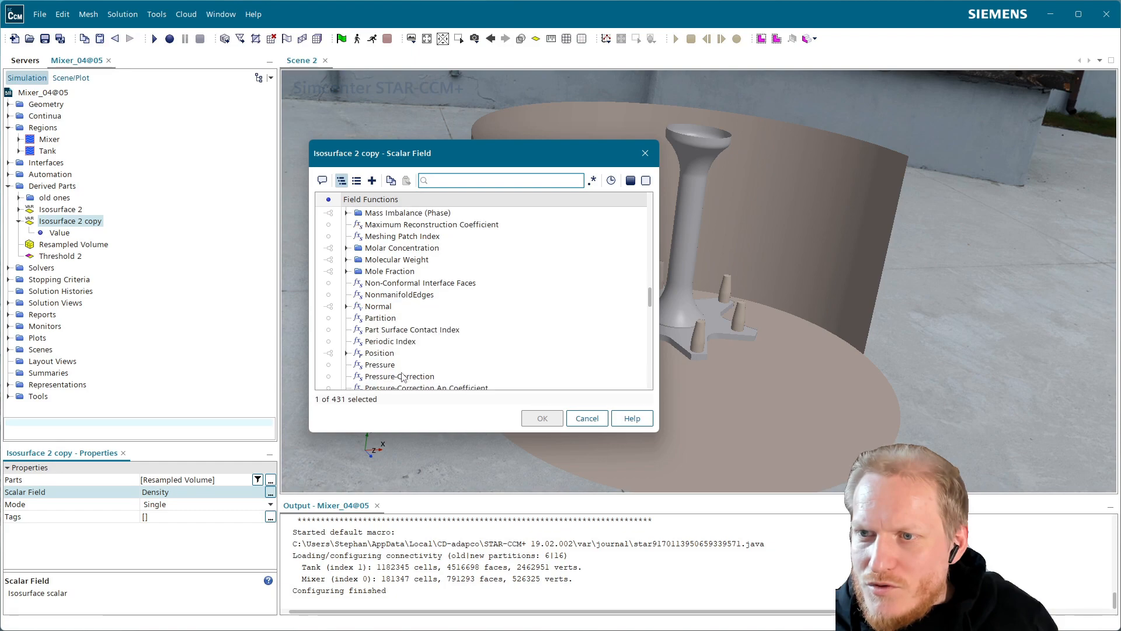
pyautogui.scroll(-10, 402, 376)
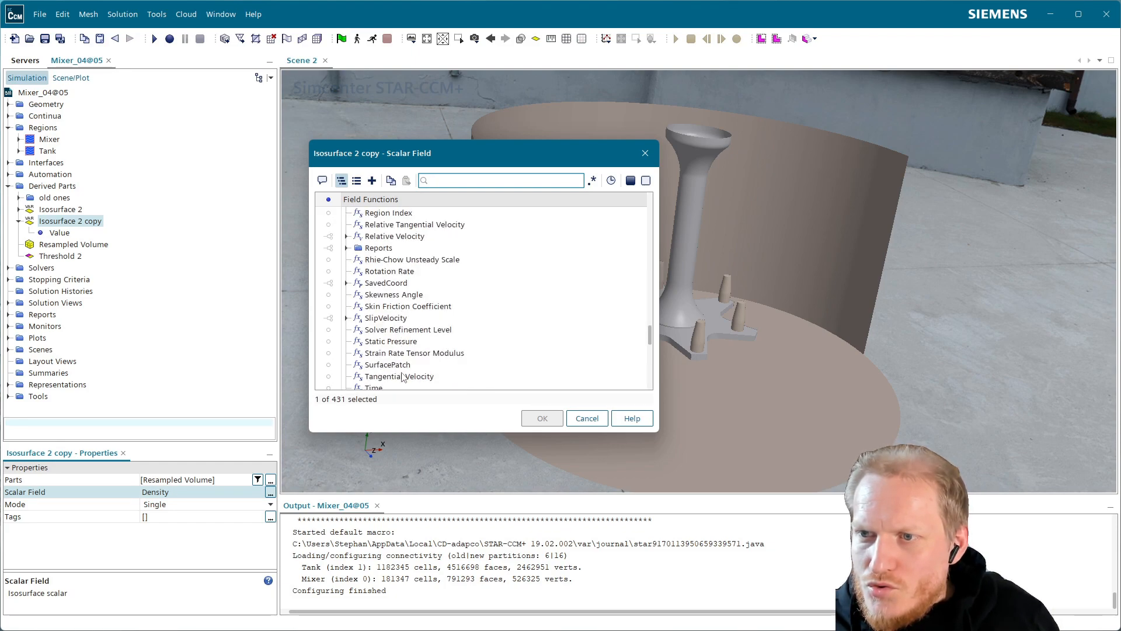
pyautogui.scroll(-3, 402, 376)
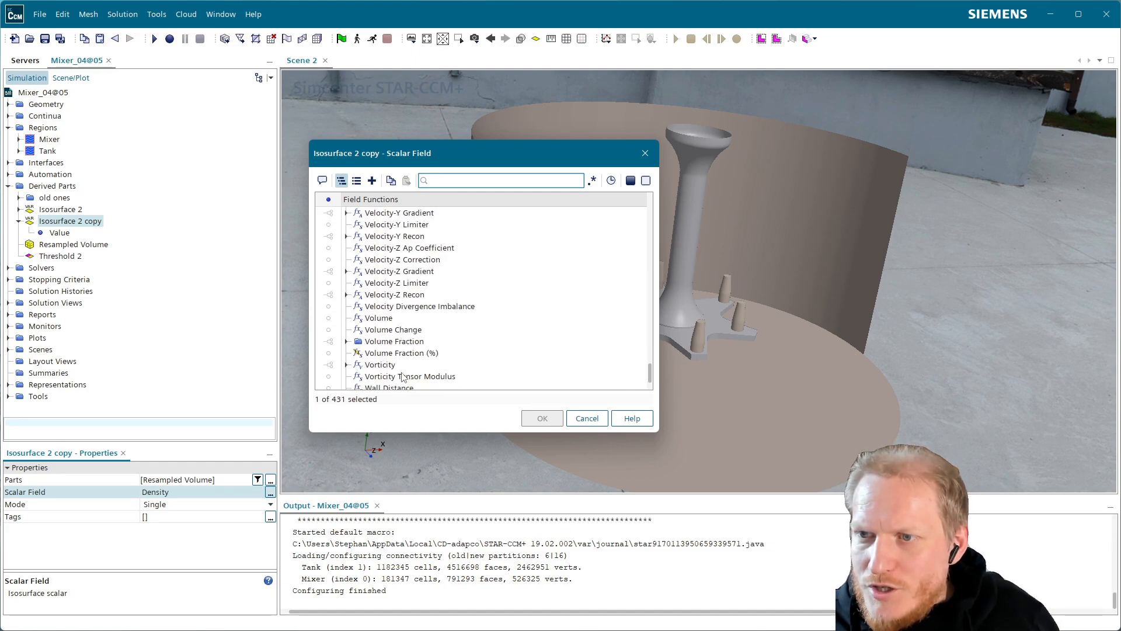
pyautogui.click(346, 341)
pyautogui.click(417, 354)
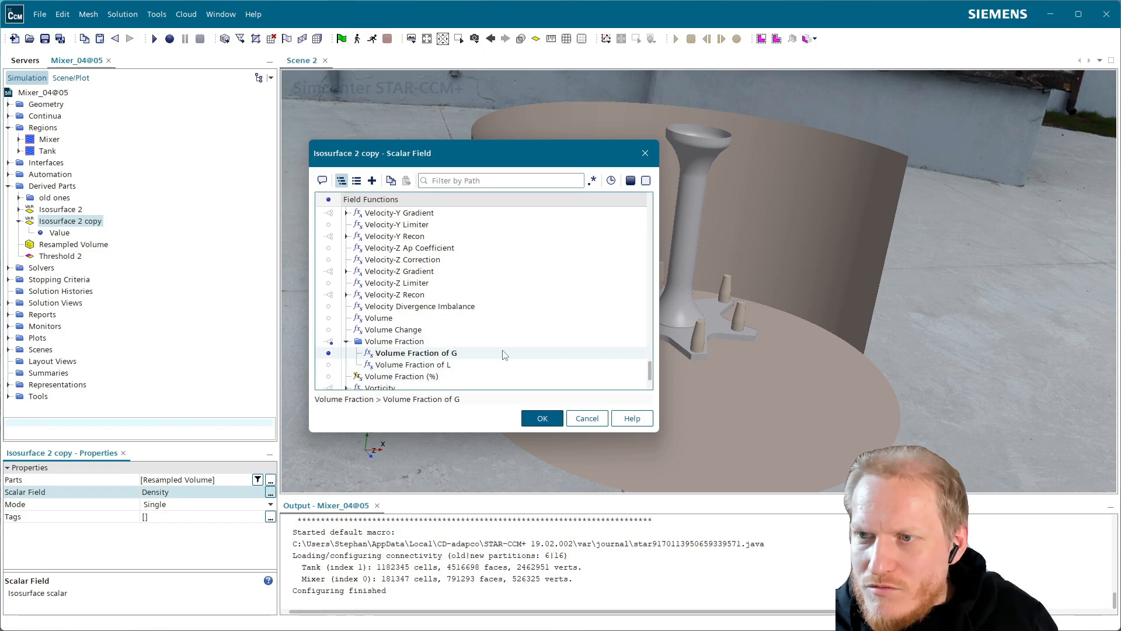
pyautogui.click(533, 418)
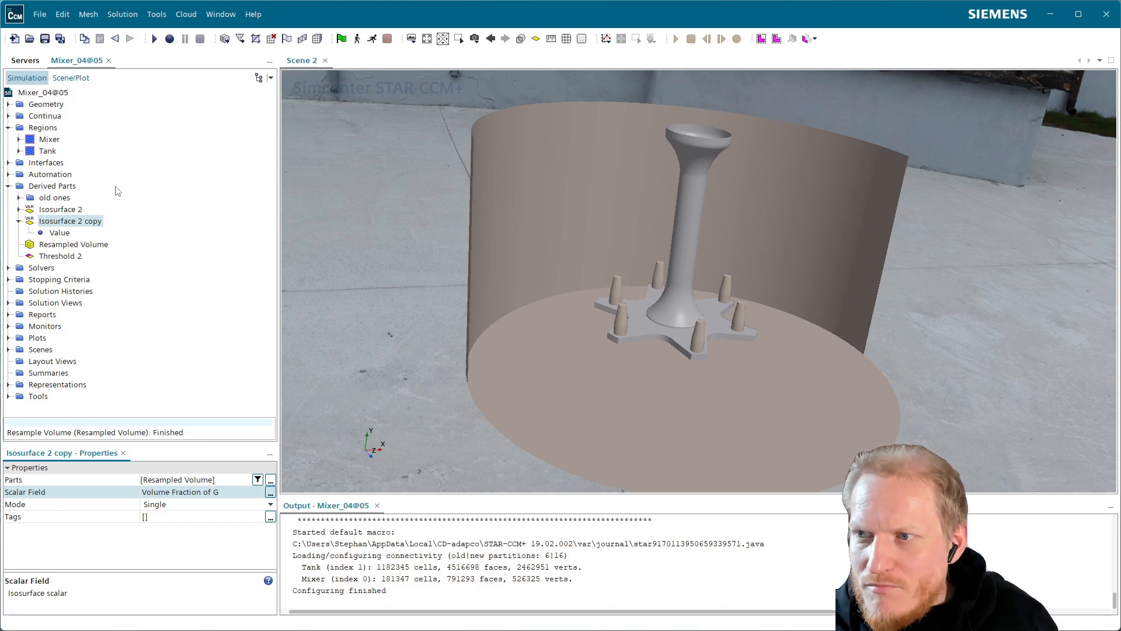
# Check the Surface 1 displayer's parts in Scene 2 and inspect the Isosurface 2 and Resampled Volume properties.
pyautogui.click(74, 79)
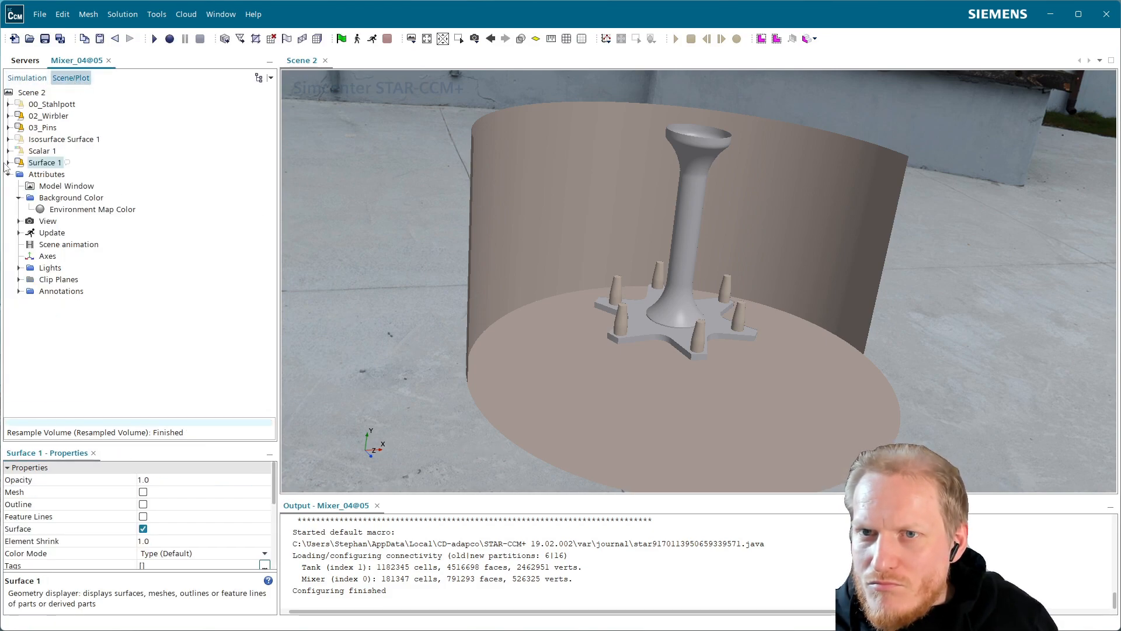
pyautogui.click(7, 163)
pyautogui.click(20, 175)
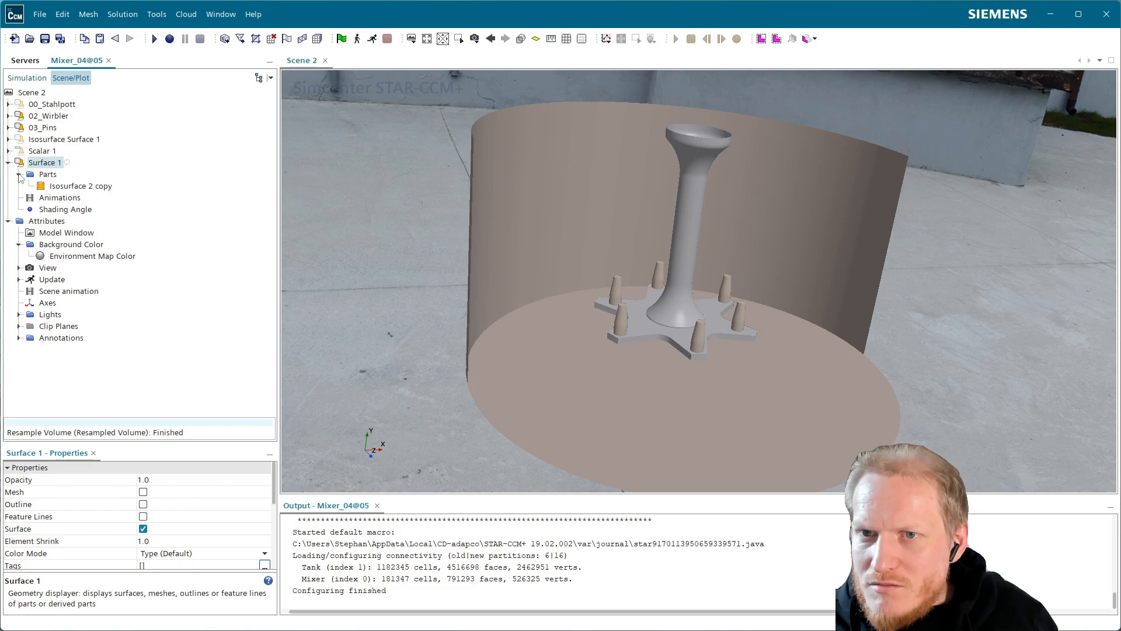
pyautogui.click(75, 186)
pyautogui.click(58, 164)
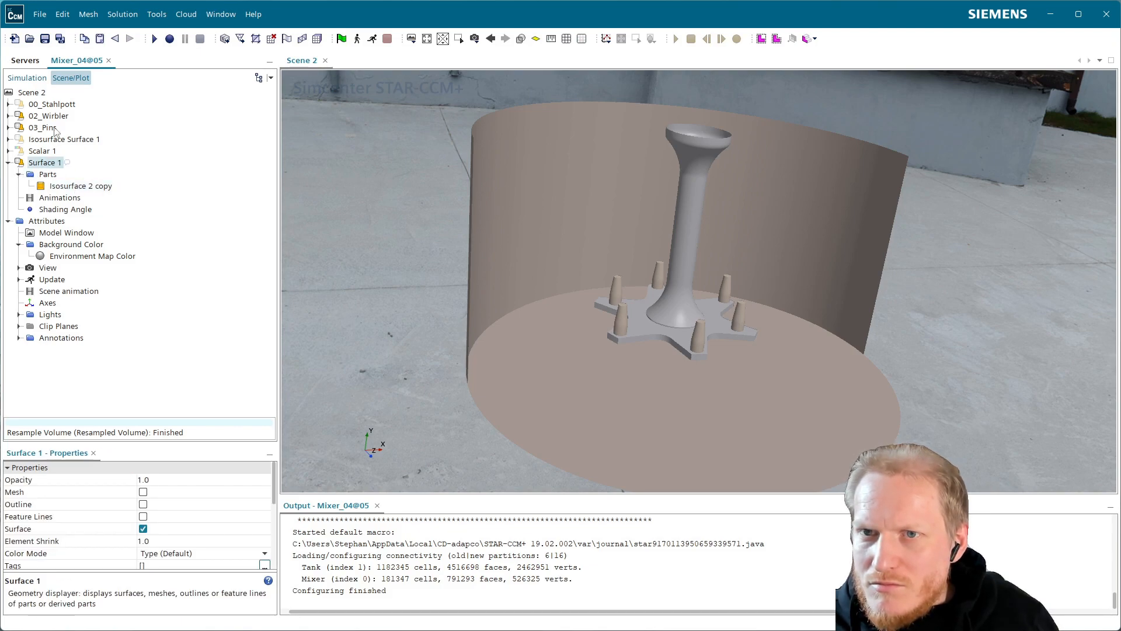
pyautogui.click(34, 78)
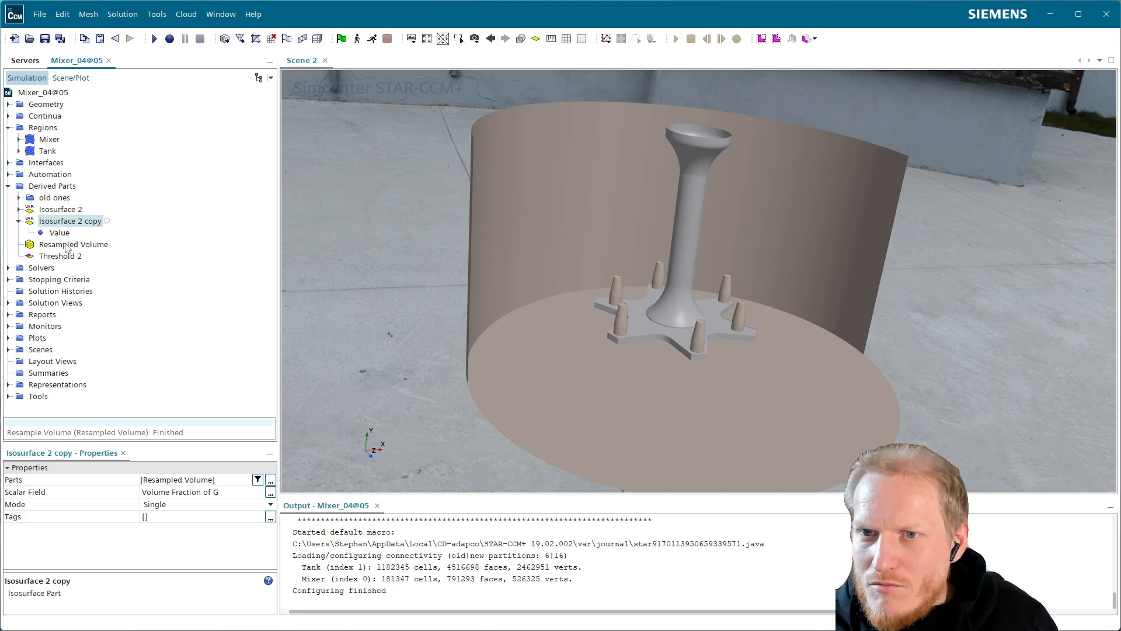
pyautogui.click(67, 212)
pyautogui.click(75, 245)
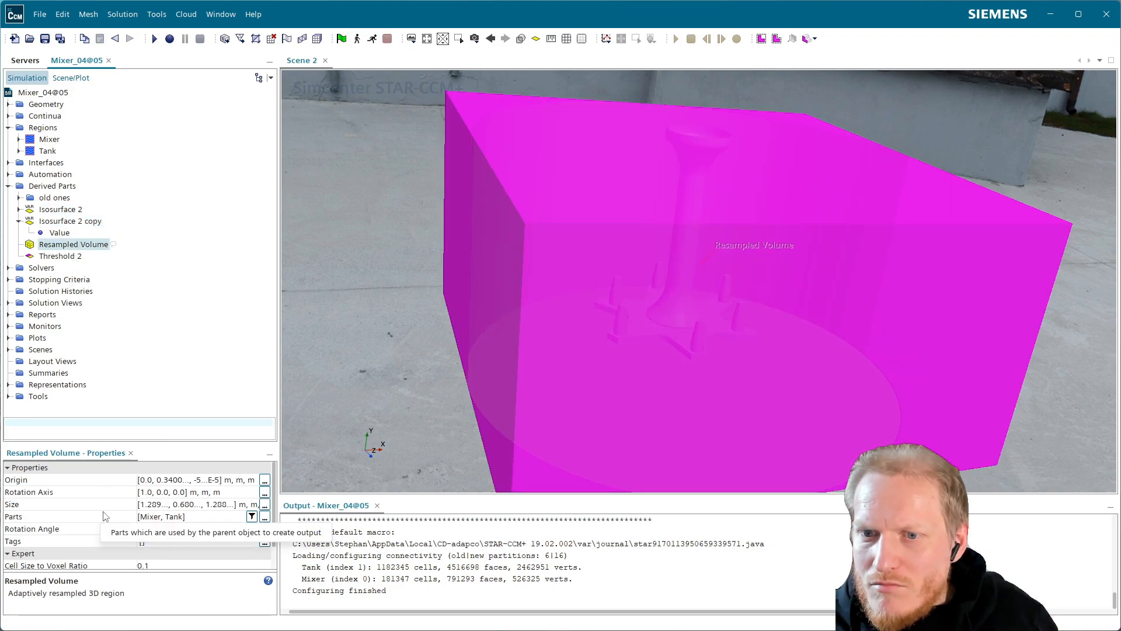
pyautogui.scroll(-2, 245, 517)
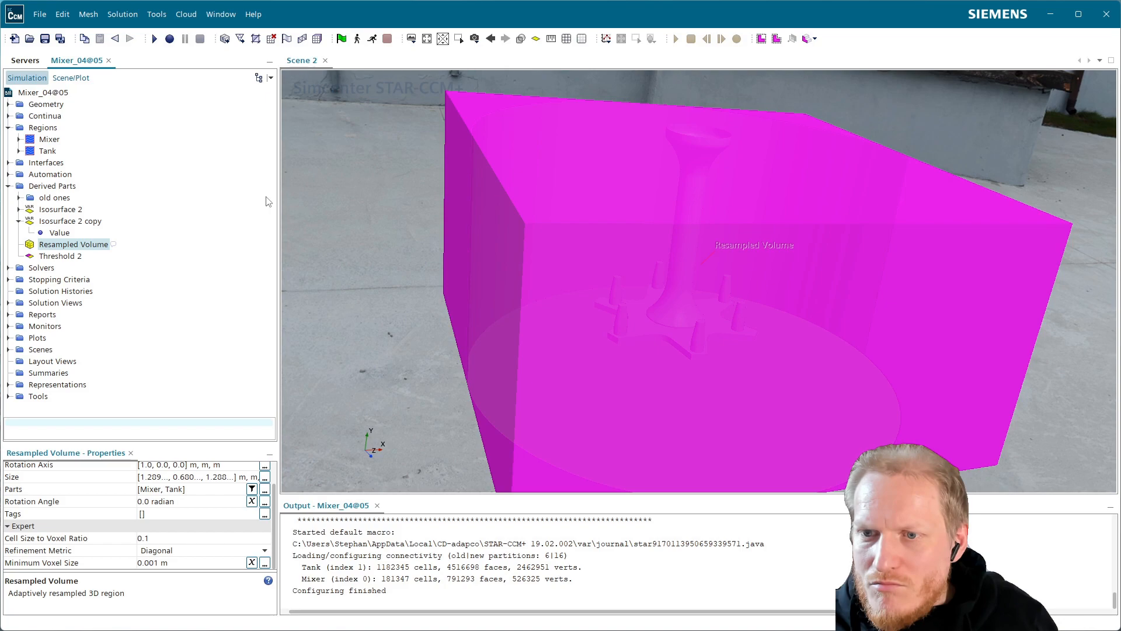
# Delete the Threshold 2 derived part.
pyautogui.click(67, 257)
pyautogui.press('Delete')
pyautogui.press('Return')
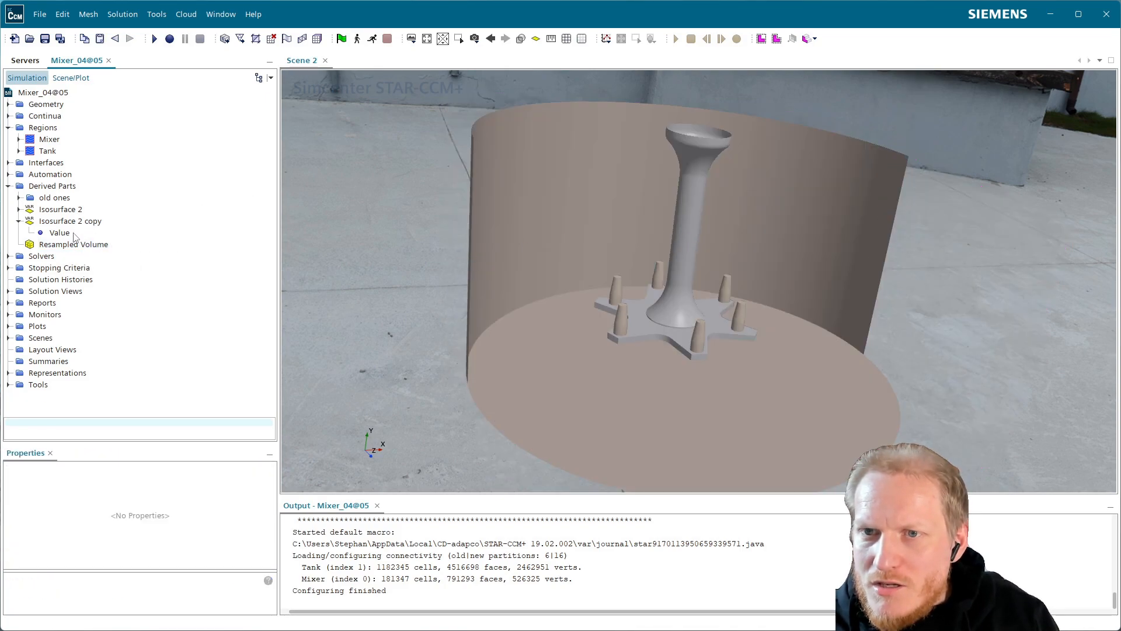
# Trace the input parts of LiquidSurface 3 and move LiquidSurface copy from the old ones folder directly into Derived Parts.
pyautogui.click(88, 222)
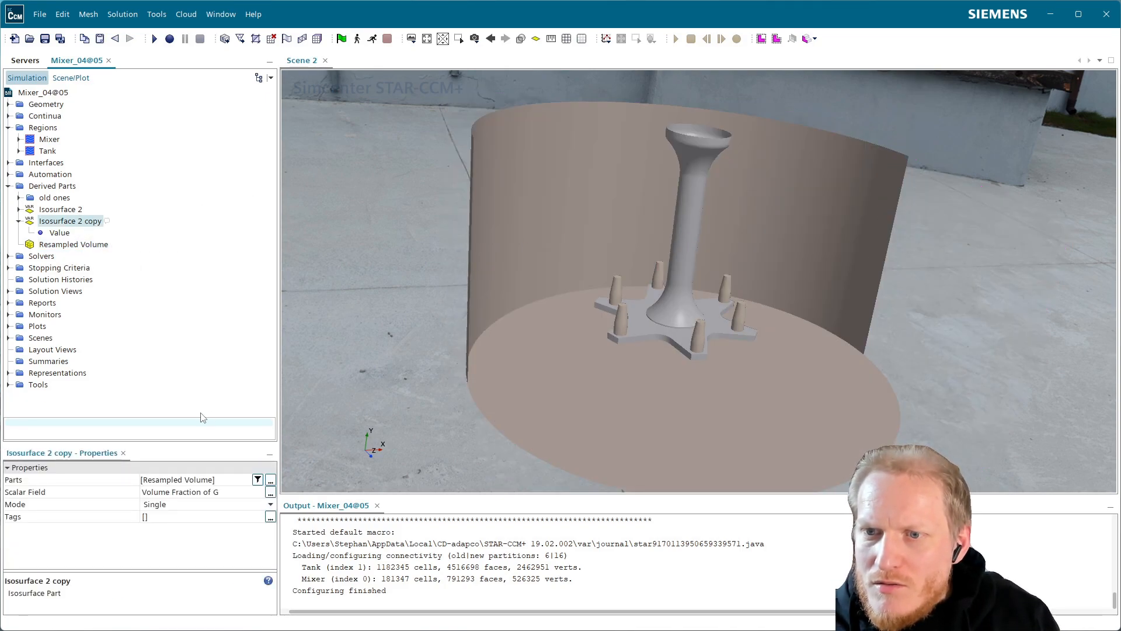
pyautogui.click(19, 197)
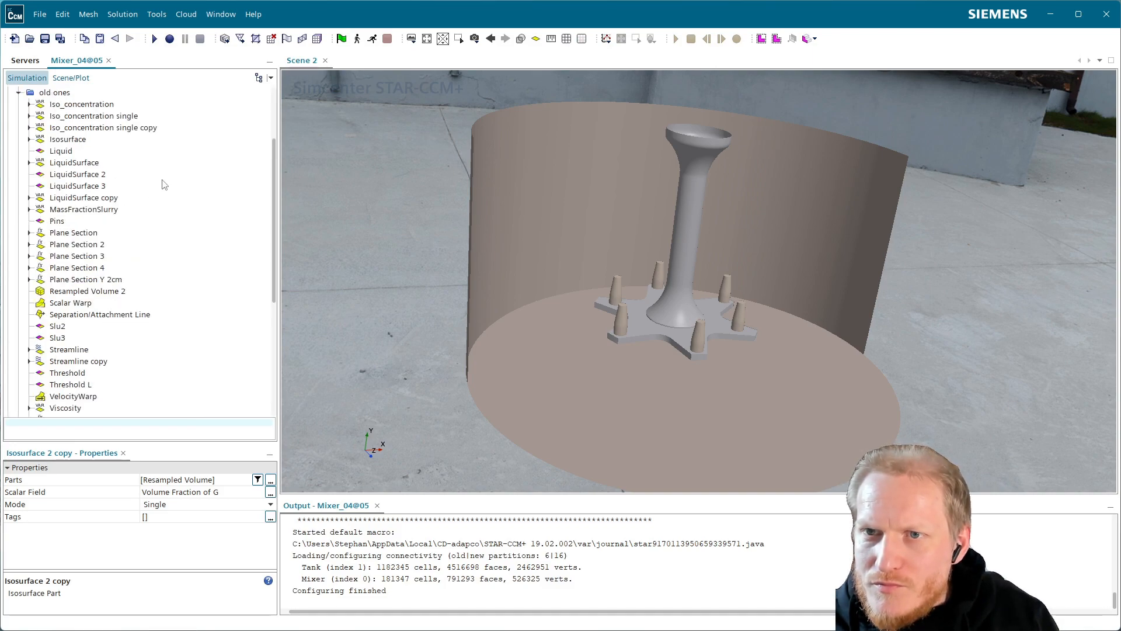
pyautogui.click(98, 187)
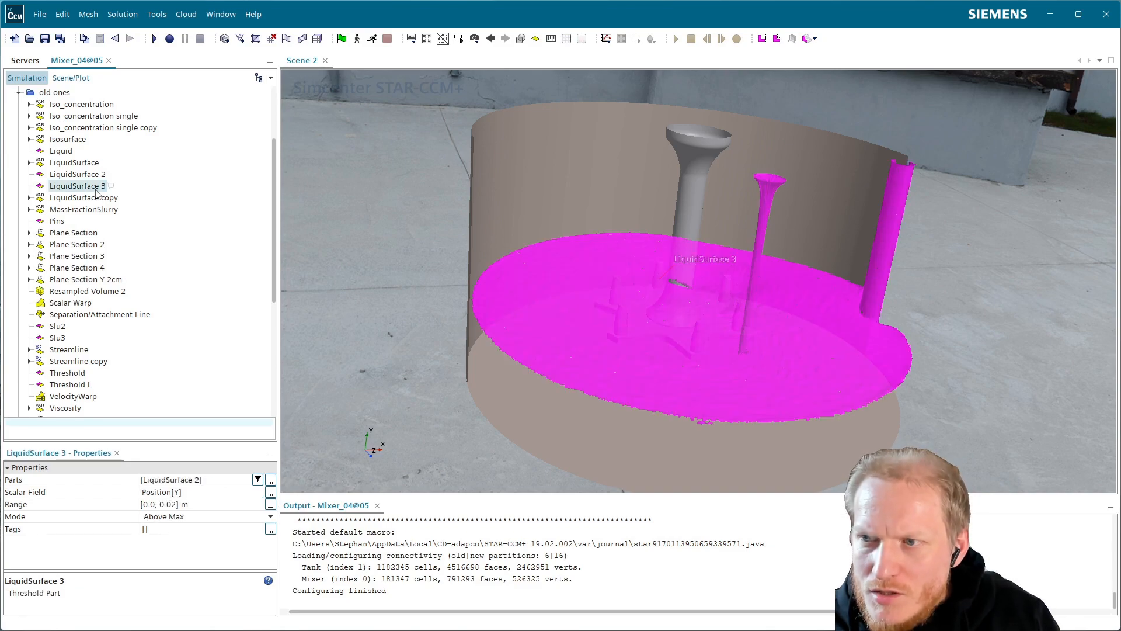
pyautogui.click(99, 174)
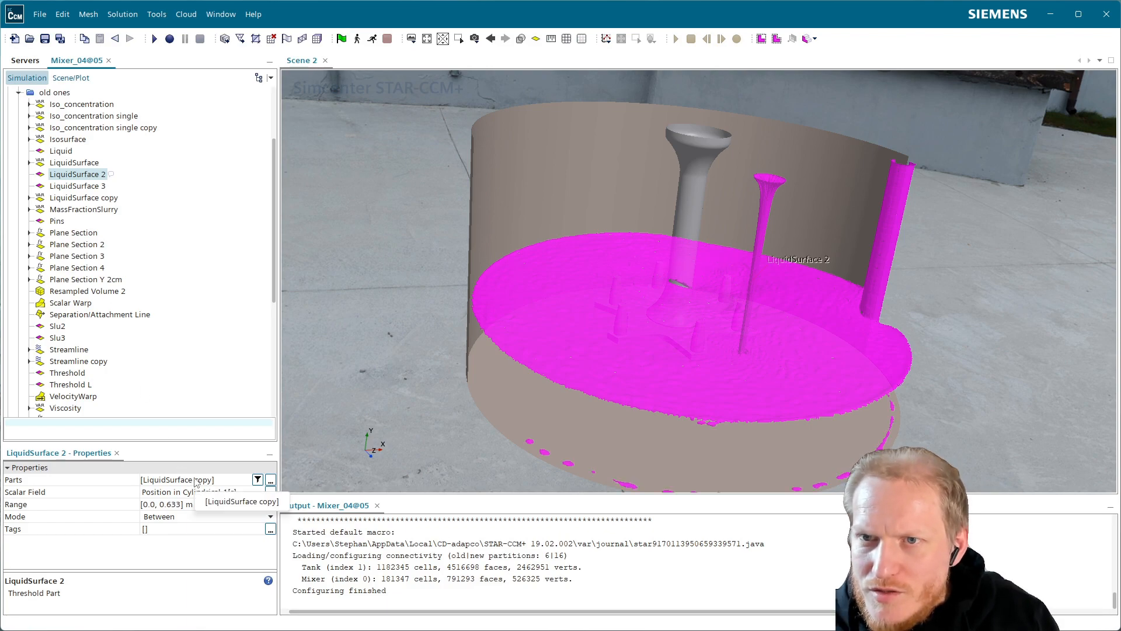
pyautogui.click(103, 199)
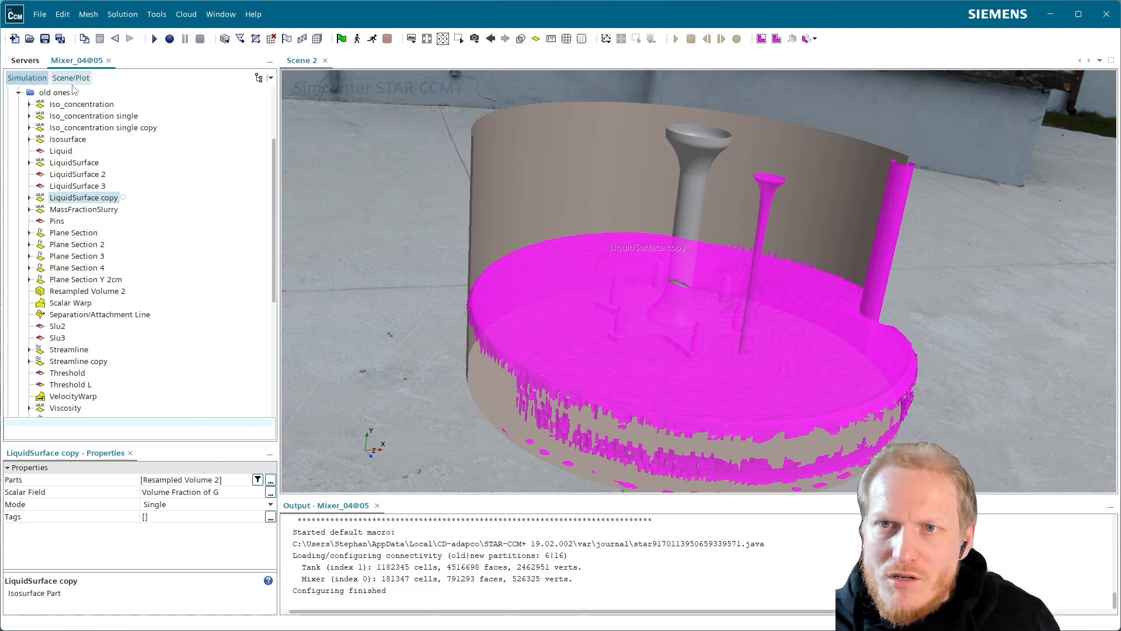
pyautogui.scroll(3, 124, 213)
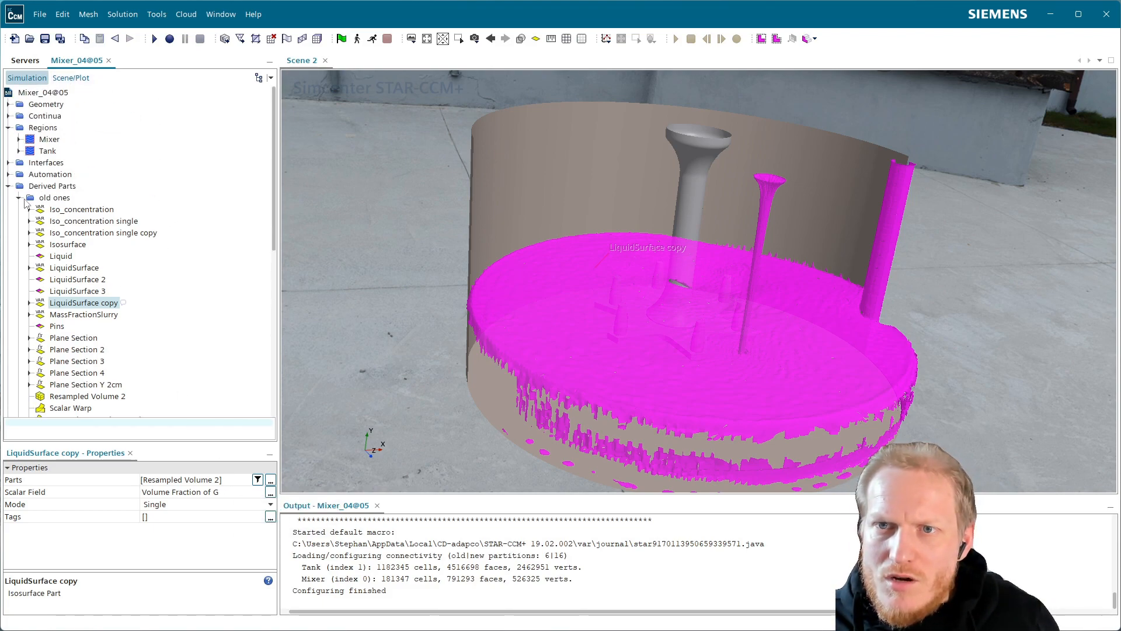
pyautogui.click(19, 198)
pyautogui.click(43, 187)
pyautogui.hotkey('ctrl', 'v')
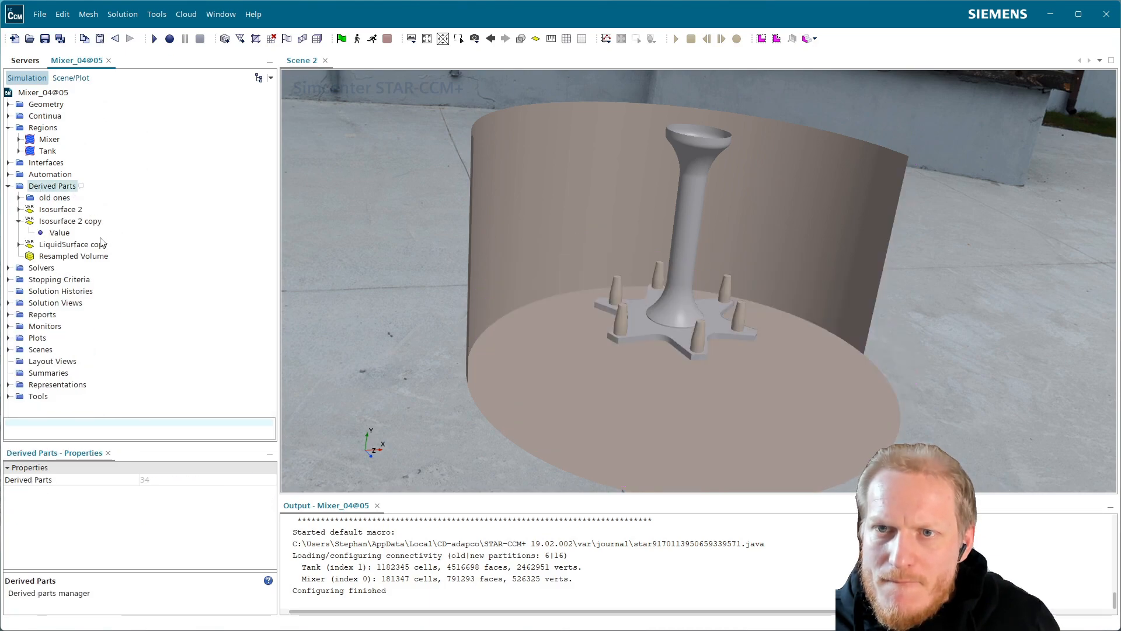
# Add the LiquidSurface copy isosurface to Scene 2 in a new Surface displayer.
pyautogui.click(100, 245)
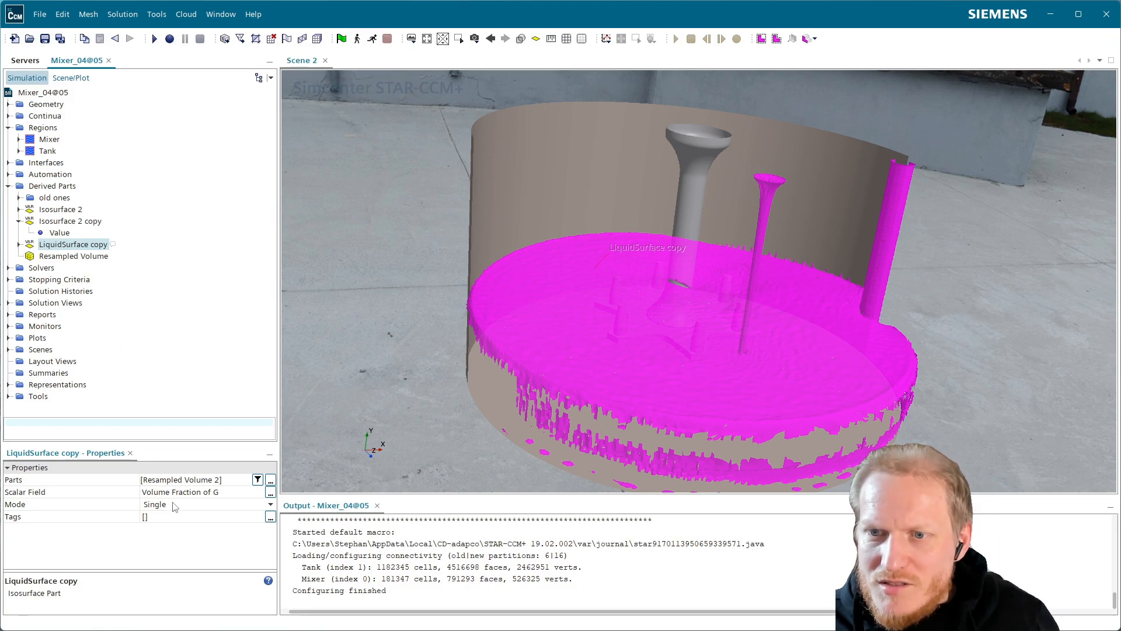
pyautogui.moveTo(330, 256); pyautogui.dragTo(604, 282)
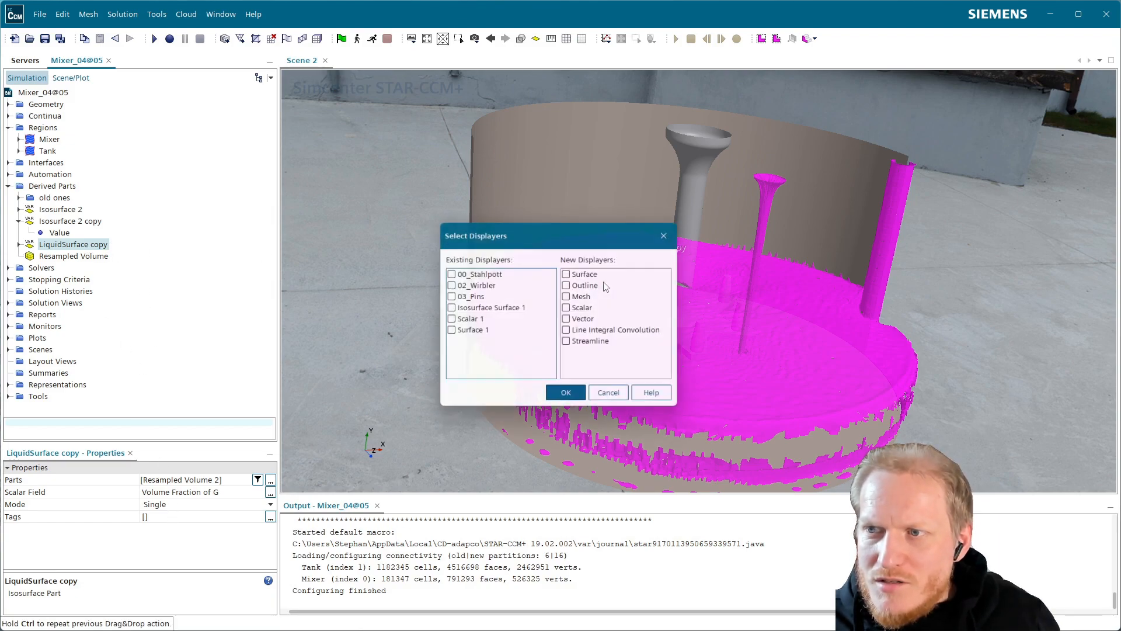
pyautogui.click(571, 273)
pyautogui.click(566, 399)
# Hide the Surface 1 displayer in Scene 2 and select the Surface 2 displayer.
pyautogui.click(64, 79)
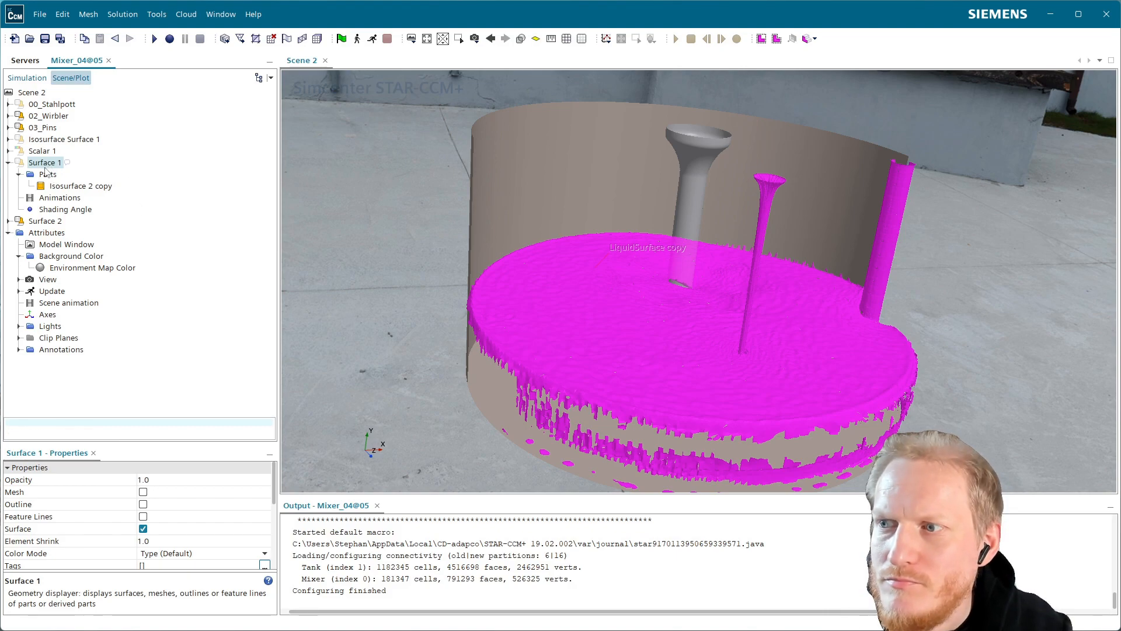
pyautogui.moveTo(546, 269); pyautogui.dragTo(571, 290)
pyautogui.click(42, 221)
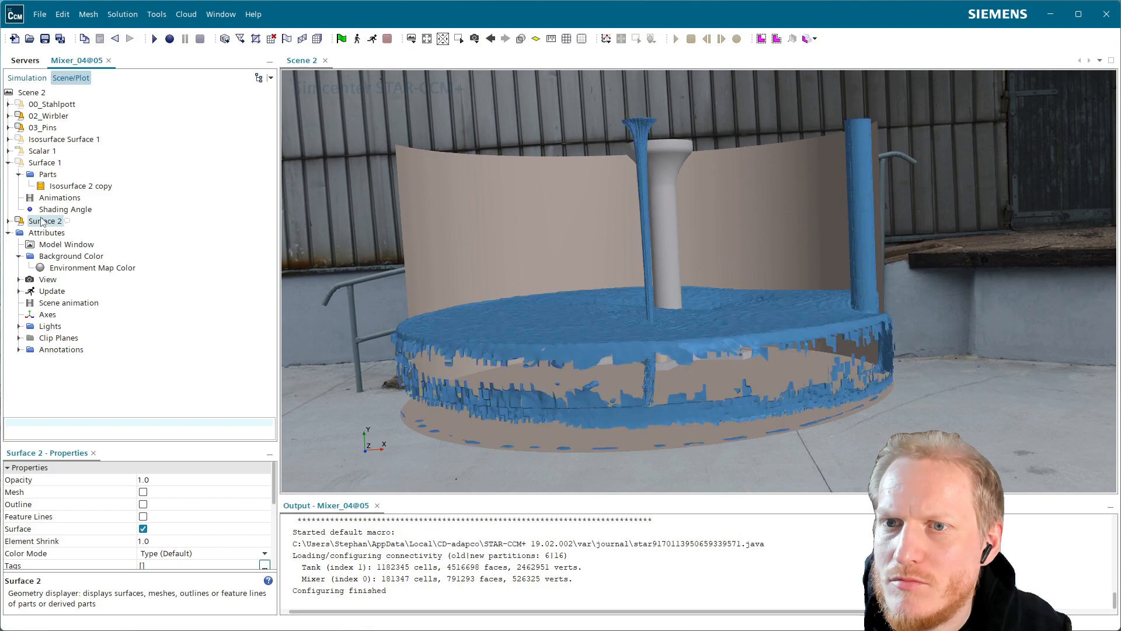
# Delete the Surface 1 displayer from Scene 2.
pyautogui.moveTo(503, 263); pyautogui.dragTo(590, 344)
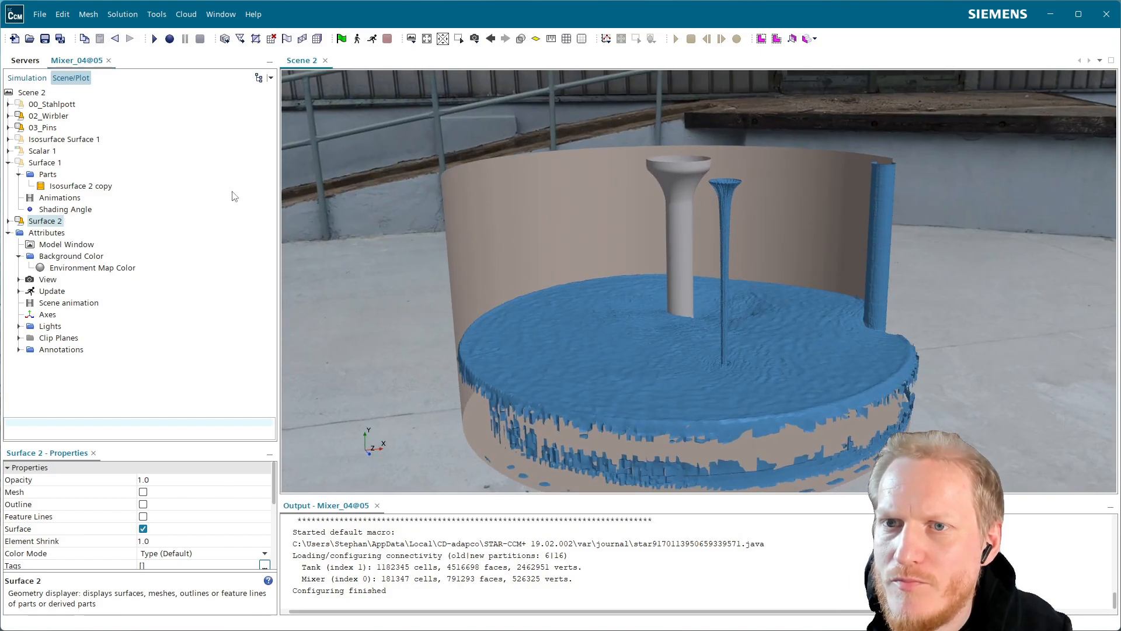
pyautogui.click(46, 165)
pyautogui.press('Delete')
pyautogui.press('Return')
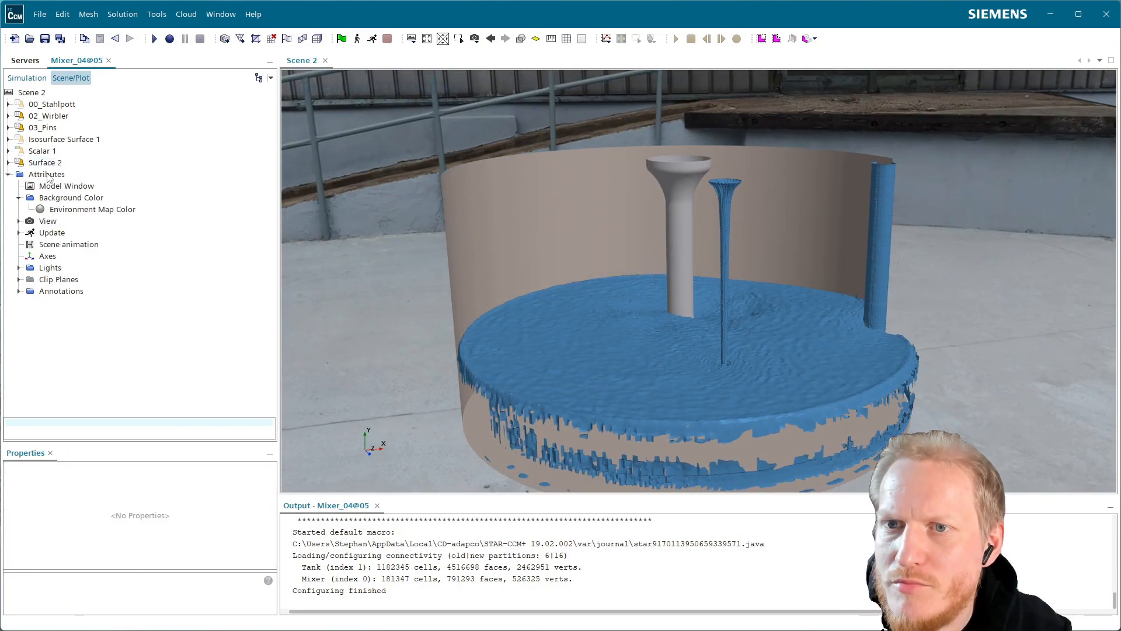
# Enable advanced rendering for Scene 2.
pyautogui.moveTo(705, 408); pyautogui.dragTo(710, 447)
pyautogui.scroll(3, 806, 316)
pyautogui.moveTo(734, 230); pyautogui.dragTo(598, 327)
pyautogui.moveTo(656, 285); pyautogui.dragTo(631, 234)
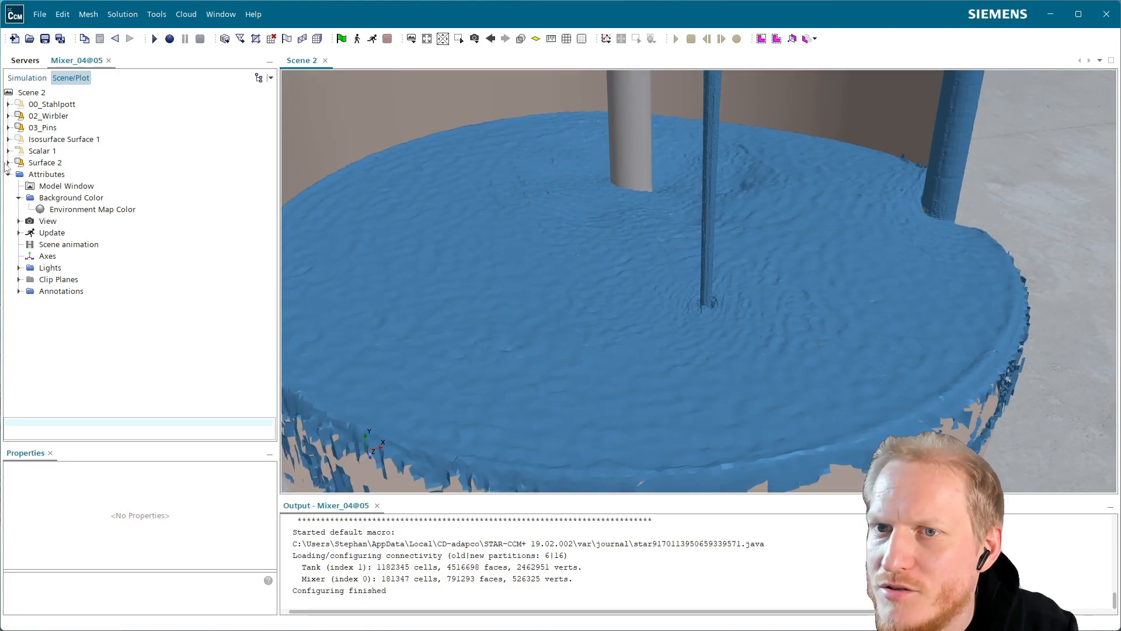
pyautogui.click(8, 163)
pyautogui.click(45, 163)
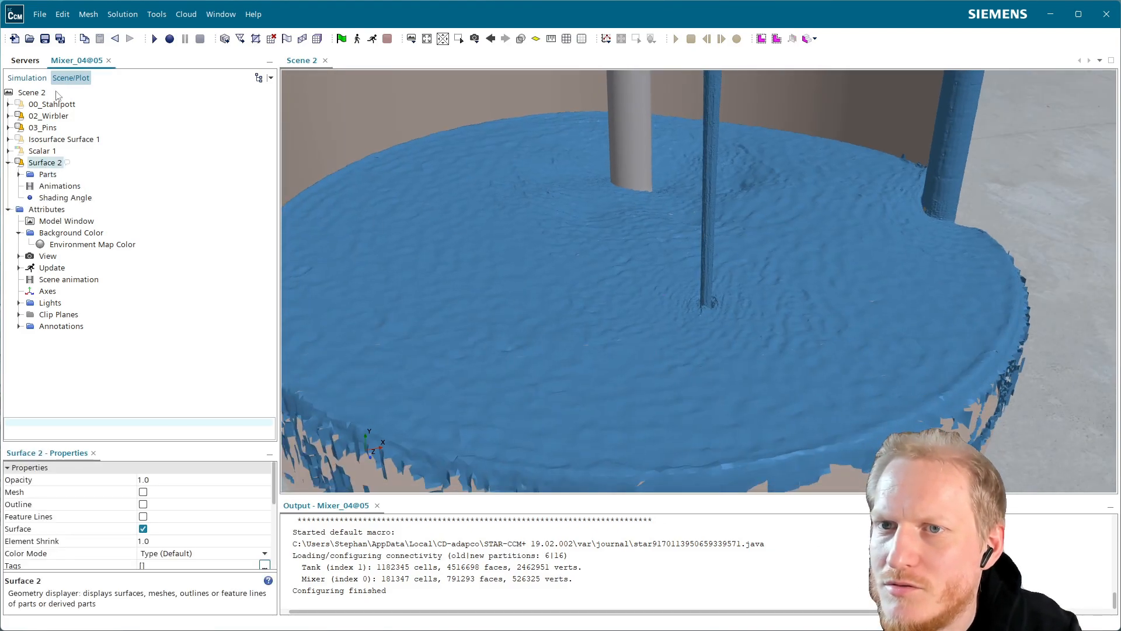
pyautogui.click(32, 93)
pyautogui.click(143, 541)
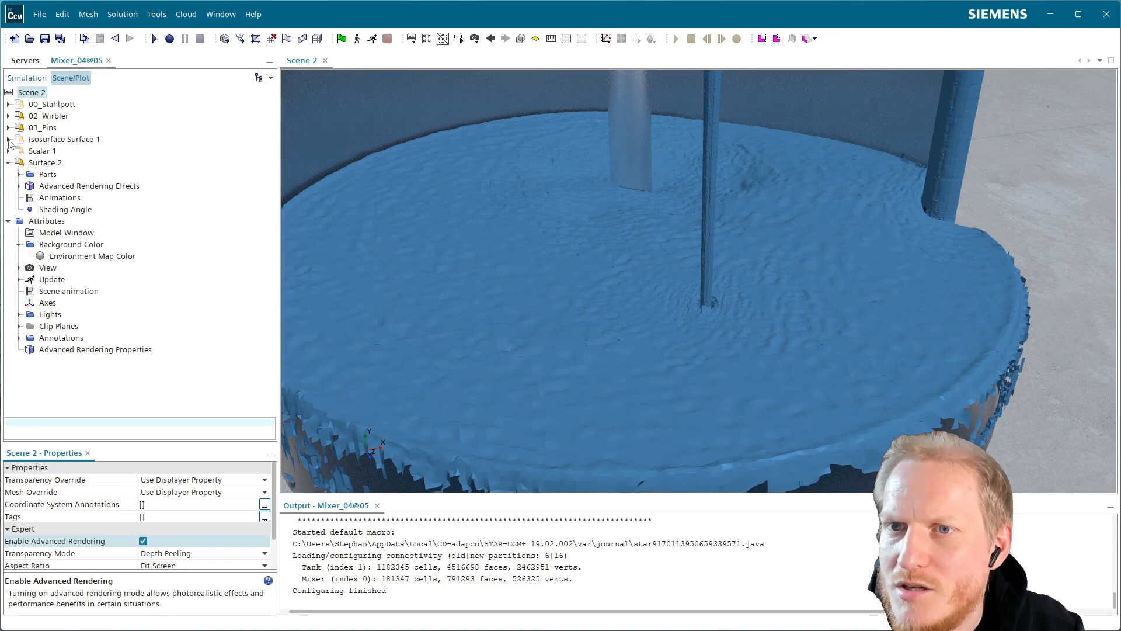
# Set the color mode of the Surface 2 displayer to Constant.
pyautogui.click(8, 139)
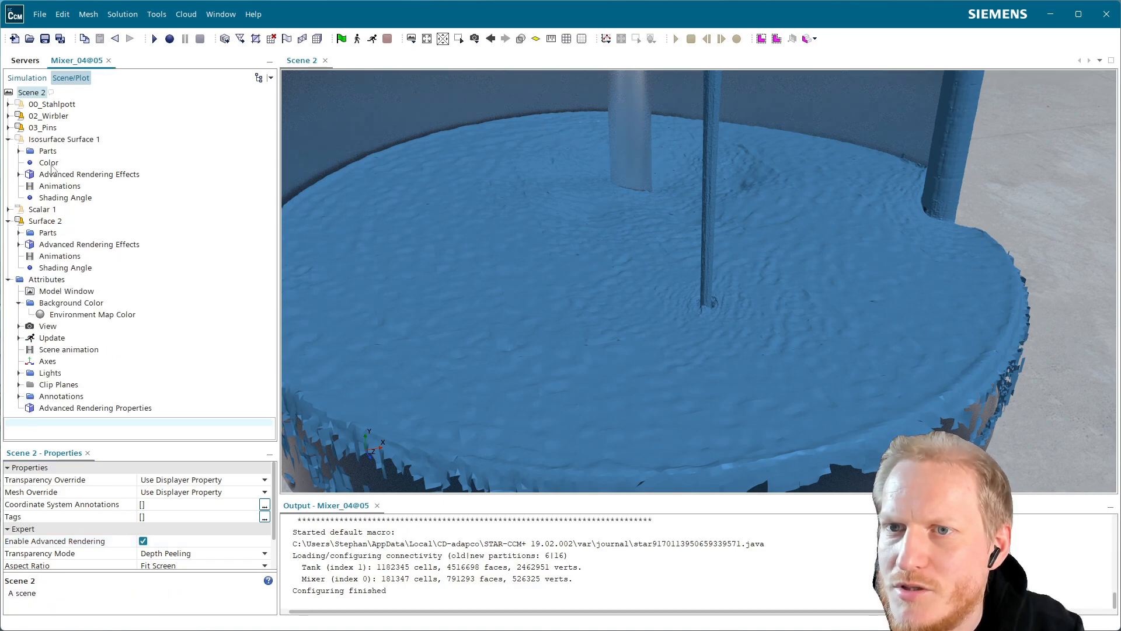
pyautogui.click(49, 225)
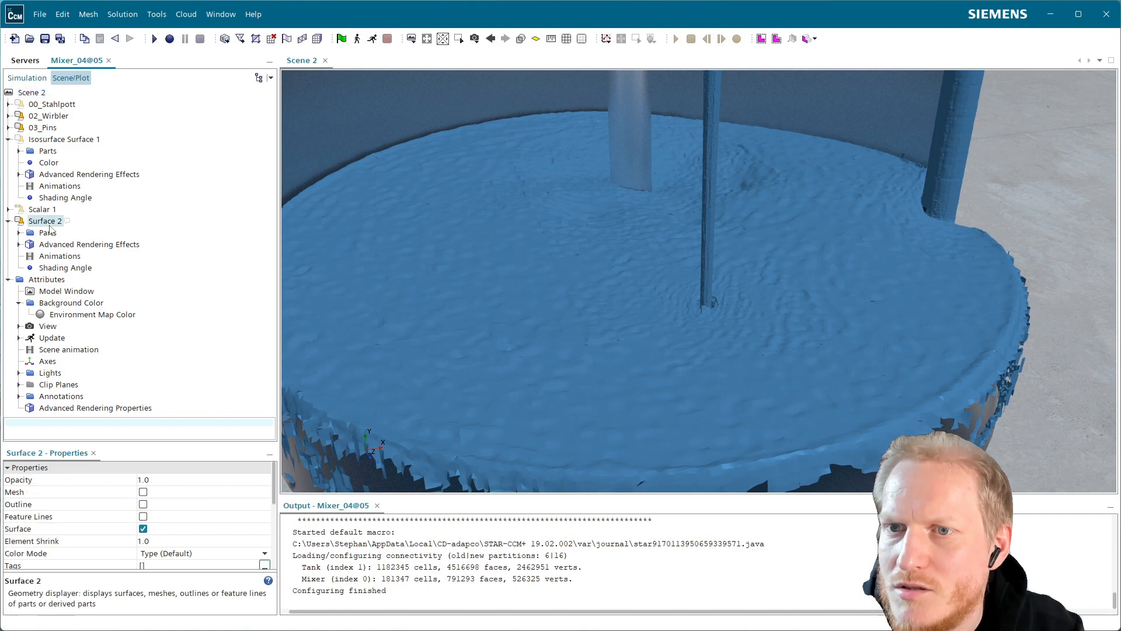
pyautogui.click(171, 555)
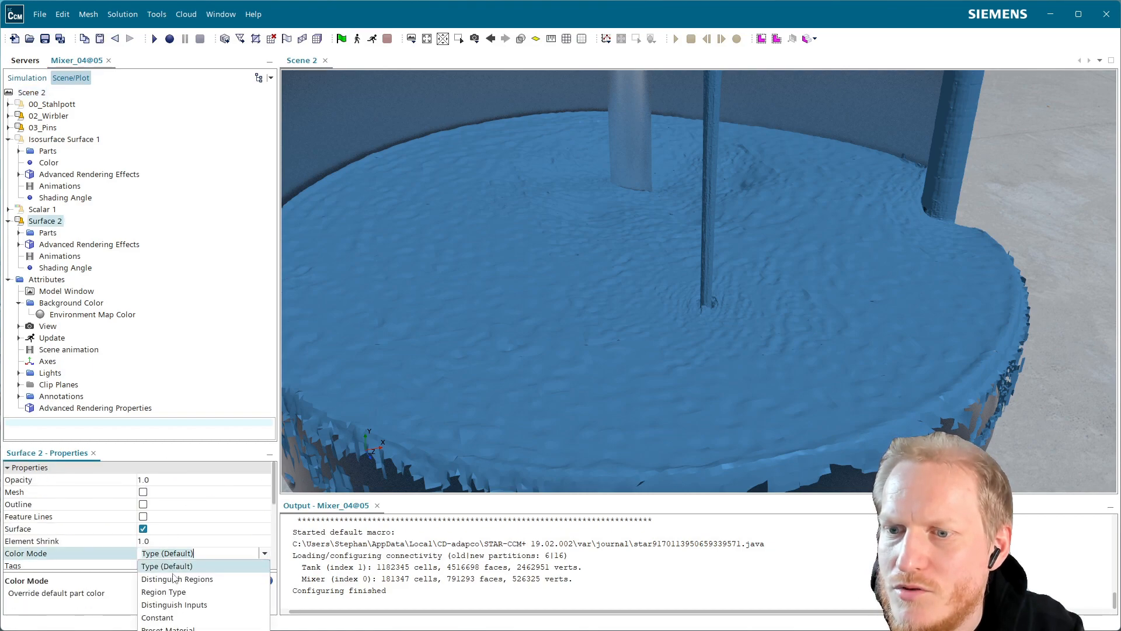
pyautogui.click(177, 617)
# Set the Surface 2 color to the orange used by Isosurface Surface 1, r=252, g=91, b=0.
pyautogui.click(49, 245)
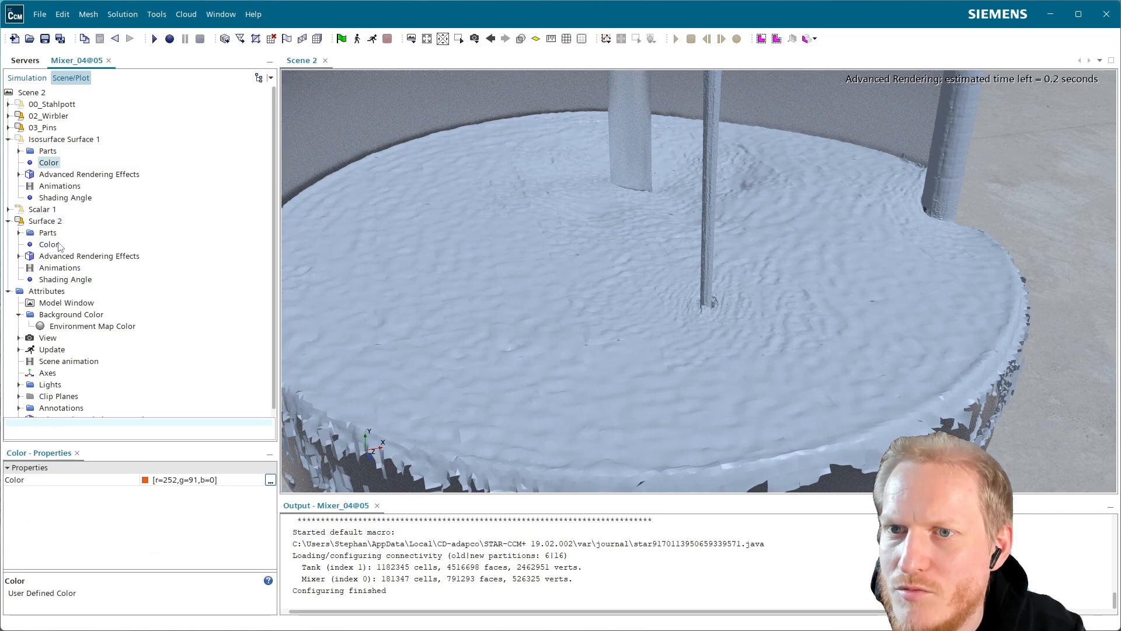
pyautogui.click(49, 245)
pyautogui.click(46, 174)
pyautogui.click(48, 164)
pyautogui.click(47, 233)
pyautogui.click(49, 246)
pyautogui.click(194, 480)
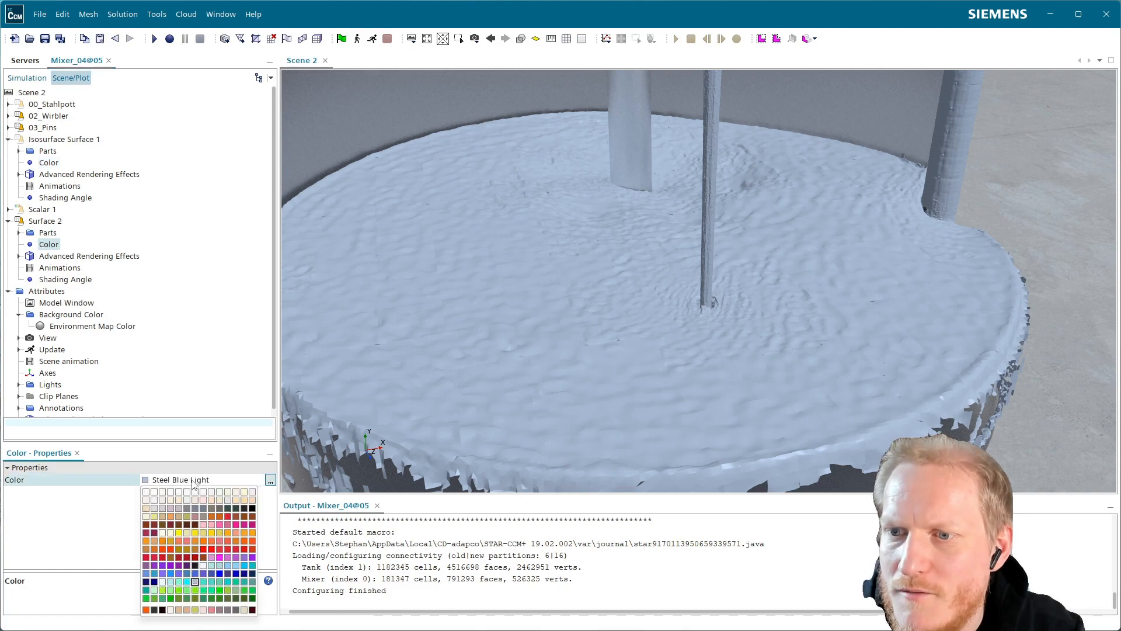
pyautogui.click(146, 609)
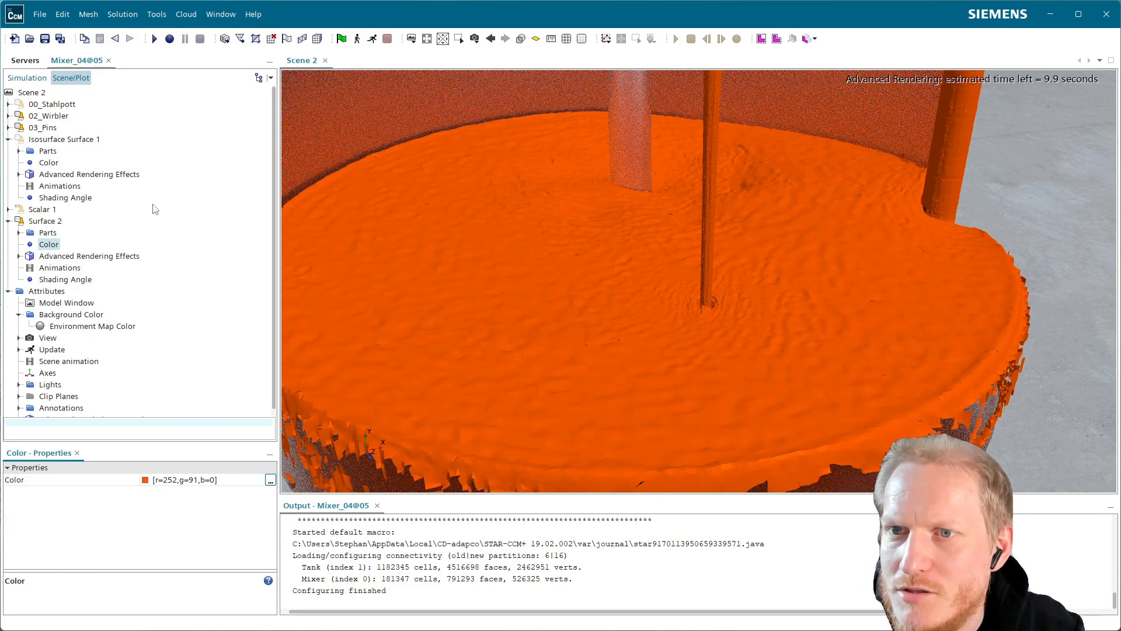
# Copy the advanced rendering effects of Isosurface Surface 1 onto Surface 2 and check the material settings there.
pyautogui.moveTo(64, 174); pyautogui.dragTo(74, 258)
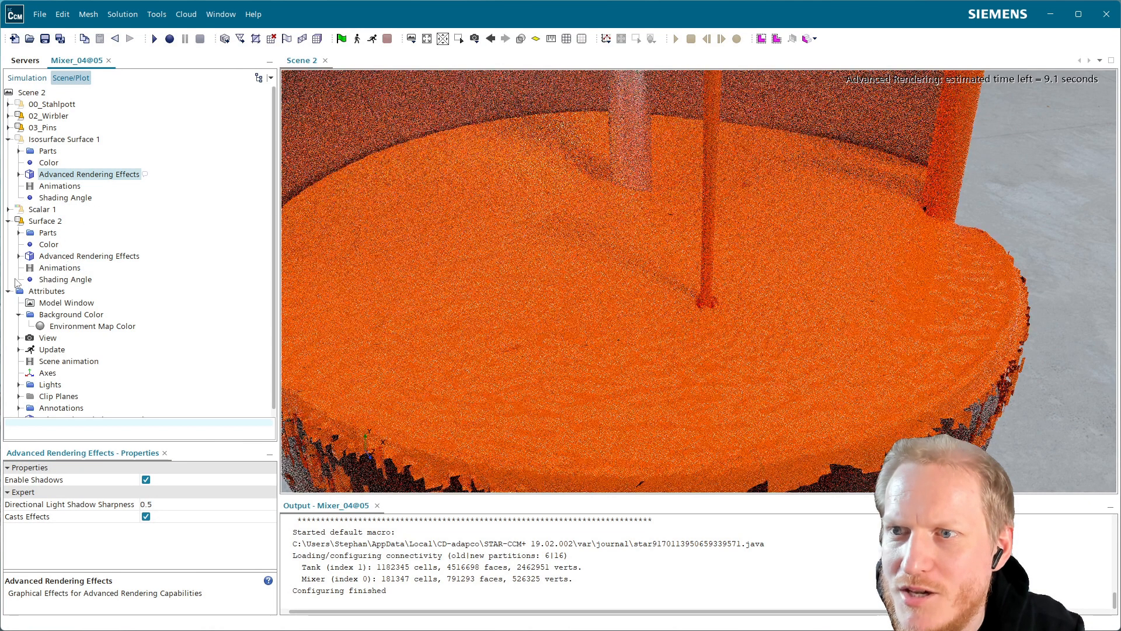
pyautogui.click(18, 256)
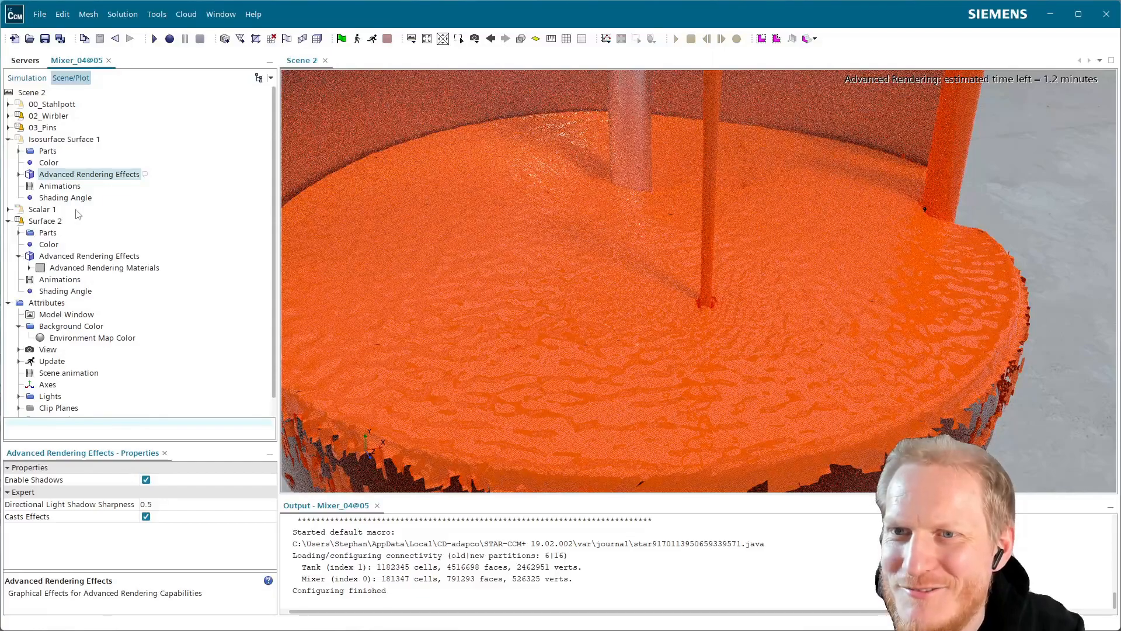
pyautogui.click(29, 268)
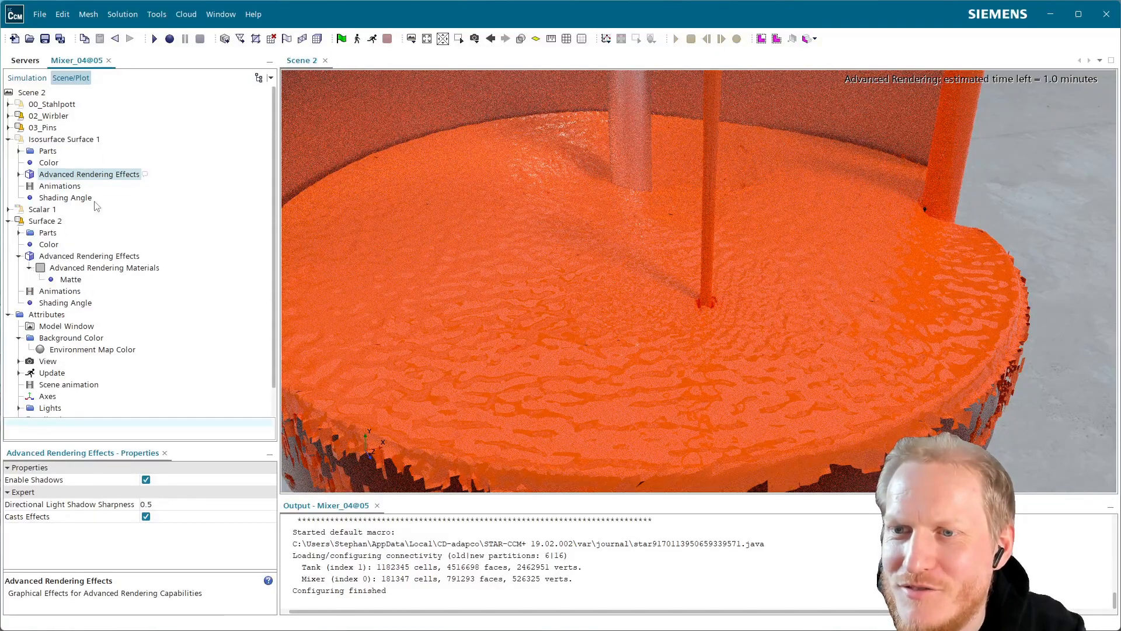
pyautogui.click(80, 269)
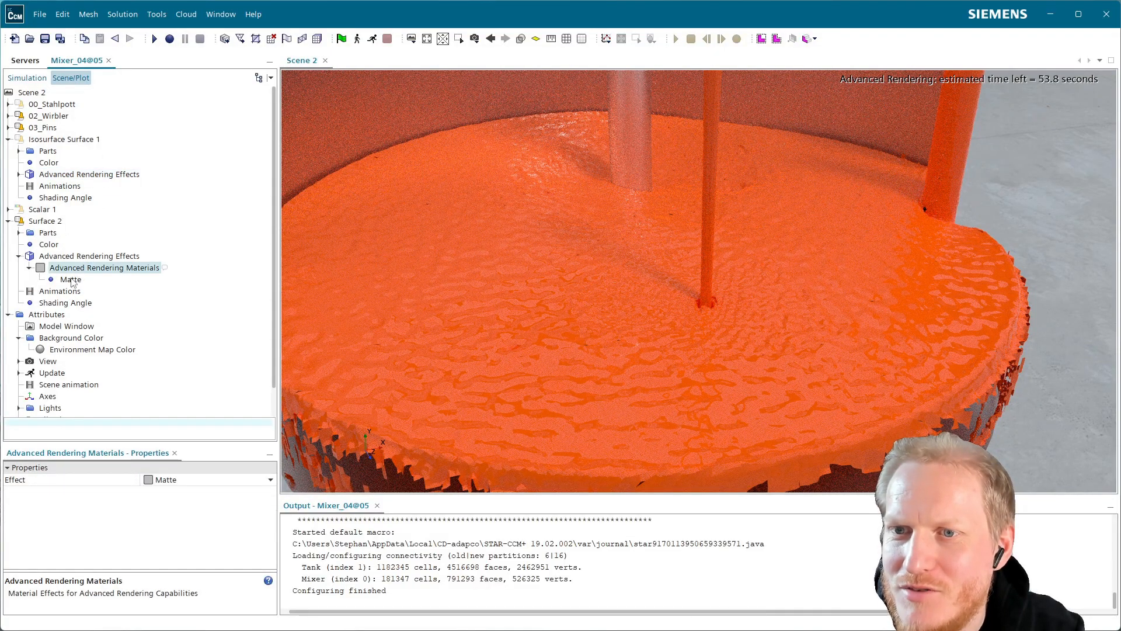
pyautogui.click(71, 280)
pyautogui.click(81, 257)
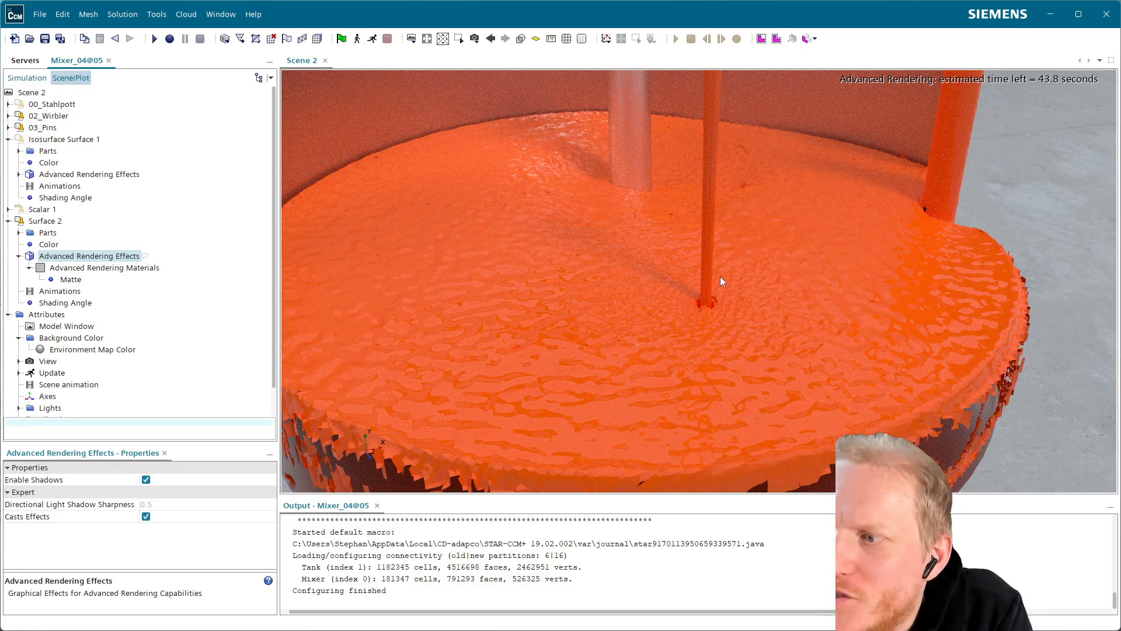
# Examine the rendered liquid surface, the pouring jet and the tank wall up close and from several angles.
pyautogui.scroll(-3, 636, 269)
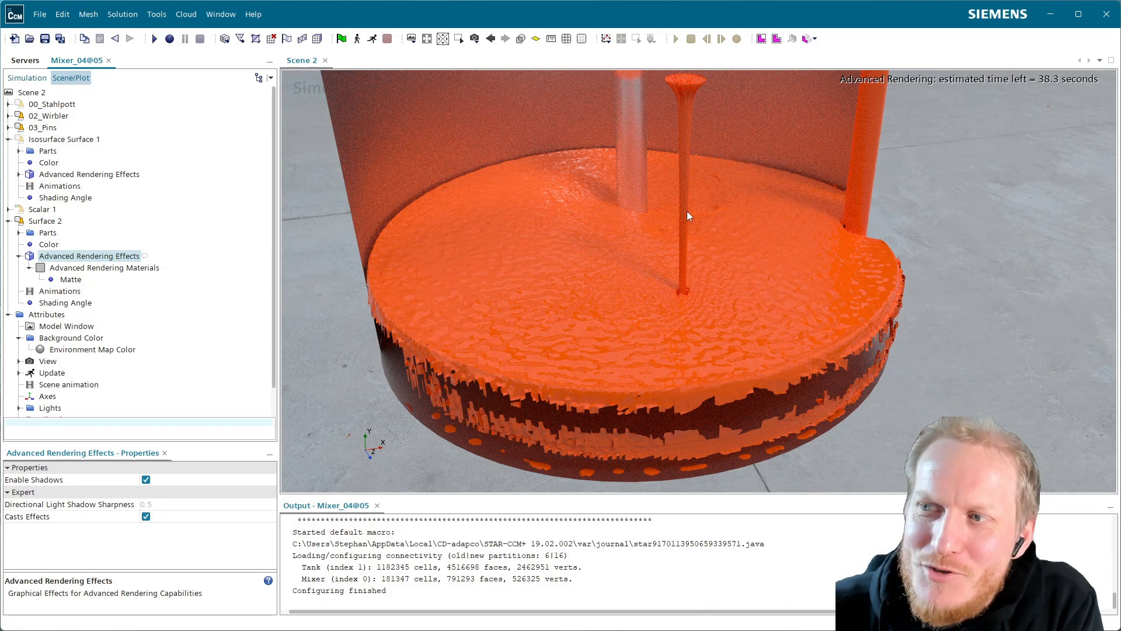
pyautogui.scroll(5, 674, 216)
pyautogui.scroll(5, 643, 216)
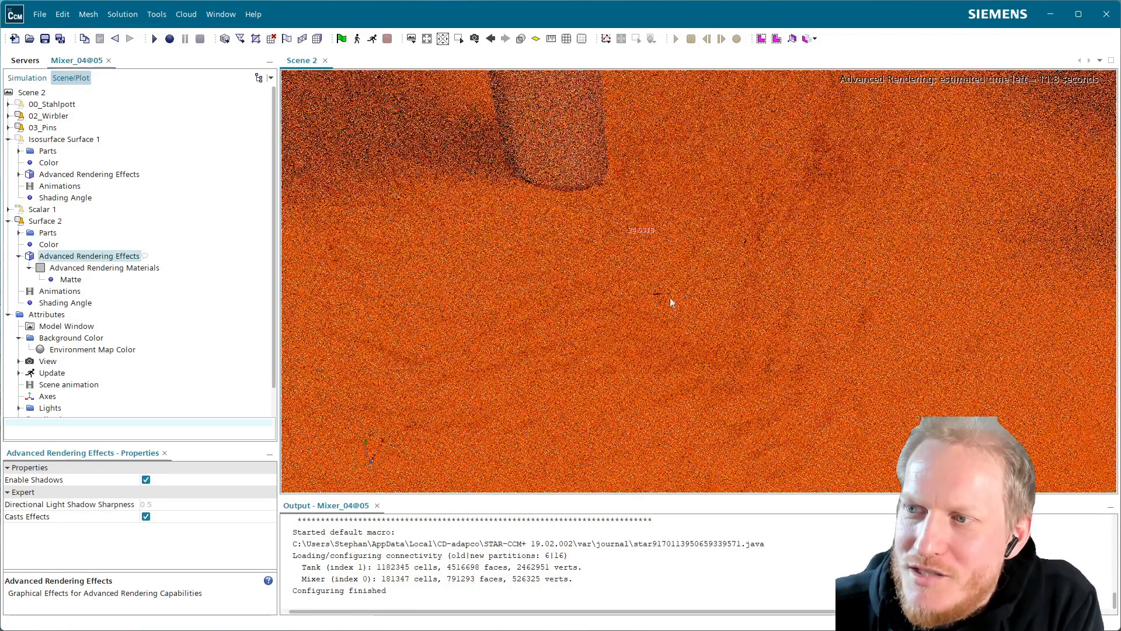
pyautogui.scroll(-5, 789, 330)
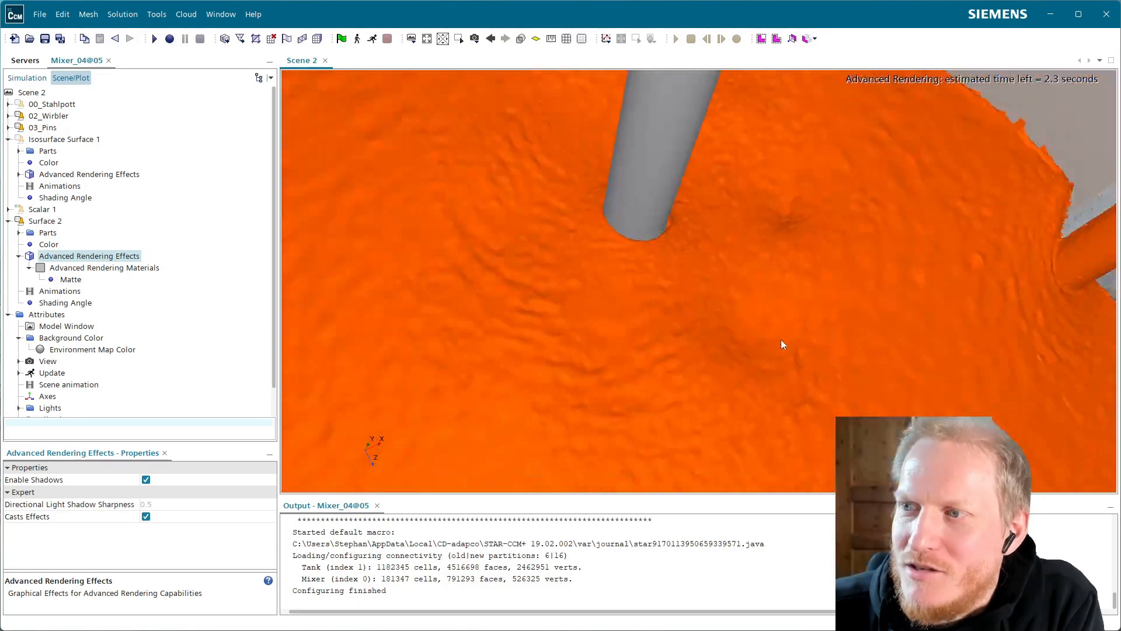
pyautogui.moveTo(758, 307); pyautogui.dragTo(741, 282)
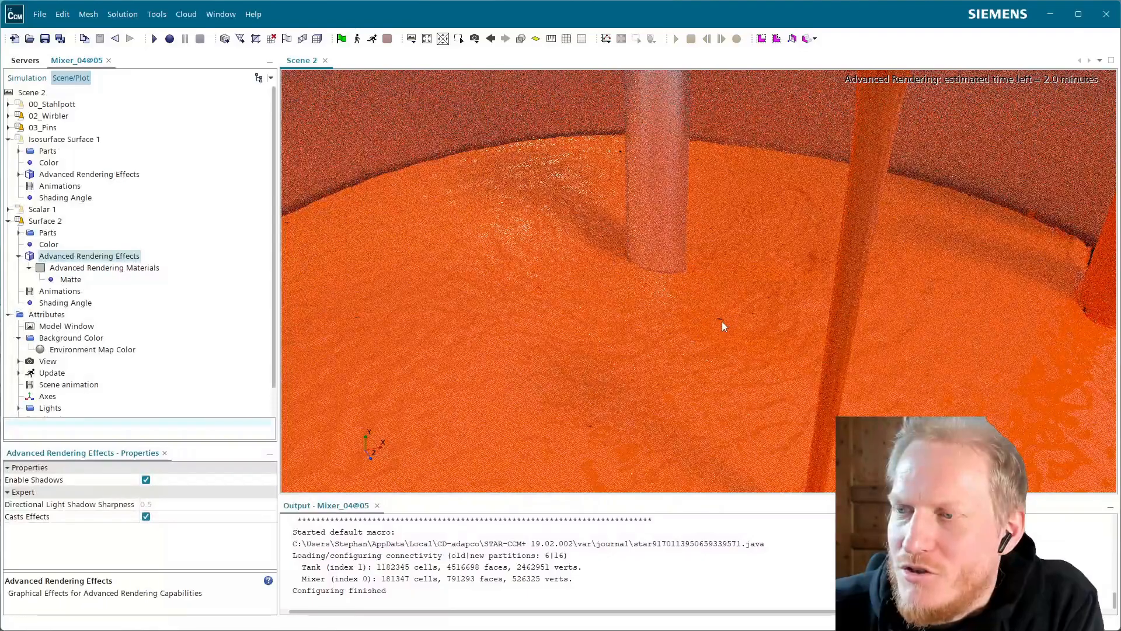
pyautogui.scroll(-3, 722, 321)
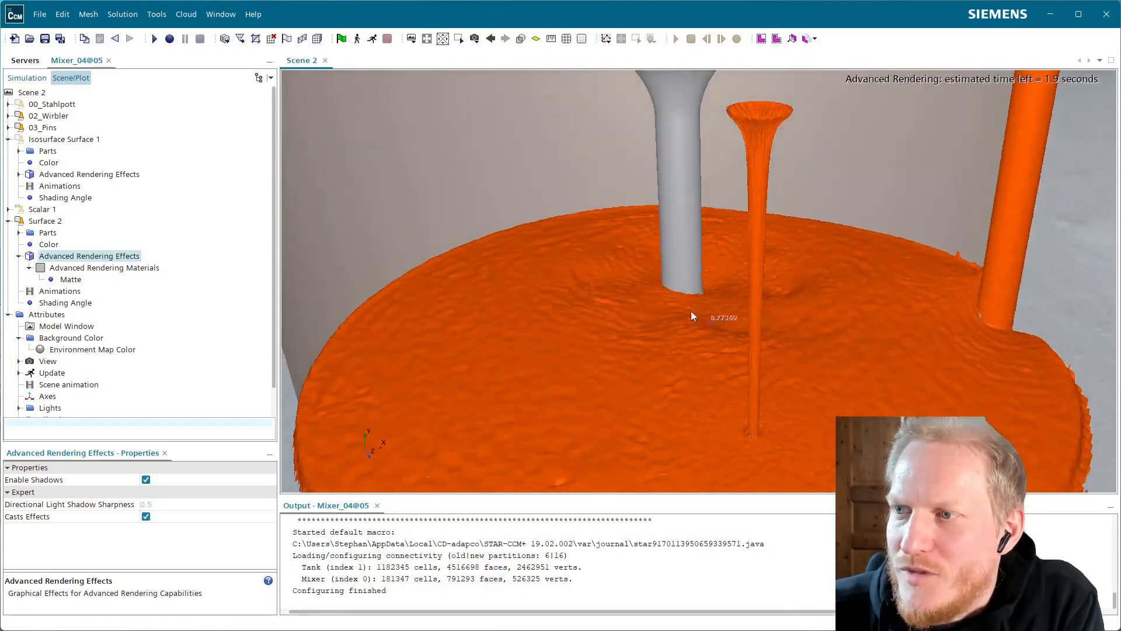
pyautogui.moveTo(692, 314); pyautogui.dragTo(705, 219)
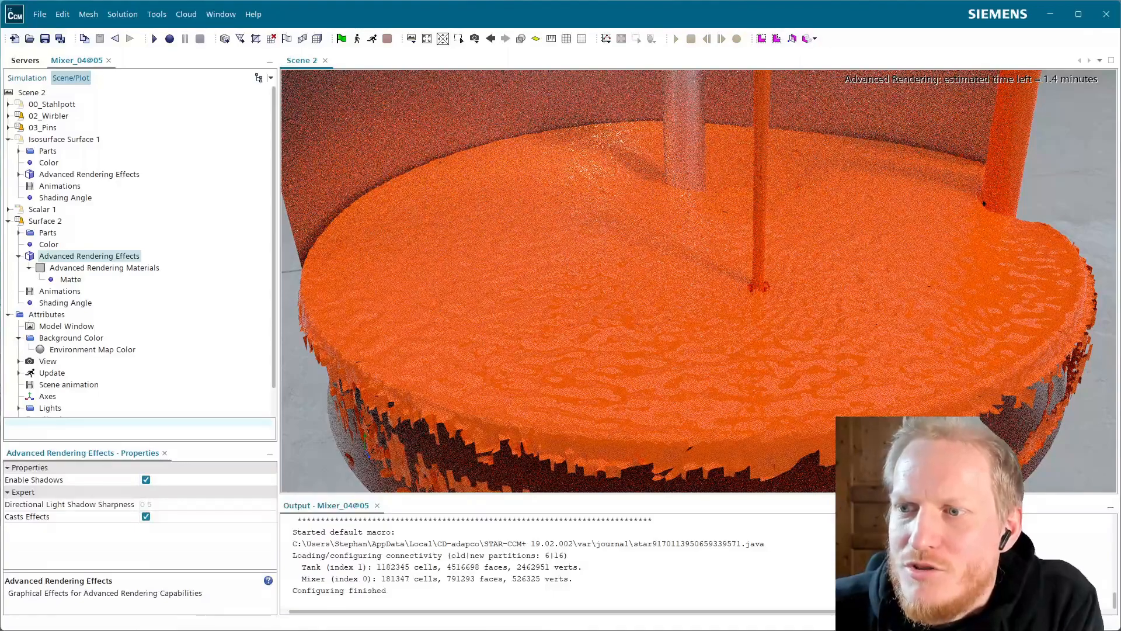
pyautogui.moveTo(559, 409); pyautogui.dragTo(380, 331)
pyautogui.moveTo(906, 377); pyautogui.dragTo(750, 358, button='right')
pyautogui.scroll(-3, 749, 358)
pyautogui.moveTo(627, 289); pyautogui.dragTo(641, 314, button='right')
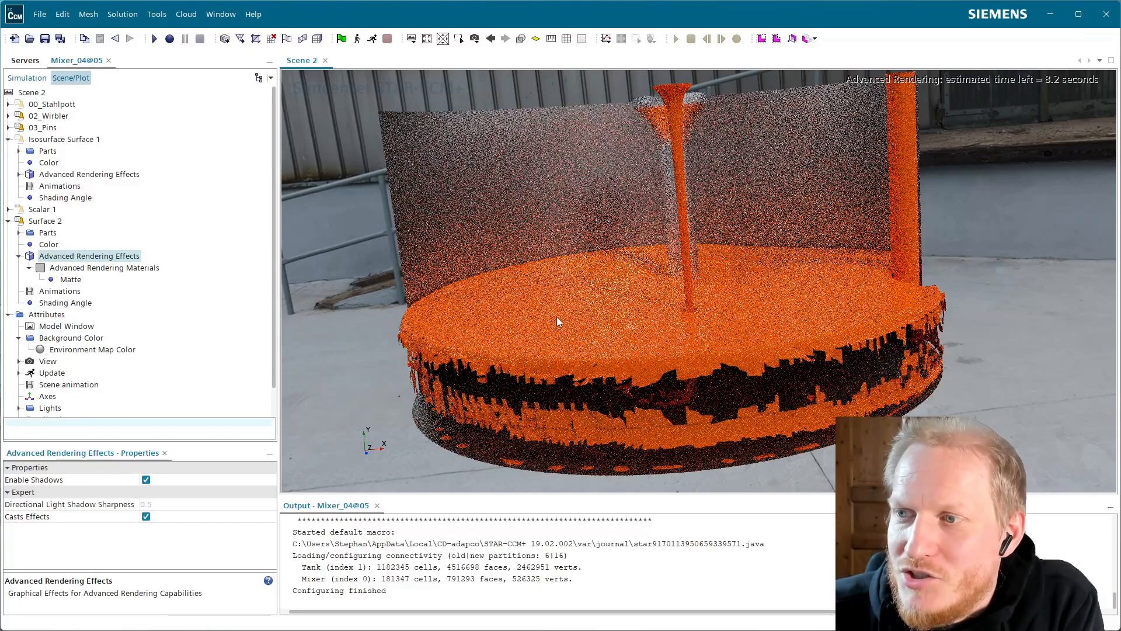
pyautogui.moveTo(471, 278); pyautogui.dragTo(489, 289)
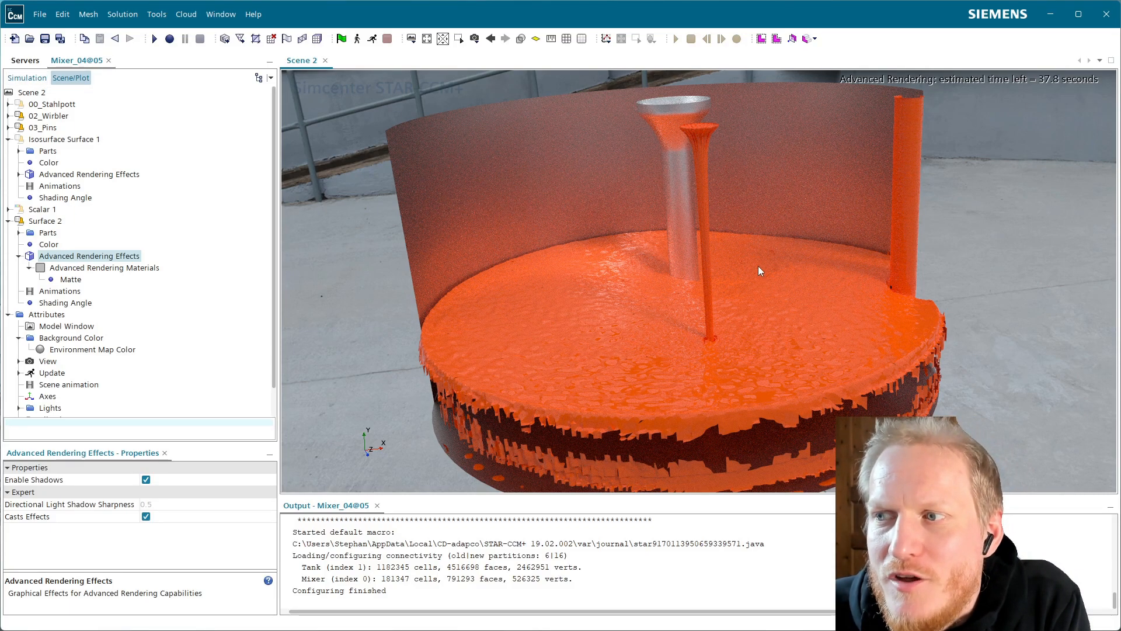
# Set the advanced rendering material effect of the Surface 2 displayer to Transparent Body.
pyautogui.click(26, 77)
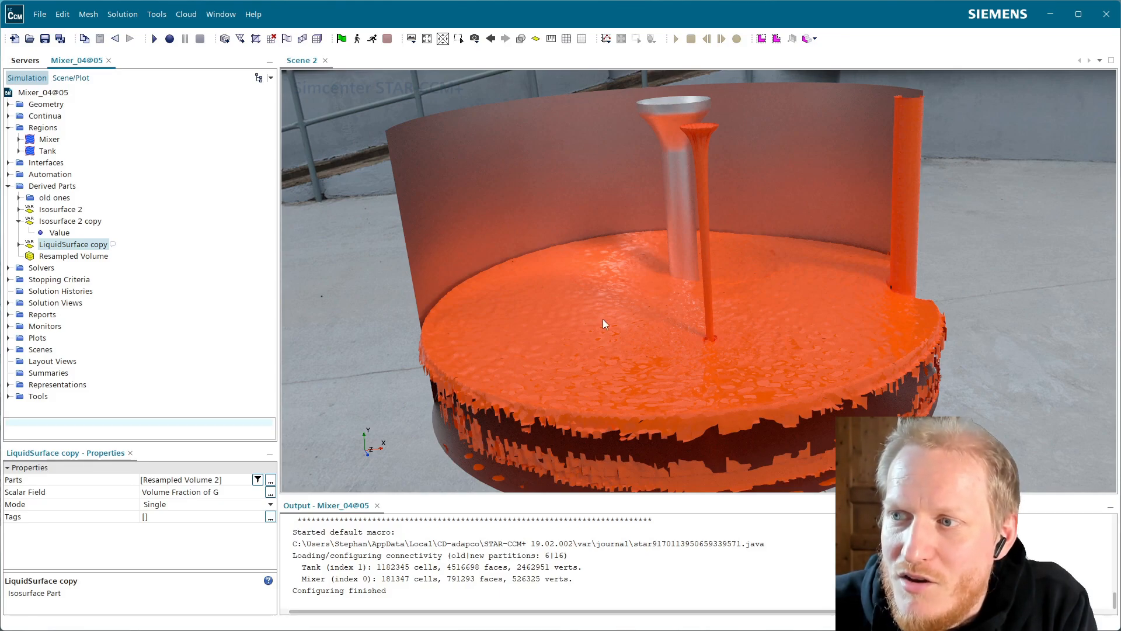
pyautogui.click(71, 78)
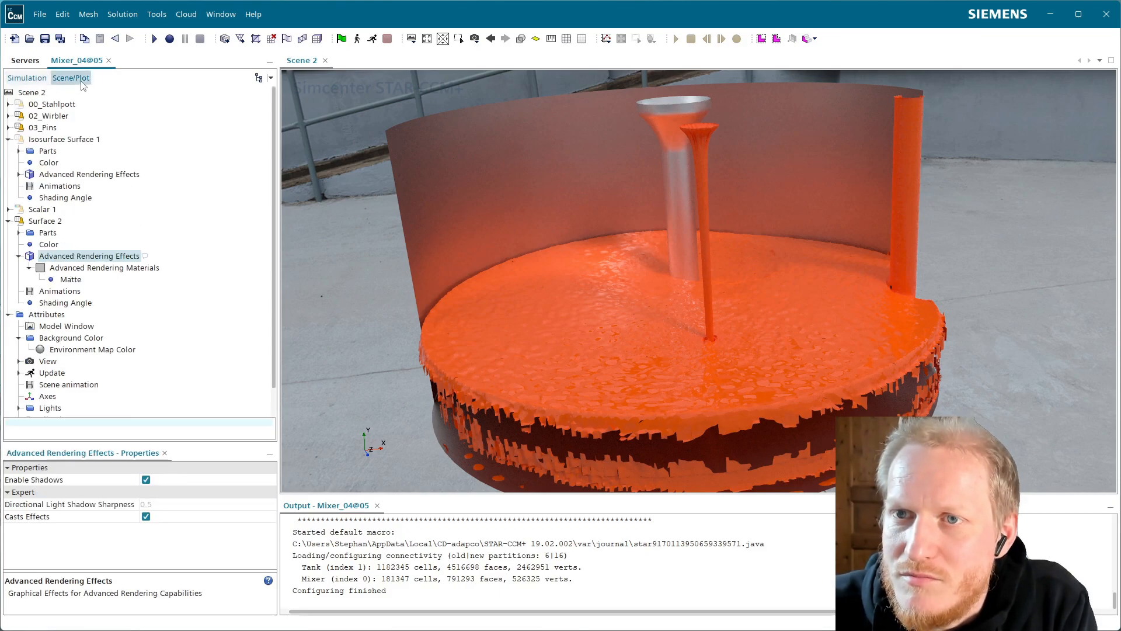
pyautogui.click(77, 268)
pyautogui.click(182, 480)
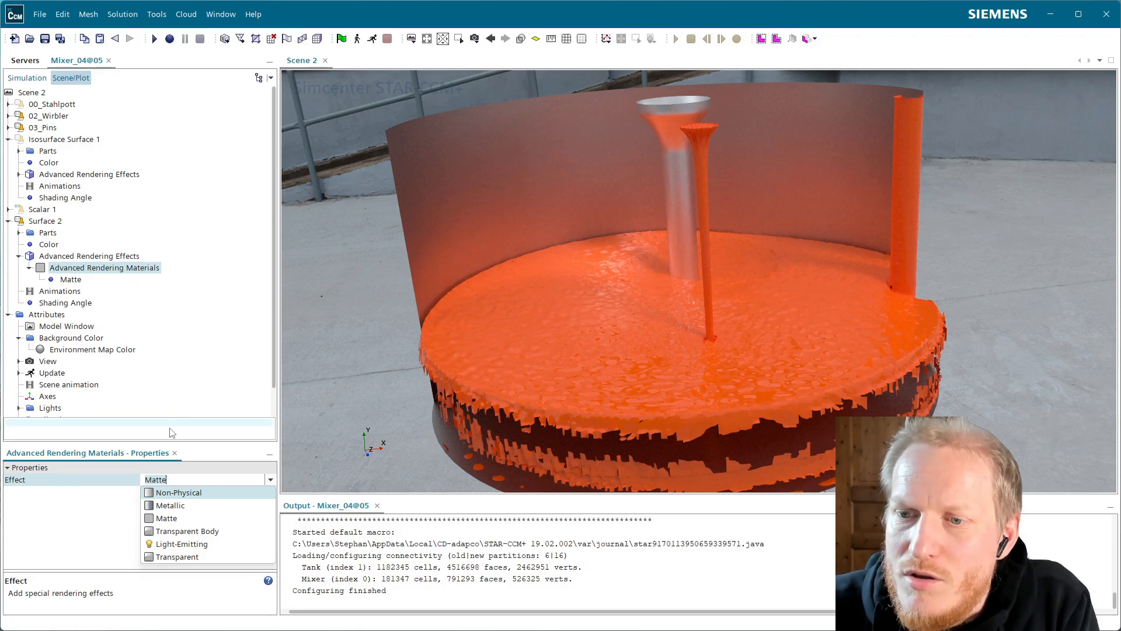
pyautogui.click(217, 532)
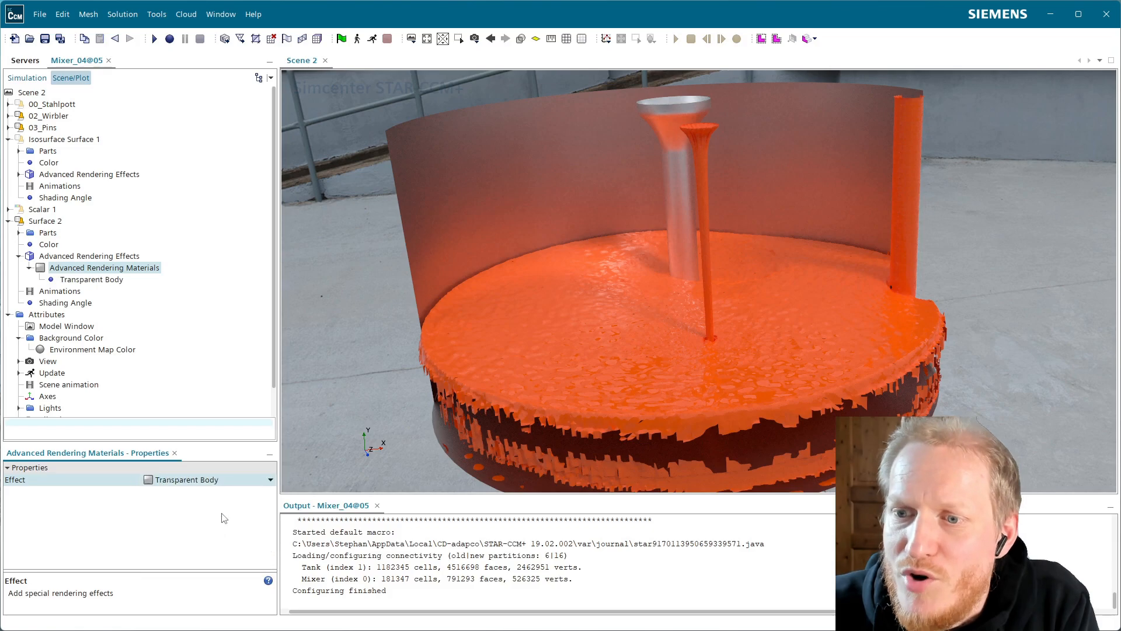